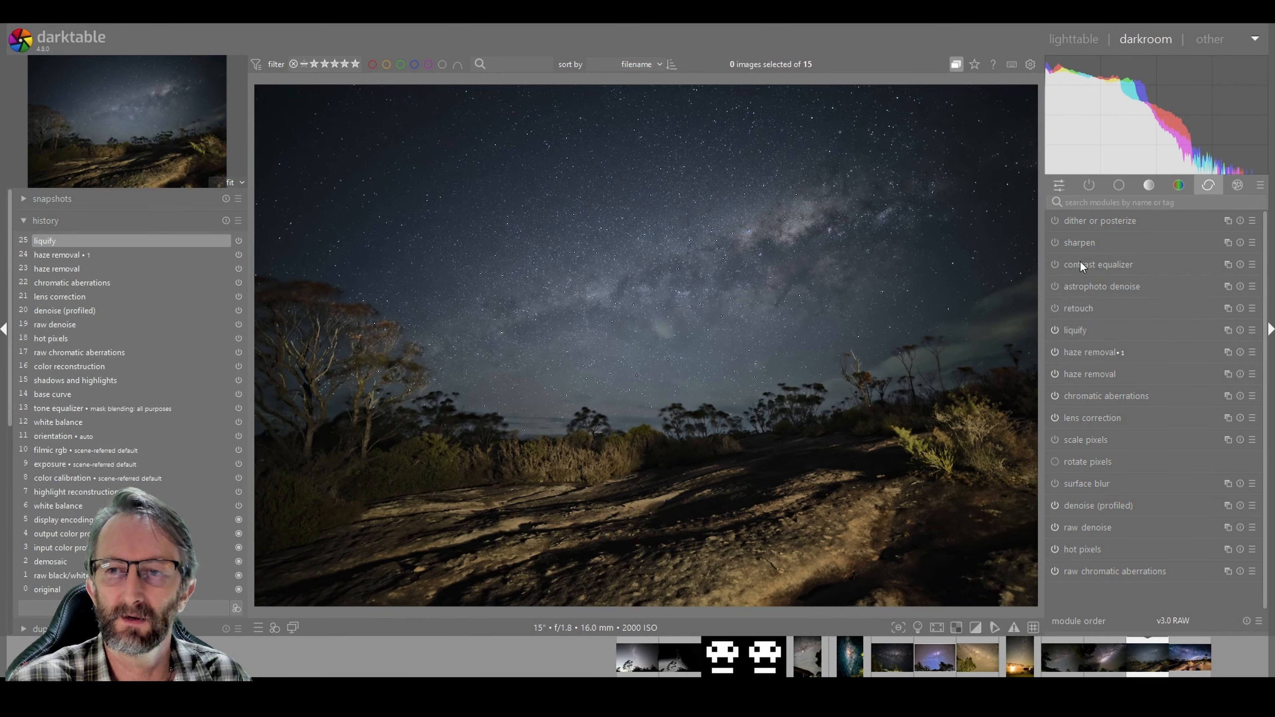
Enable the astrophoto denoise, contrast equalizer, sharpen, and dither or posterize modules.
left_click(1055, 289)
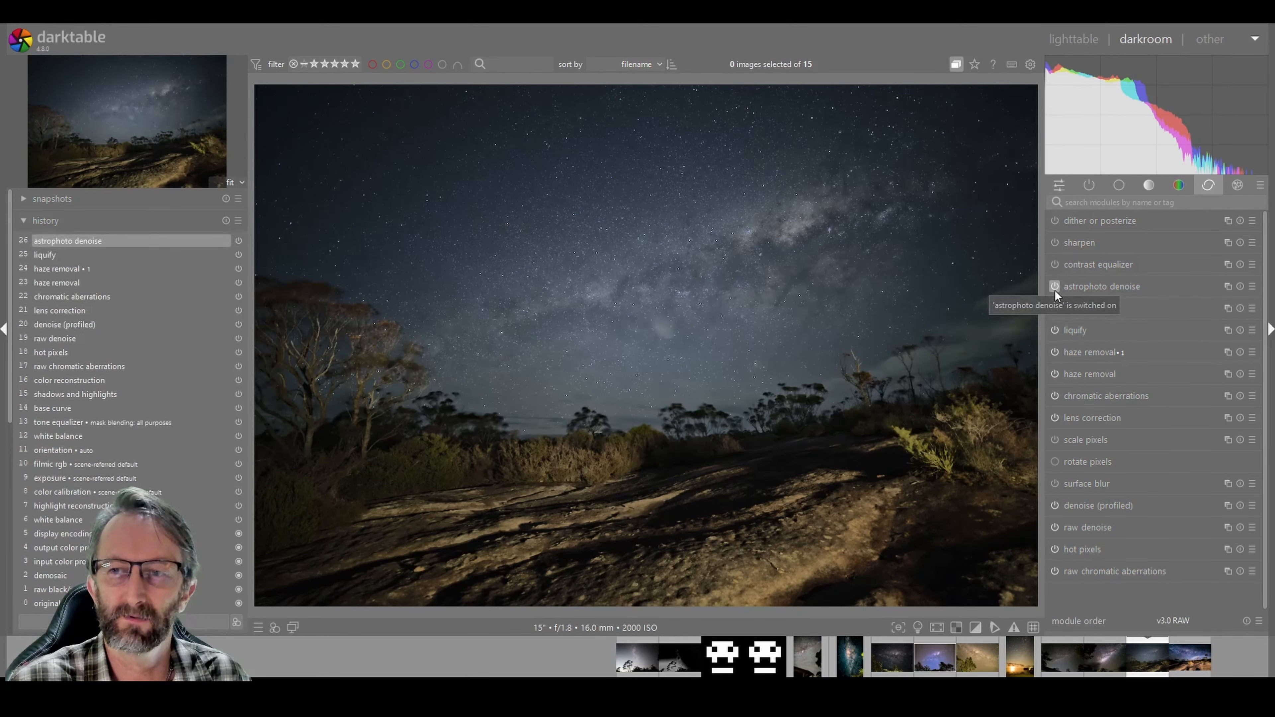
left_click(1053, 265)
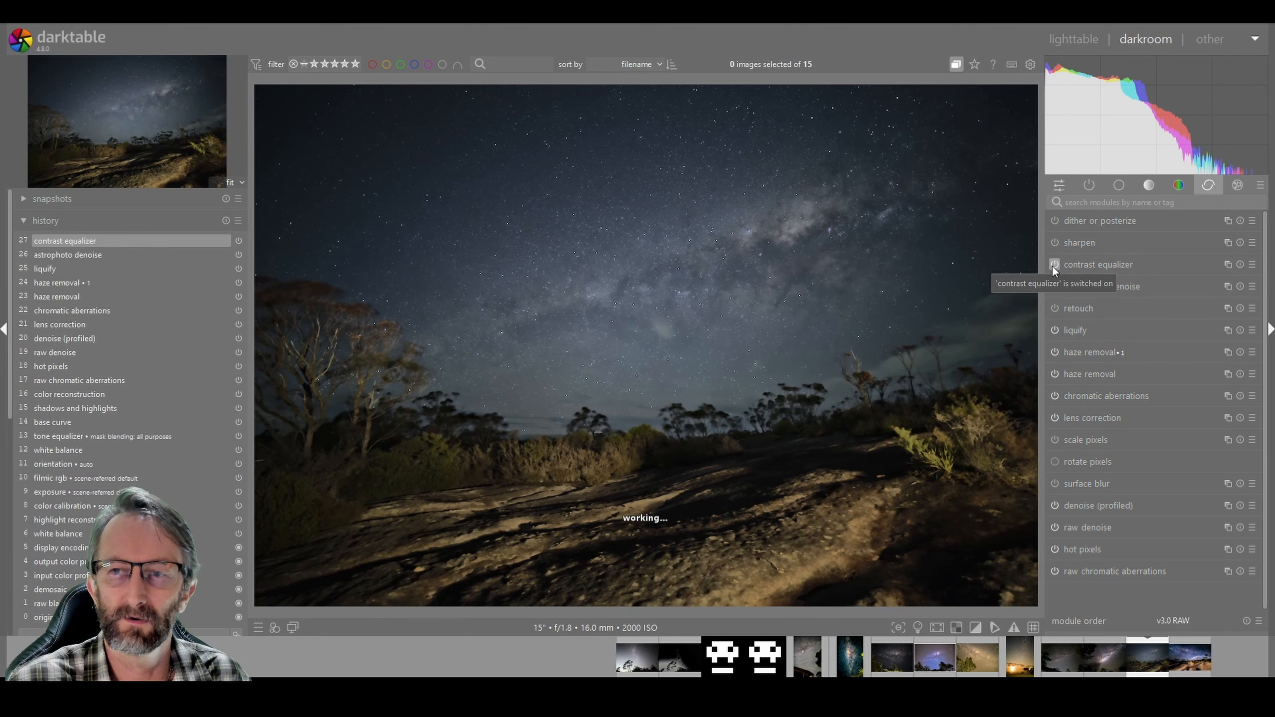
left_click(1054, 243)
left_click(1054, 221)
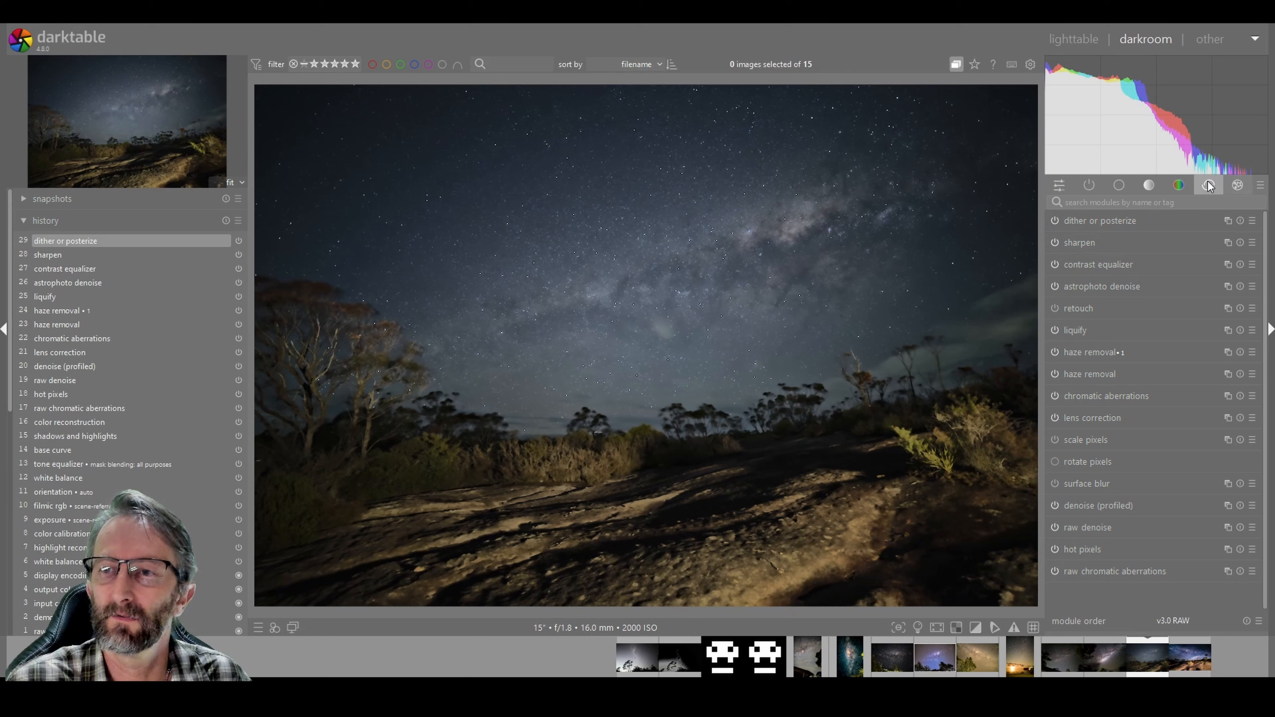
Switch off color calibration and enable the rgb primaries, color look up table, color equalizer and color balance rgb modules.
left_click(1178, 186)
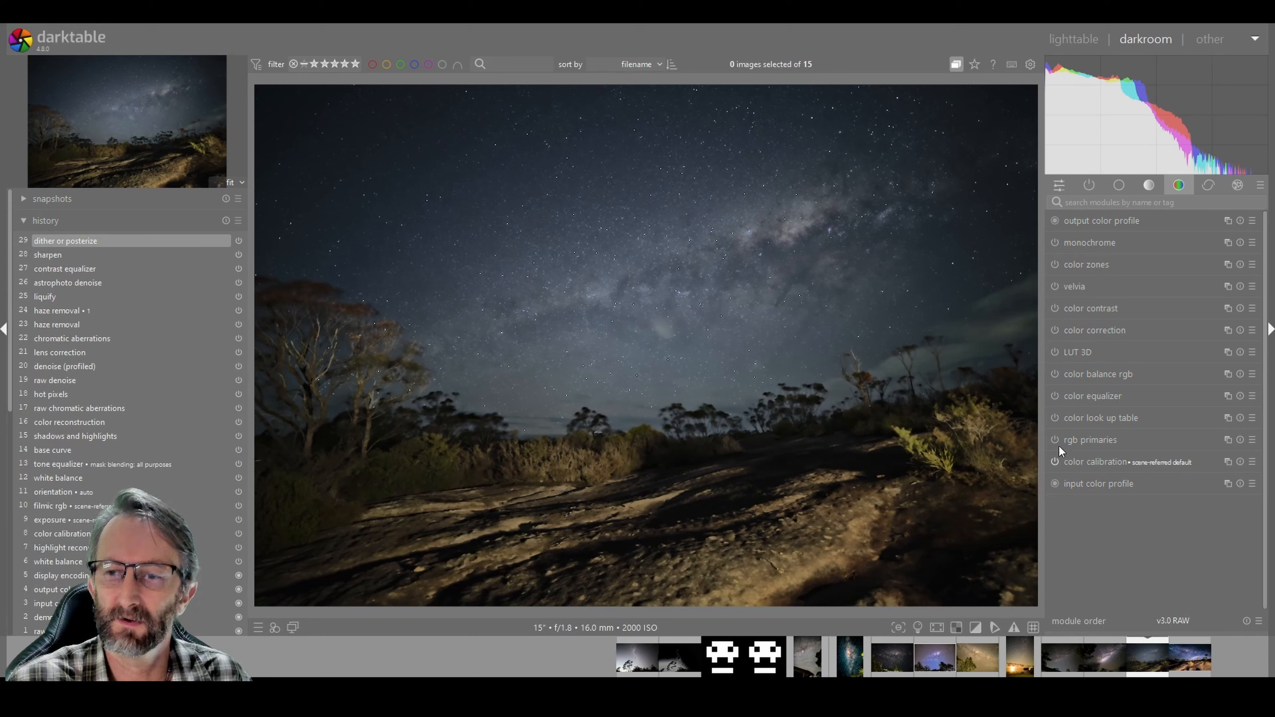
left_click(1055, 466)
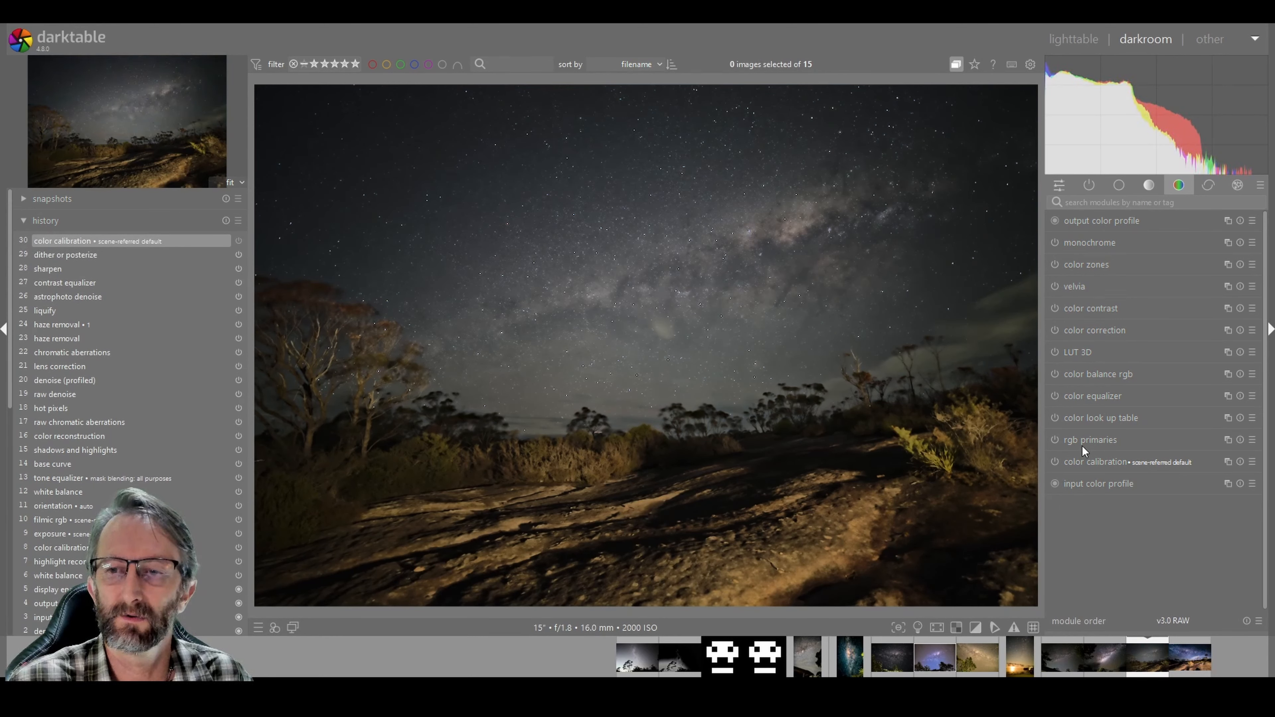
left_click(1054, 440)
left_click(1055, 417)
left_click(1055, 396)
left_click(1055, 374)
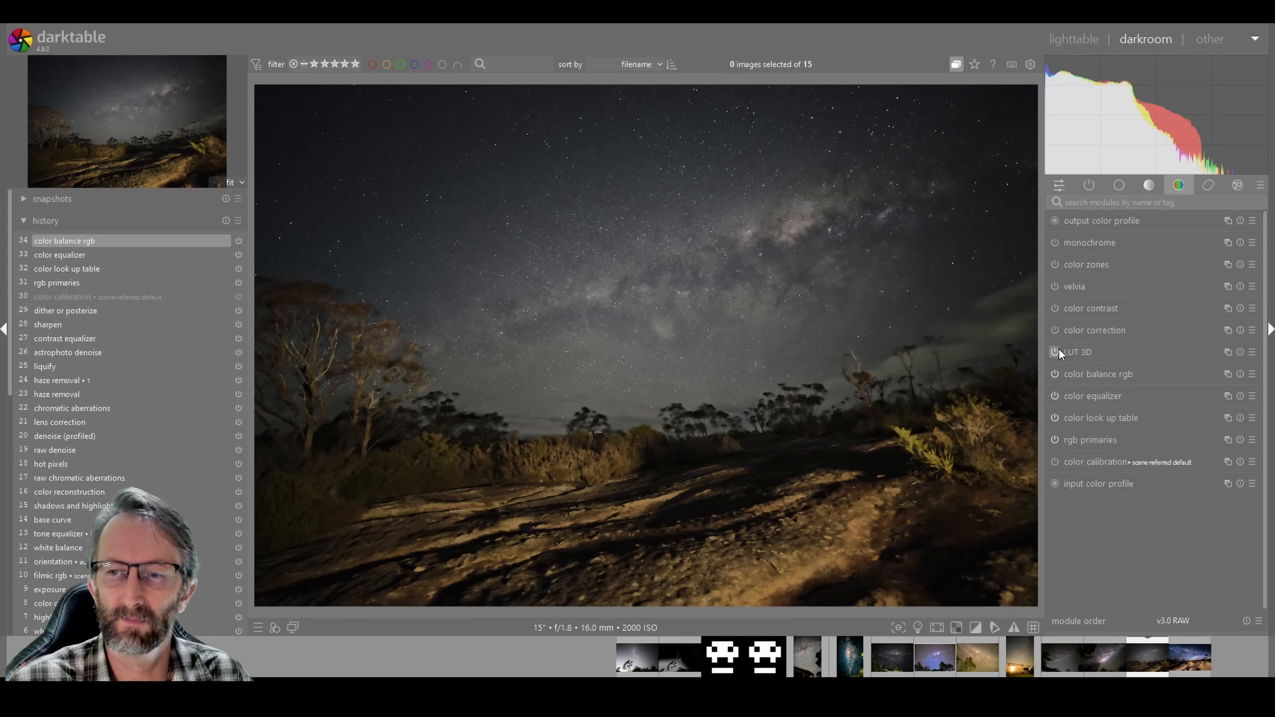
Enable the LUT 3D, color correction, color contrast, velvia and color zones modules.
left_click(1056, 351)
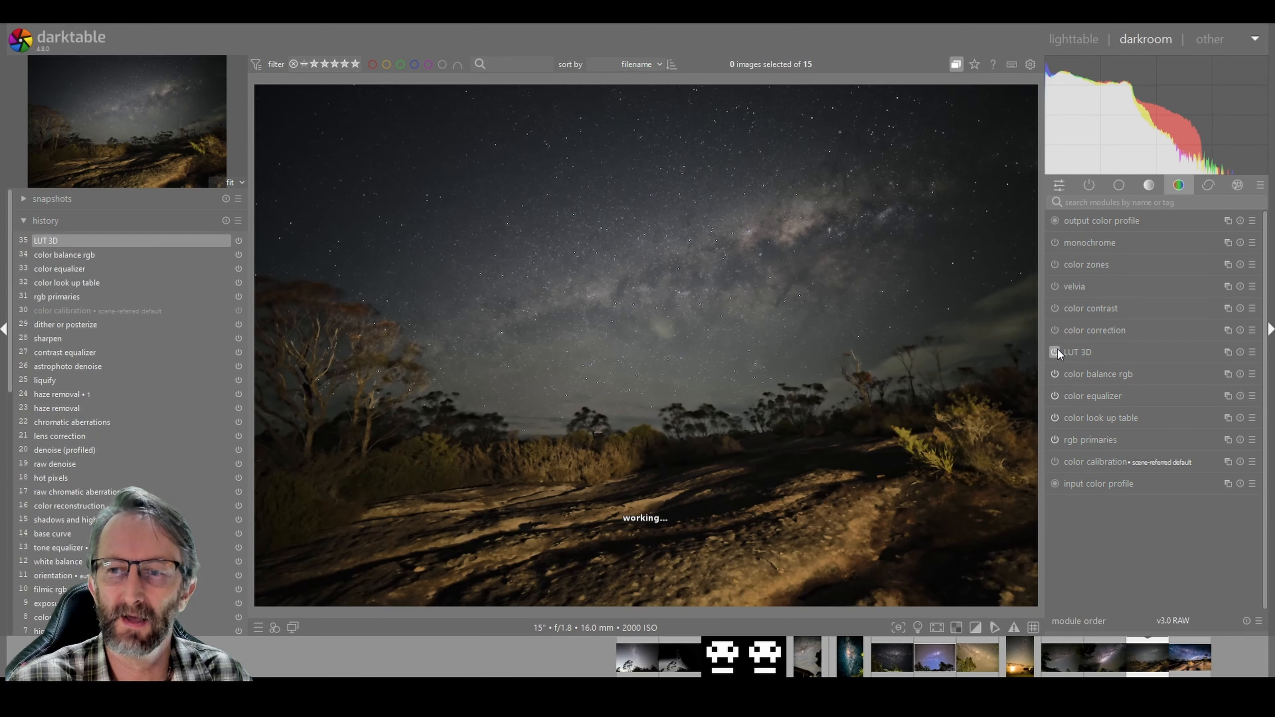
left_click(1055, 330)
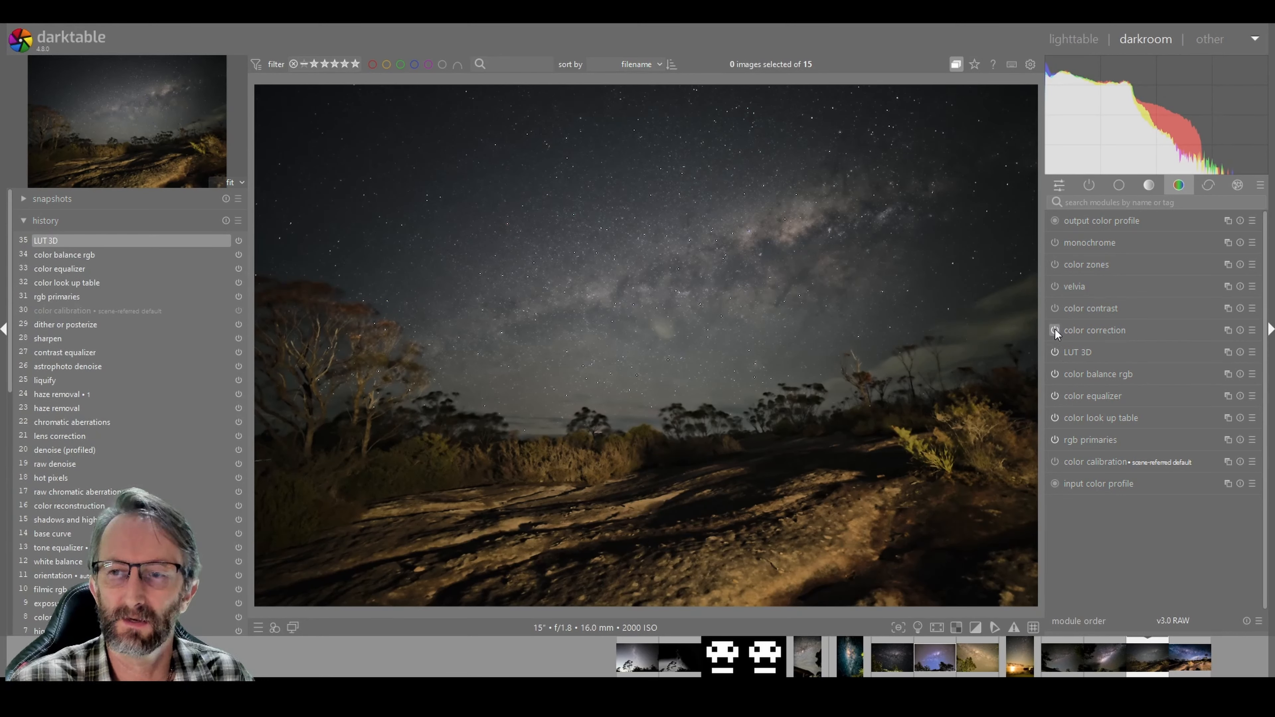
left_click(1055, 309)
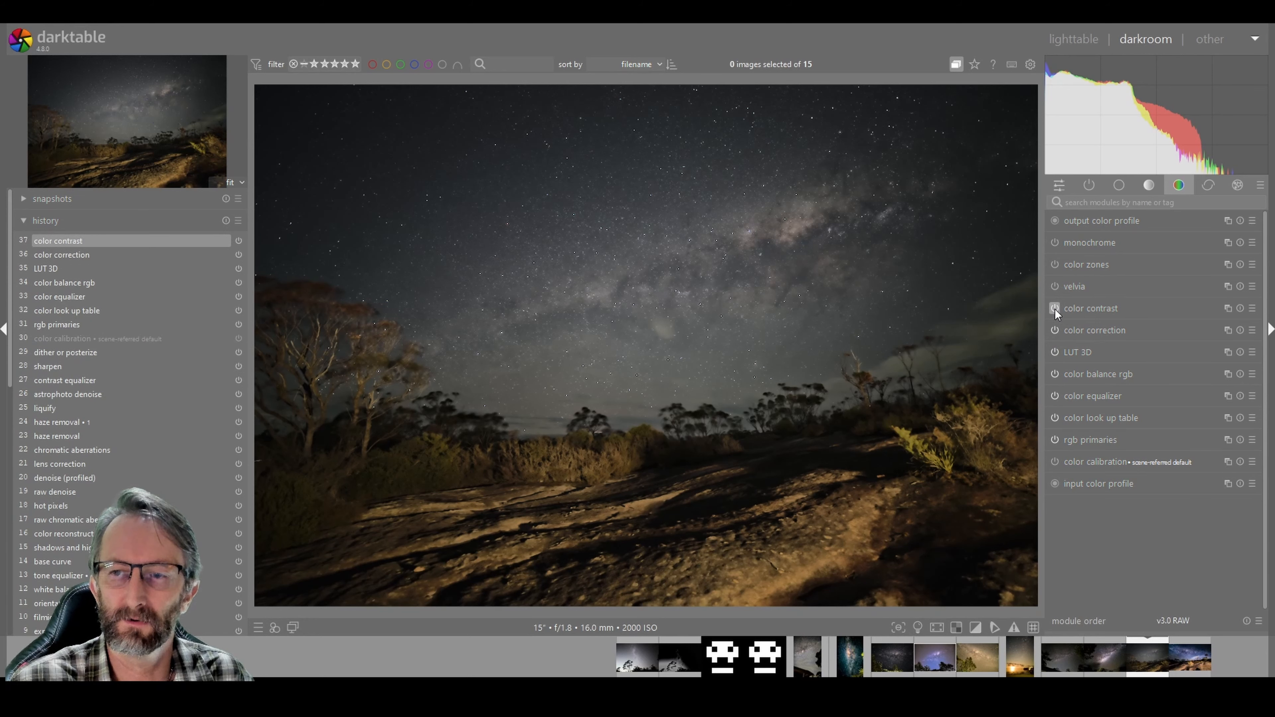
left_click(1055, 286)
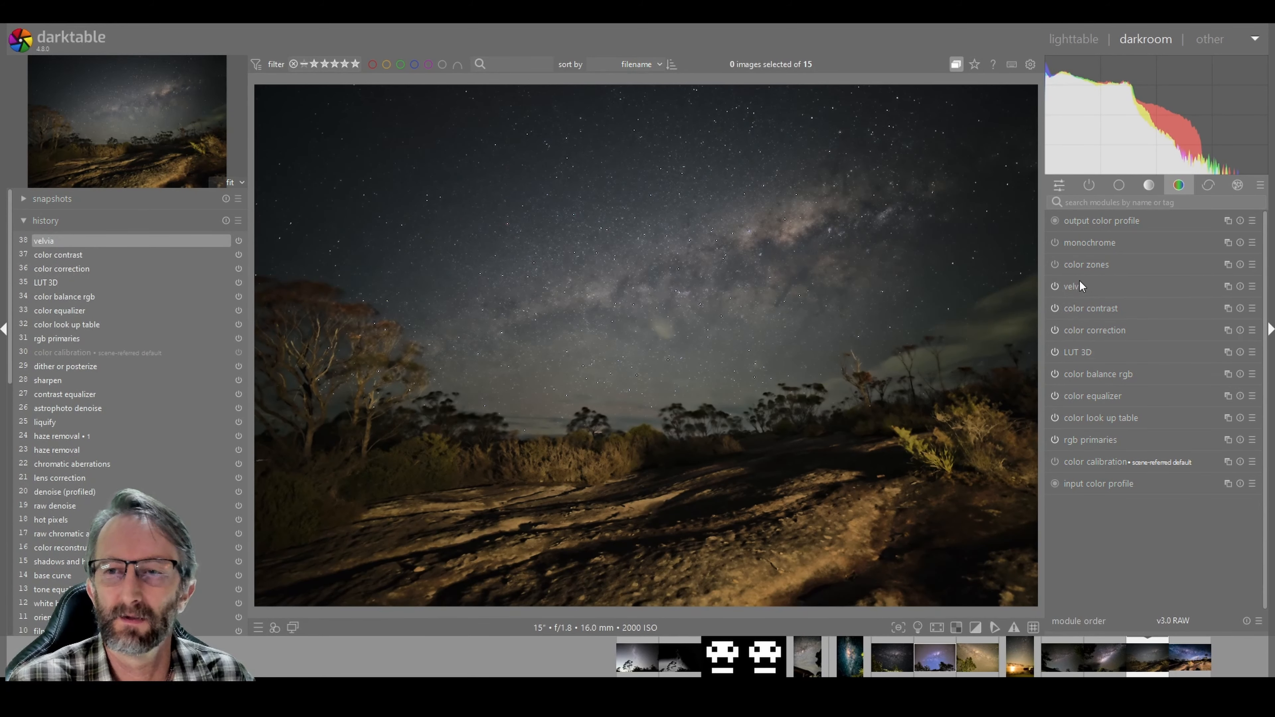
left_click(1055, 265)
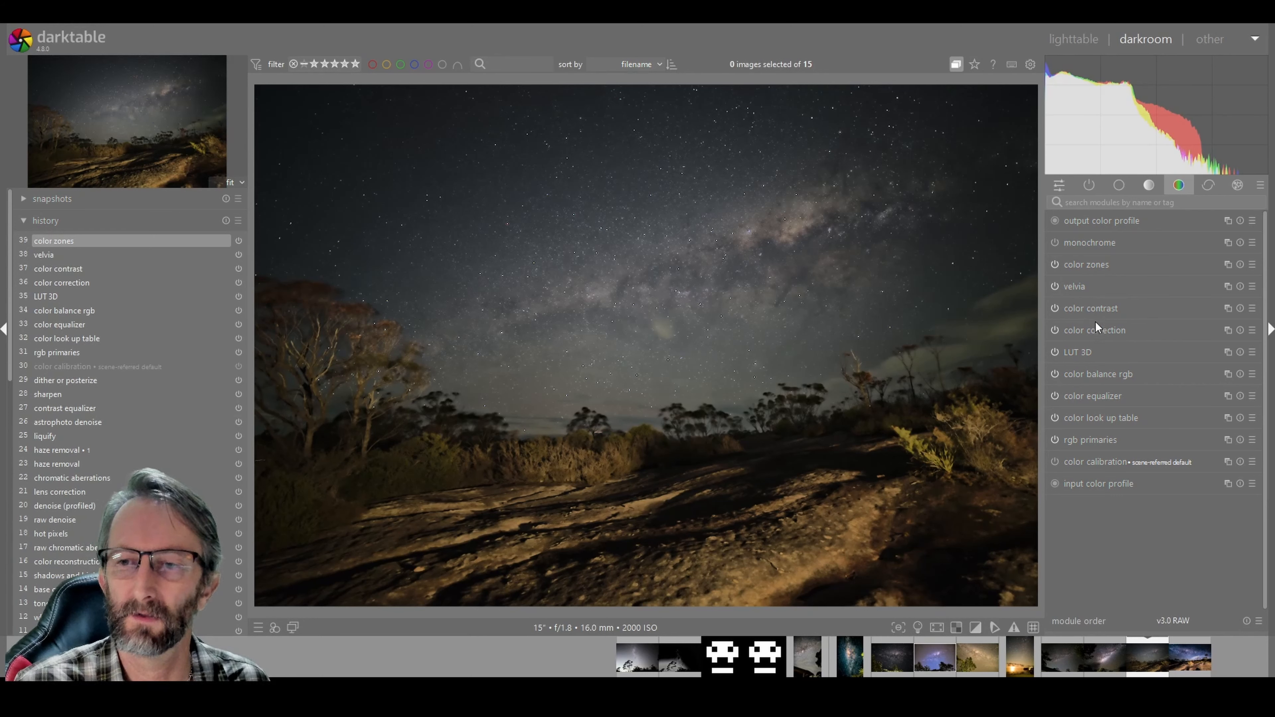
Set the strength of the velvia module to 25.68%.
left_click(1083, 285)
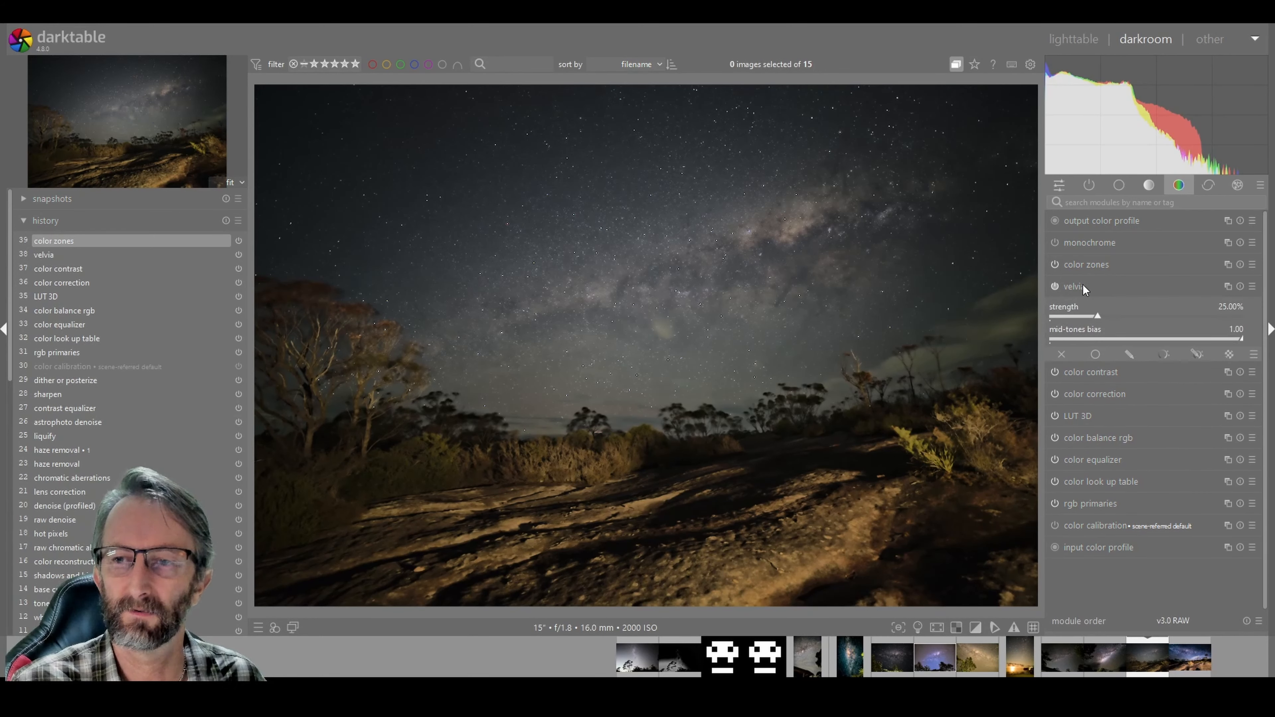
left_click(1099, 313)
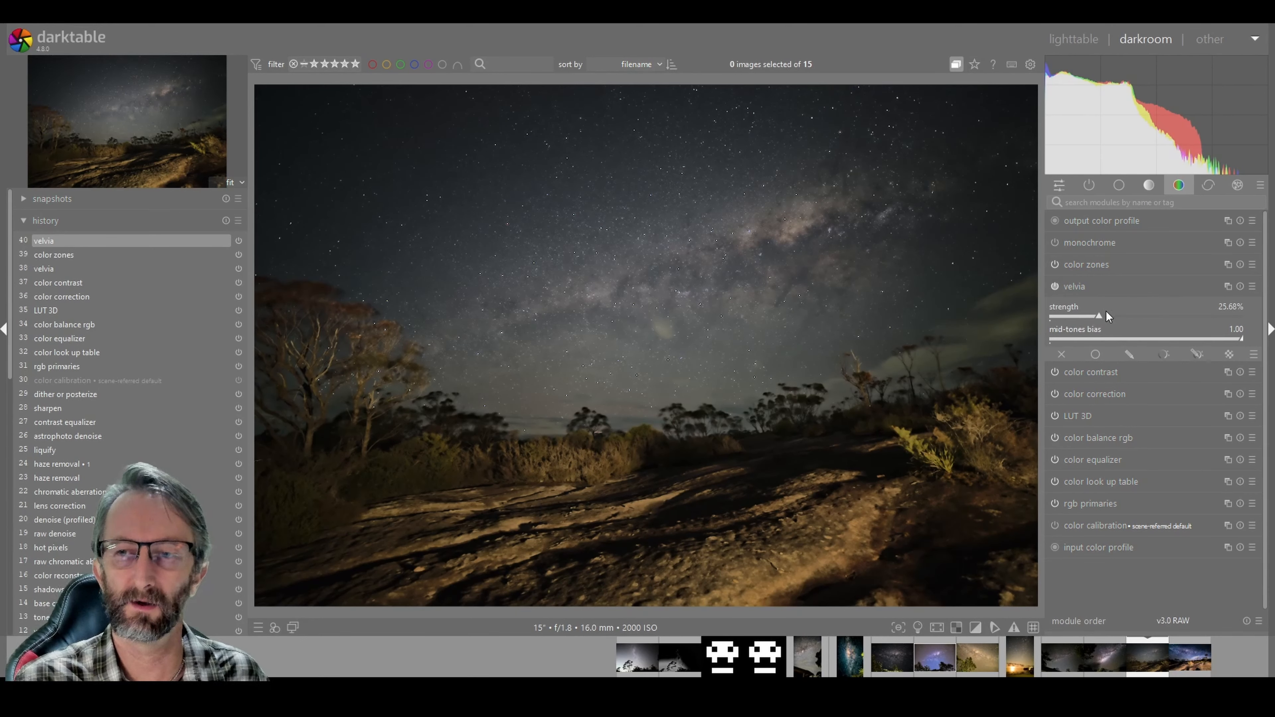
right_click(1102, 312)
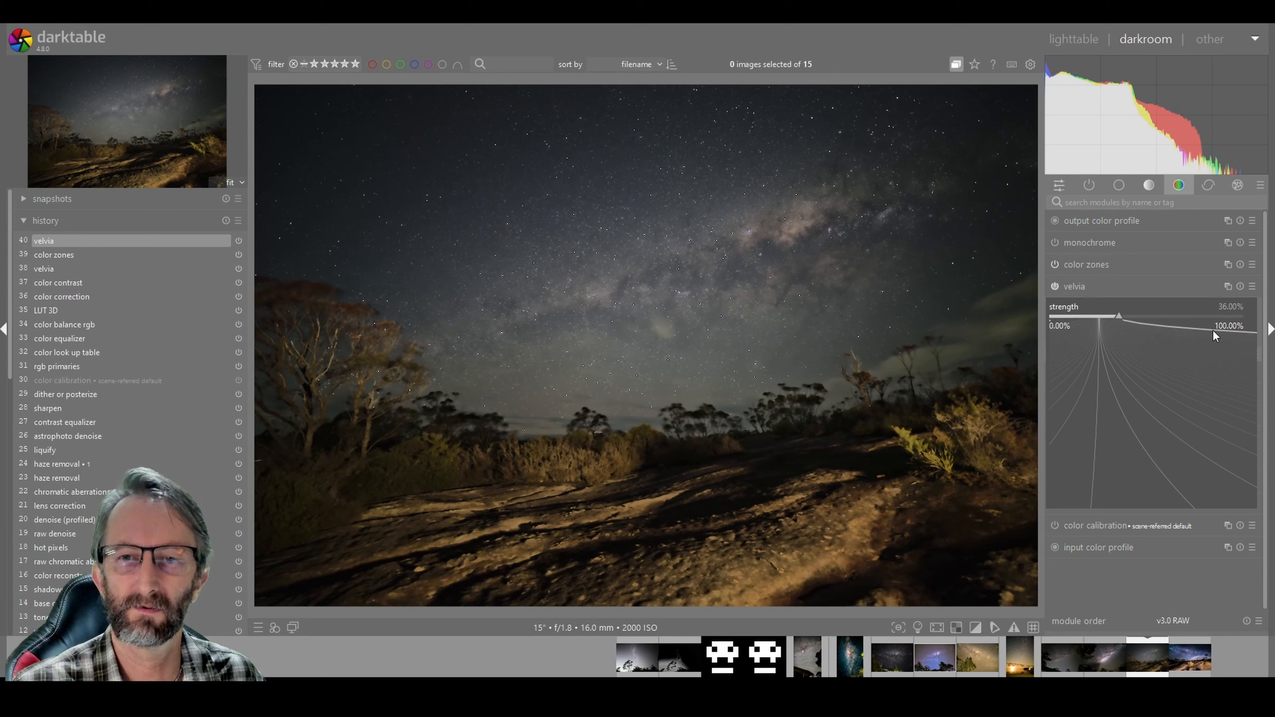
scroll(1217, 323, "up", 2)
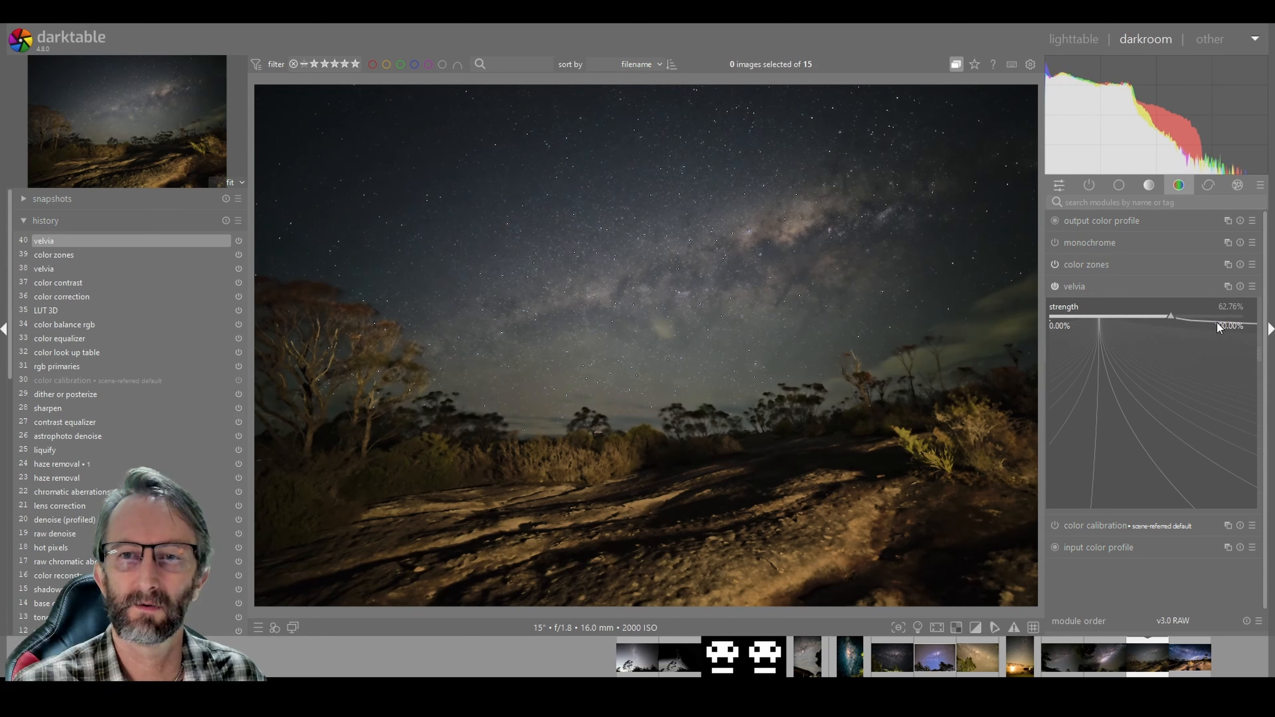
key("Escape")
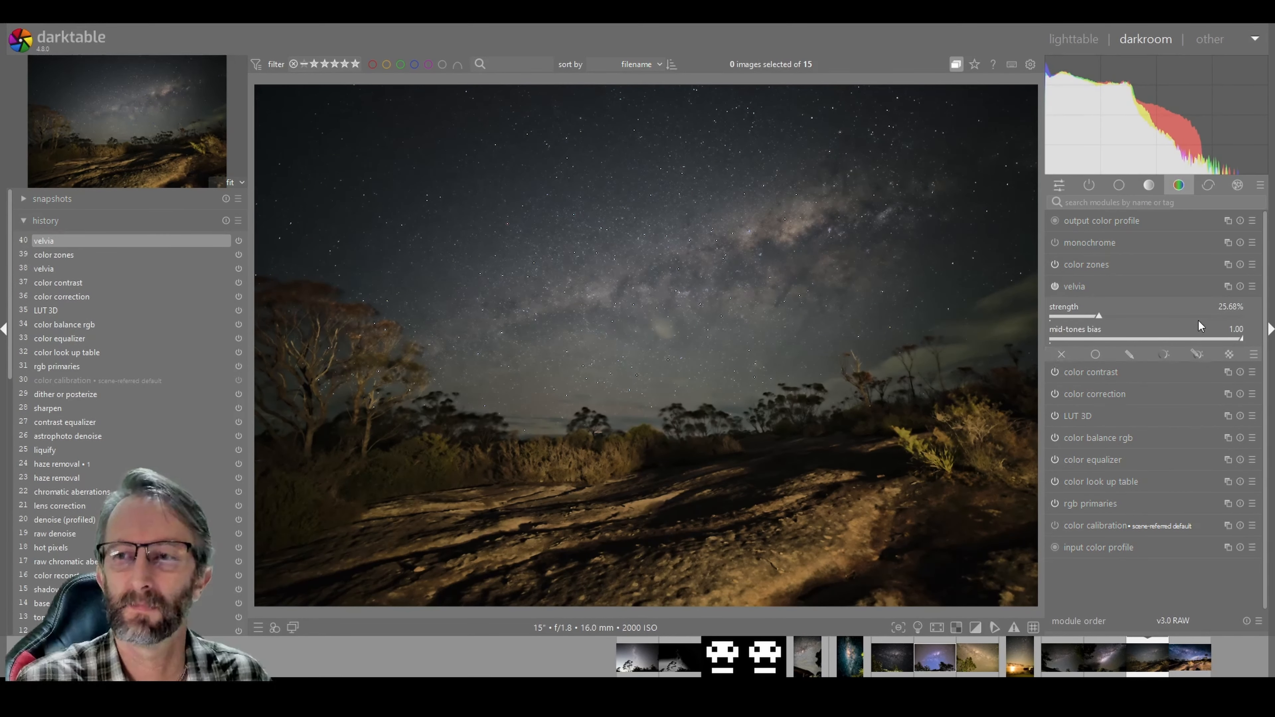
Enable the rgb curve, rgb levels, sigmoid, tone curve and local contrast modules in the tone group.
left_click(1150, 184)
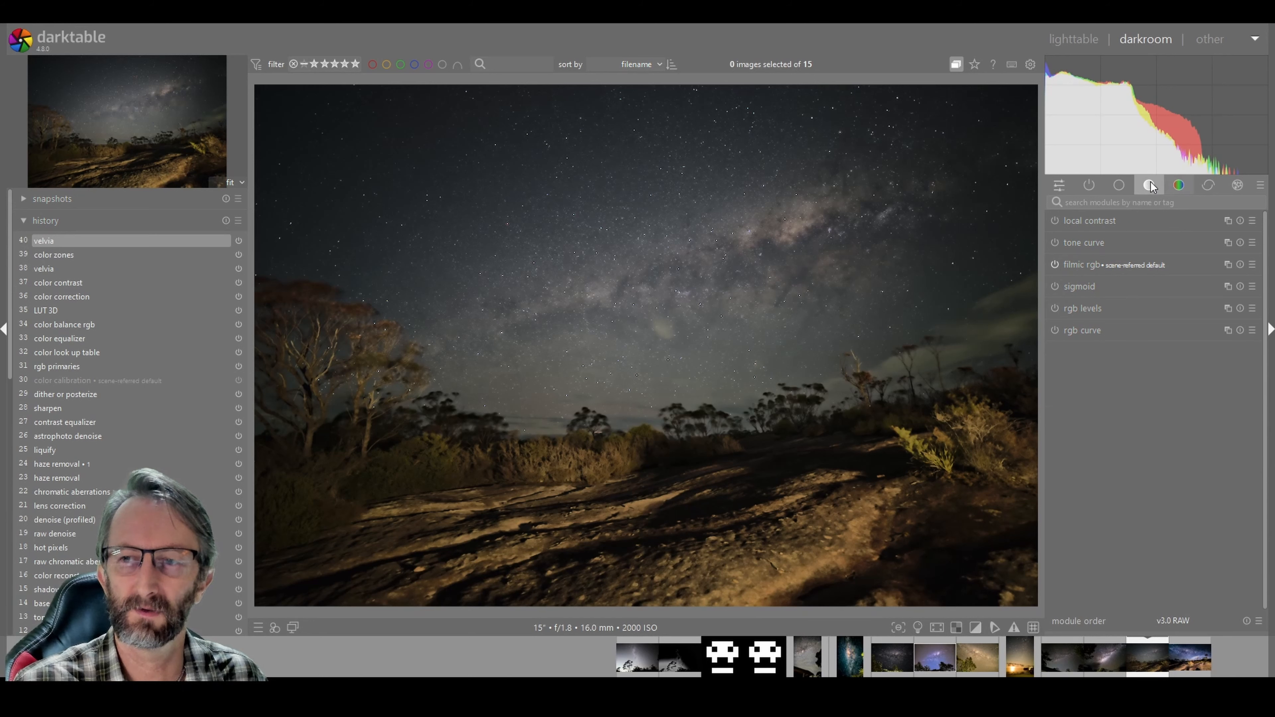
left_click(1056, 330)
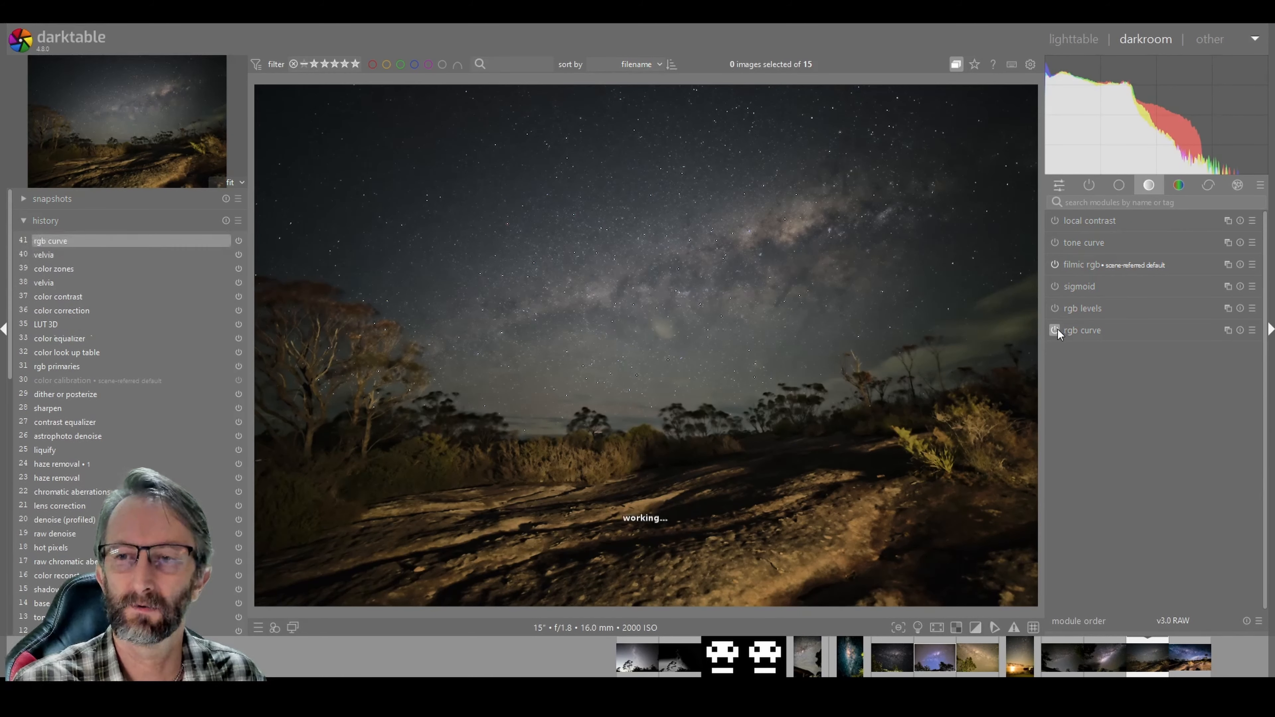
left_click(1055, 308)
left_click(1055, 287)
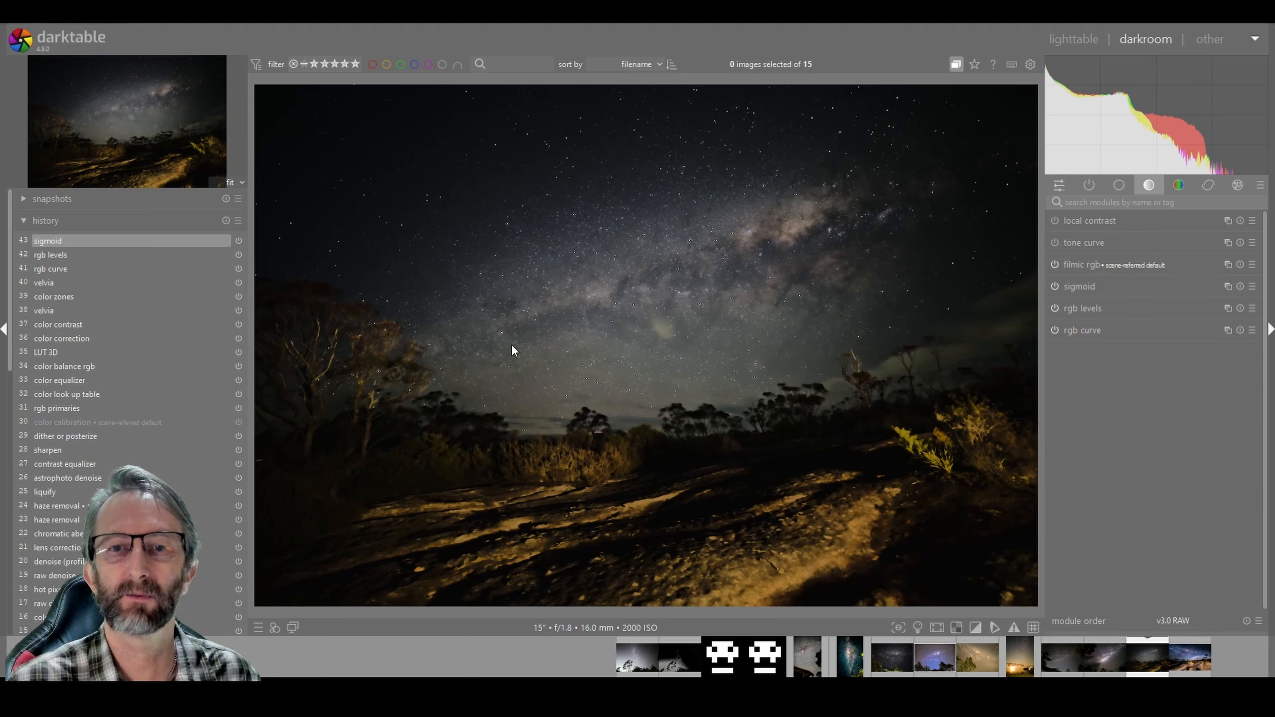
left_click(1054, 242)
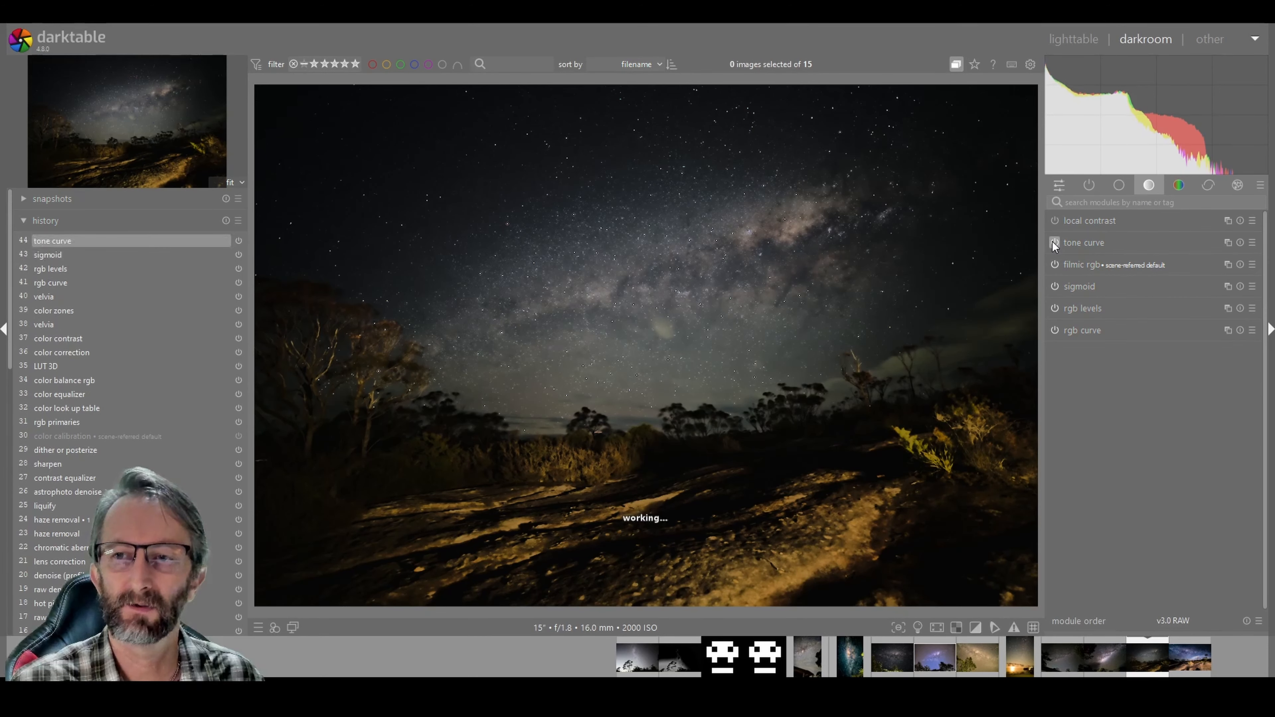
left_click(1053, 220)
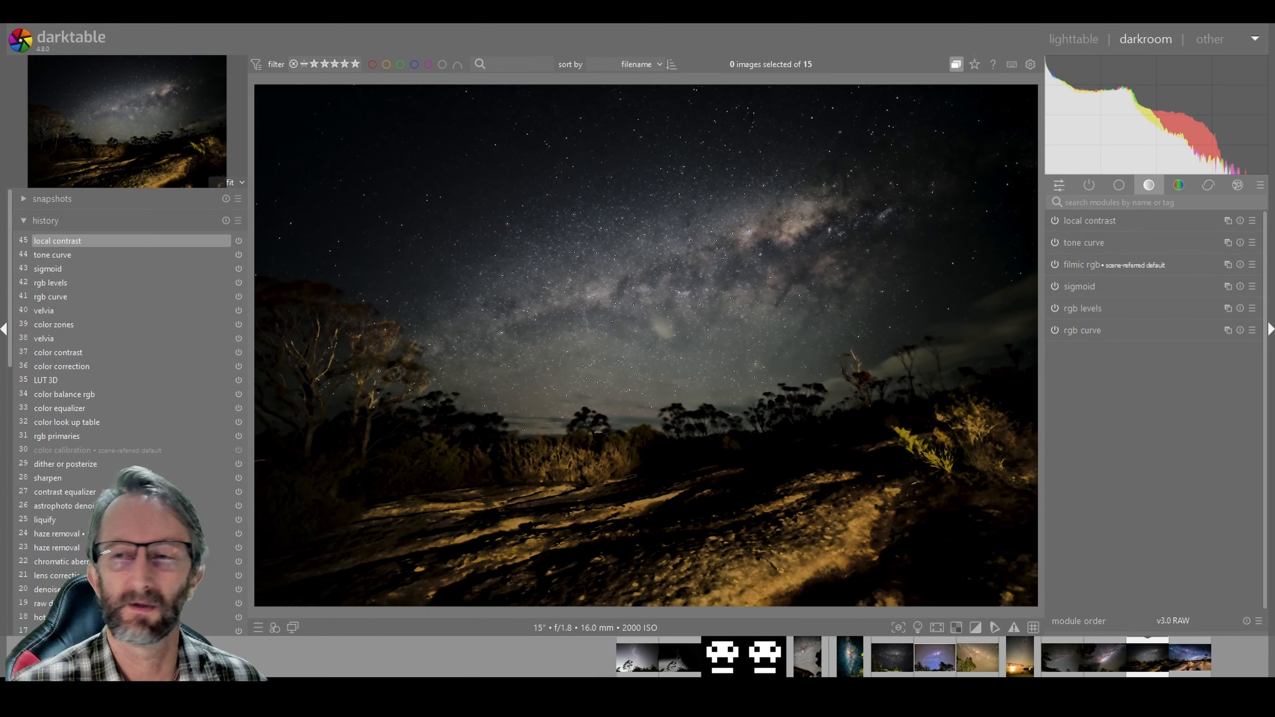
Review the modules in the base group and the whole list of active modules.
left_click(1119, 186)
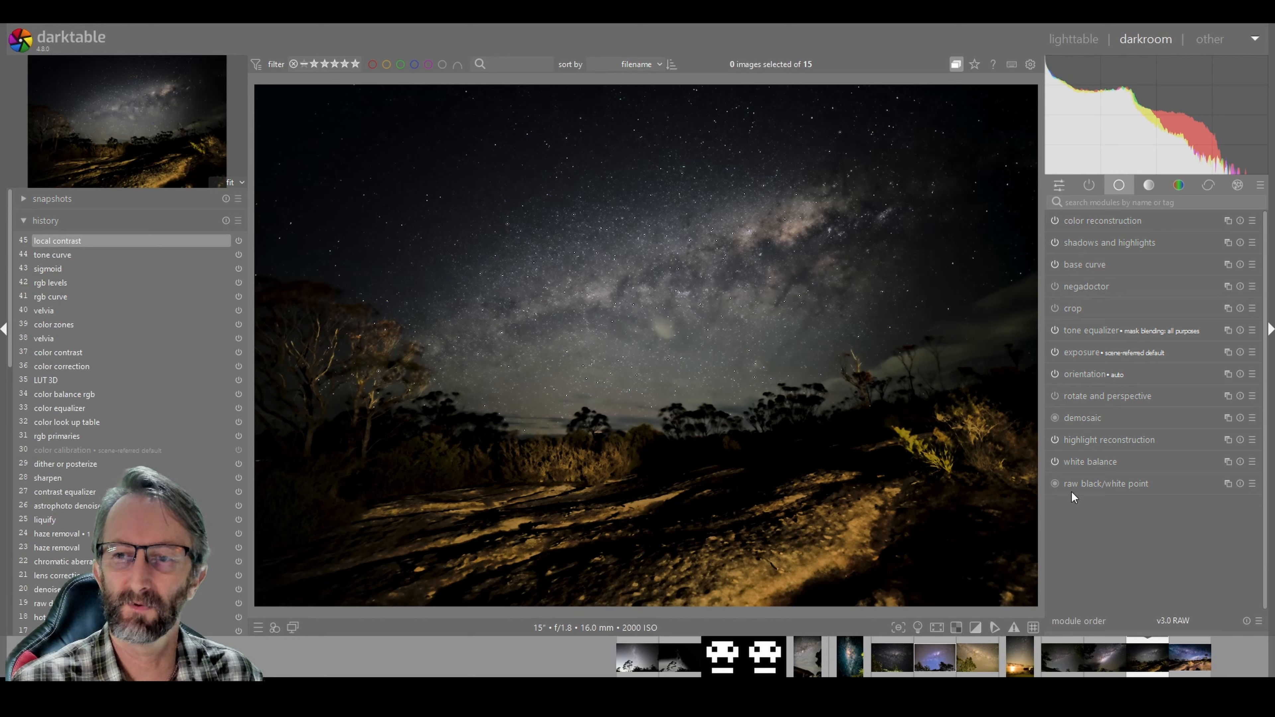
left_click(1089, 185)
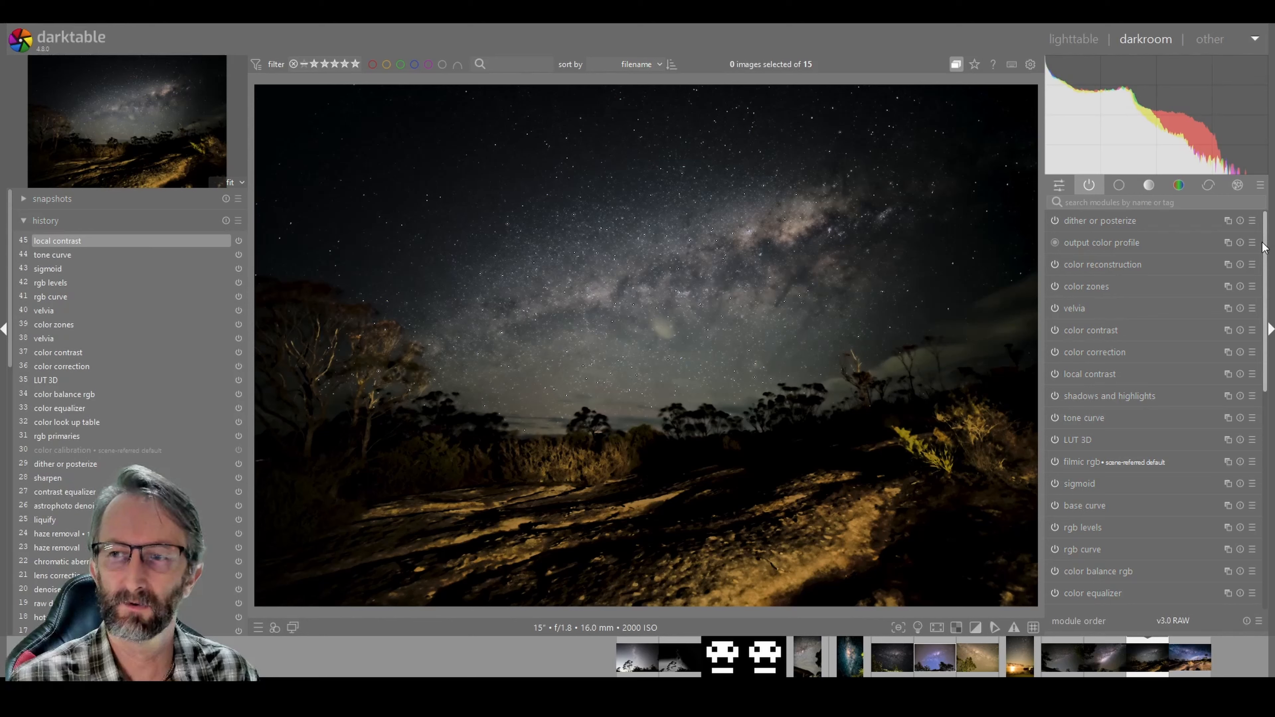
left_click_drag(1265, 274, 1261, 502)
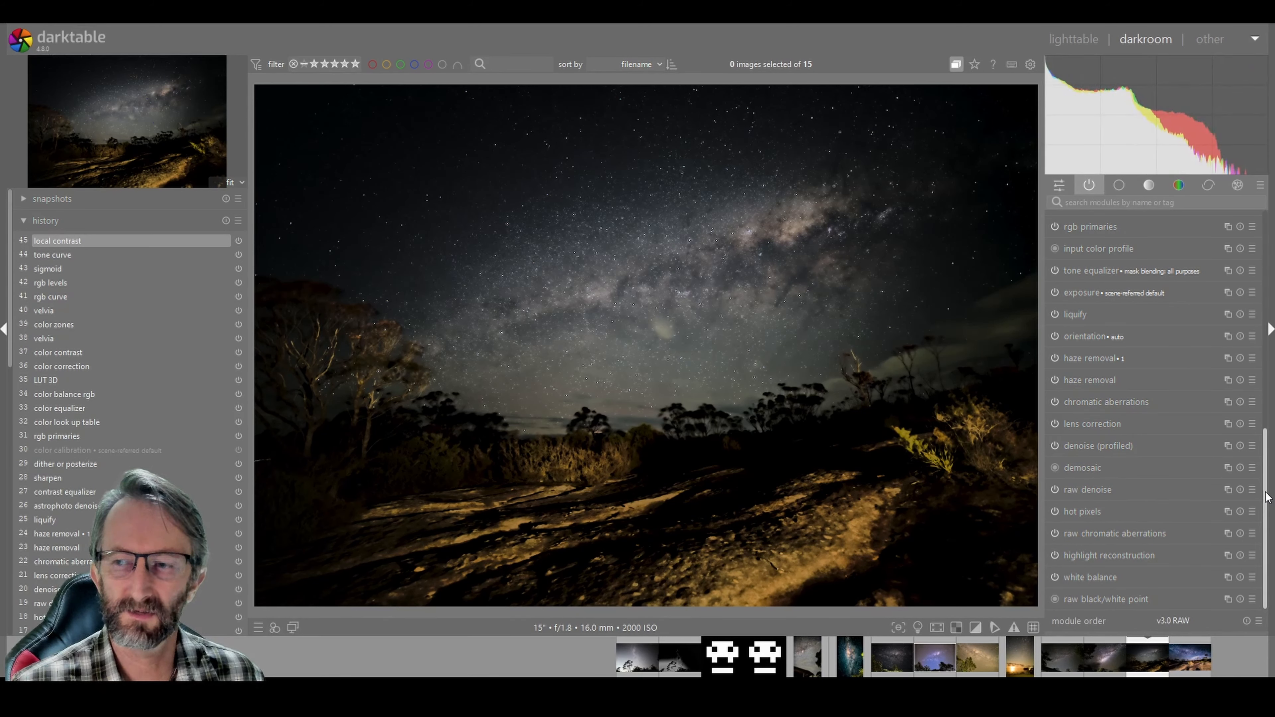
left_click_drag(1266, 497, 1272, 274)
scroll(1154, 402, "down", 10)
Compare the edit with the unprocessed photo by selecting the original history state and returning to the local contrast state.
scroll(29, 554, "down", 15)
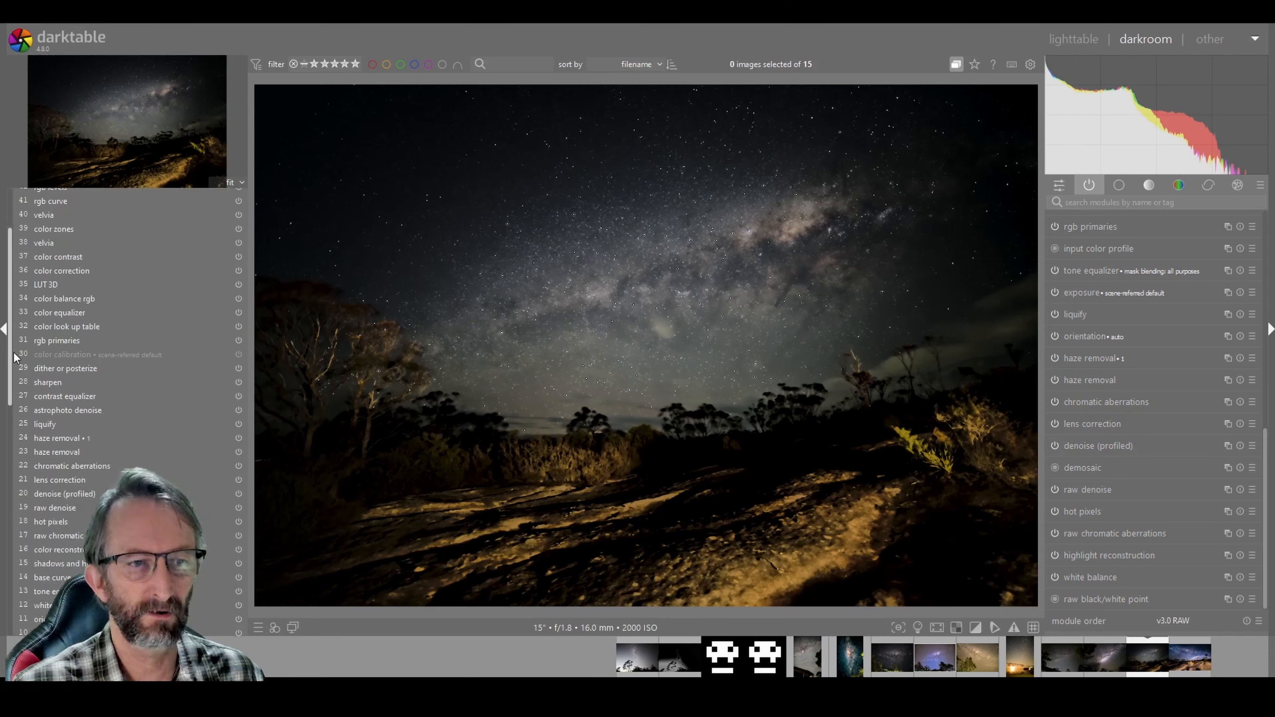
scroll(28, 554, "down", 2)
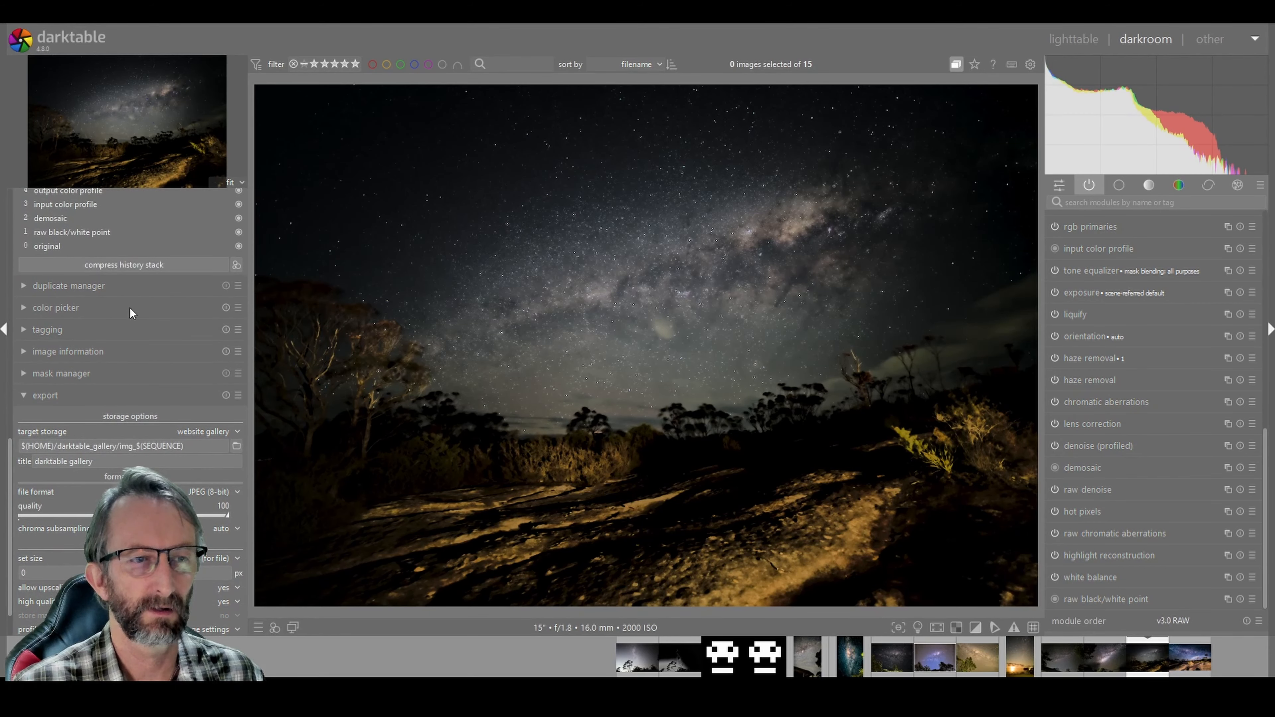
left_click(65, 245)
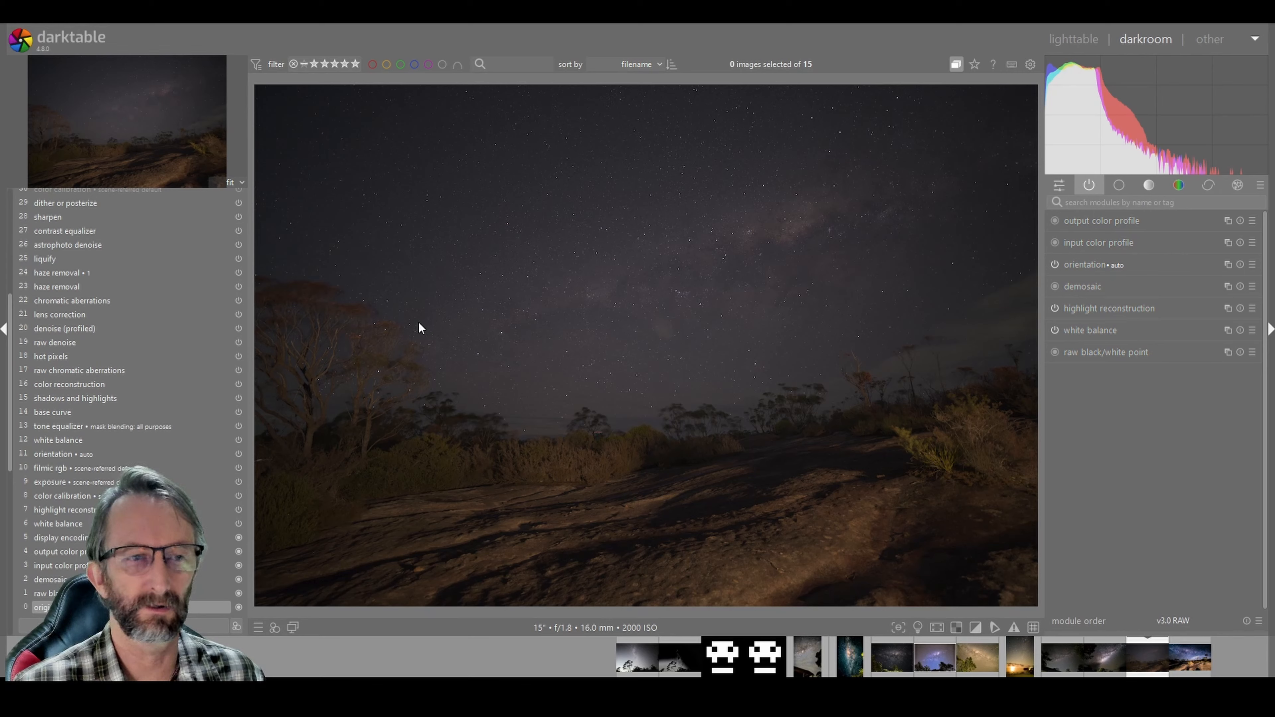
scroll(44, 320, "up", 10)
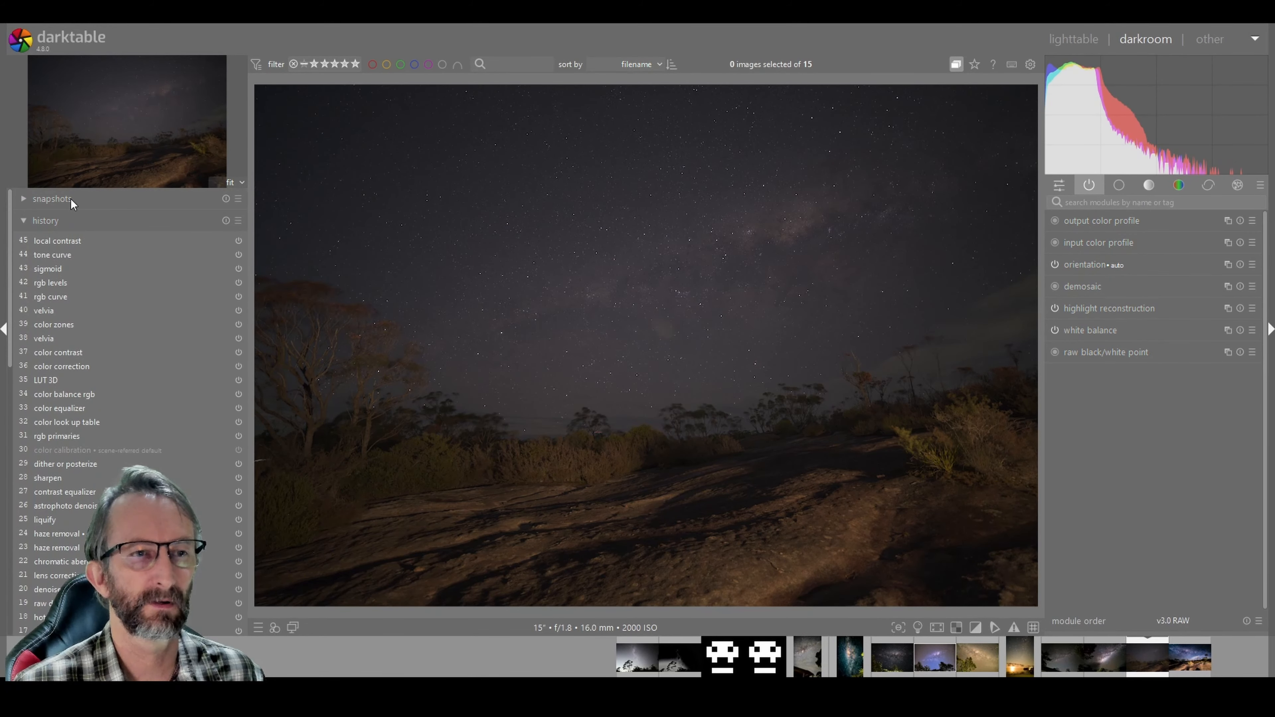
left_click(61, 244)
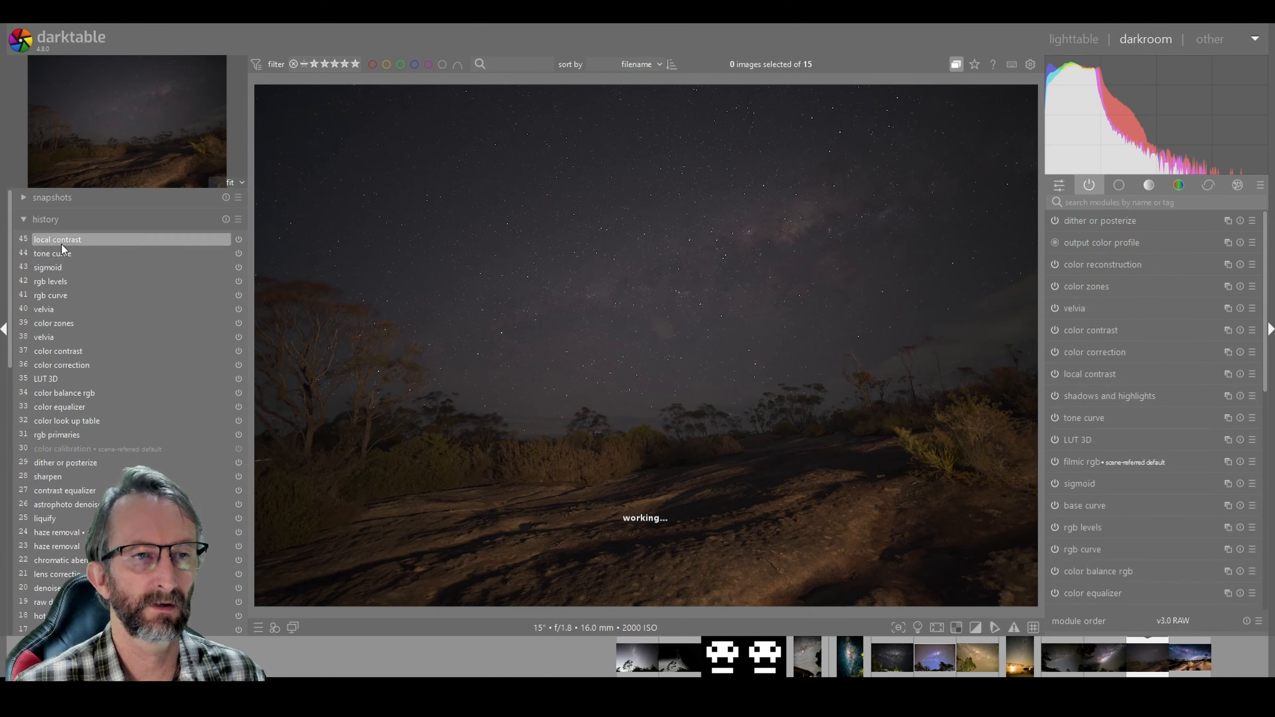
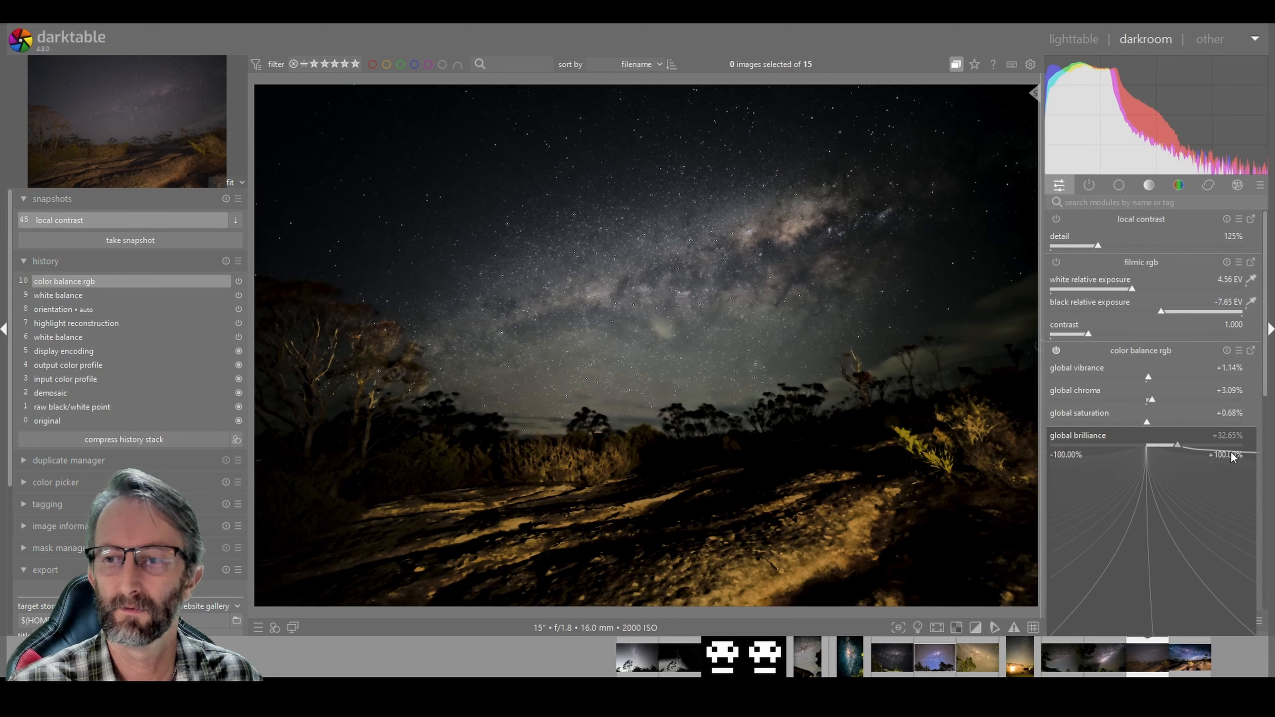
Undo the color balance rgb changes and set the color calibration temperature to 5952 K.
key("ctrl+z")
scroll(1267, 424, "down", 1)
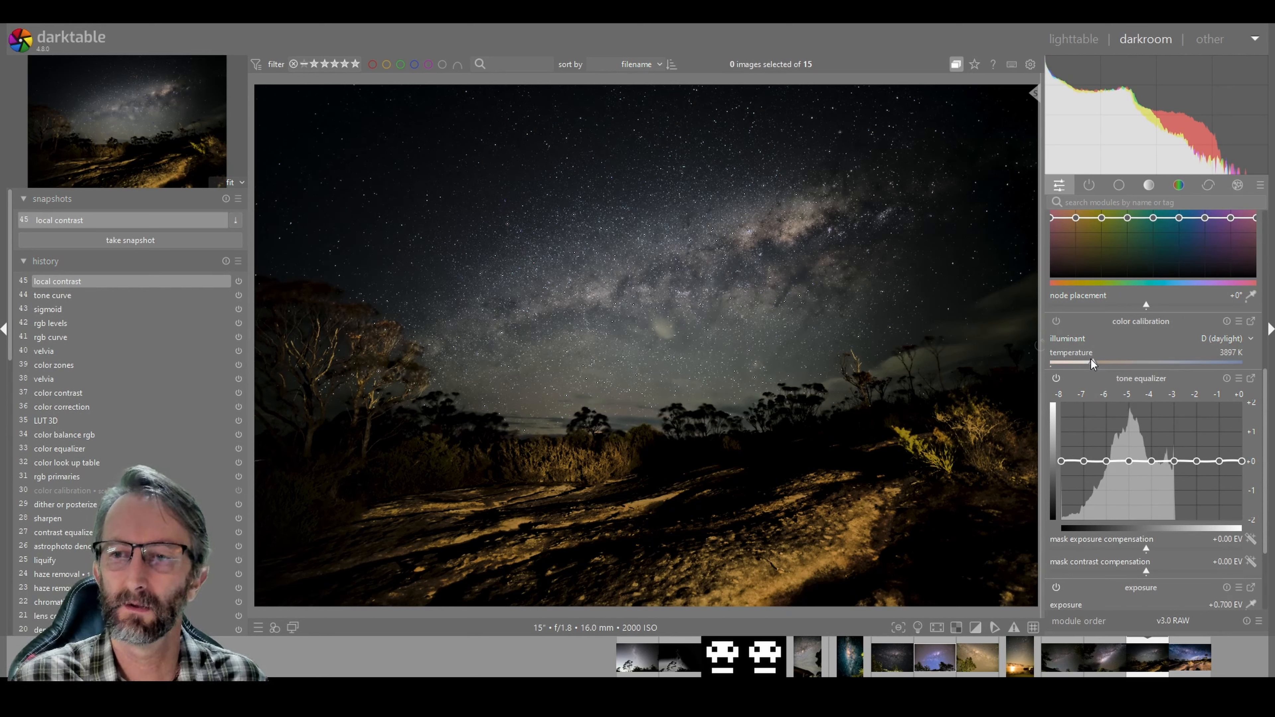
left_click_drag(1094, 361, 1192, 362)
Compare the current edit with the local contrast snapshot by moving the split line across the photo.
scroll(65, 226, "down", 2)
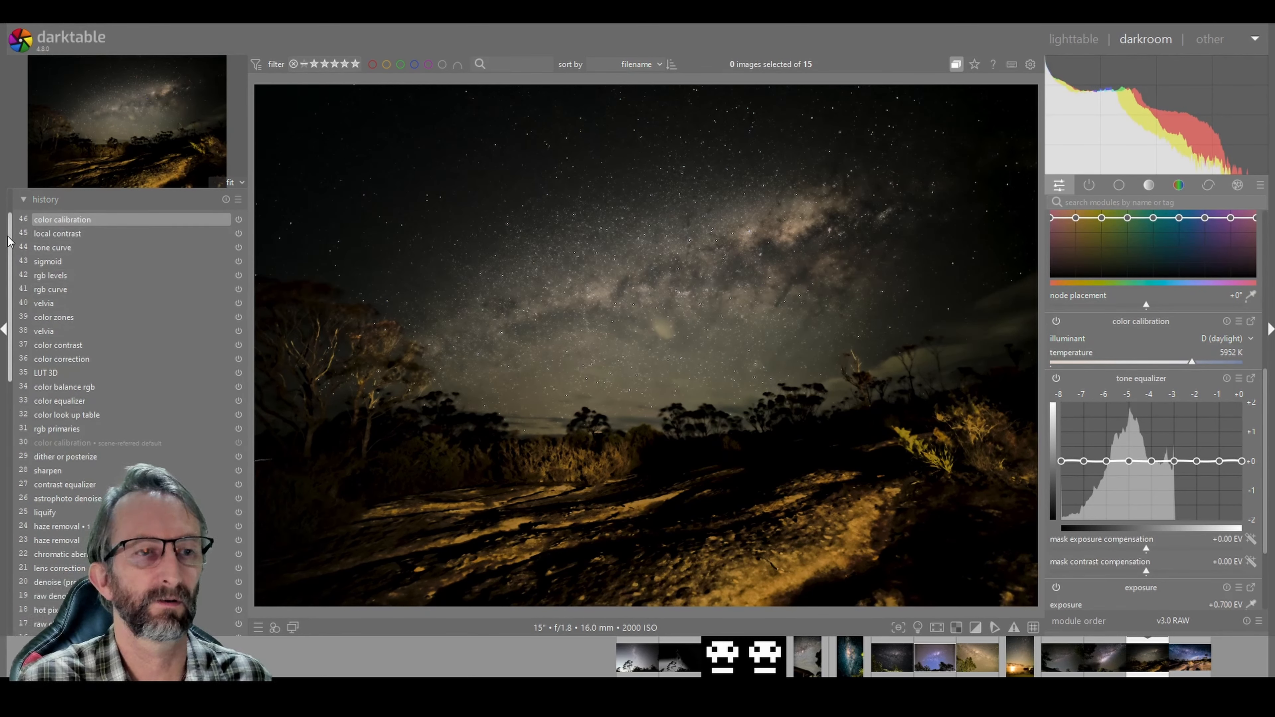
left_click_drag(10, 243, 10, 209)
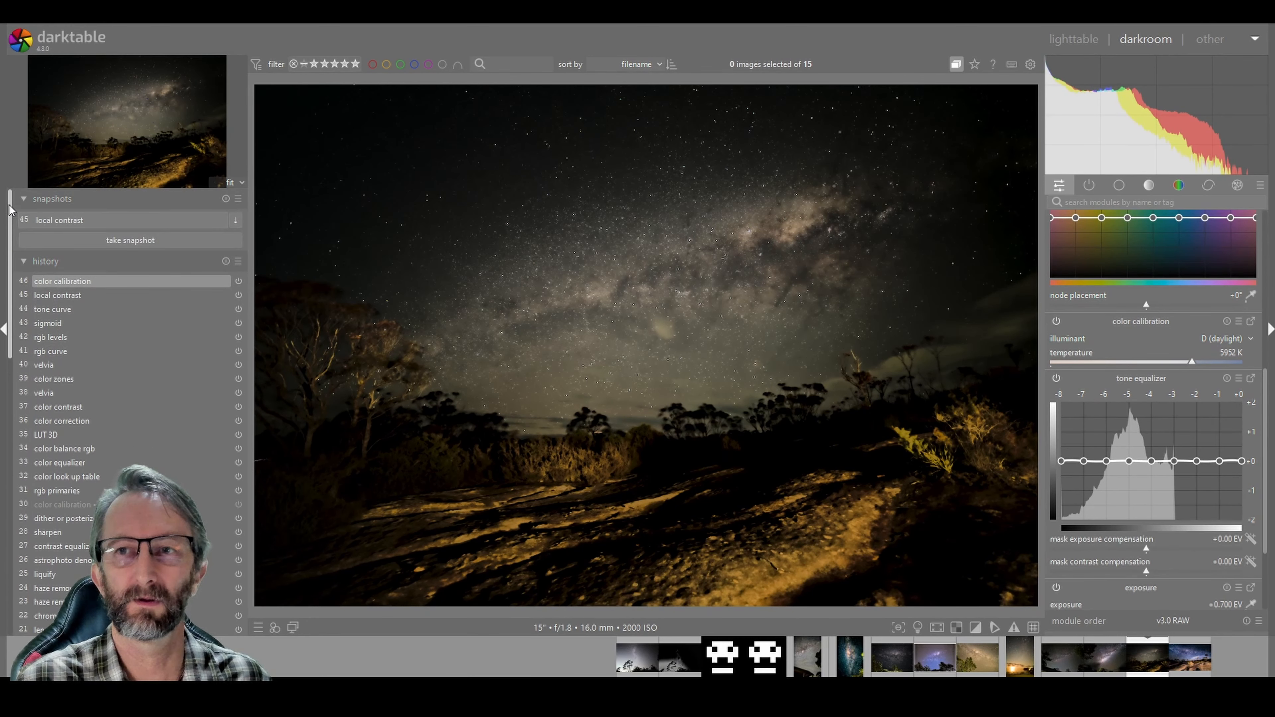
left_click(96, 221)
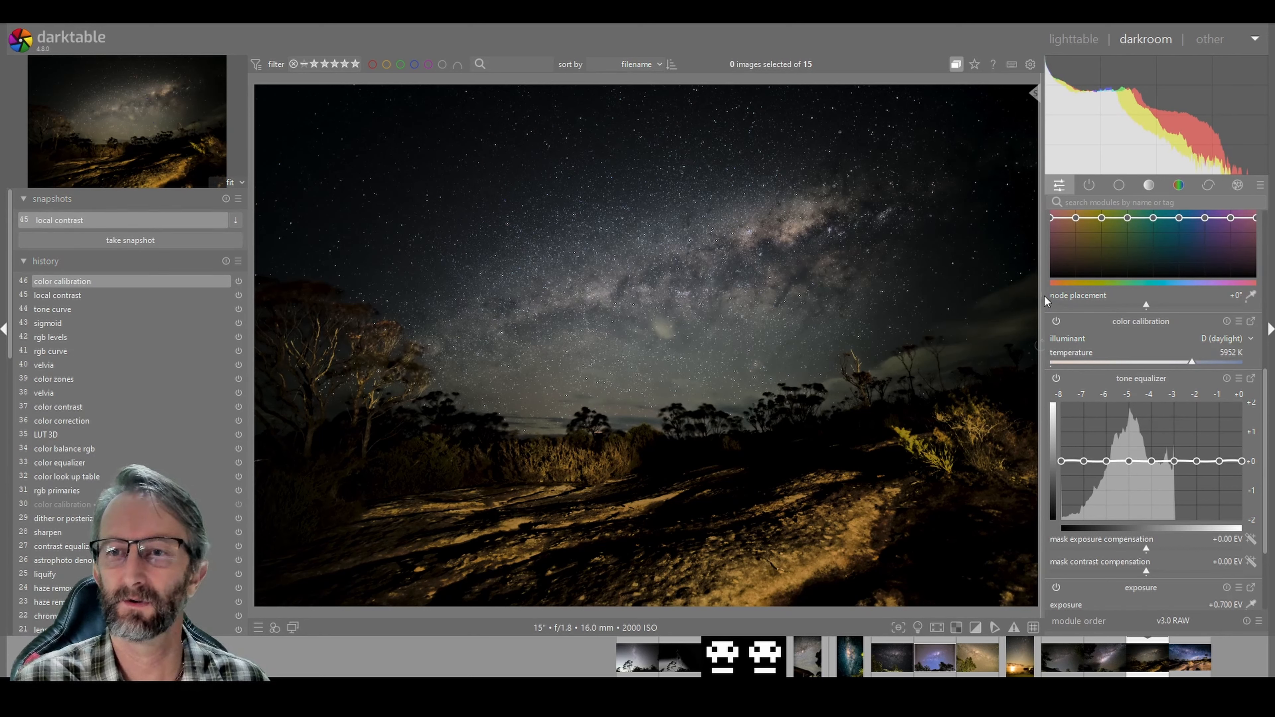
left_click_drag(1040, 307, 917, 500)
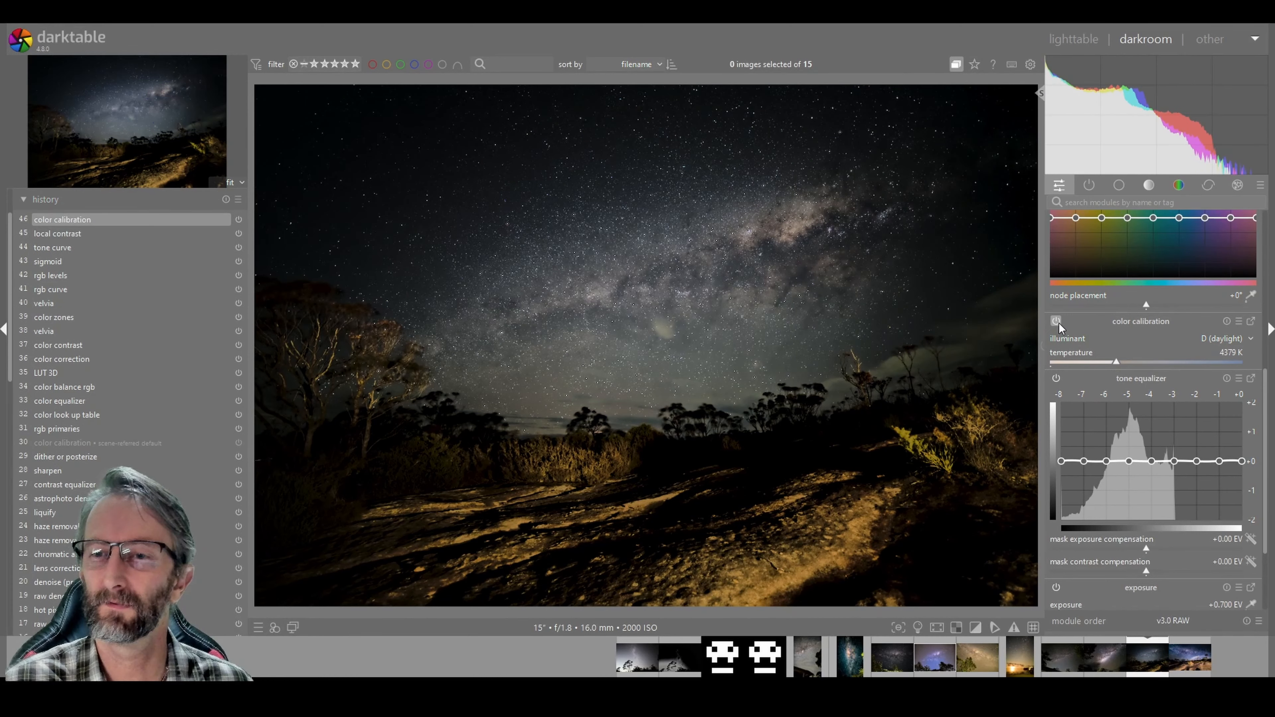
Reset the color calibration module to its defaults and switch it off.
left_click(1227, 321)
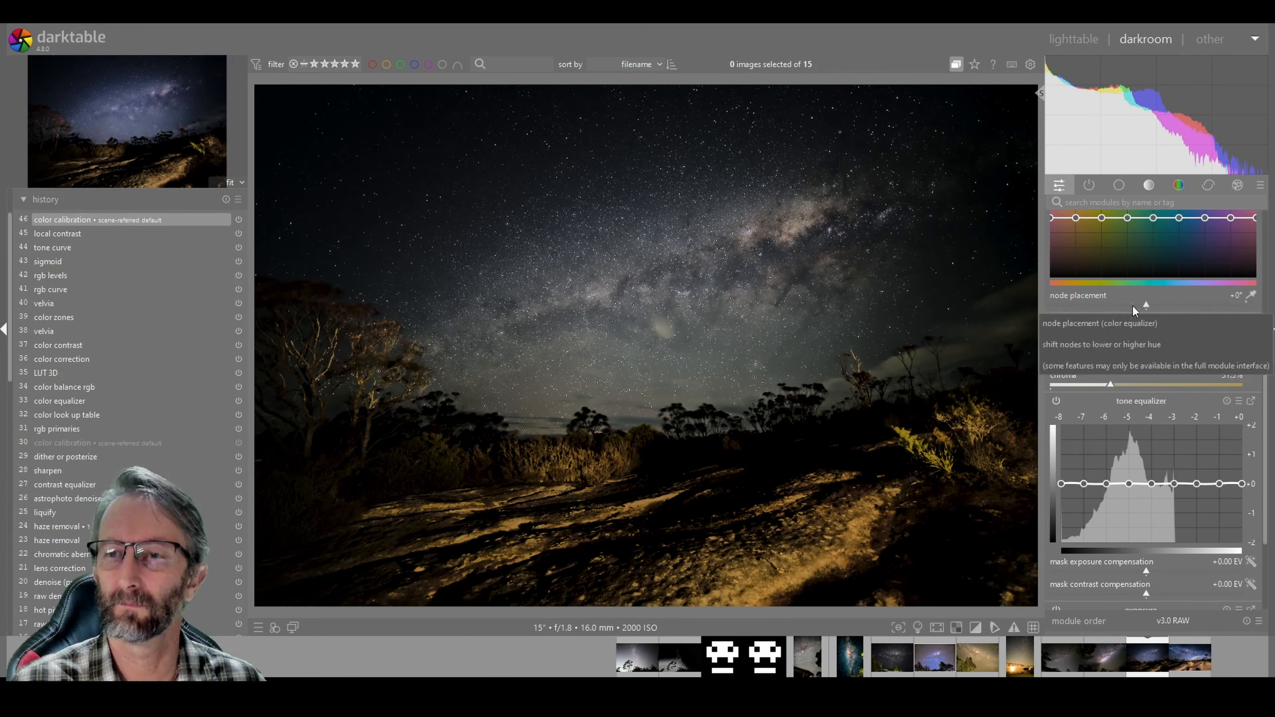
left_click_drag(1266, 398, 1271, 300)
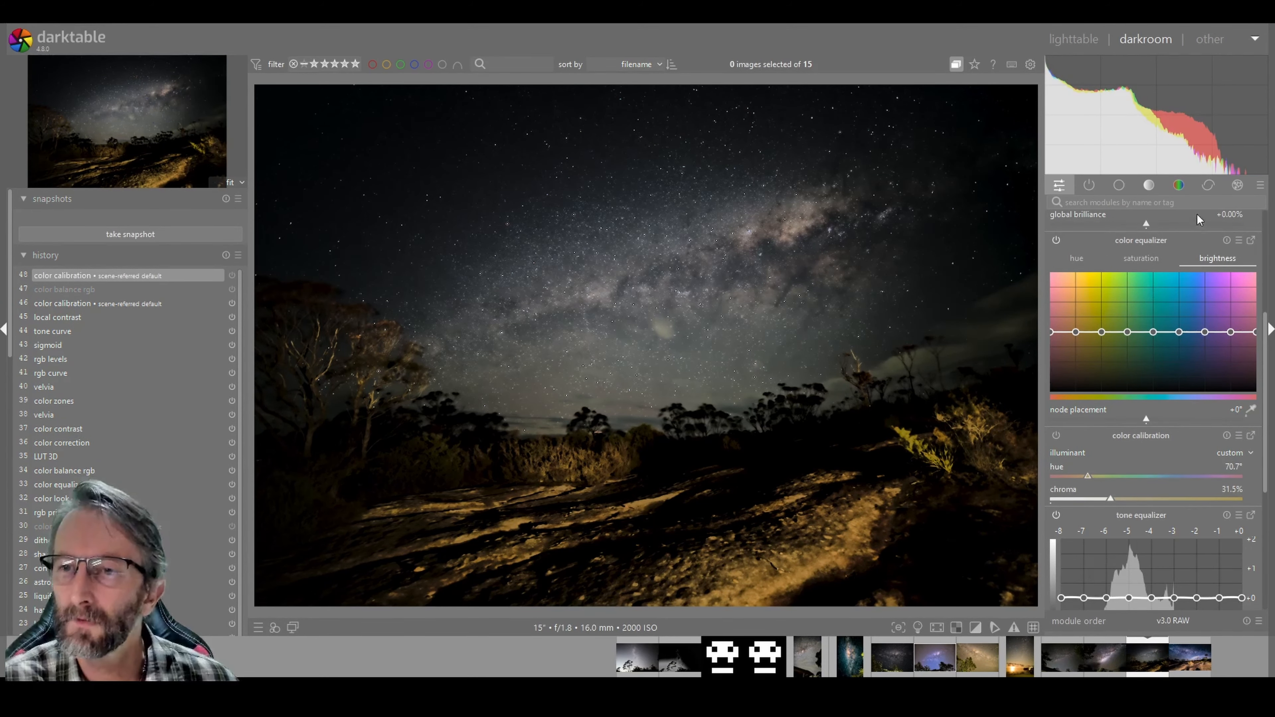
Try the as shot white balance, and then derive the white balance from a large image area covering the Milky Way sky.
left_click(1121, 185)
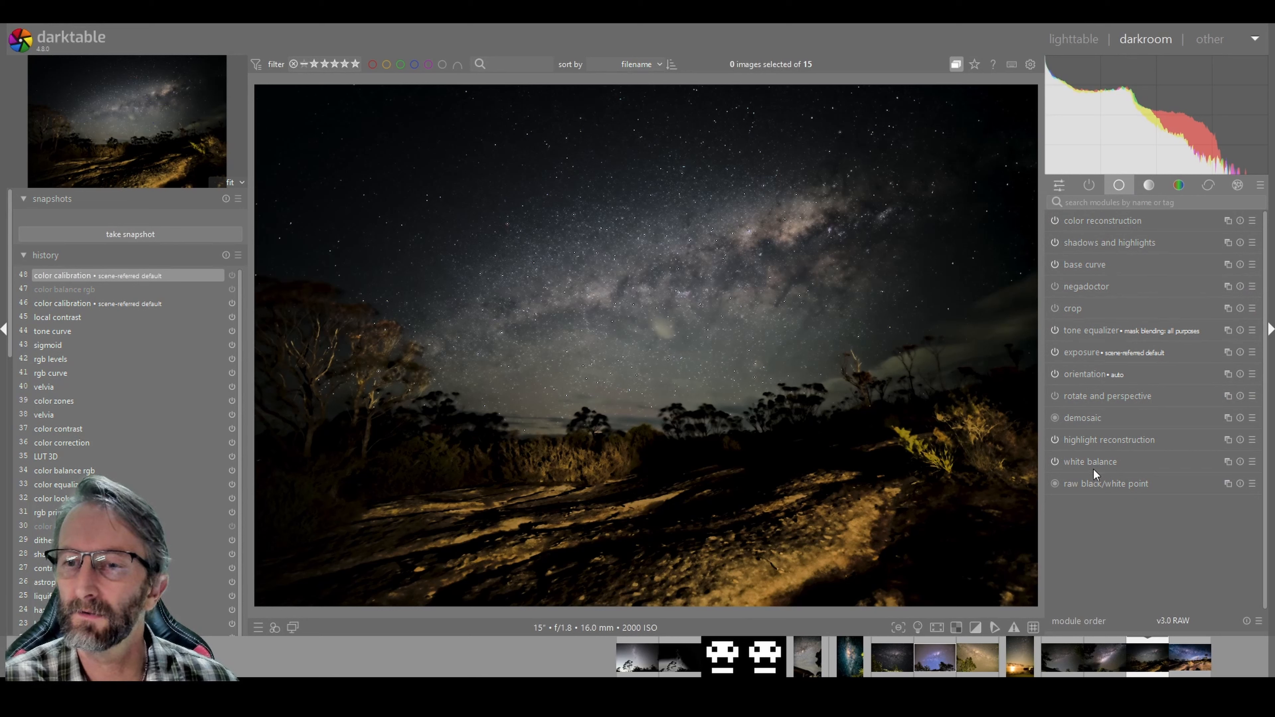
left_click(1086, 457)
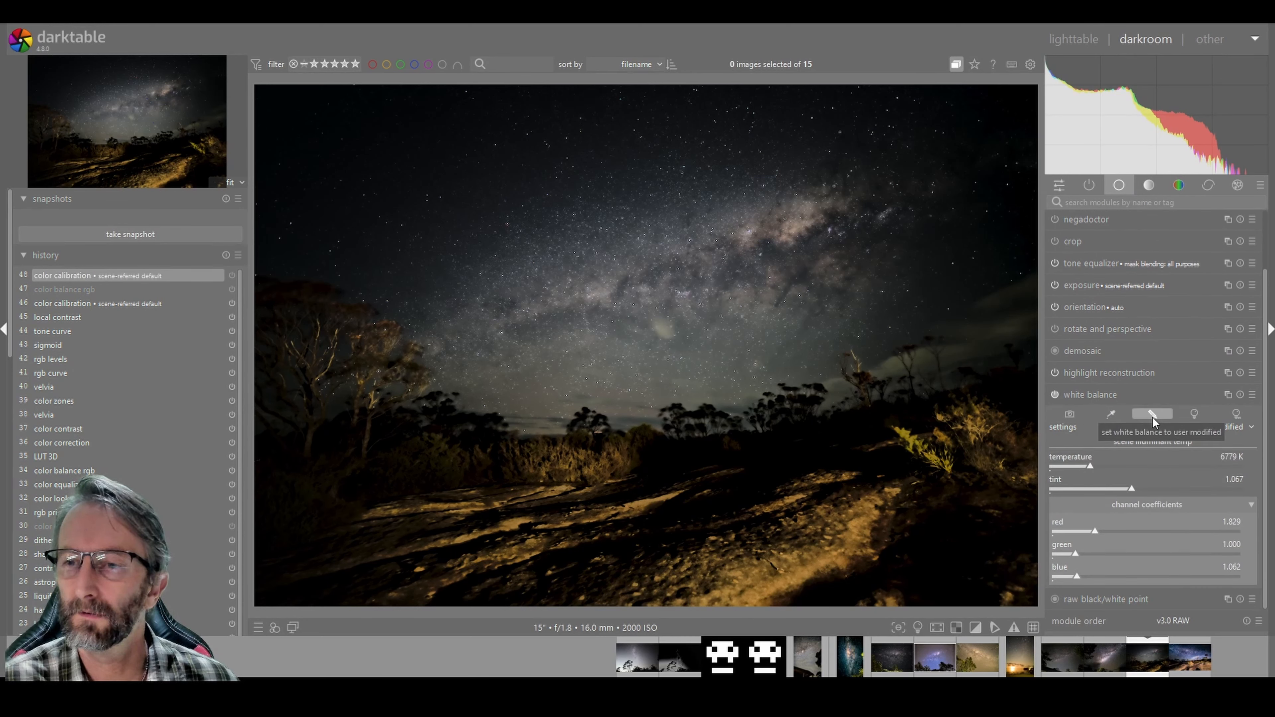
left_click(1065, 416)
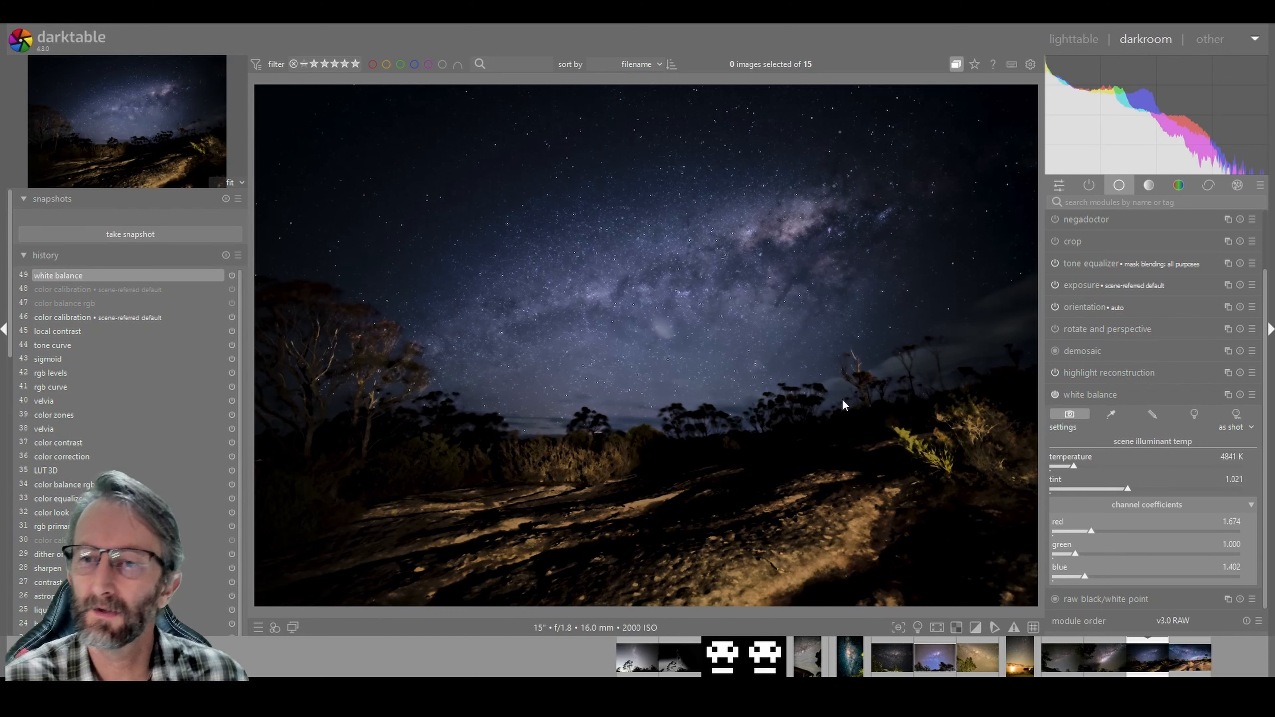
left_click(1113, 414)
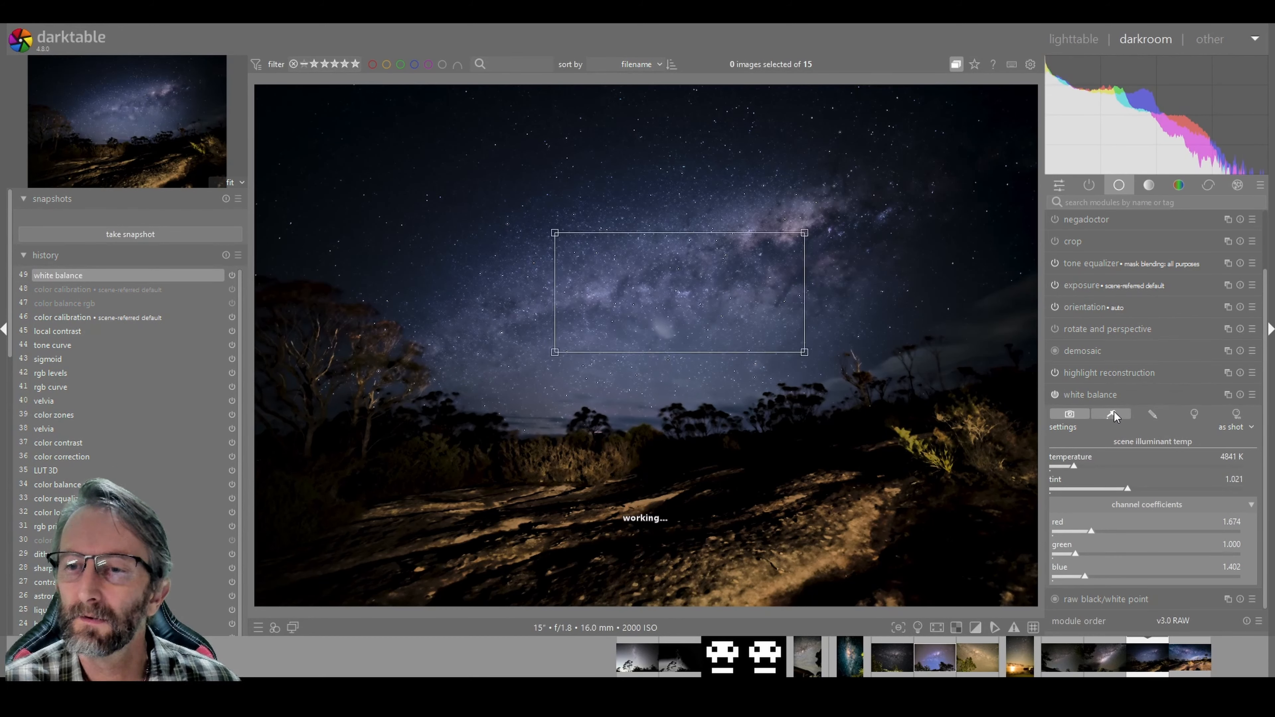
left_click_drag(447, 126, 870, 317)
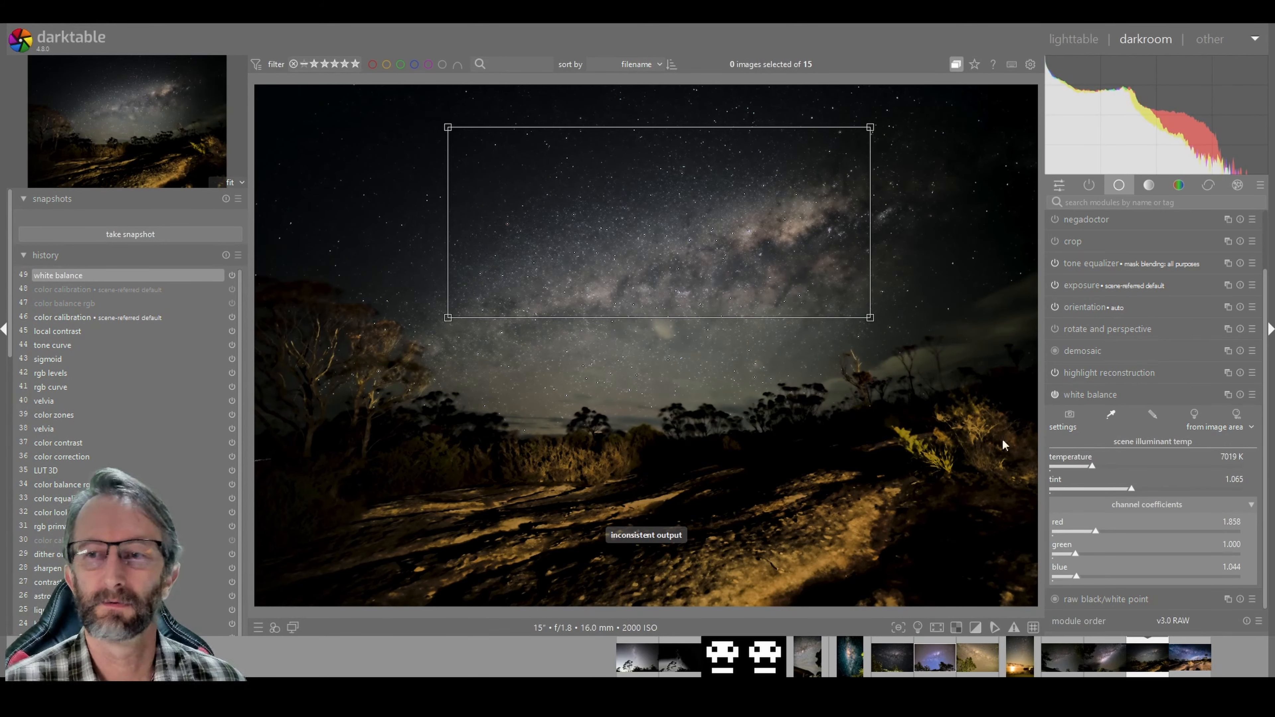
Compare the as shot, user modified and camera reference white balance settings, and return to from image area.
left_click(1085, 415)
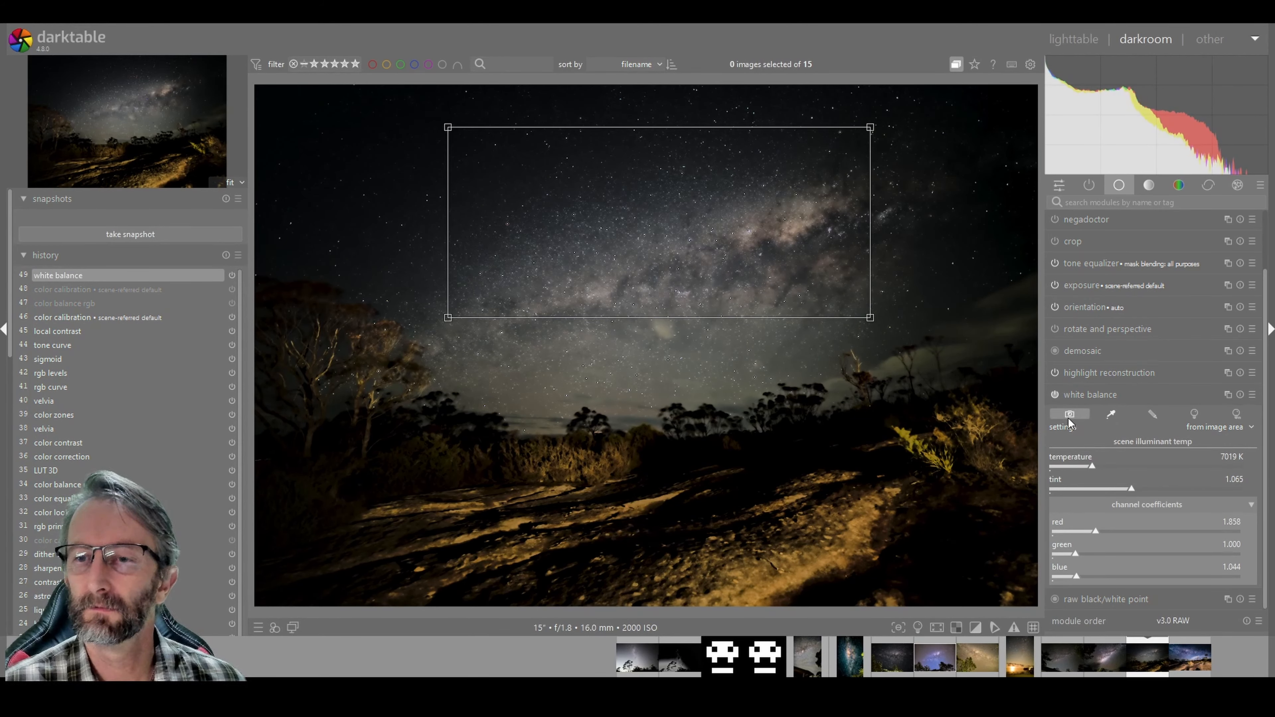
left_click(1111, 414)
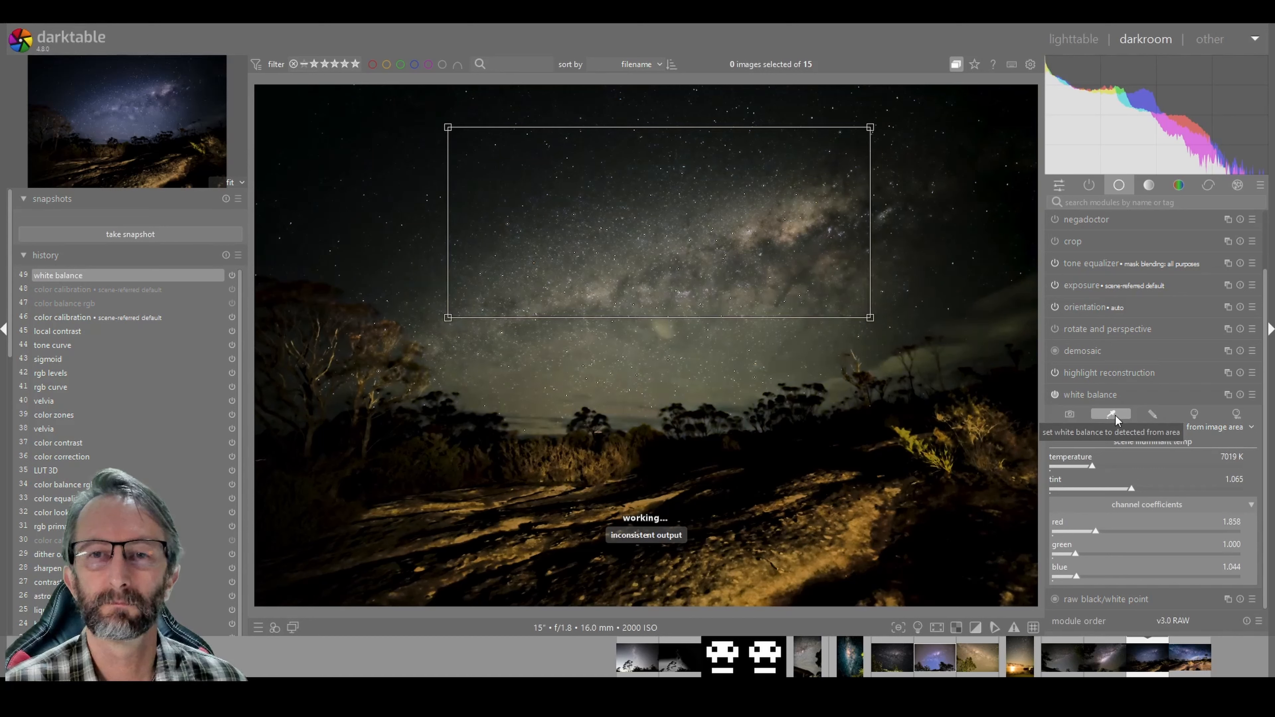
left_click(1154, 415)
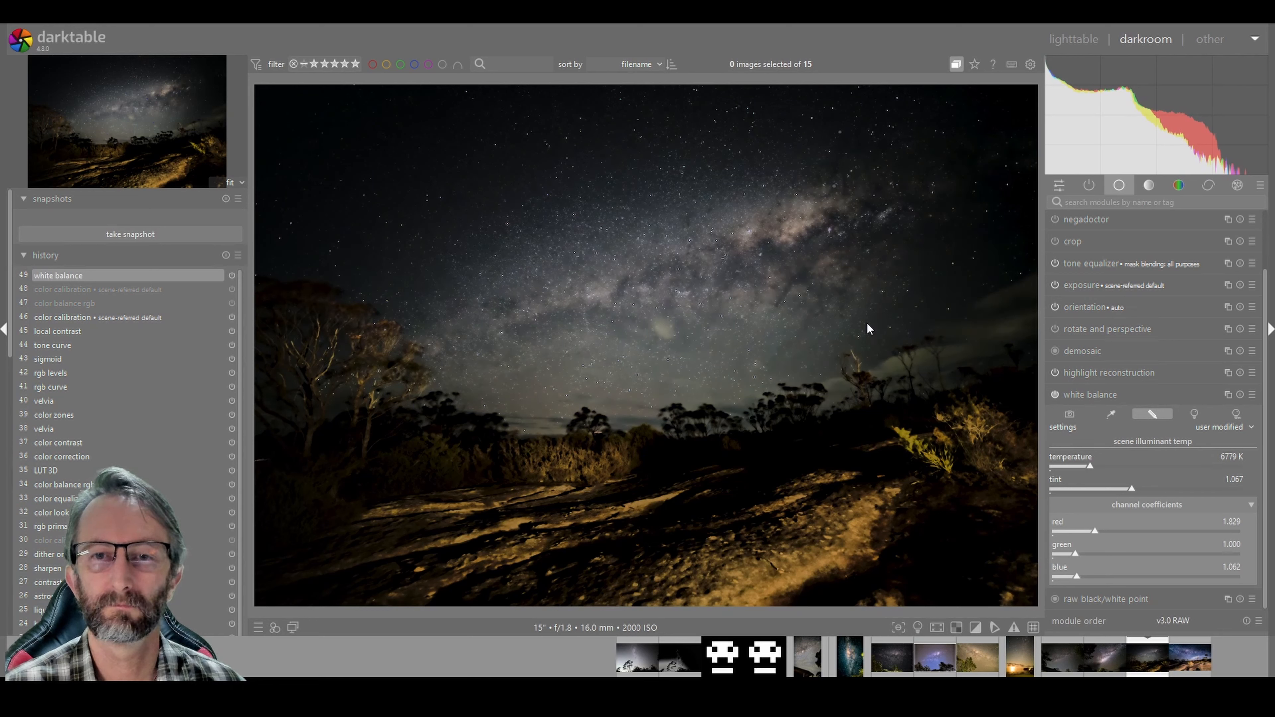
left_click(1194, 414)
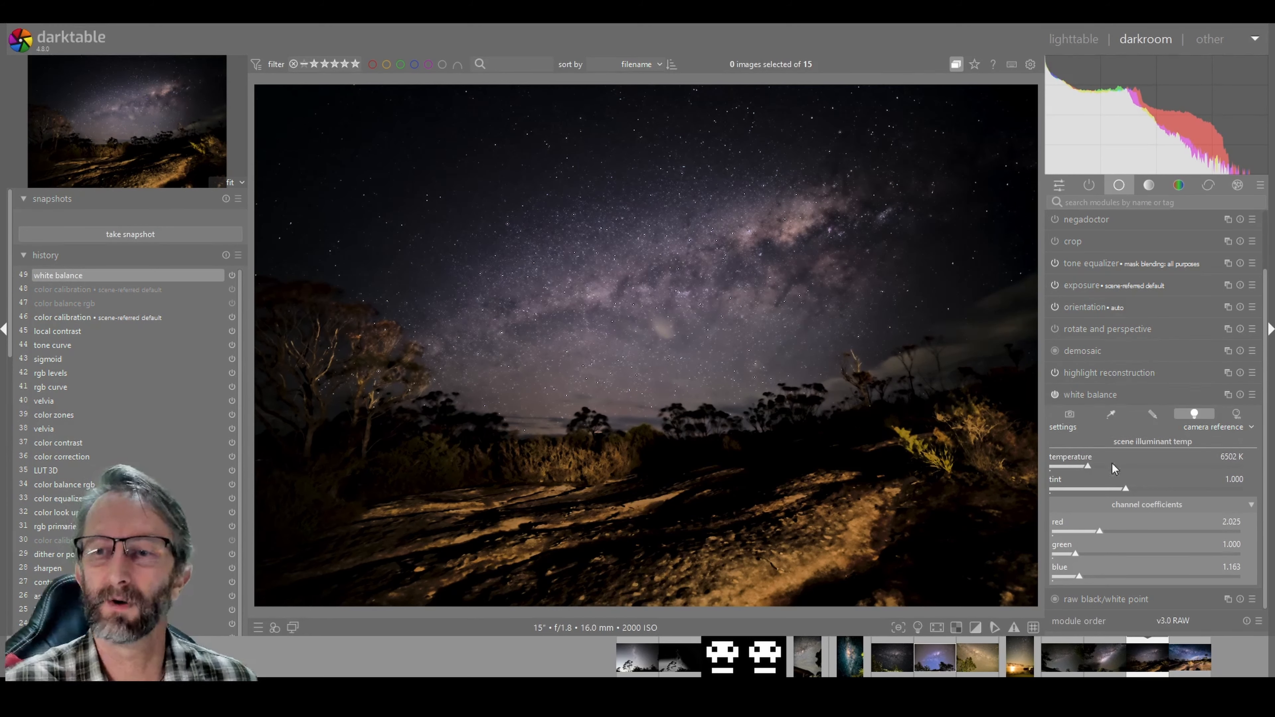
left_click(1102, 414)
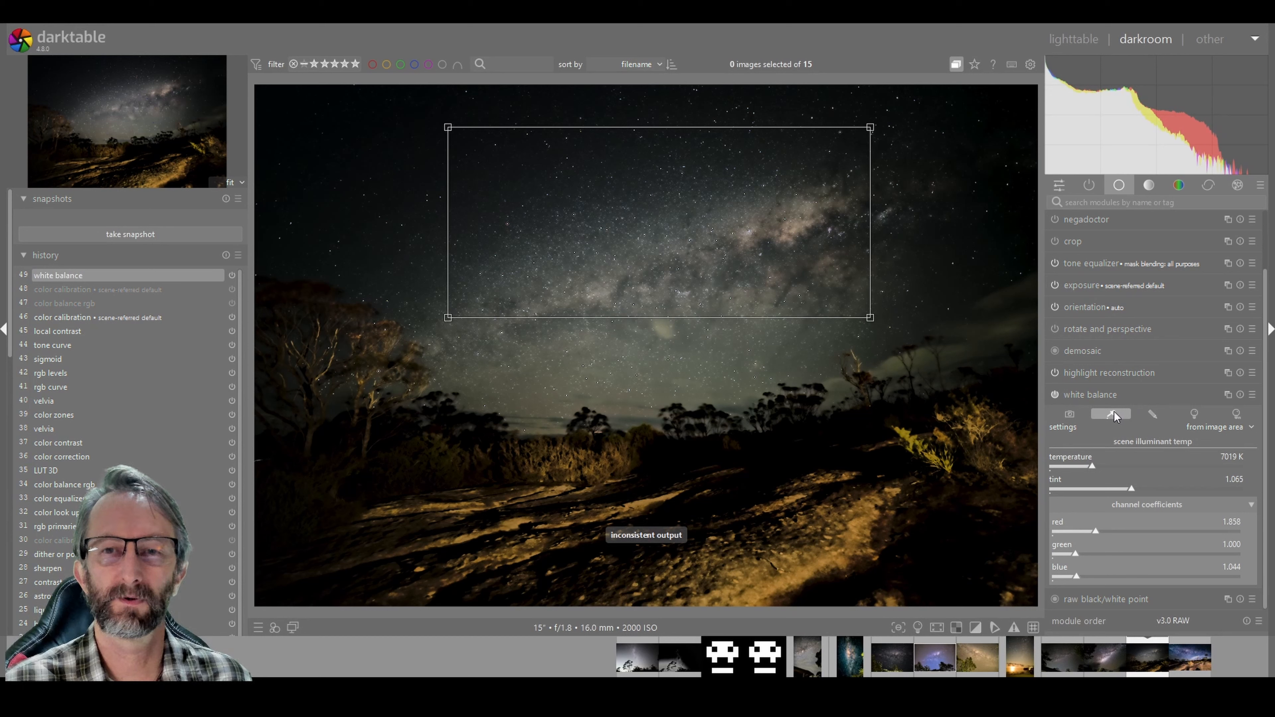
left_click(1072, 413)
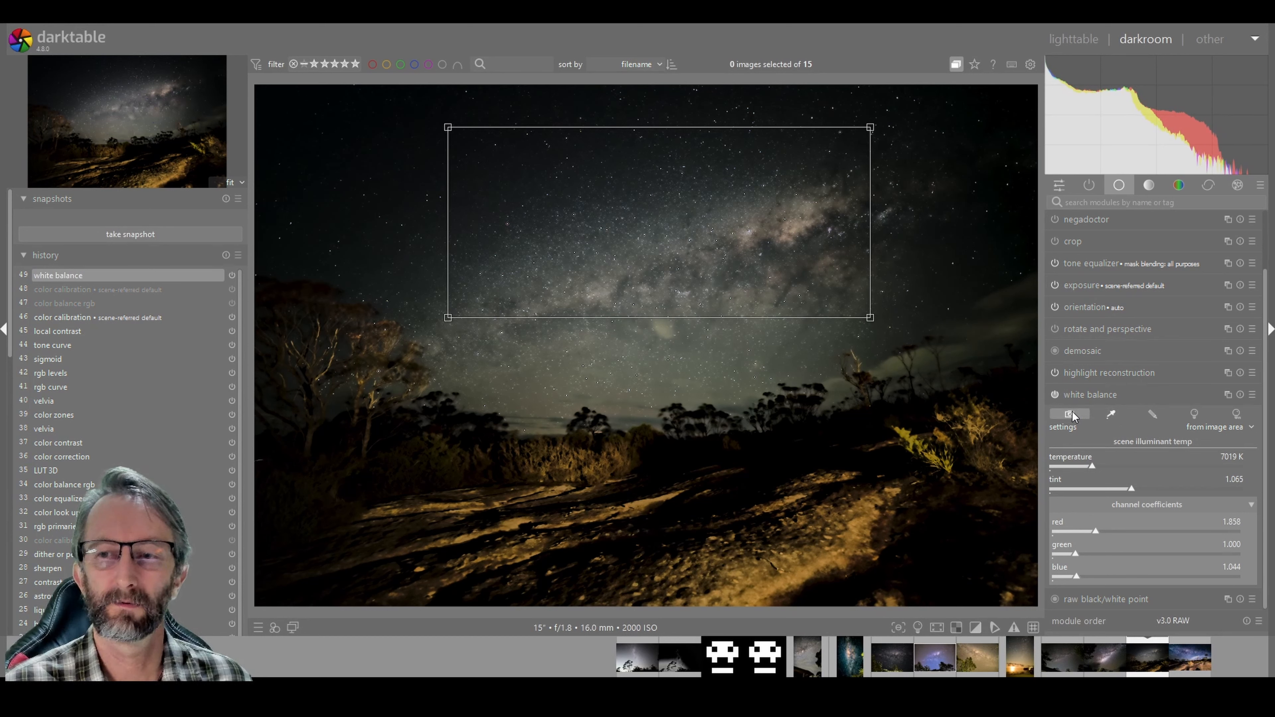
left_click(1128, 416)
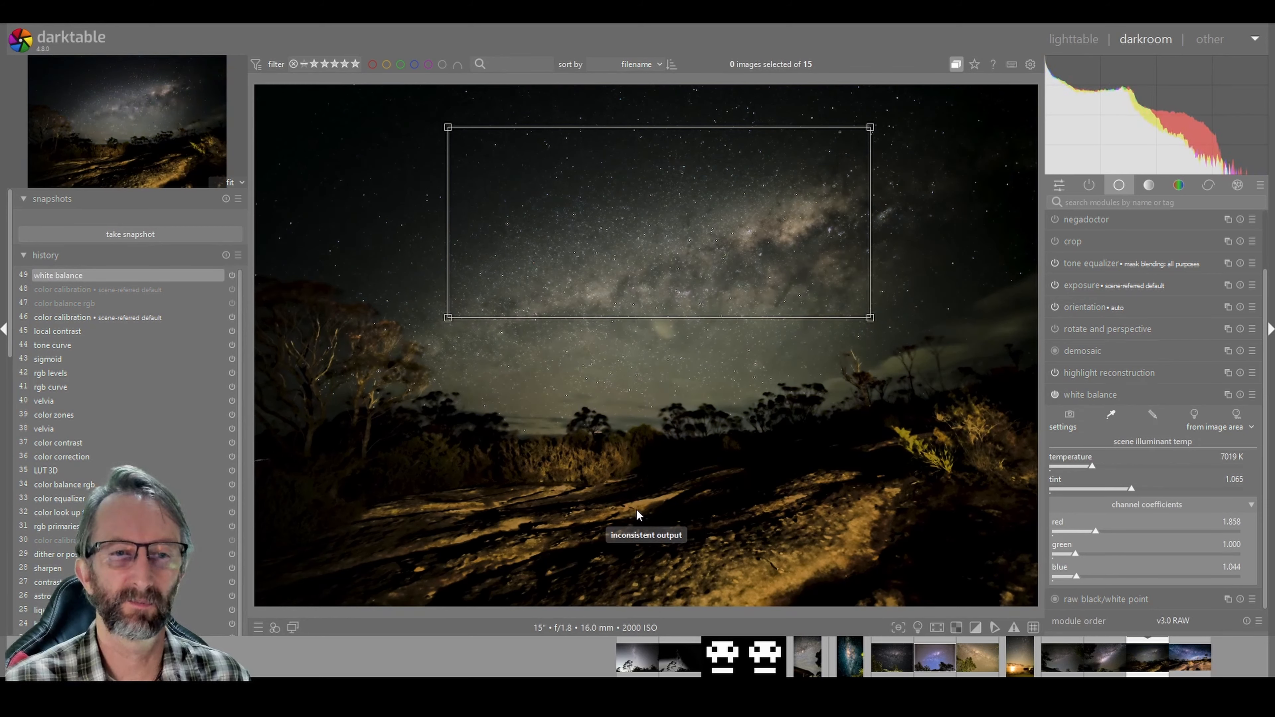
Raise the exposure in the exposure module to +1.202 EV.
left_click(1164, 287)
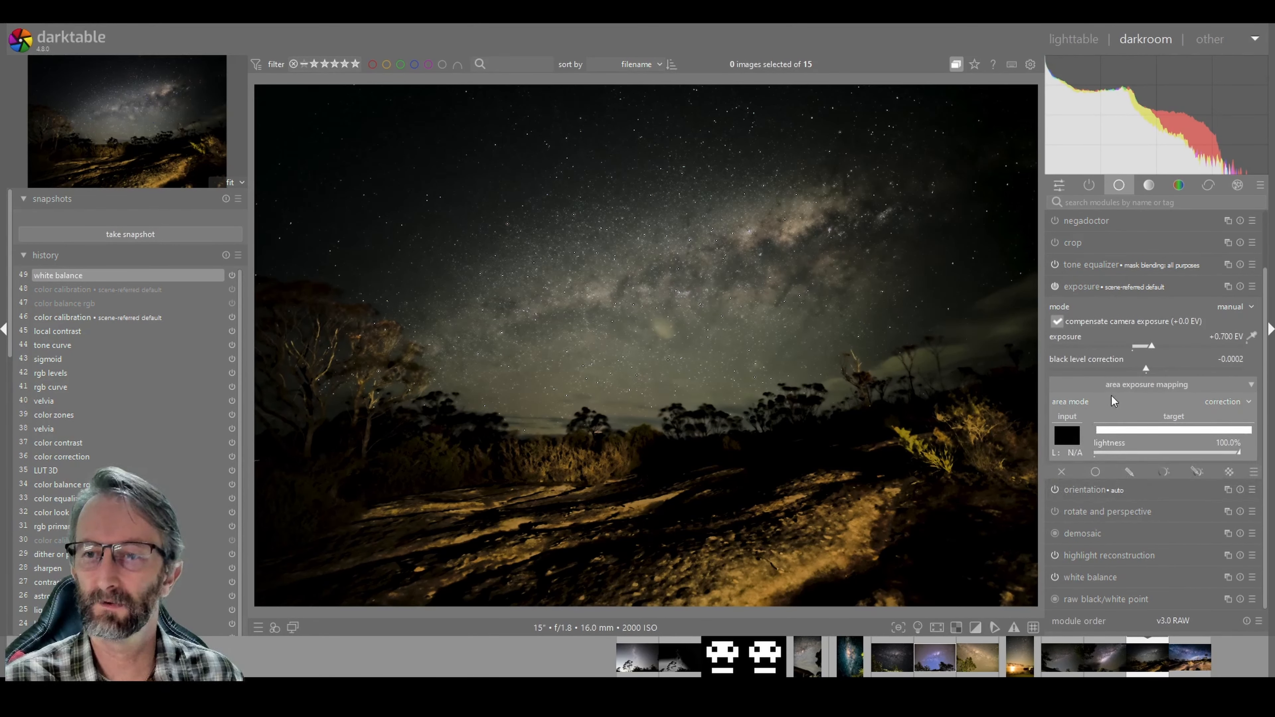
right_click(1153, 347)
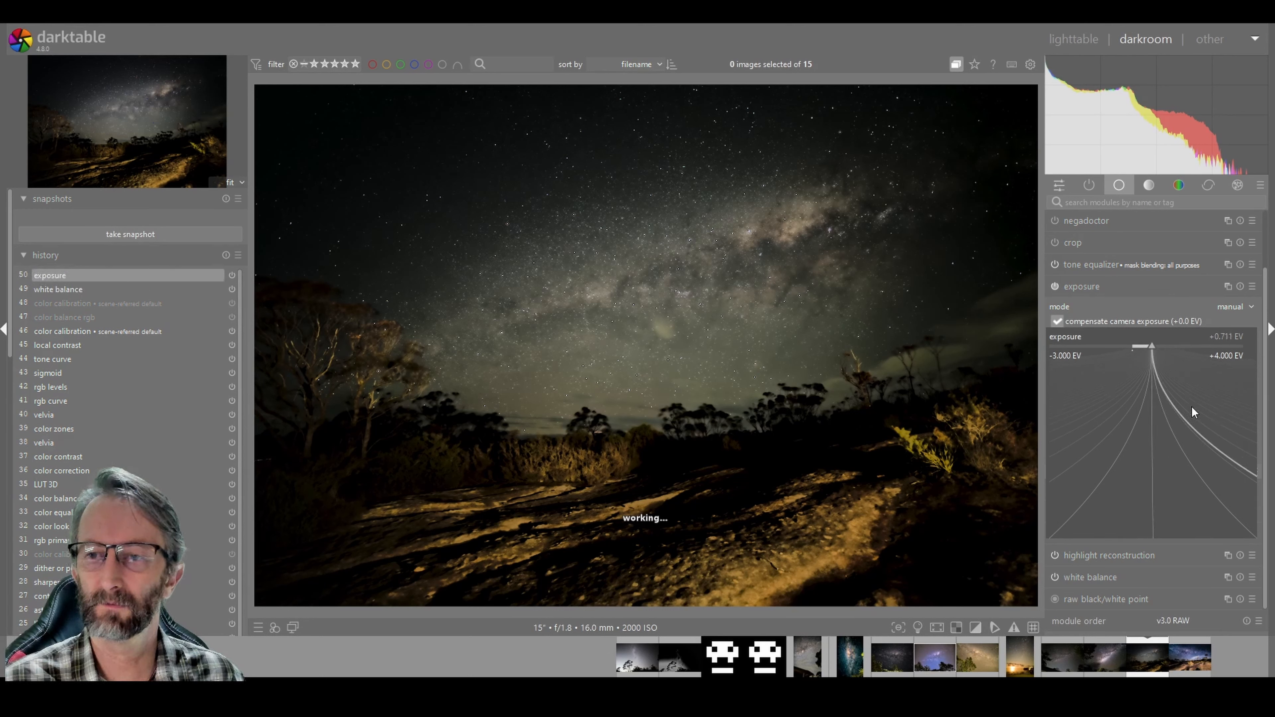
mouse_move(1208, 389)
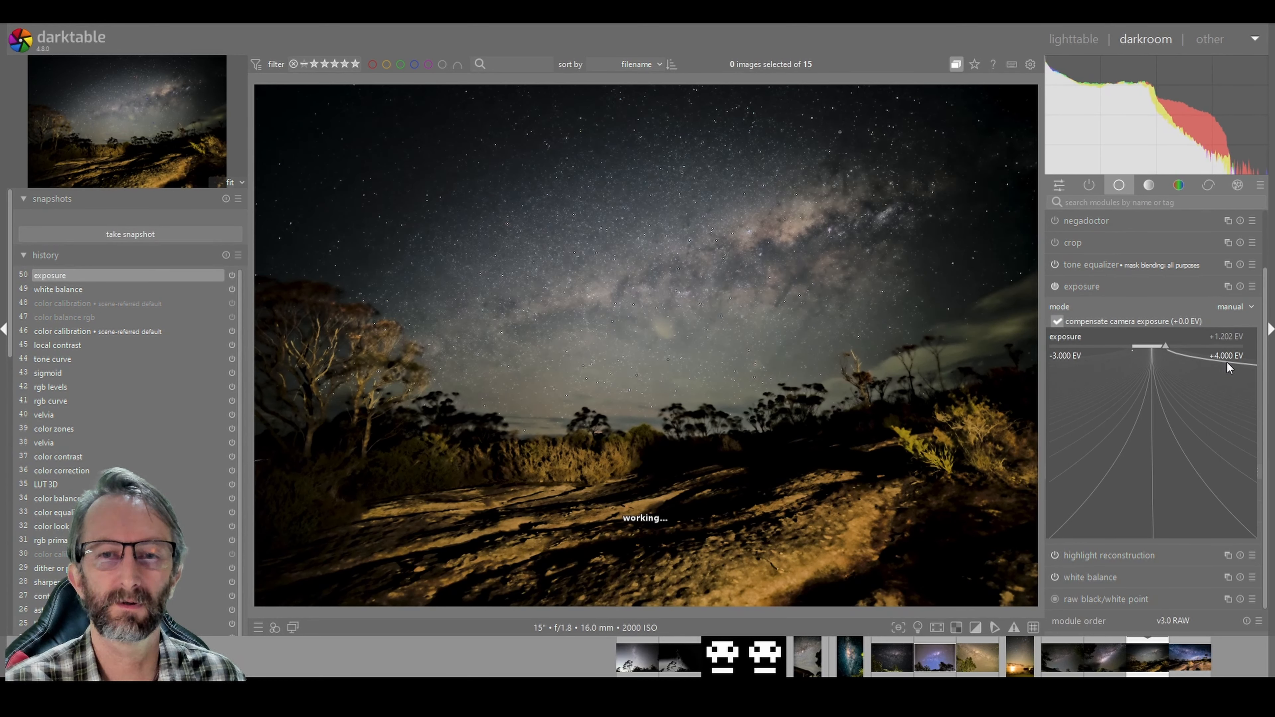
left_click(1227, 363)
Try raising the black level correction to about +0.0103, restore it to -0.0002 and collapse the exposure module.
left_click_drag(1228, 362, 1156, 368)
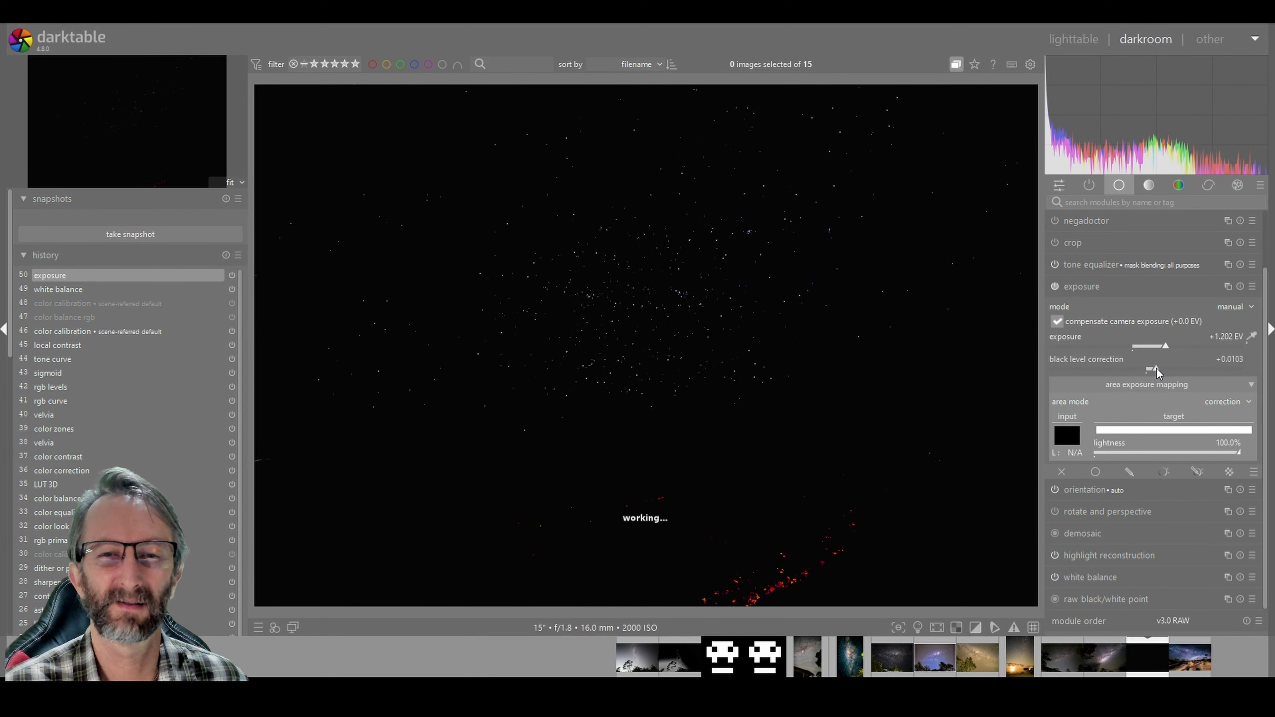
left_click_drag(1157, 370, 1155, 370)
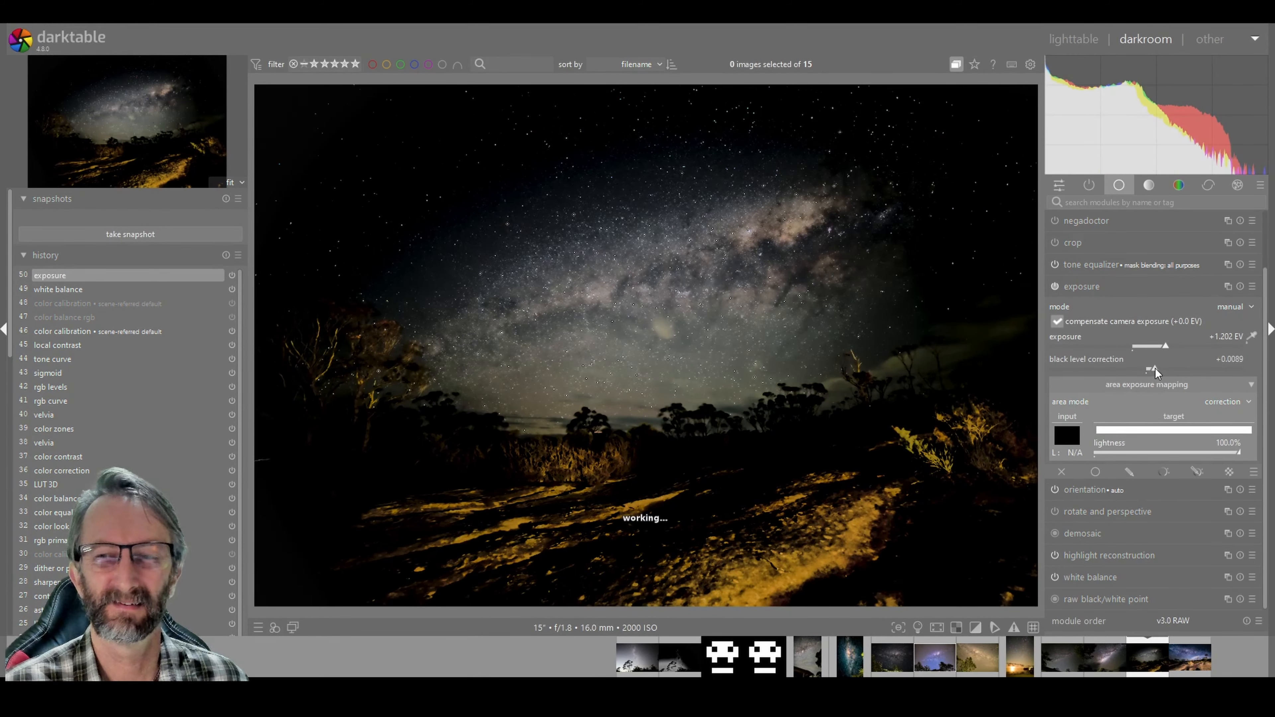
scroll(1153, 369, "down", 3)
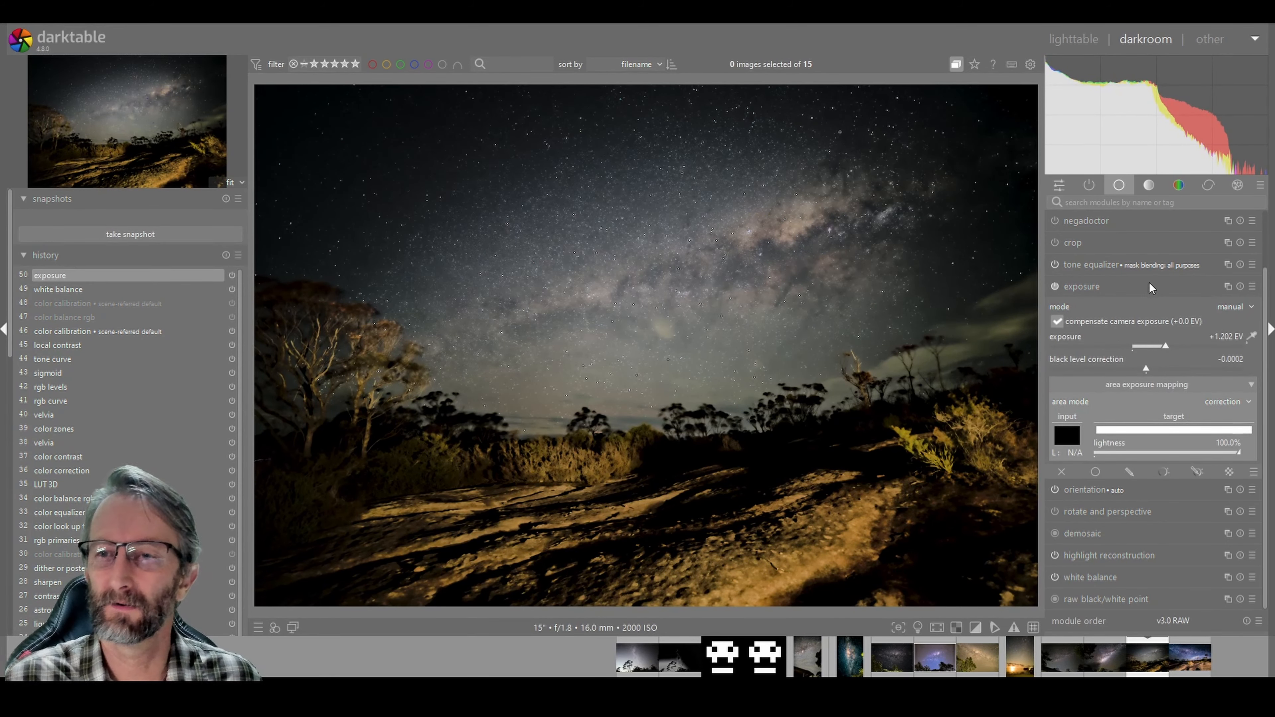
left_click(1137, 284)
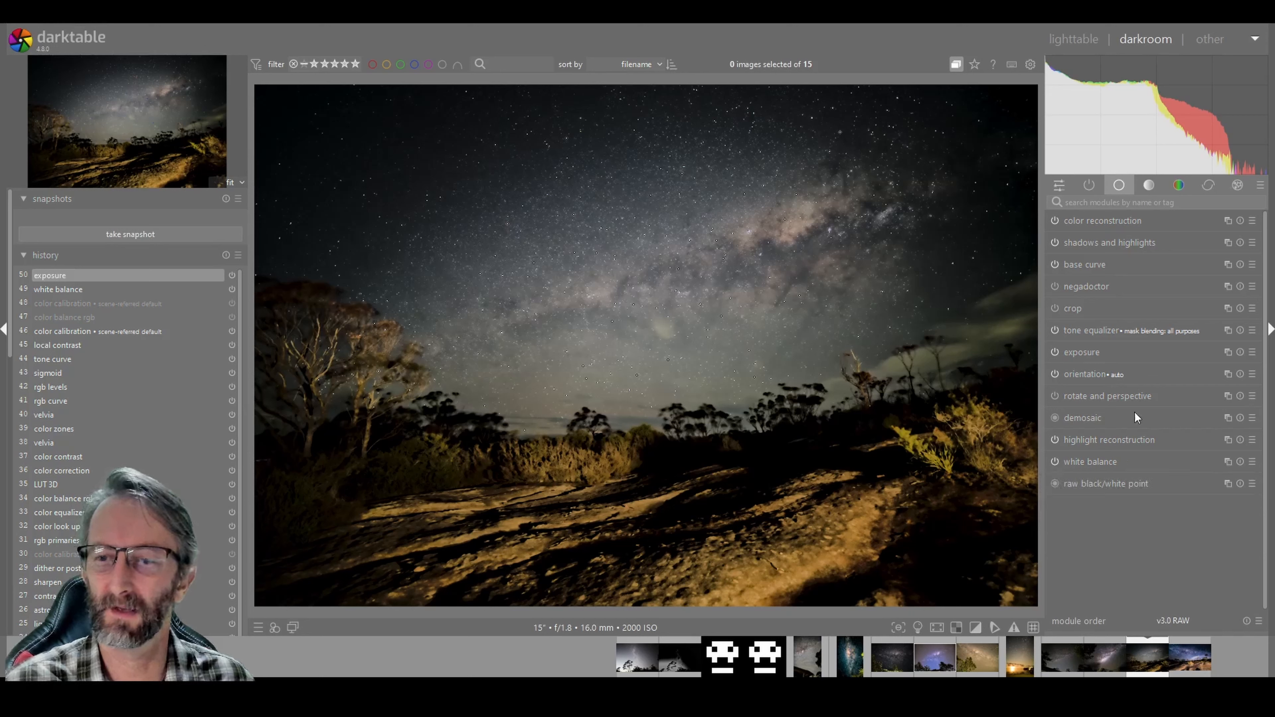
Set the velvia strength to 97.26% and collapse the module.
left_click(1179, 186)
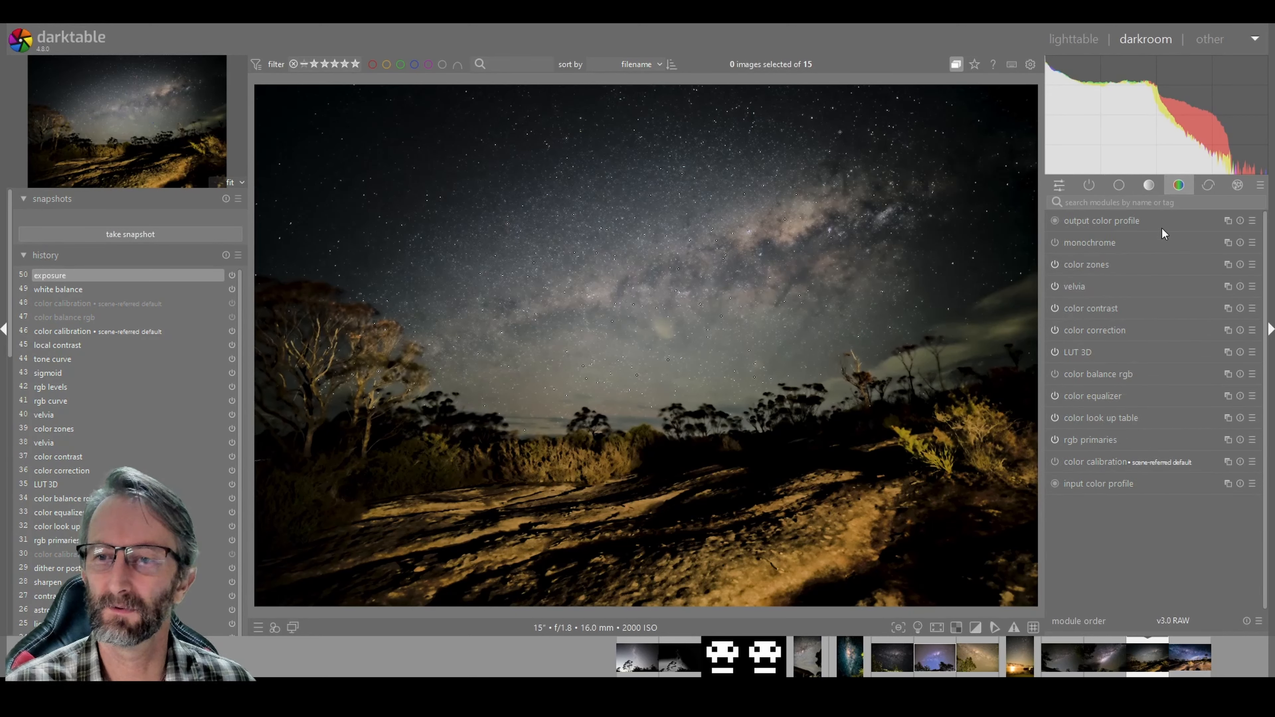
left_click(1149, 185)
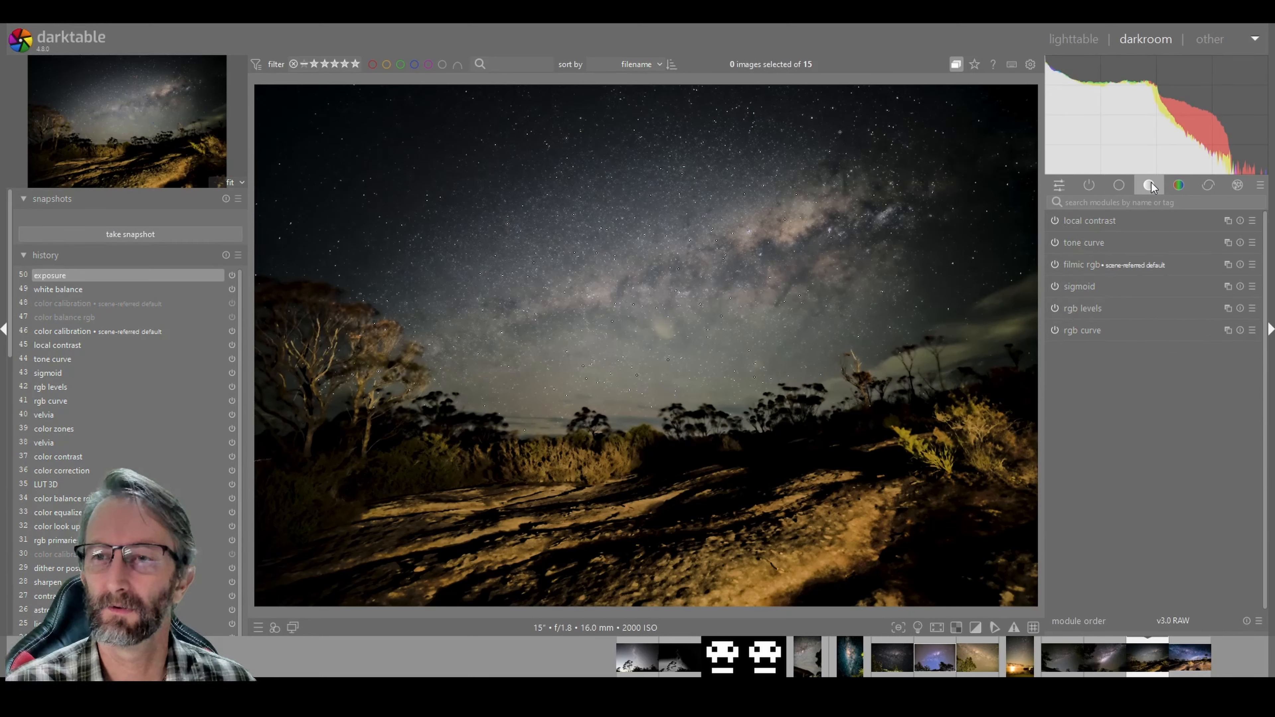
left_click(1175, 186)
left_click(1074, 286)
left_click_drag(1104, 316, 1238, 315)
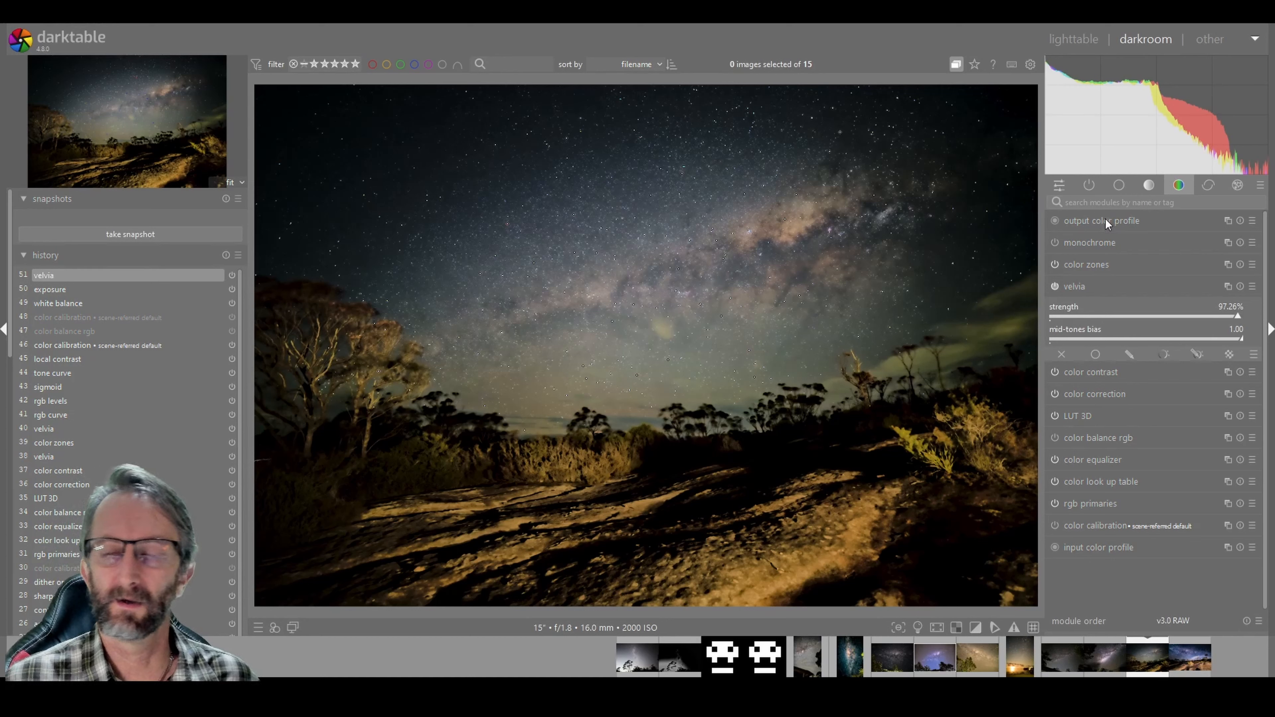
left_click(1130, 287)
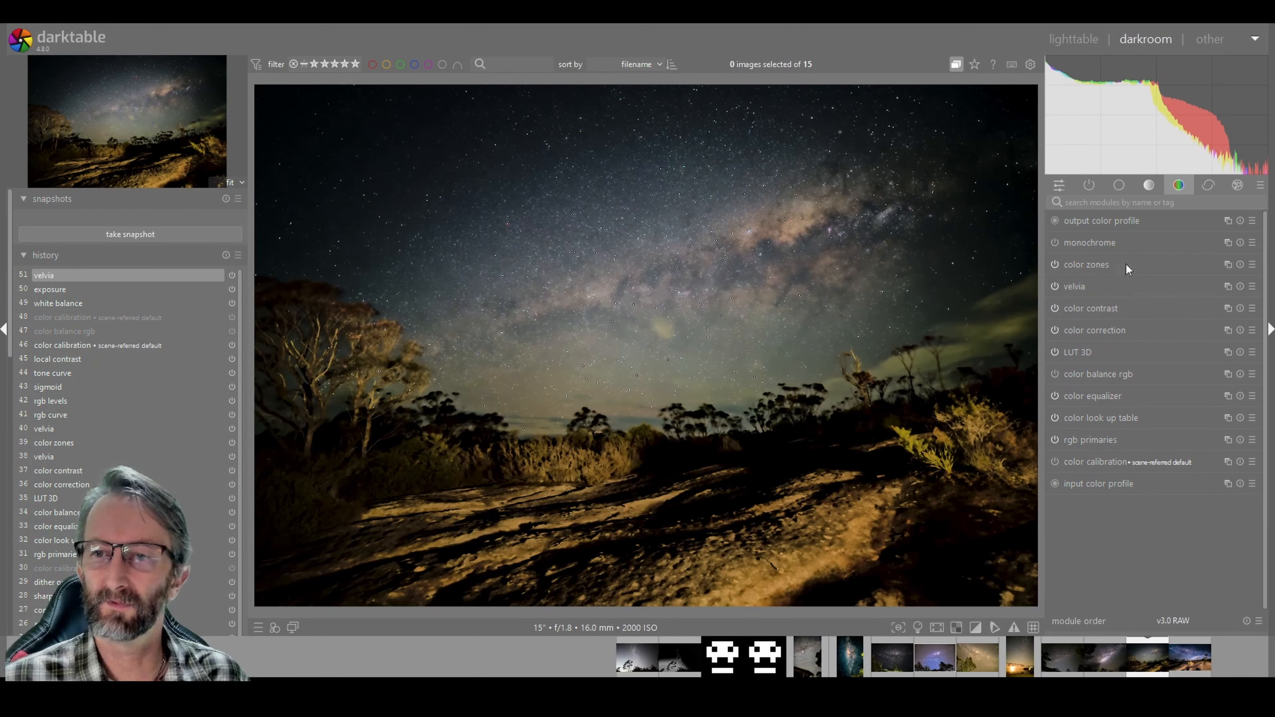
Set the local contrast detail to 195% and the filmic rgb white relative exposure to 4.56 EV.
left_click(1066, 186)
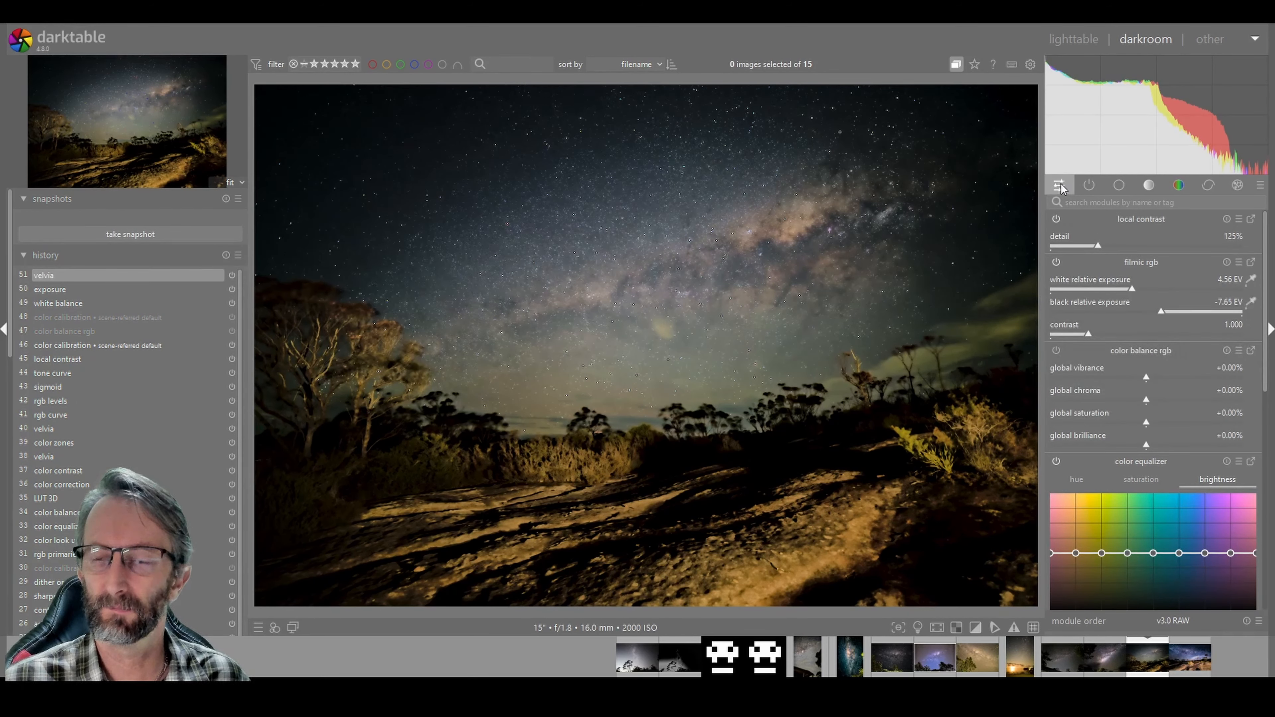
right_click(1098, 243)
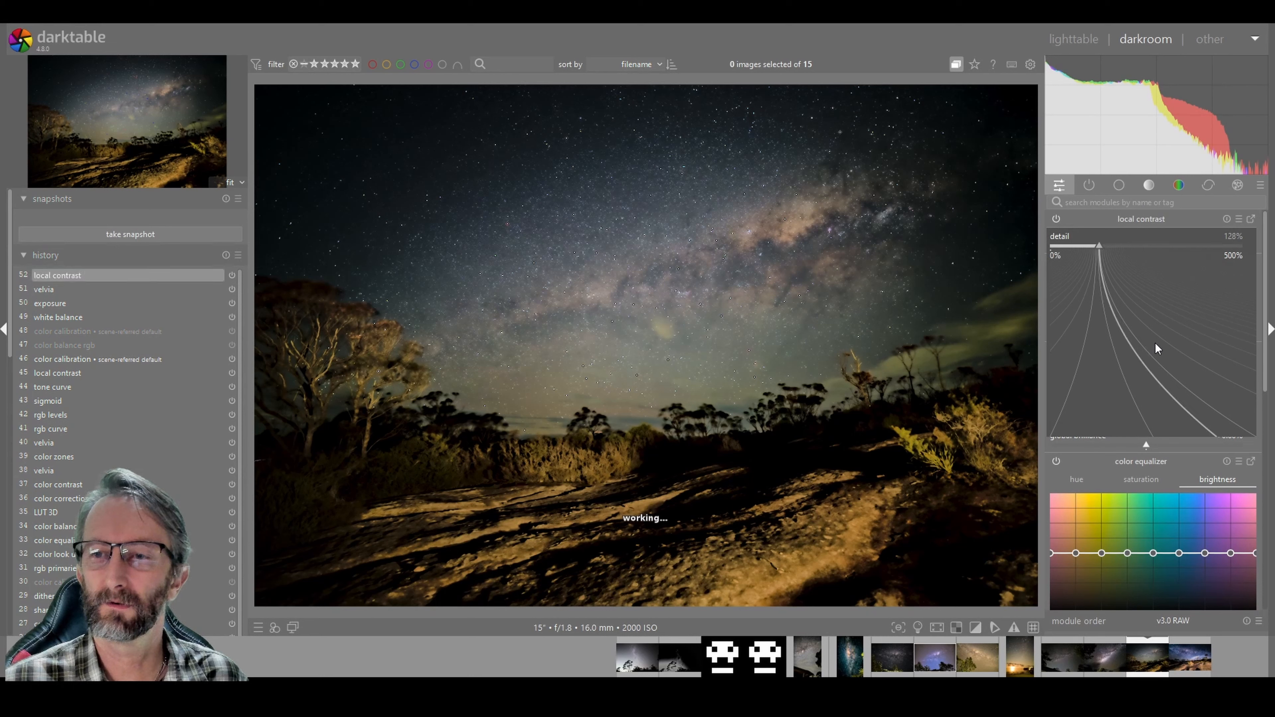
mouse_move(1193, 301)
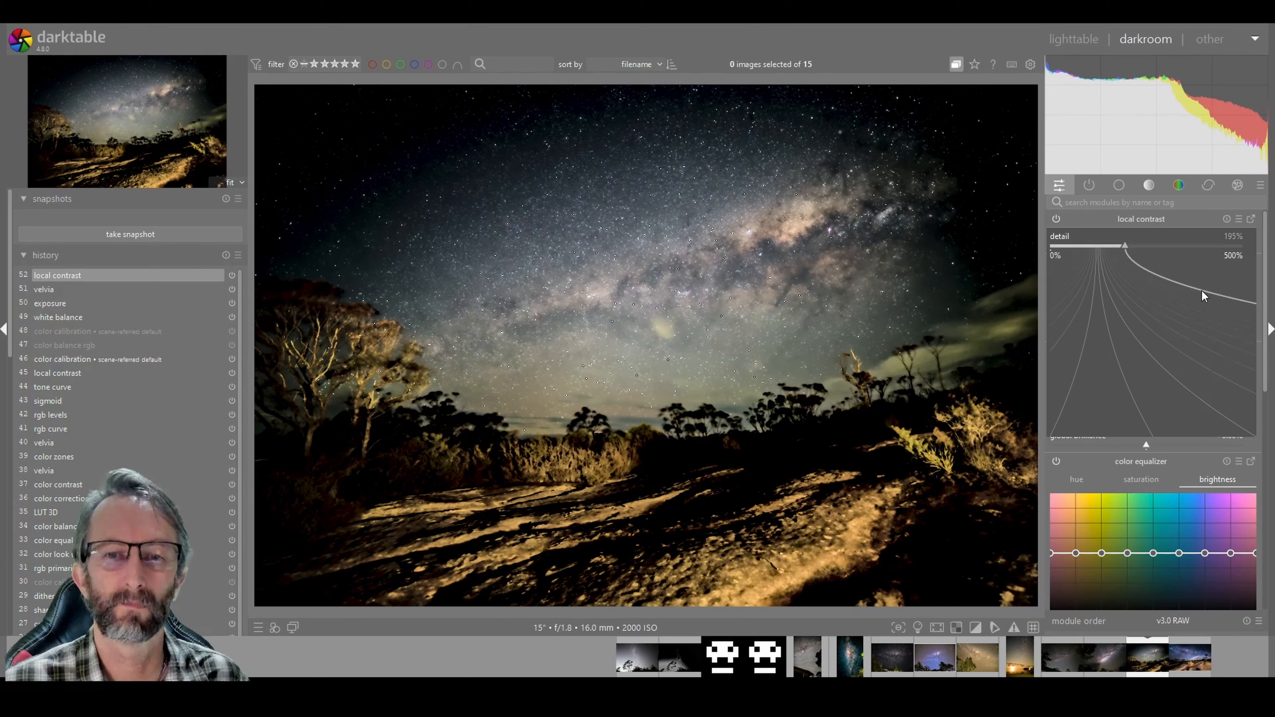
left_click(1201, 291)
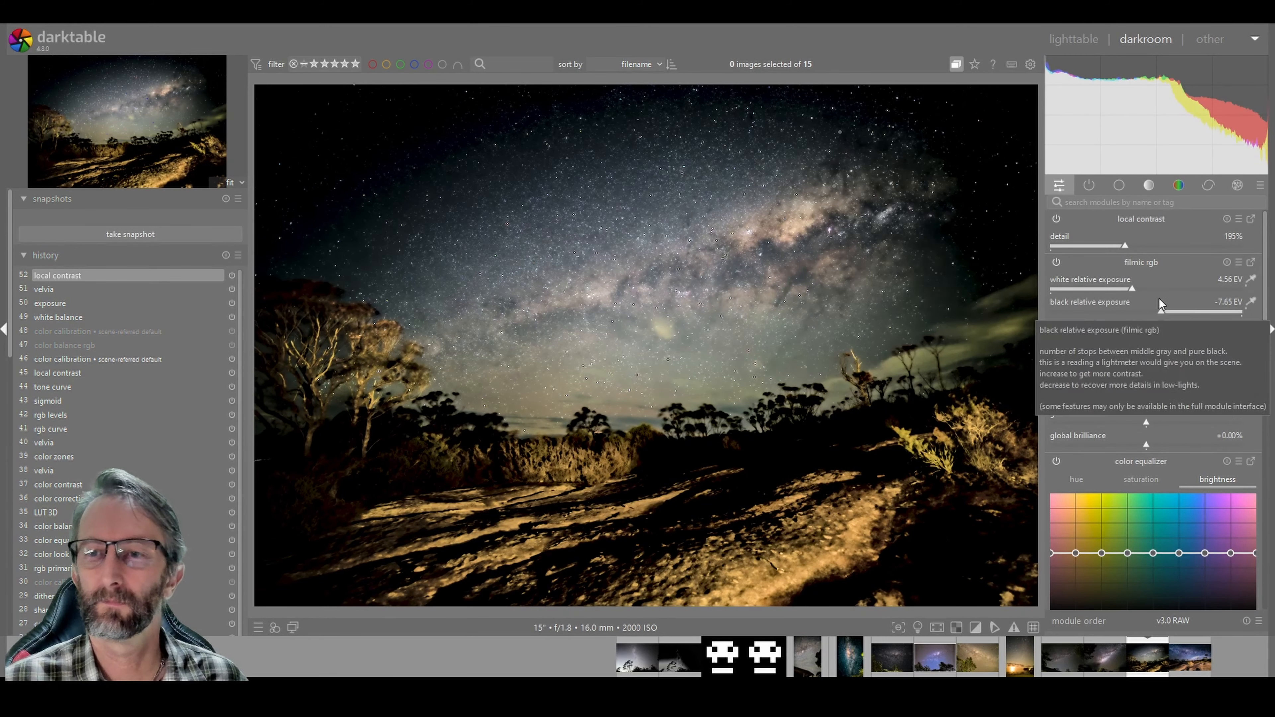
right_click(1135, 289)
left_click(1108, 316)
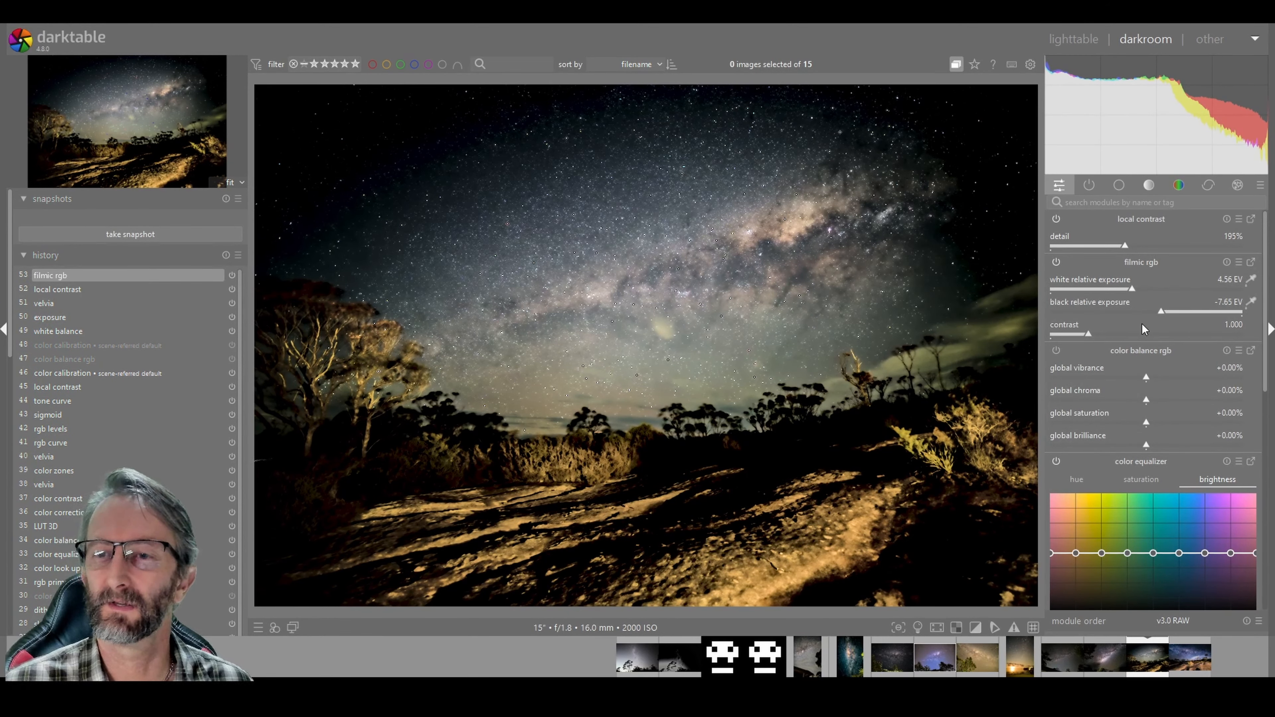
Set color balance rgb's global vibrance to +1.34%, global chroma to +2.72% and global saturation to +2.65%.
right_click(1146, 376)
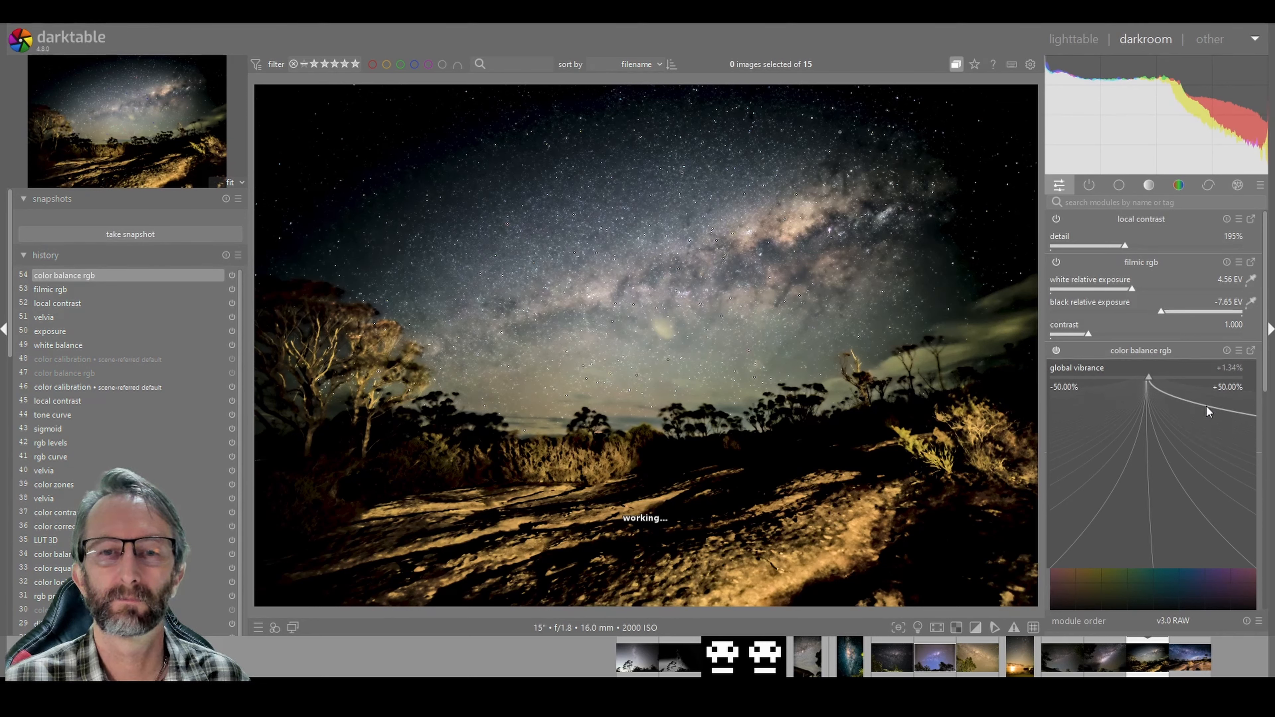
left_click(1207, 412)
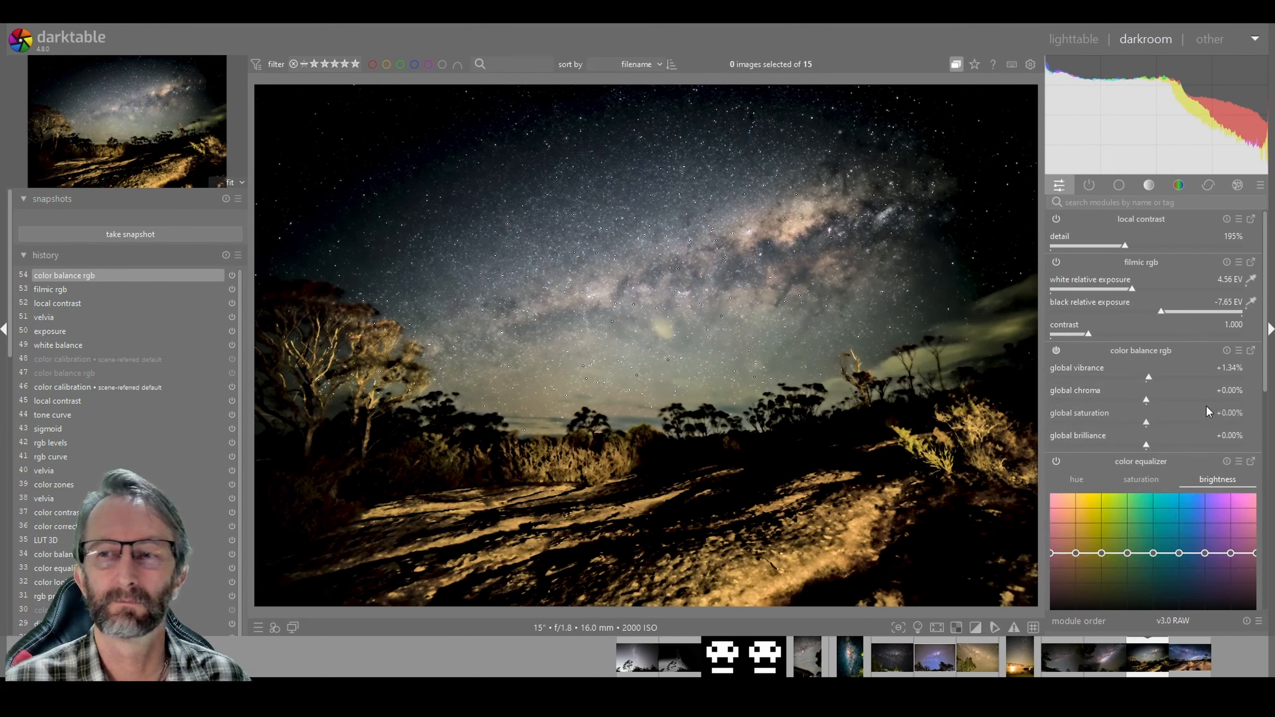
right_click(1146, 398)
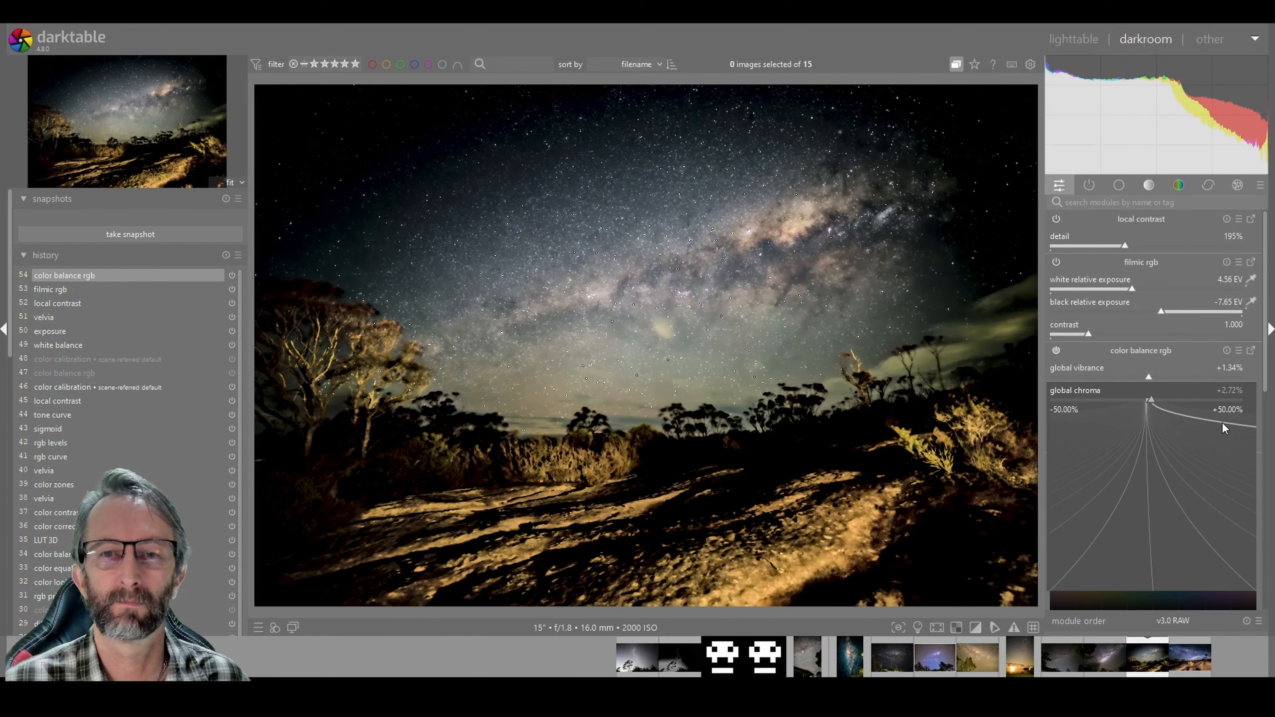
left_click(1222, 422)
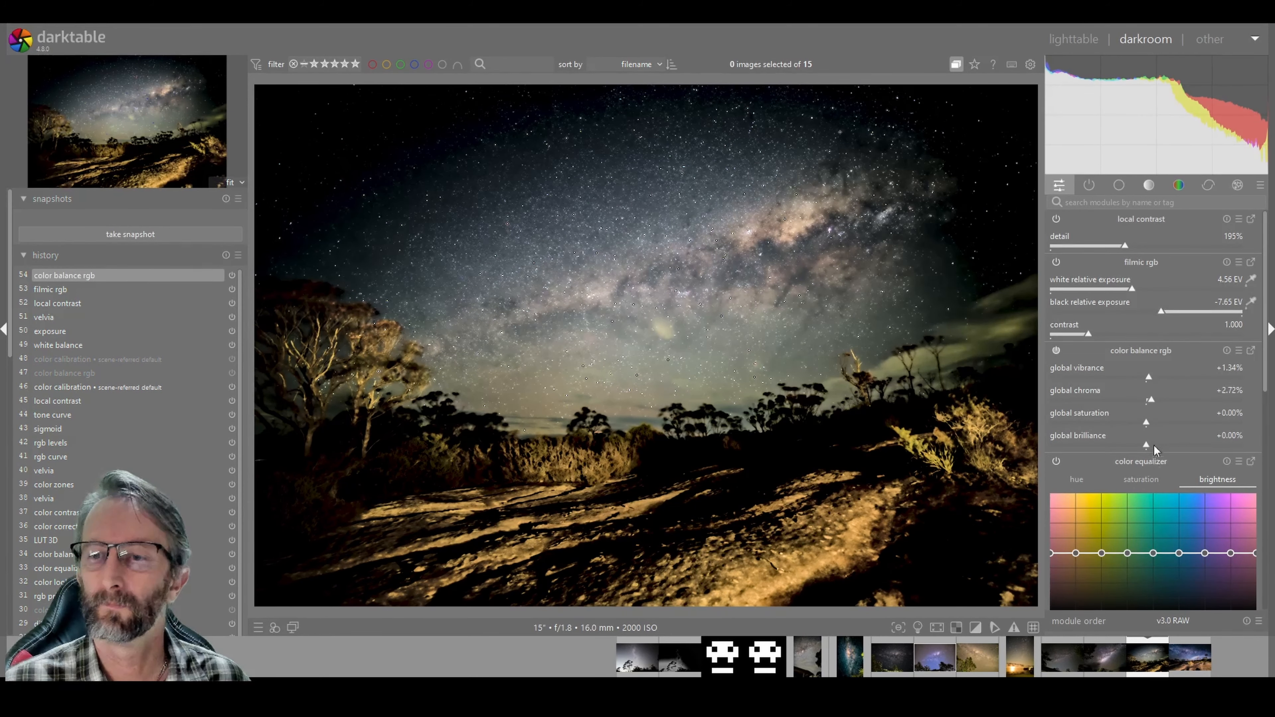
right_click(1147, 422)
left_click(1143, 476)
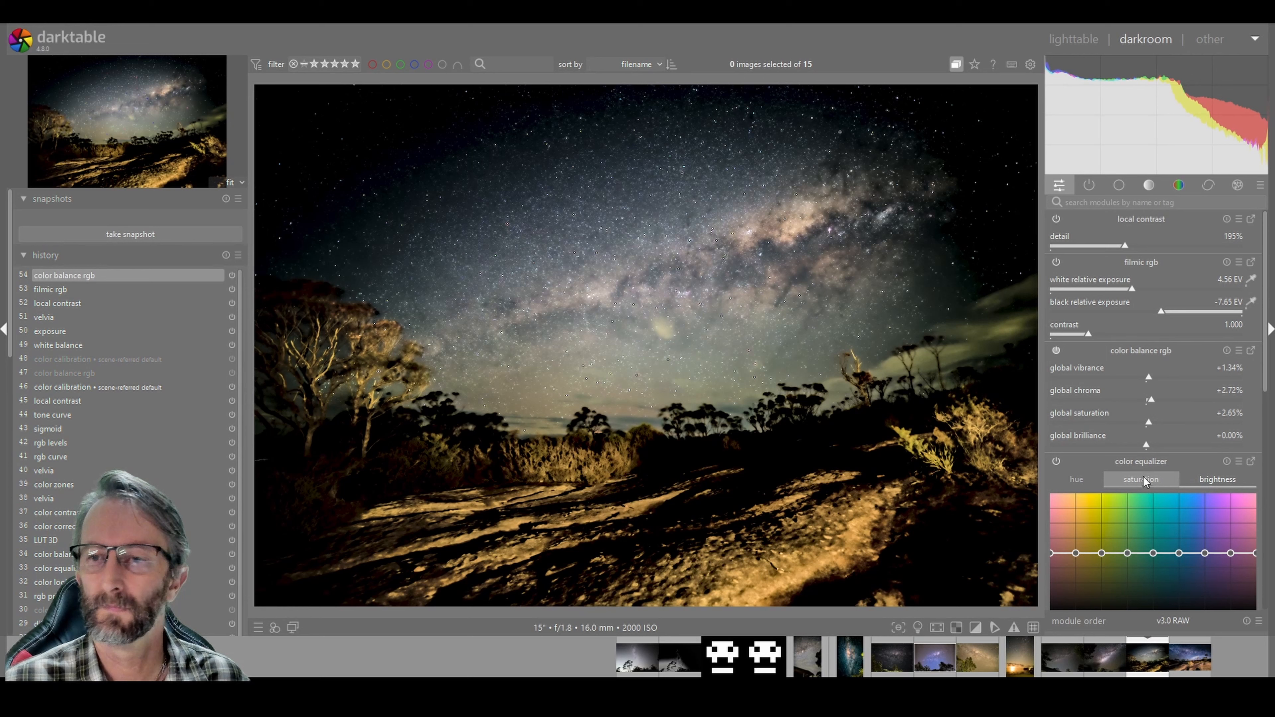
Brighten the image by raising the upper node of the tone curve slightly further, and collapse the module.
right_click(1146, 443)
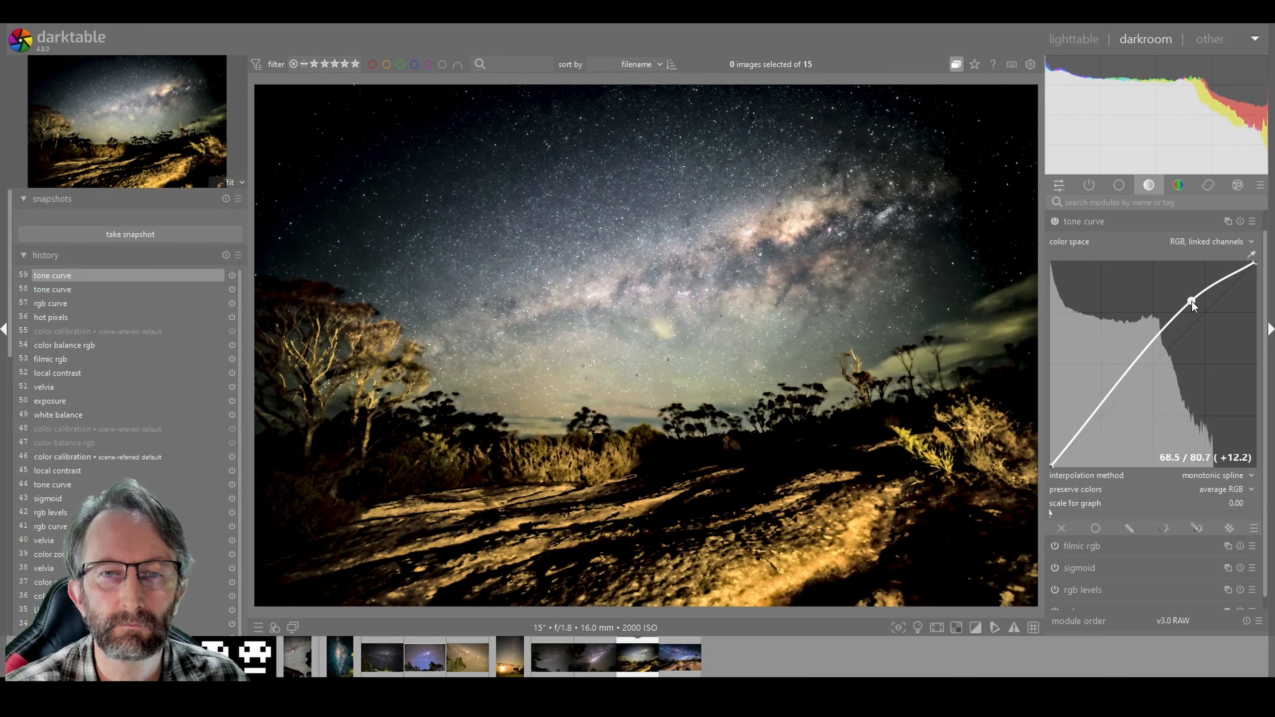
left_click_drag(1191, 300, 1187, 297)
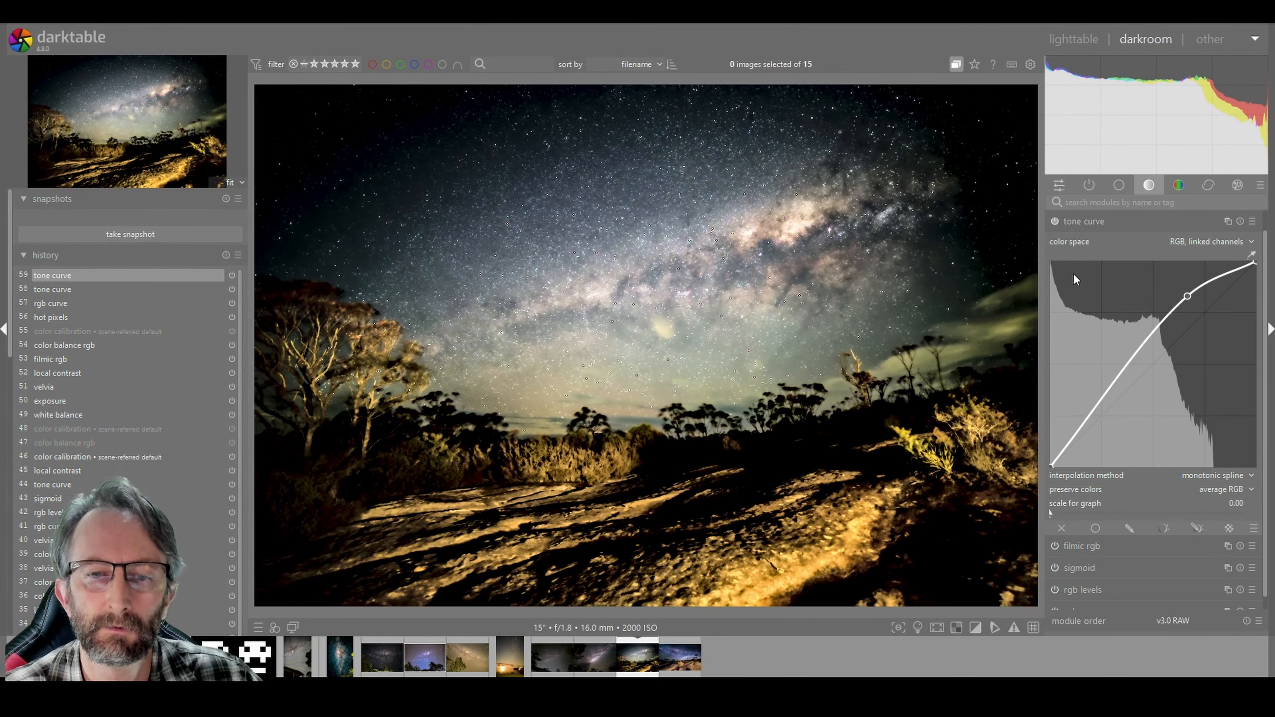
left_click(1131, 222)
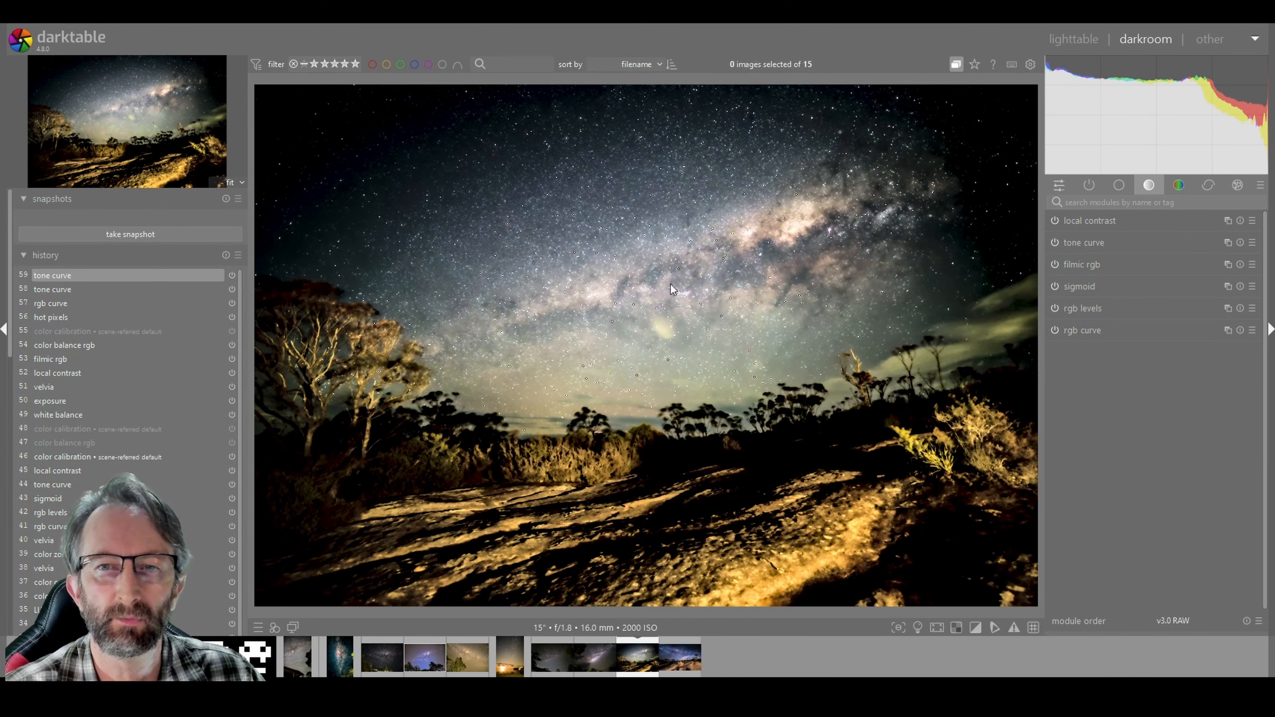
Create a new instance of the exposure module from the active modules.
left_click(1089, 185)
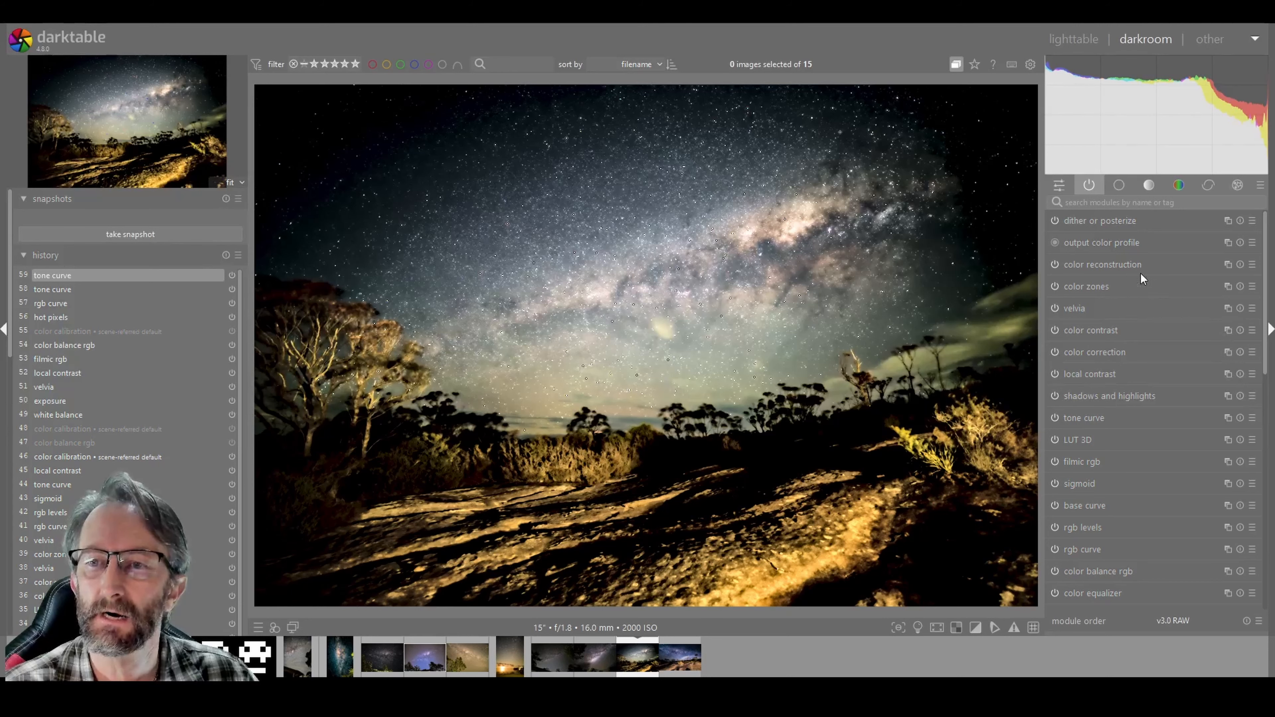
left_click_drag(1270, 333, 1269, 380)
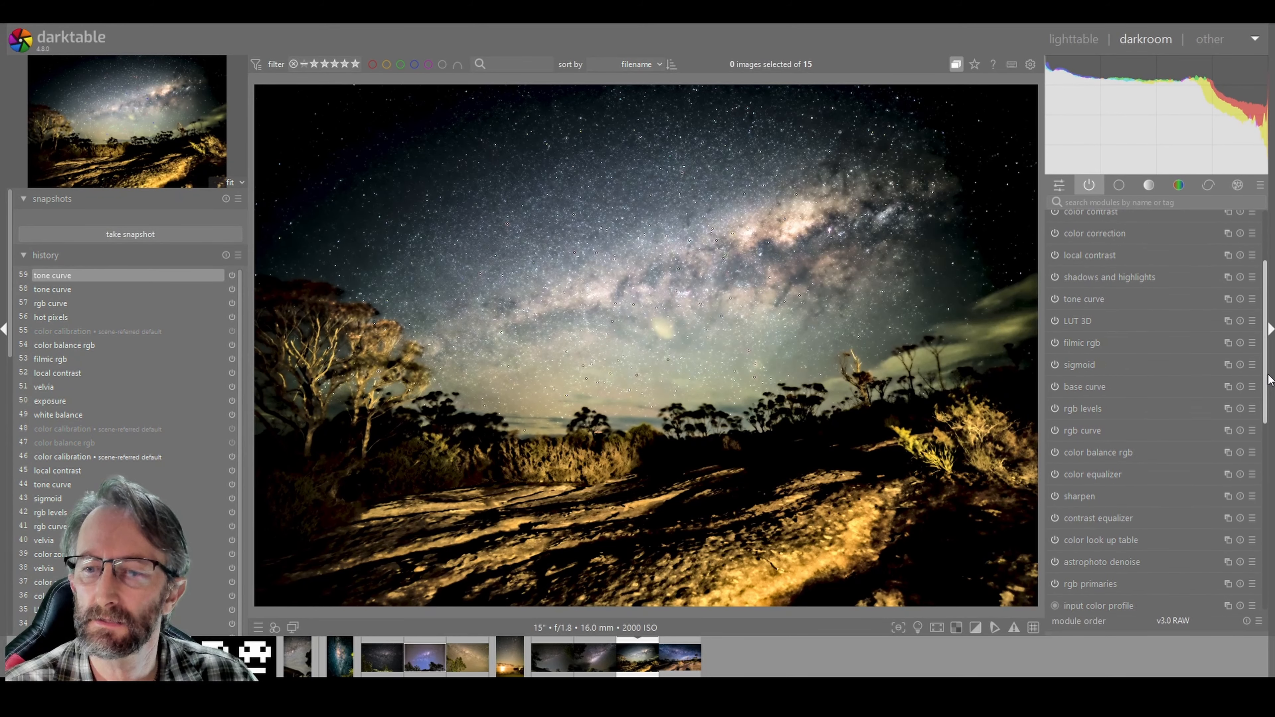
scroll(1164, 481, "down", 8)
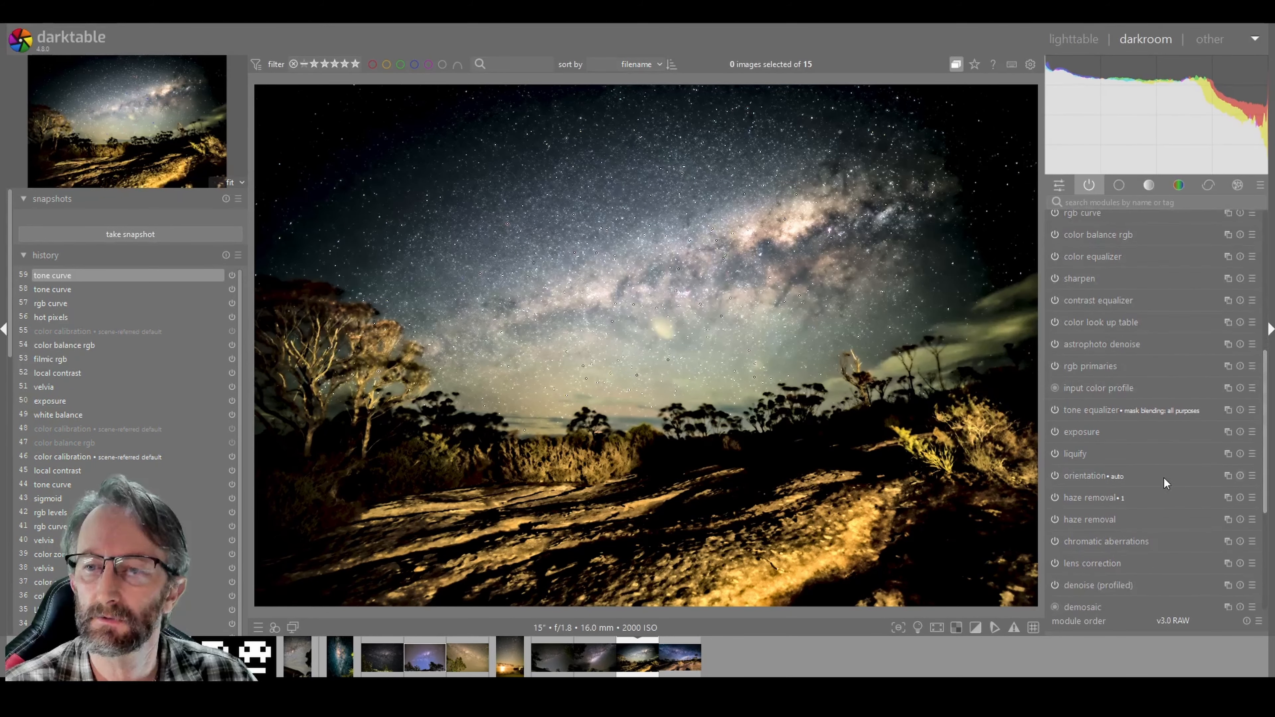
left_click(1227, 432)
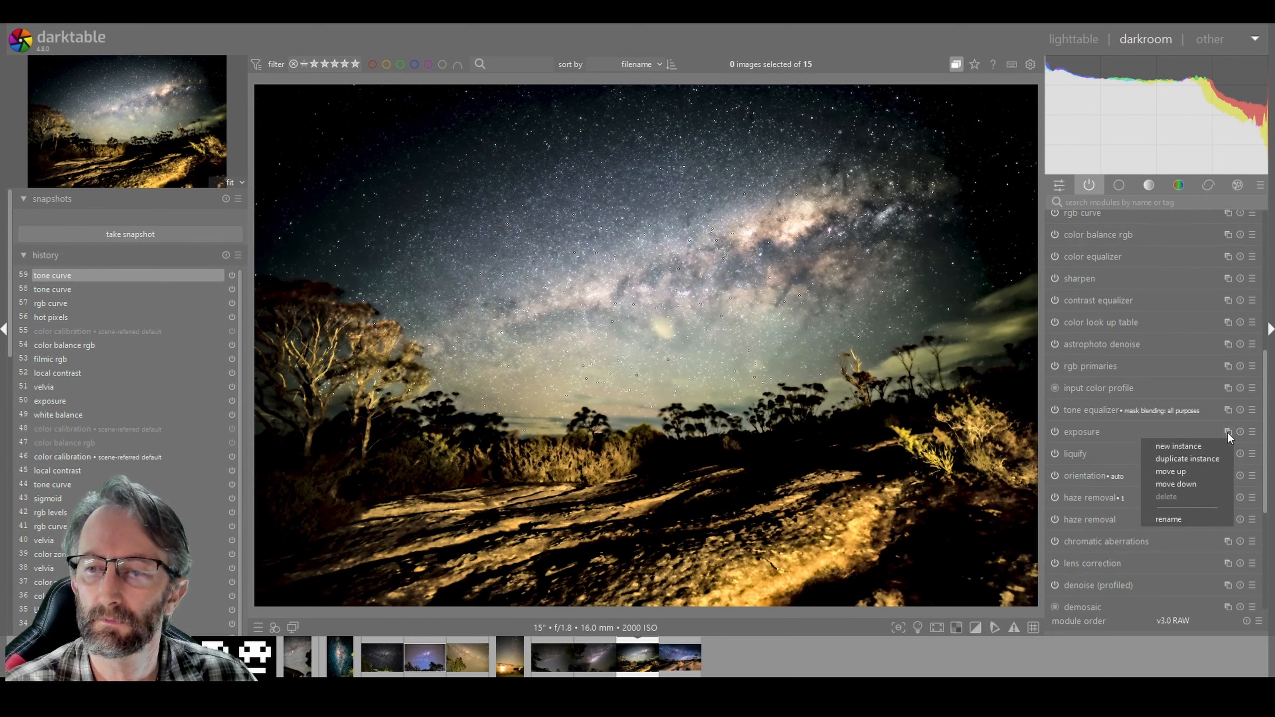
left_click(1185, 446)
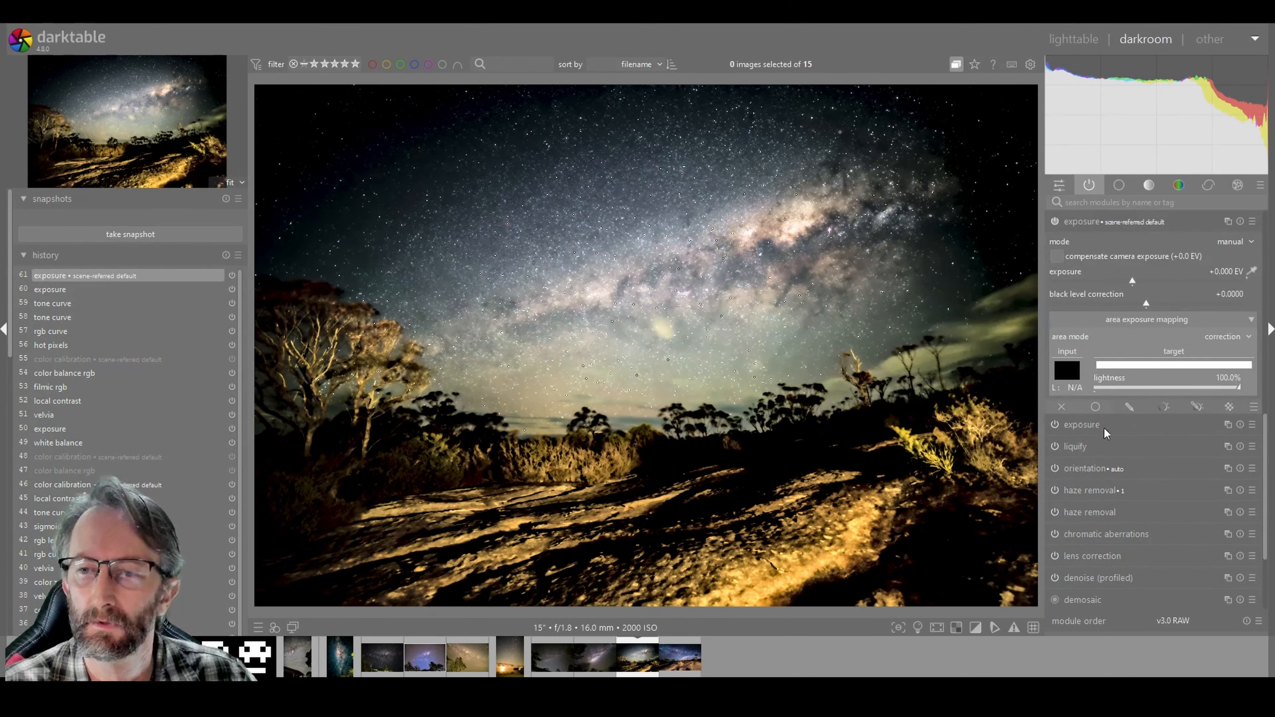
Give the new exposure instance a drawn and parametric mask, with an ellipse rotated and stretched to follow the Milky Way band.
left_click(1194, 405)
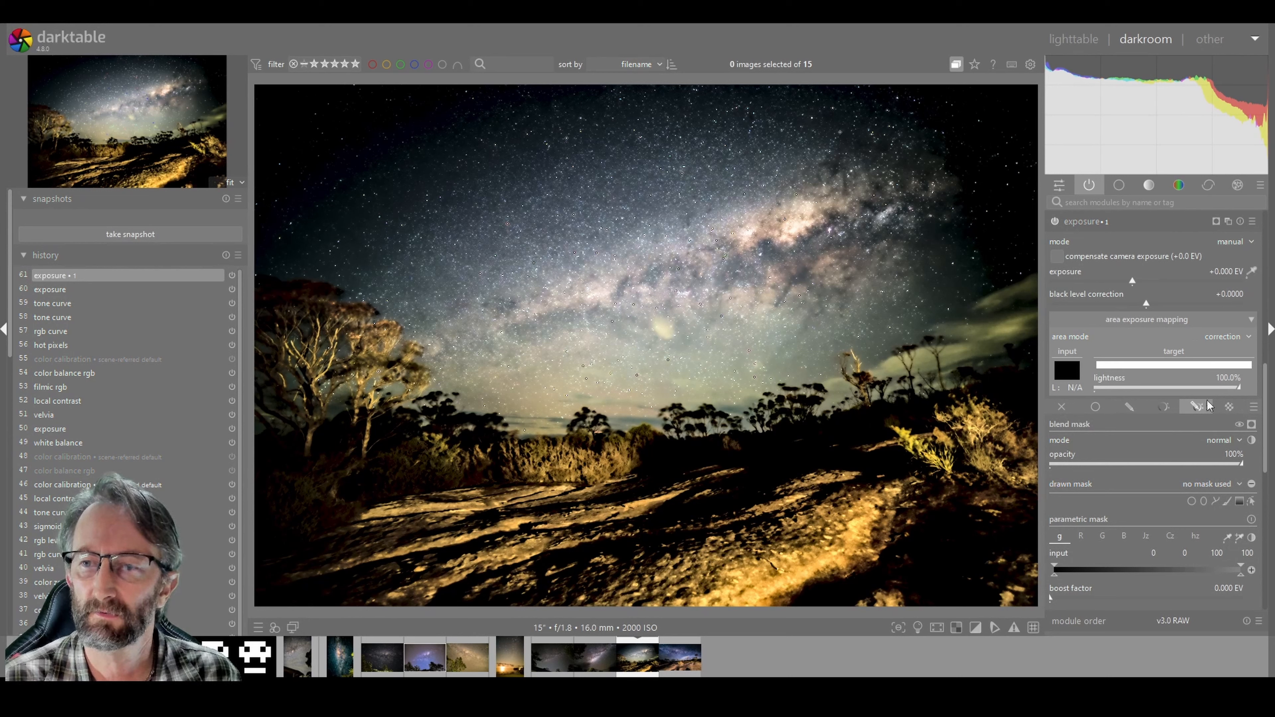
left_click(1203, 501)
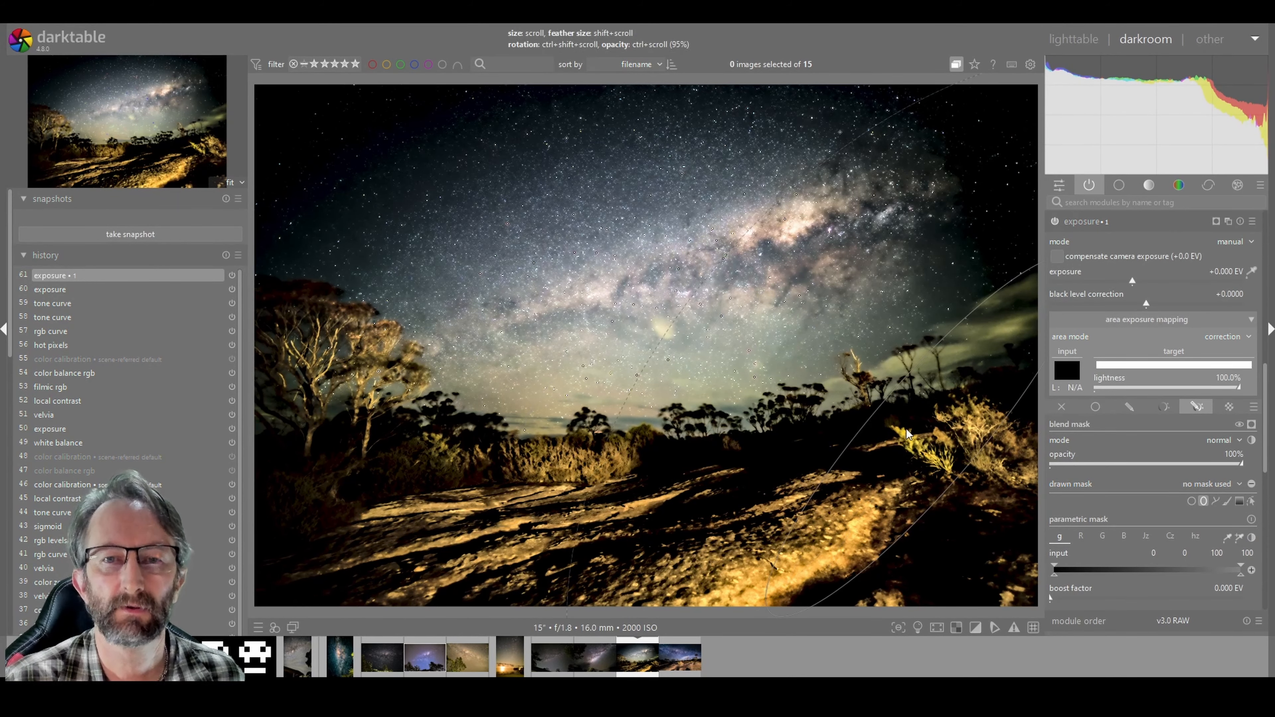
left_click(658, 300)
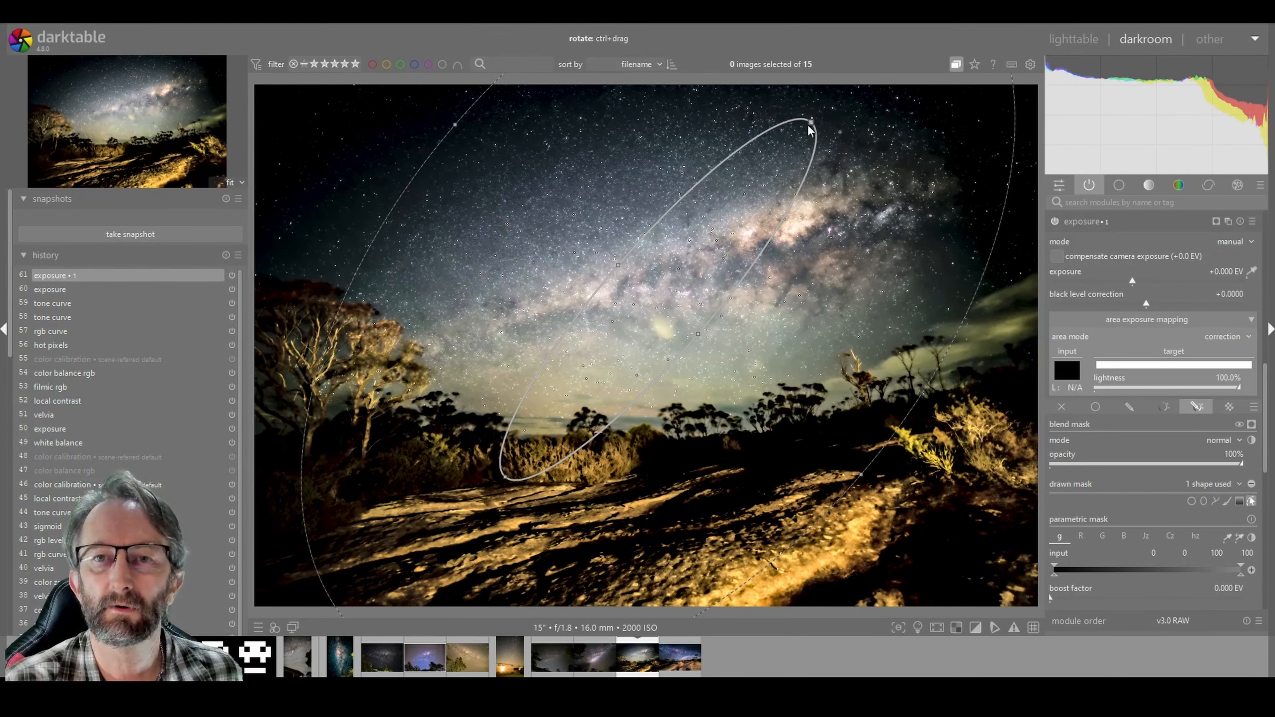
left_click_drag(809, 119, 867, 240, "ctrl")
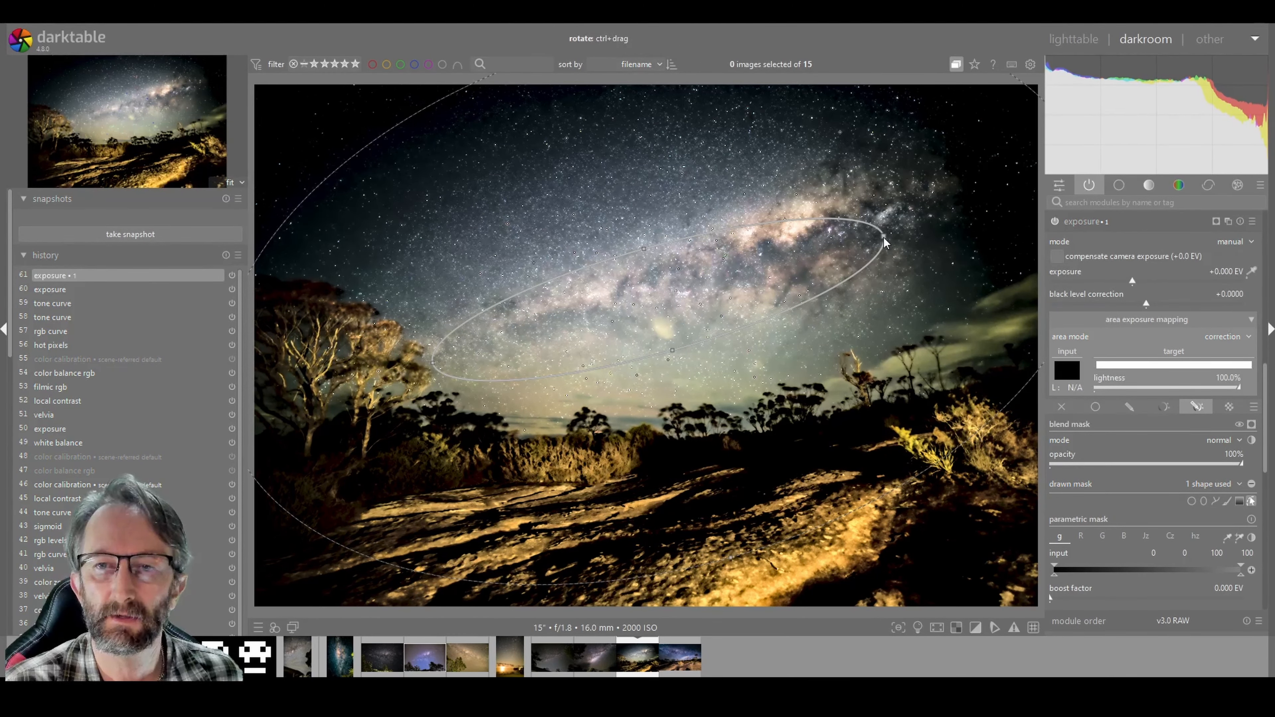
left_click_drag(887, 236, 995, 218)
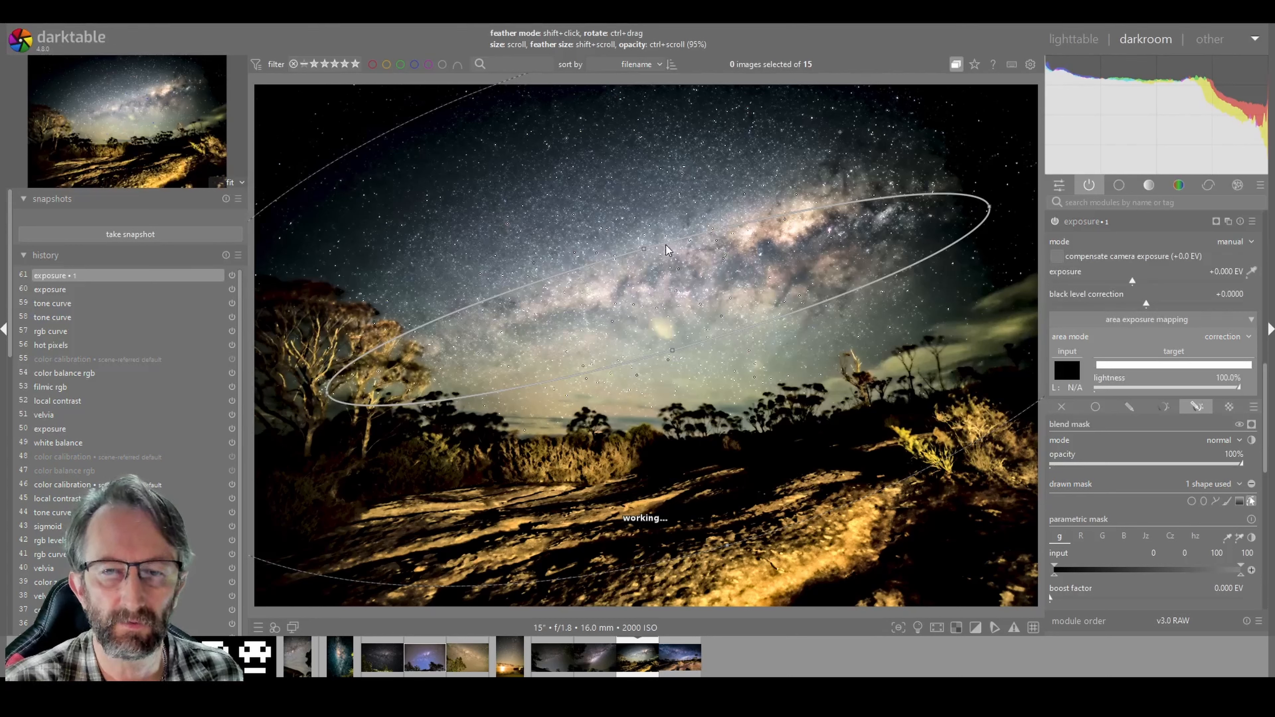
Reduce the ellipse's feather size to below about 28% and set the new instance's exposure to +0.452 EV.
scroll(665, 243, "down", 2, "shift")
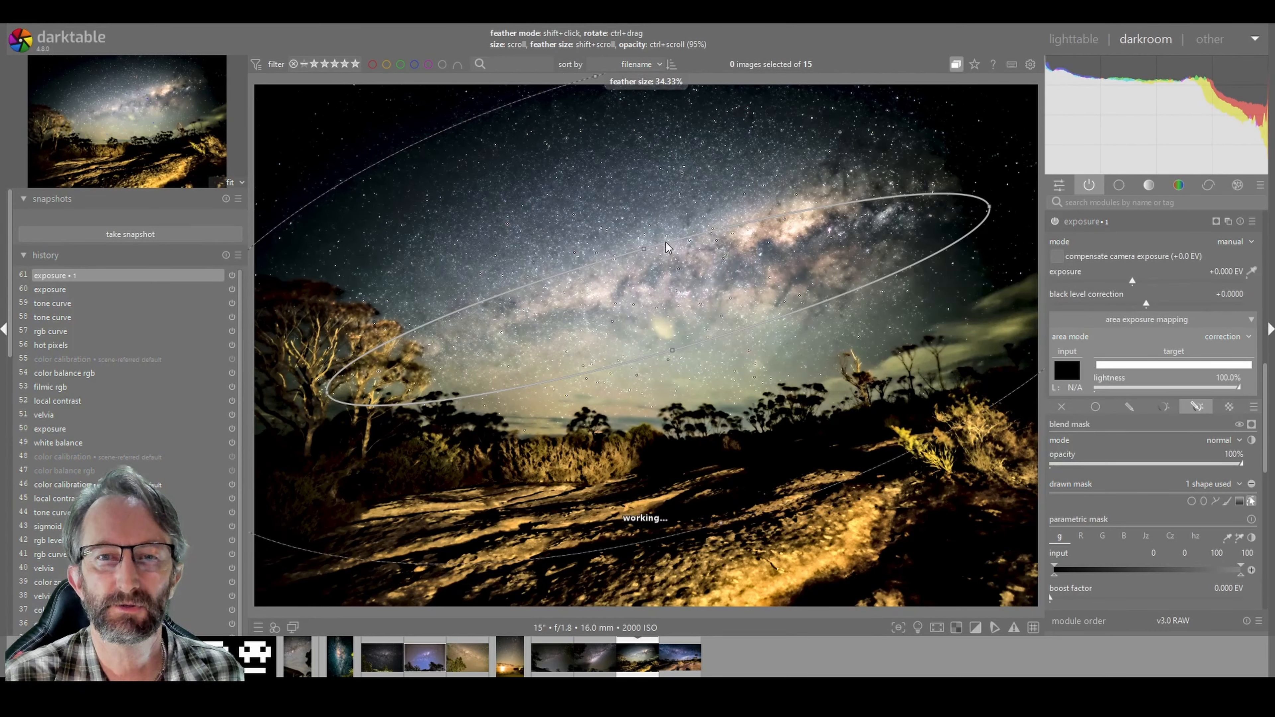
scroll(666, 243, "down", 3, "shift")
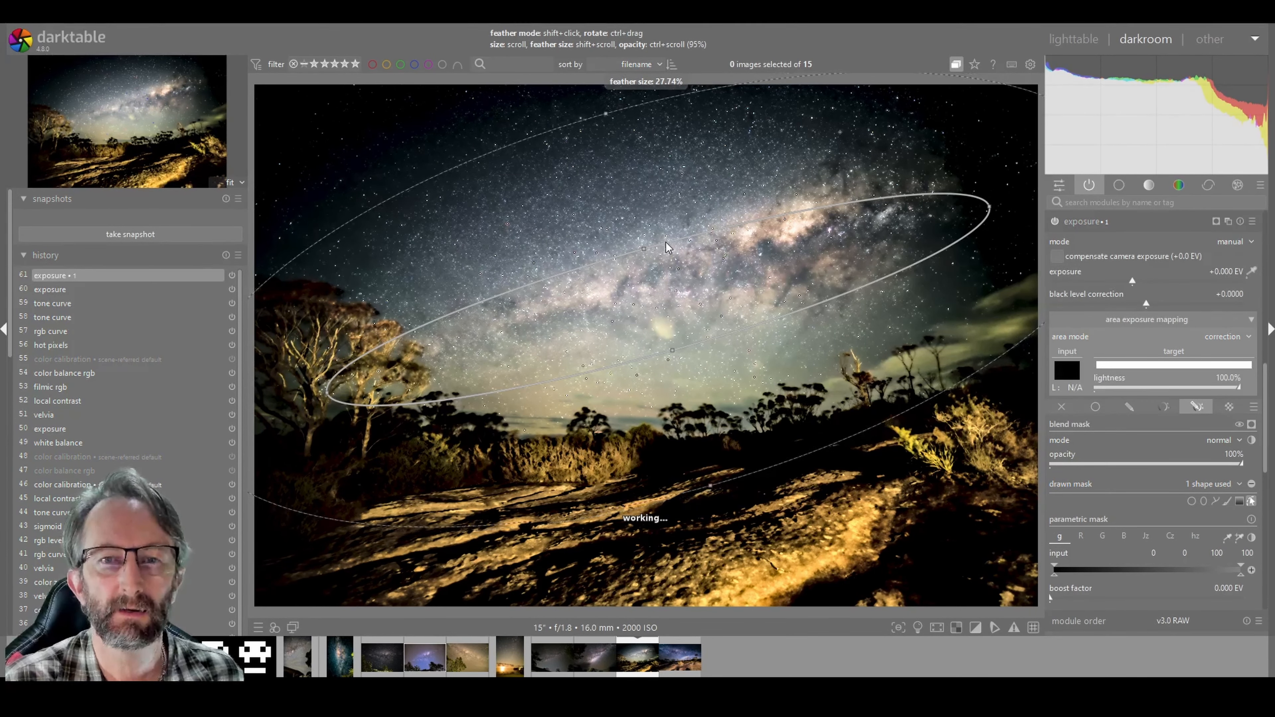
scroll(666, 243, "down", 2, "shift")
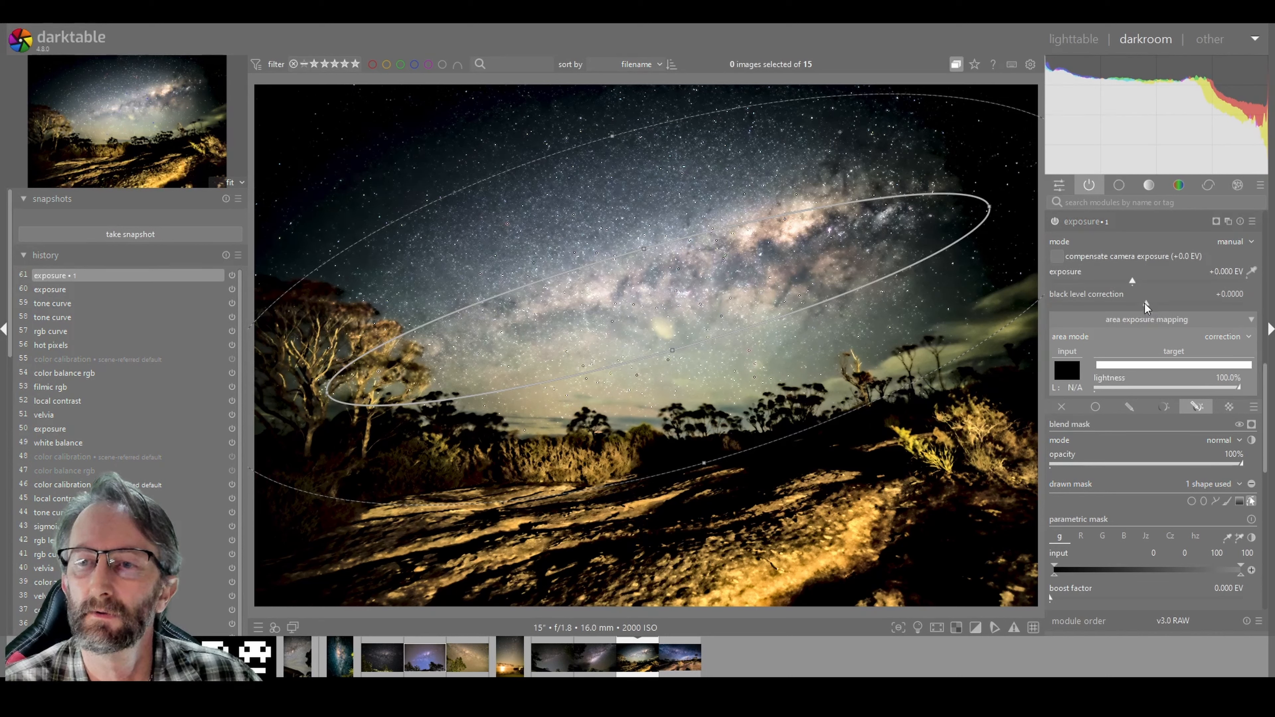
left_click_drag(1136, 283, 1143, 284)
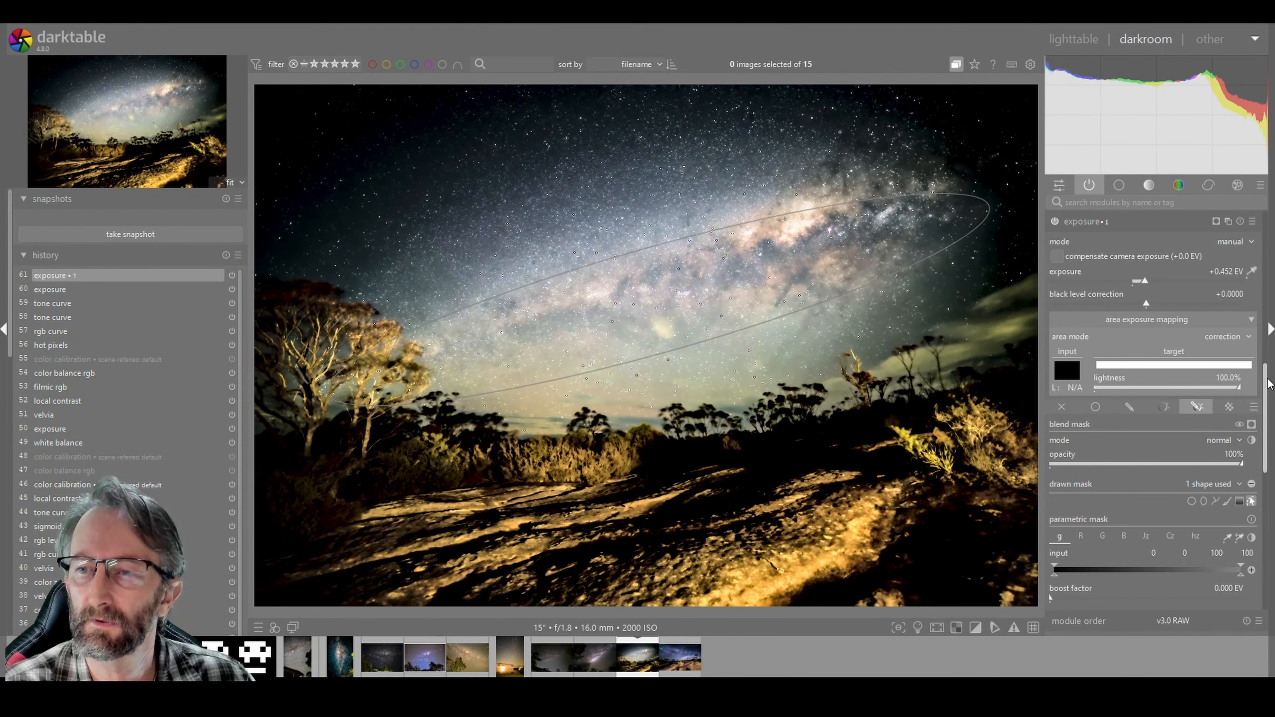
With the mask overlay shown temporarily, set its feathering radius to 250 px, blurring radius to 53.4 px, opacity to +34% and contrast to +7%.
left_click(1250, 426)
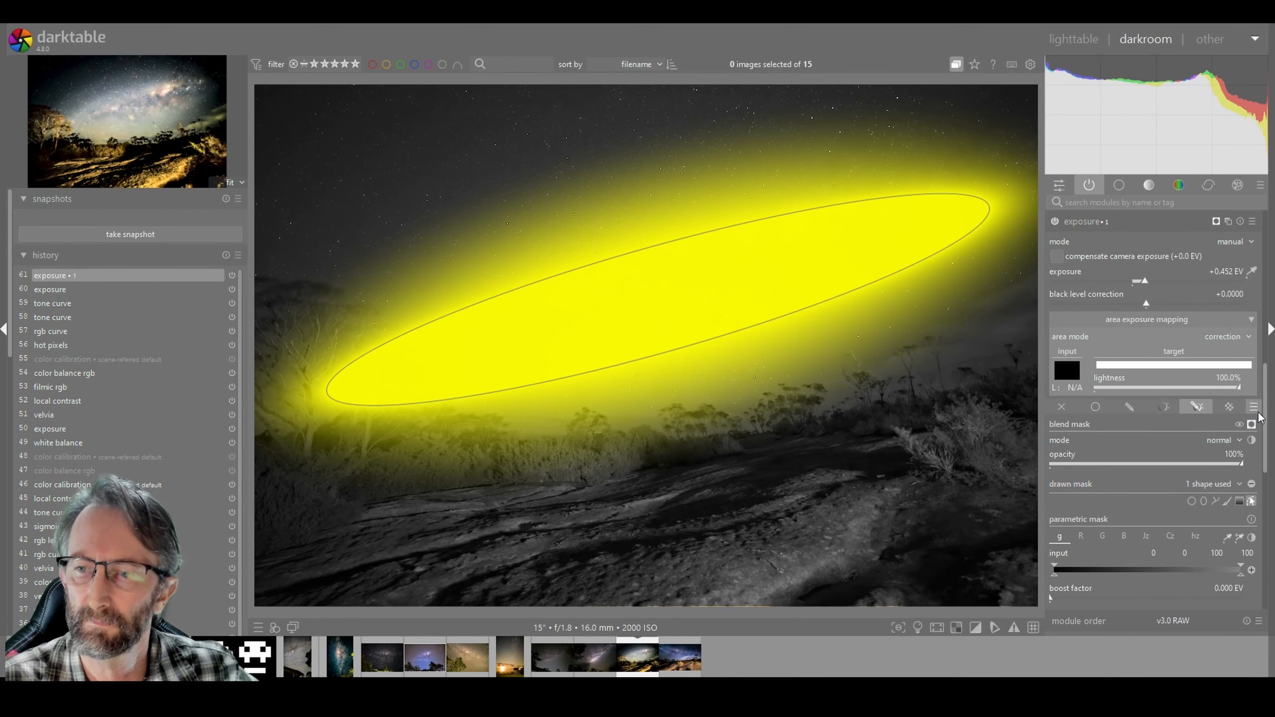
left_click_drag(1267, 417, 1264, 497)
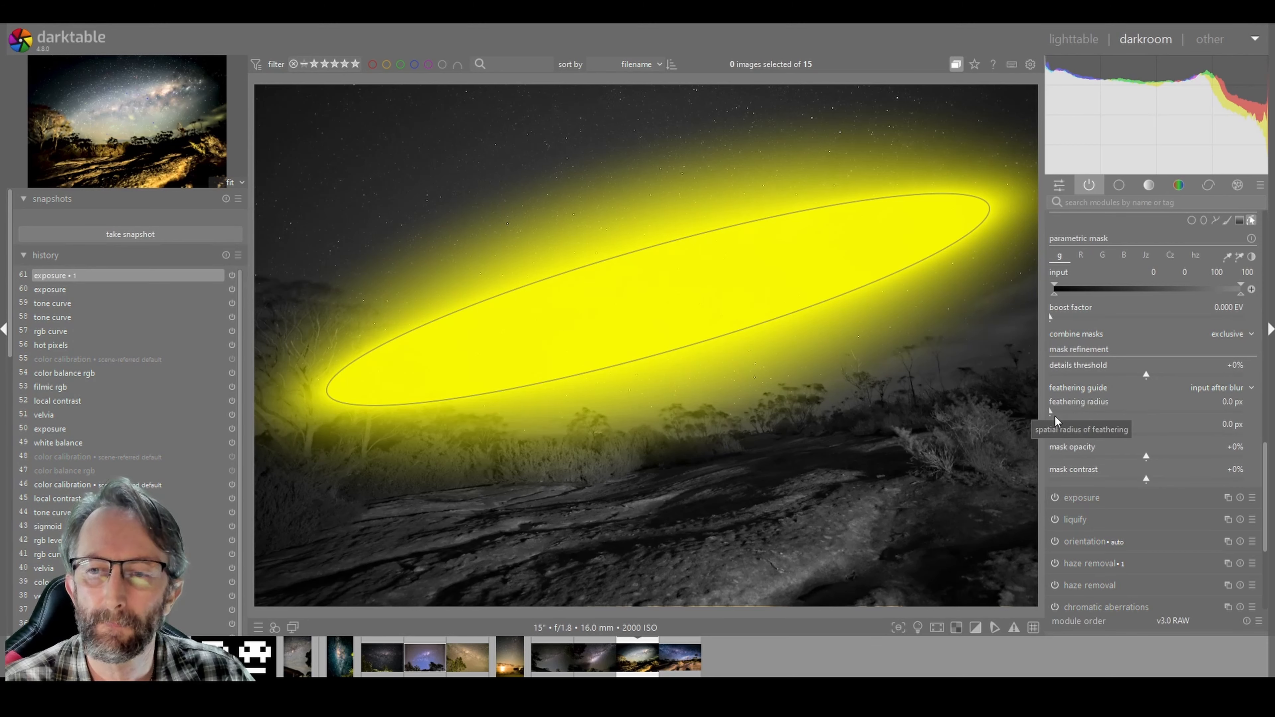
left_click_drag(1053, 411, 1243, 407)
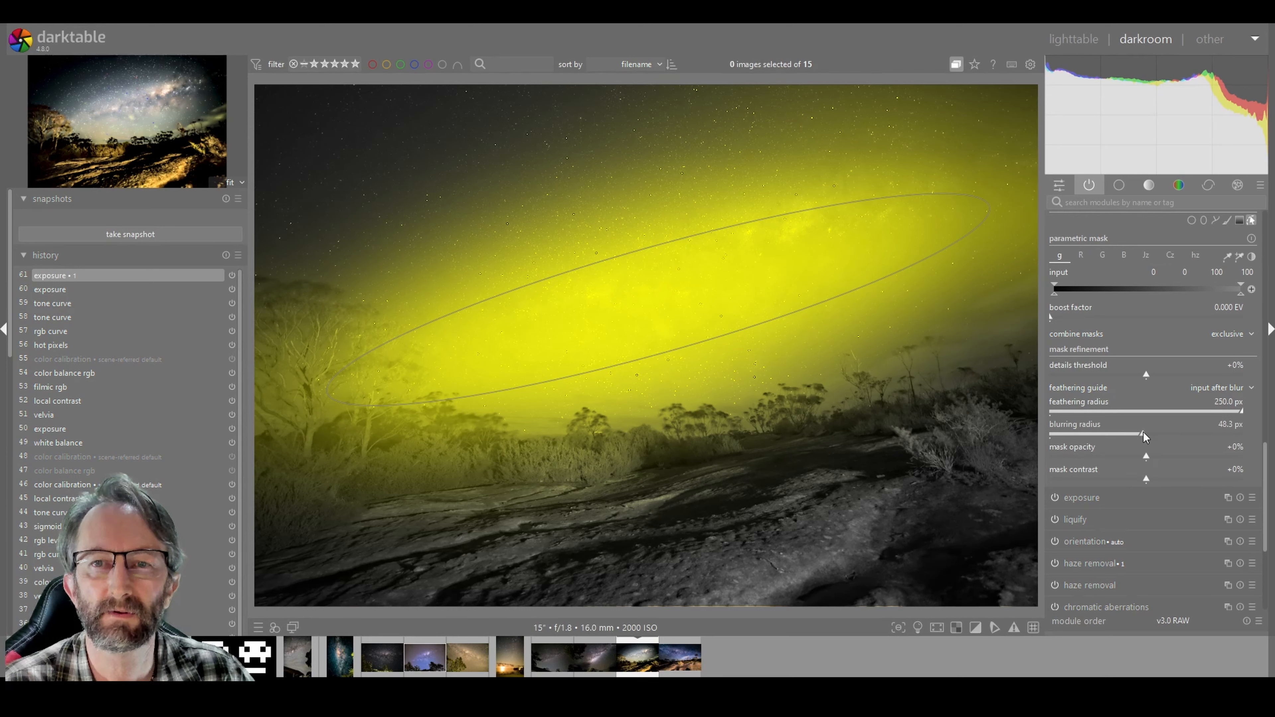
left_click_drag(1144, 433, 1168, 457)
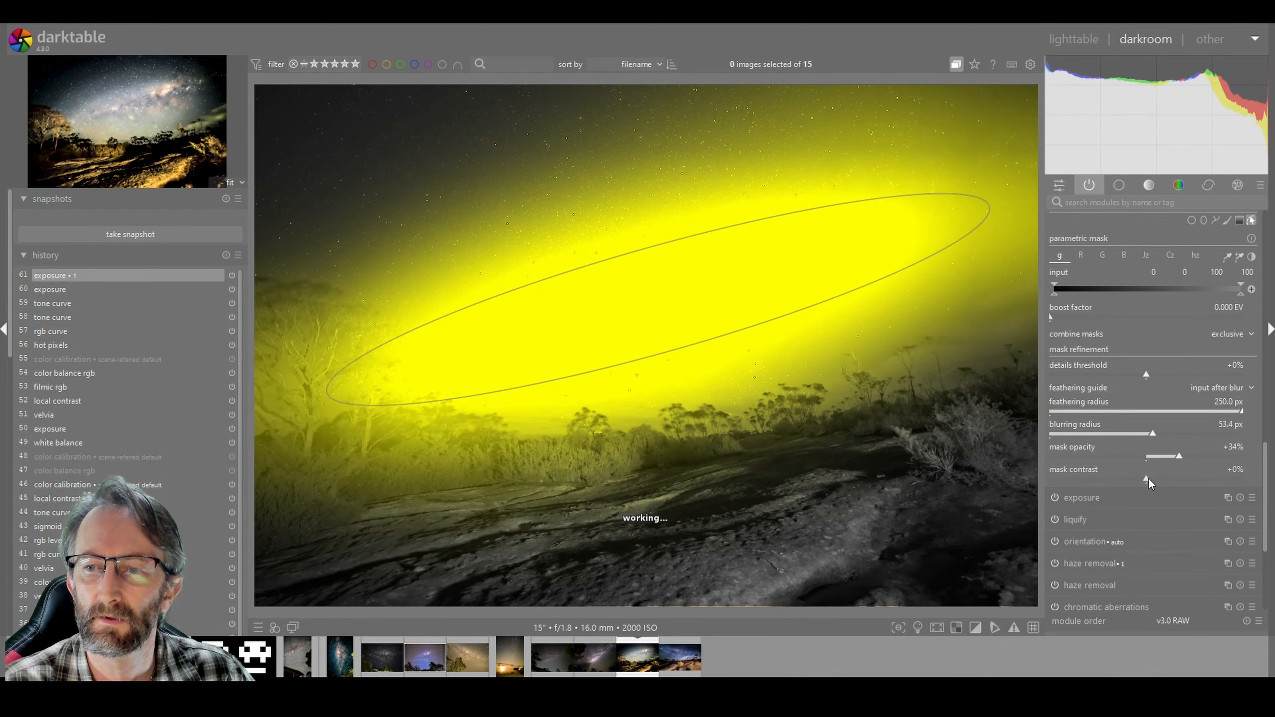
left_click_drag(1155, 479, 1173, 483)
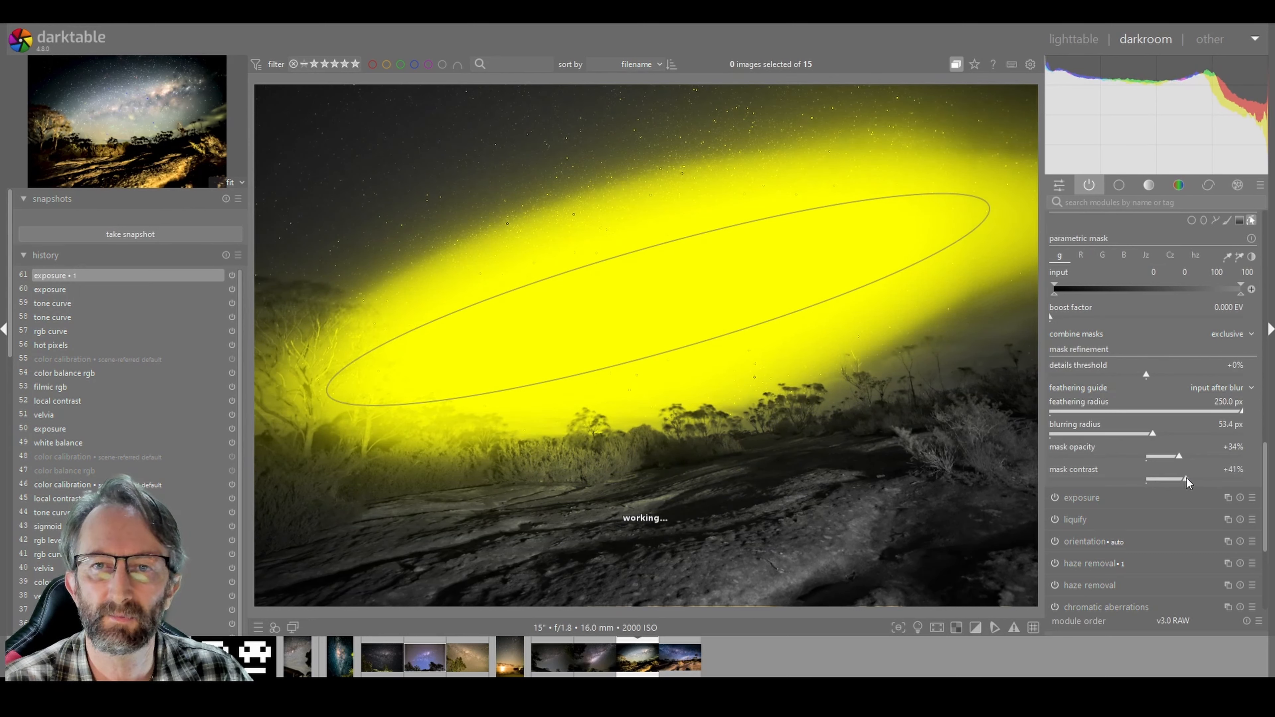
left_click_drag(1183, 479, 1154, 480)
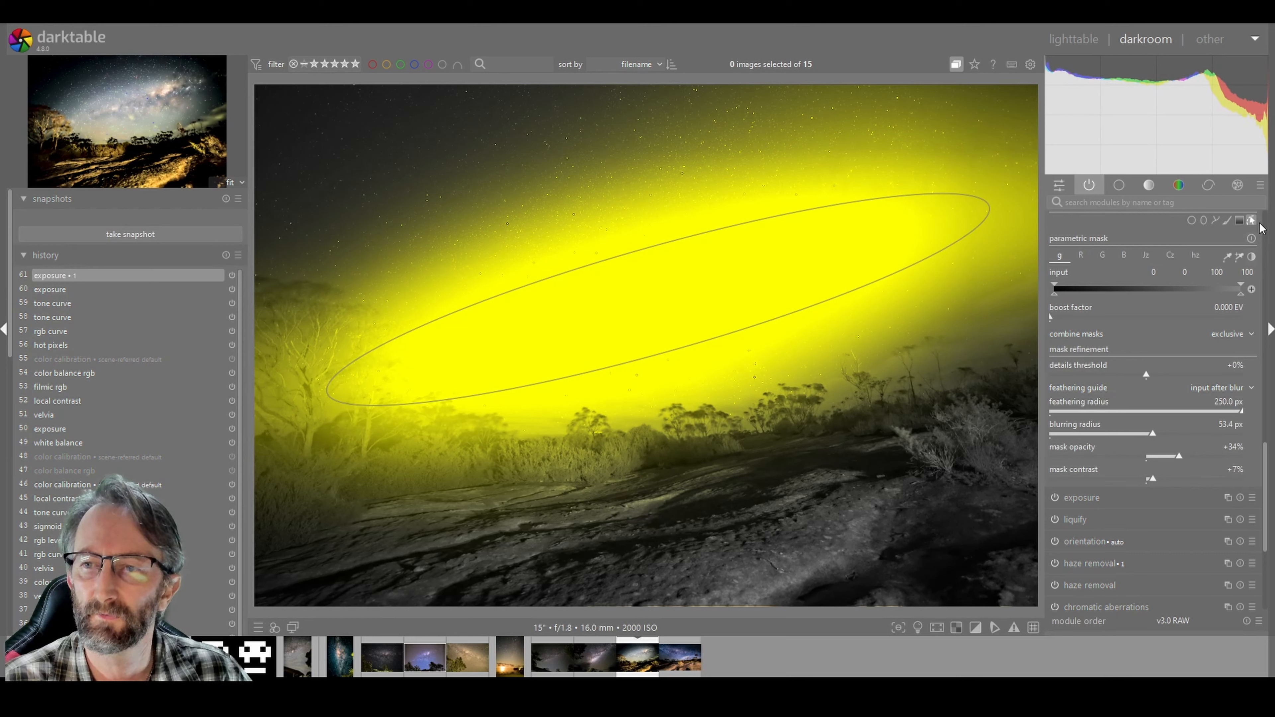
left_click_drag(1272, 464, 1273, 423)
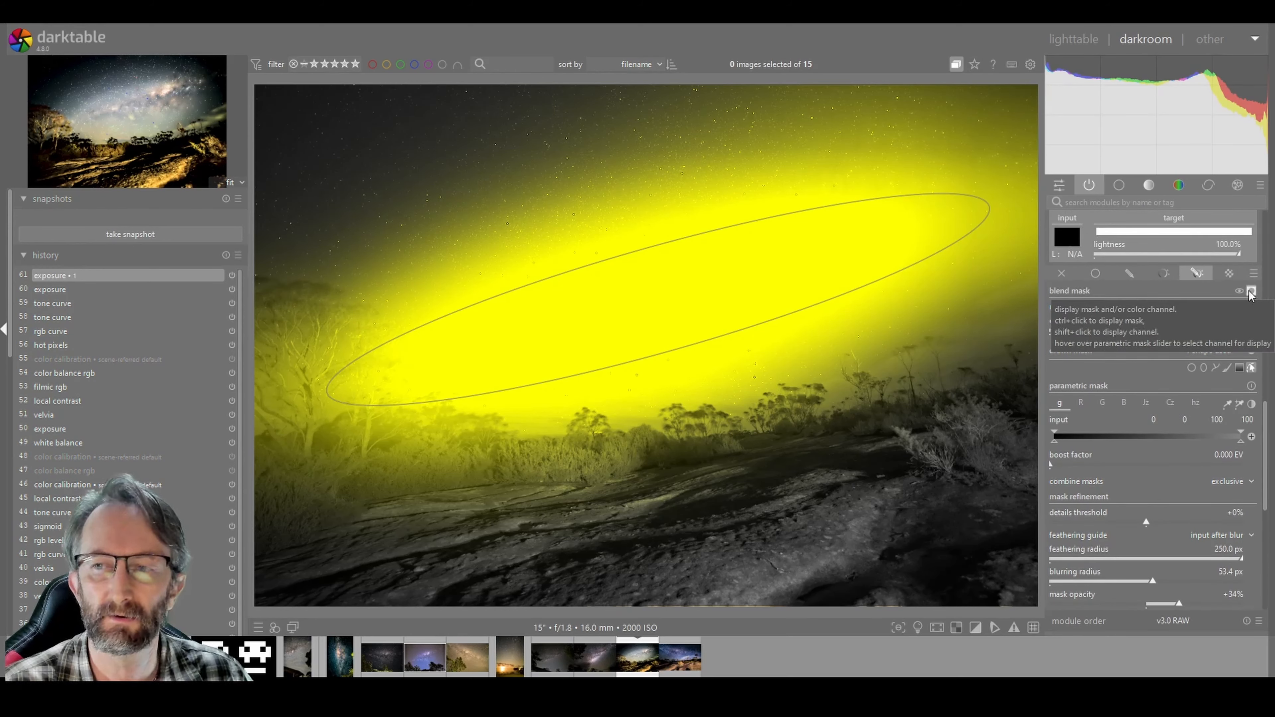
left_click(1251, 291)
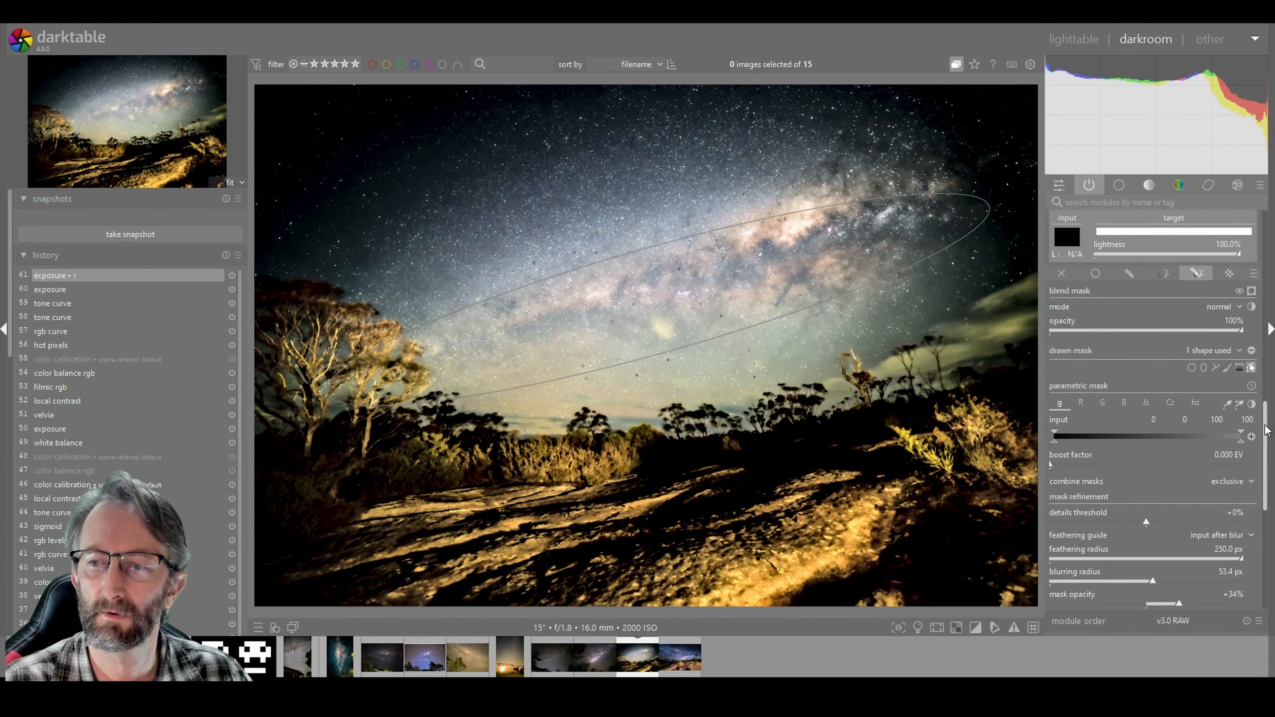
Switch the masked exposure instance off and on again to compare the Milky Way with and without it.
scroll(1266, 429, "up", 5)
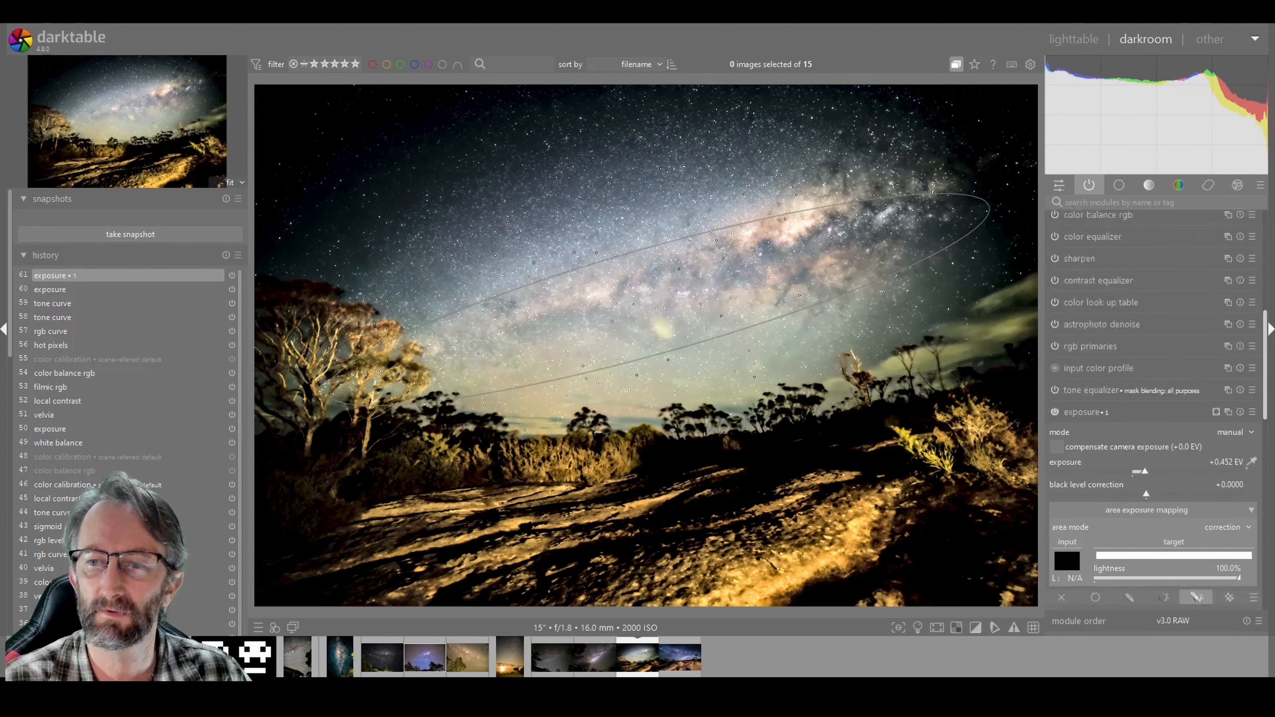
scroll(1262, 427, "down", 1)
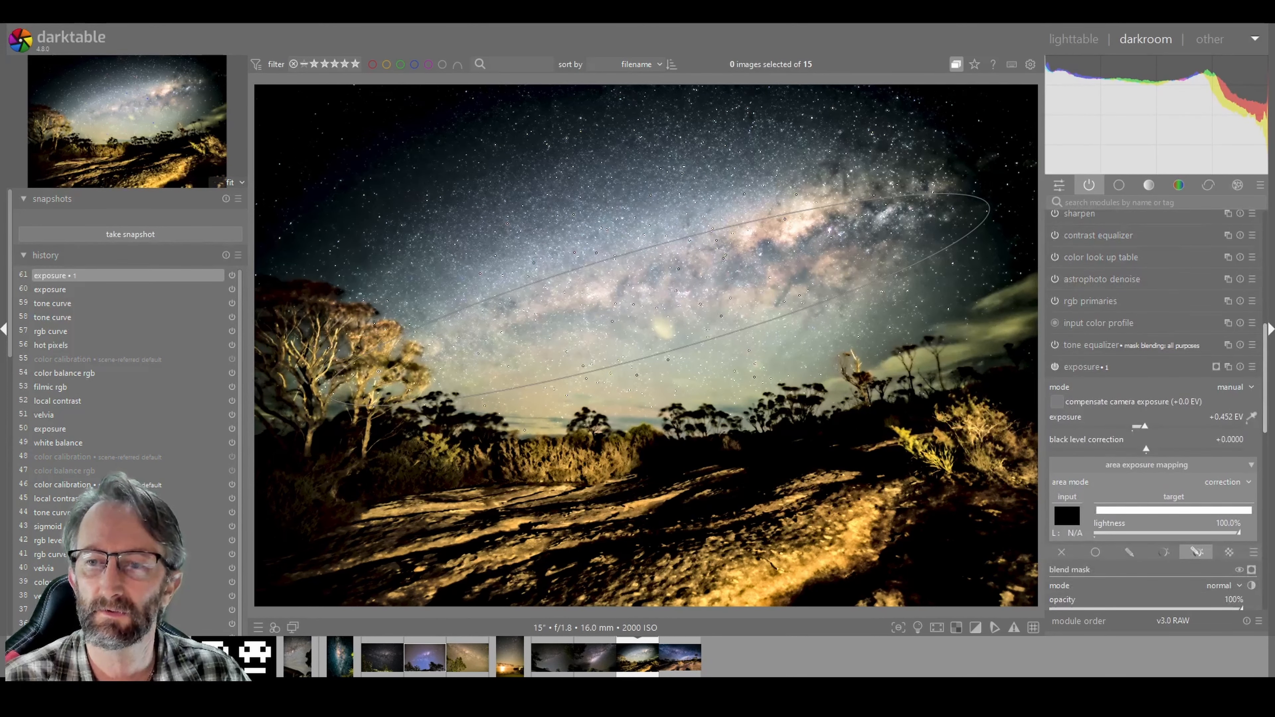
left_click(1055, 367)
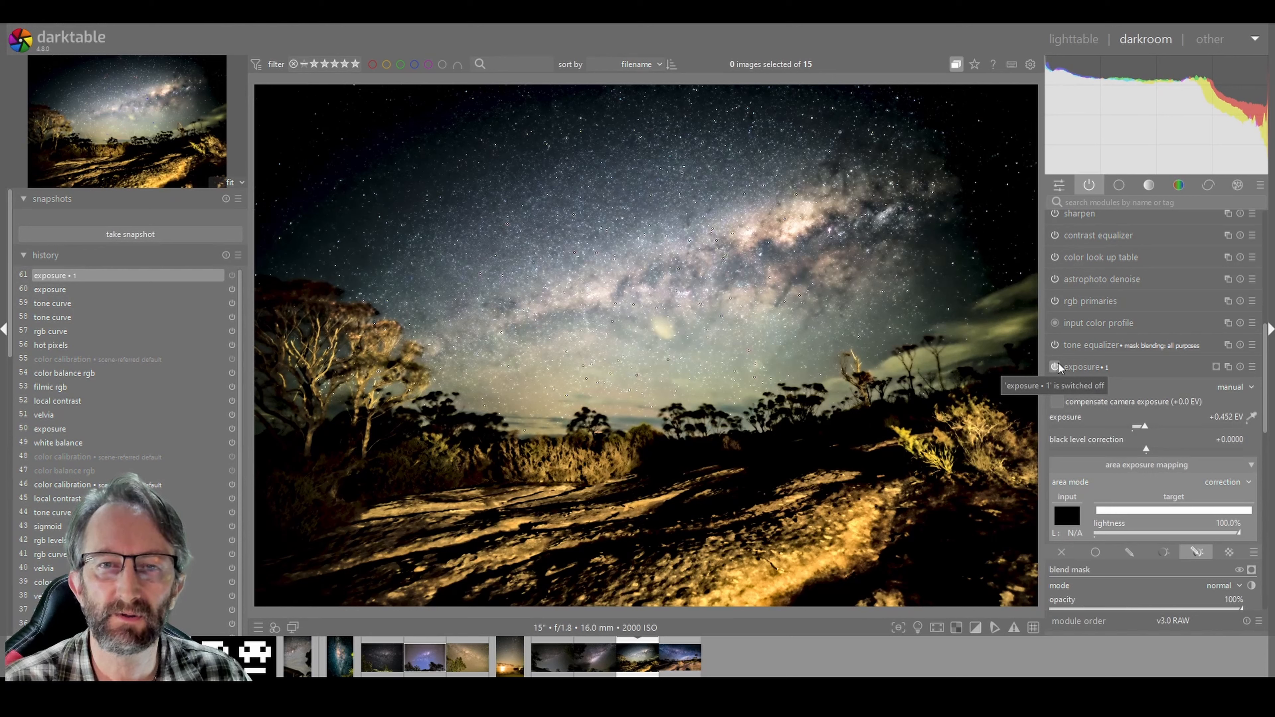
left_click(1055, 367)
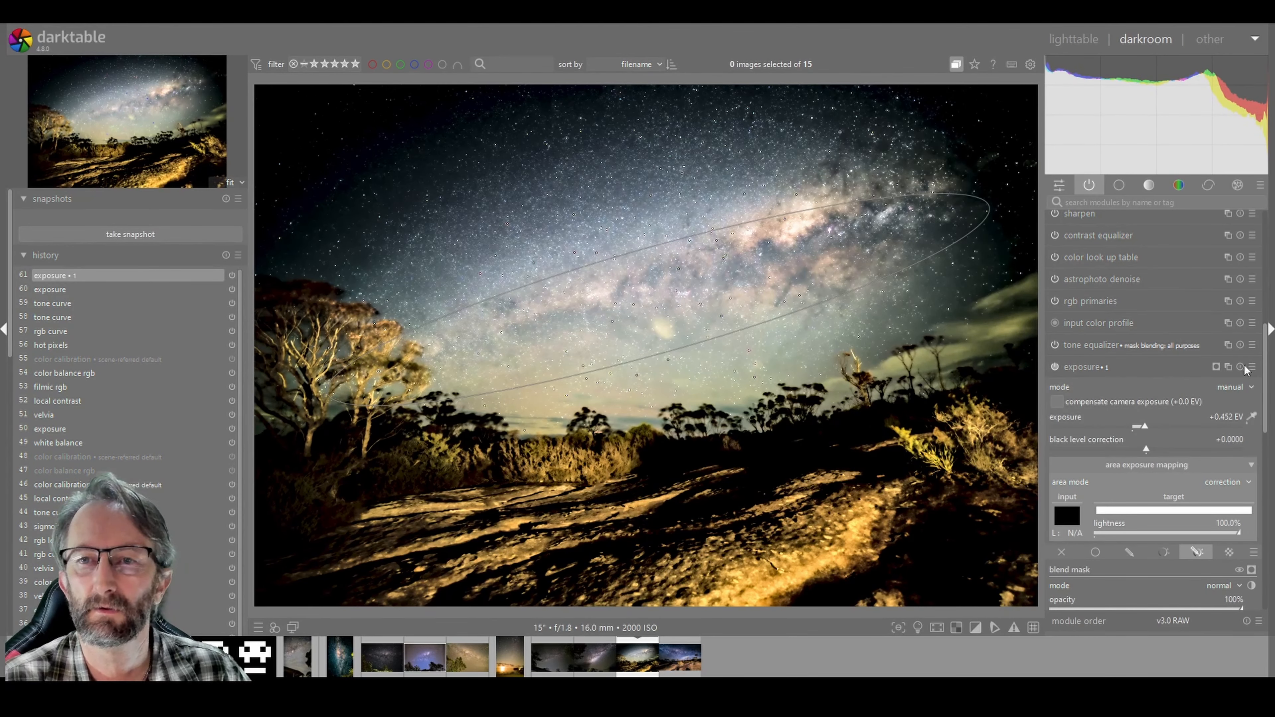
Set the exposure mask's details threshold to +32% and its boost factor to 0.226 EV.
left_click_drag(1265, 341, 1264, 431)
scroll(1190, 369, "down", 3)
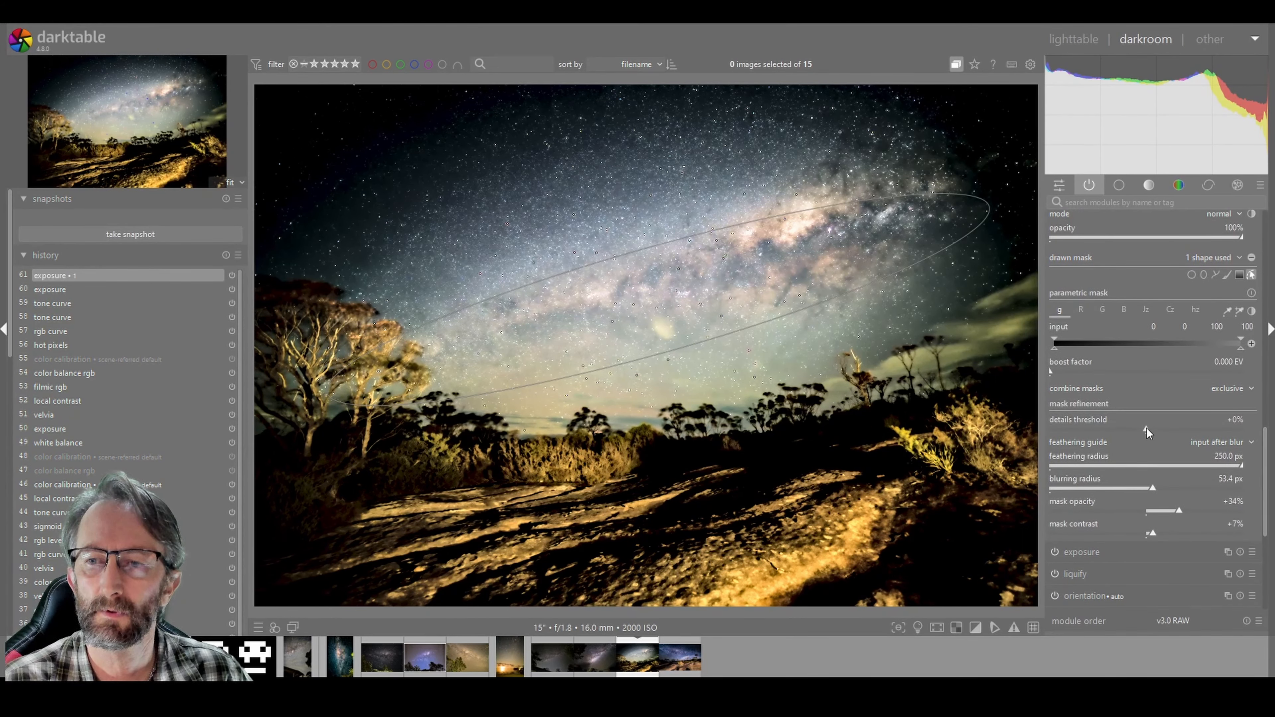
left_click_drag(1147, 428, 1160, 432)
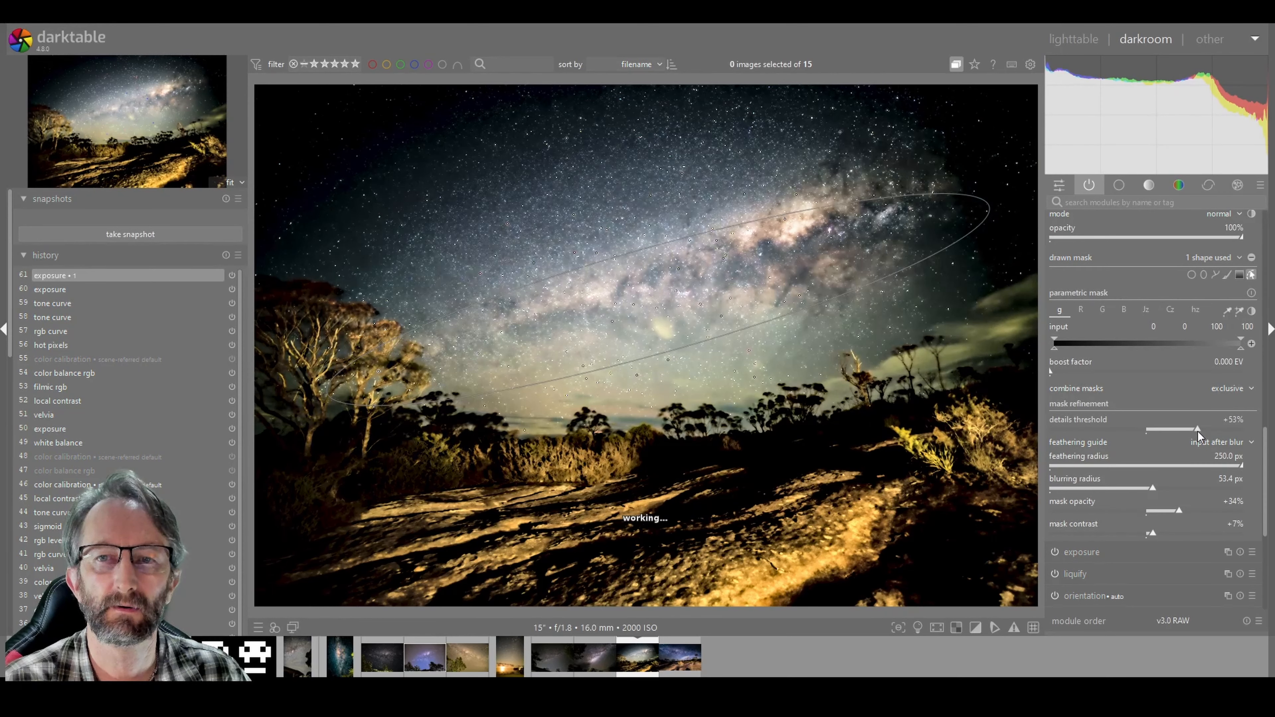
left_click_drag(1198, 429, 1177, 430)
scroll(1171, 385, "down", 2)
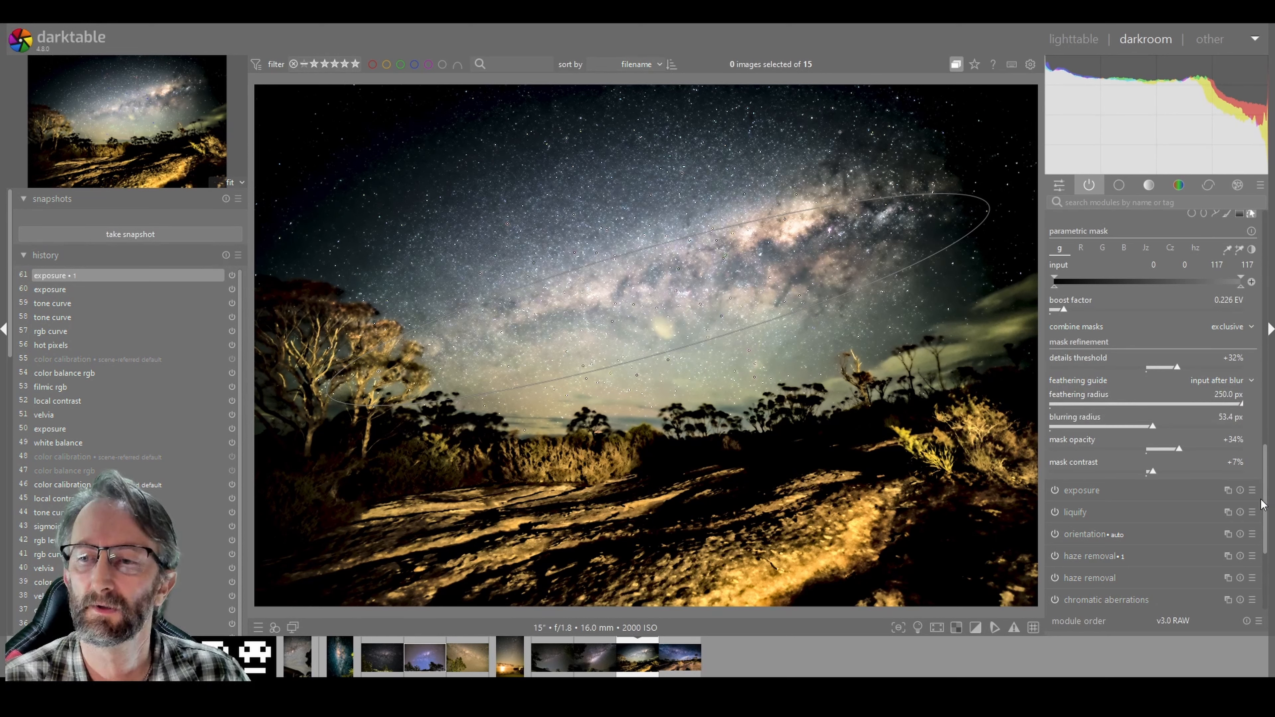
Compare the effect of the refined exposure mask by disabling and re-enabling the exposure 1 instance.
left_click_drag(1265, 495, 1263, 393)
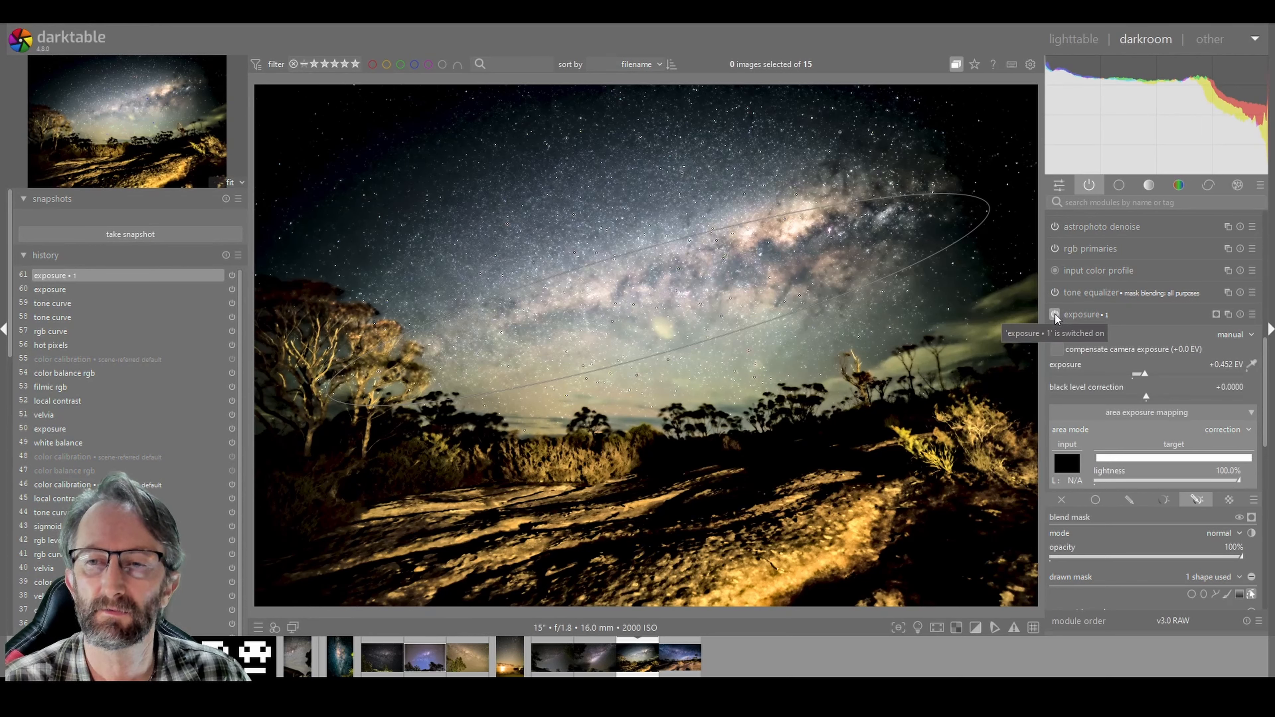
left_click(1054, 315)
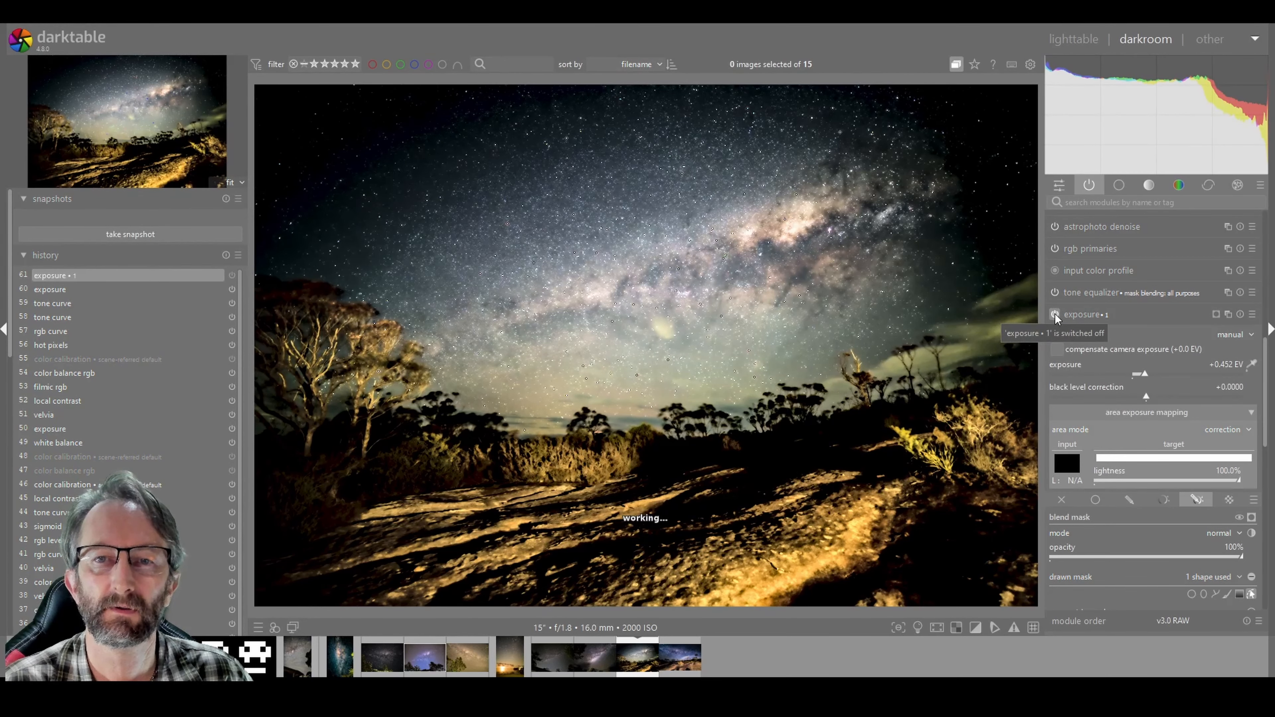
left_click(1055, 315)
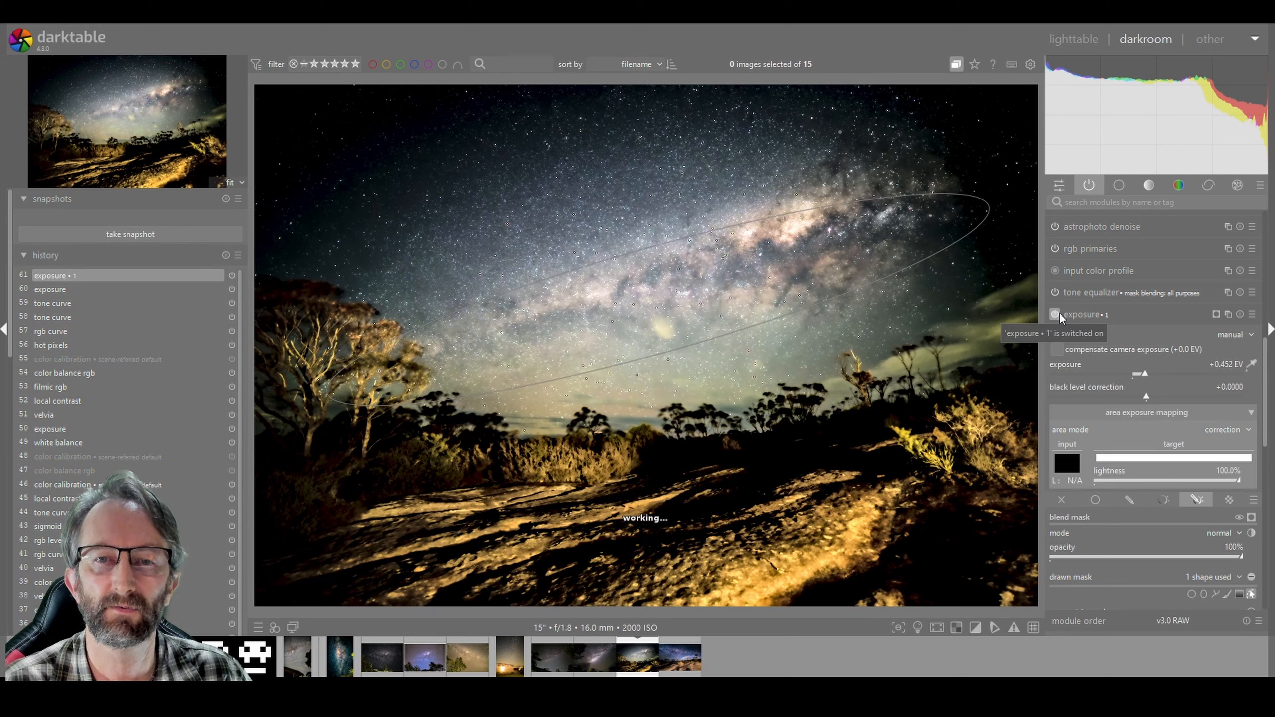
Add a new instance of the exposure module above exposure 1 and enable its drawn and parametric mask.
scroll(1164, 377, "up", 10)
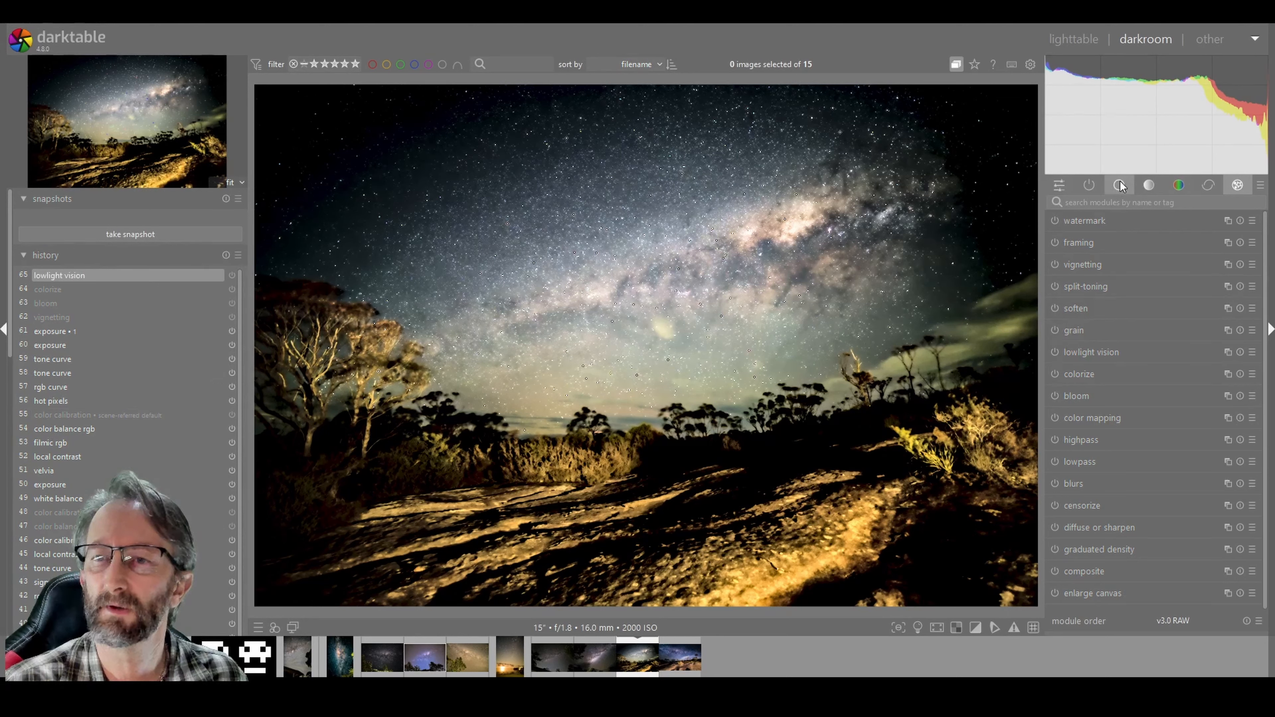
left_click(1087, 187)
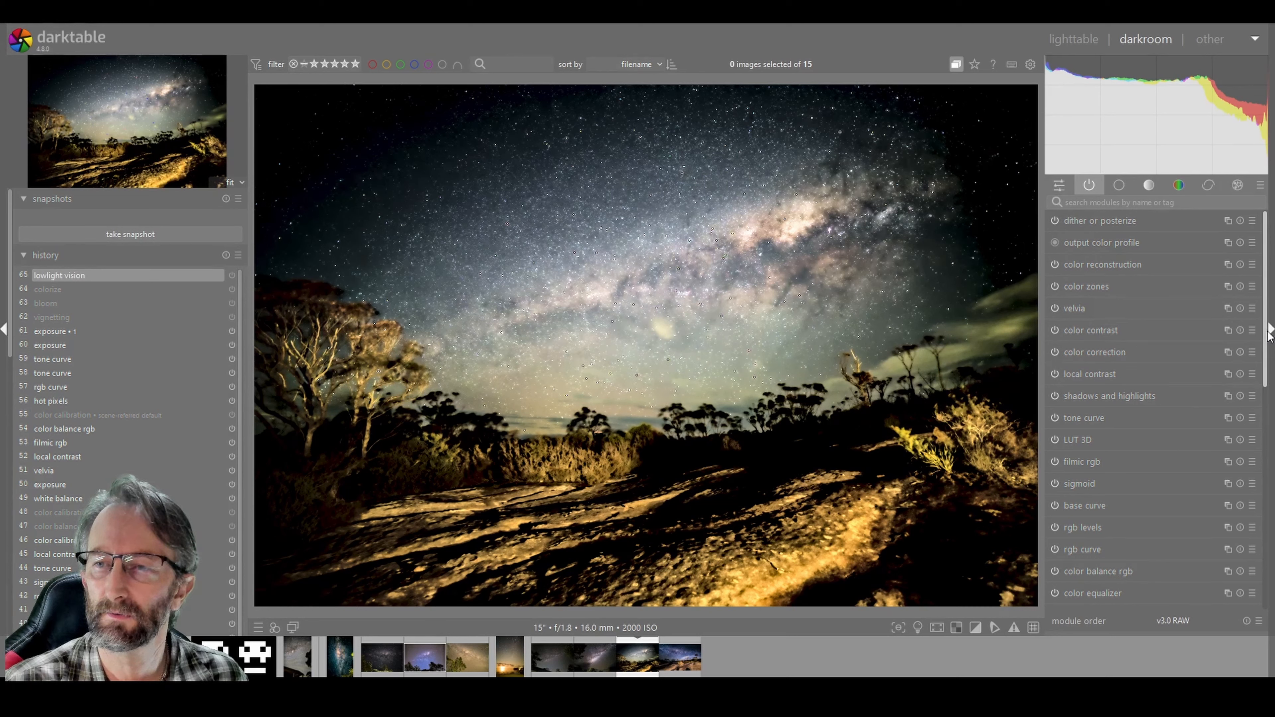
left_click_drag(1267, 335, 1254, 448)
scroll(1253, 449, "down", 3)
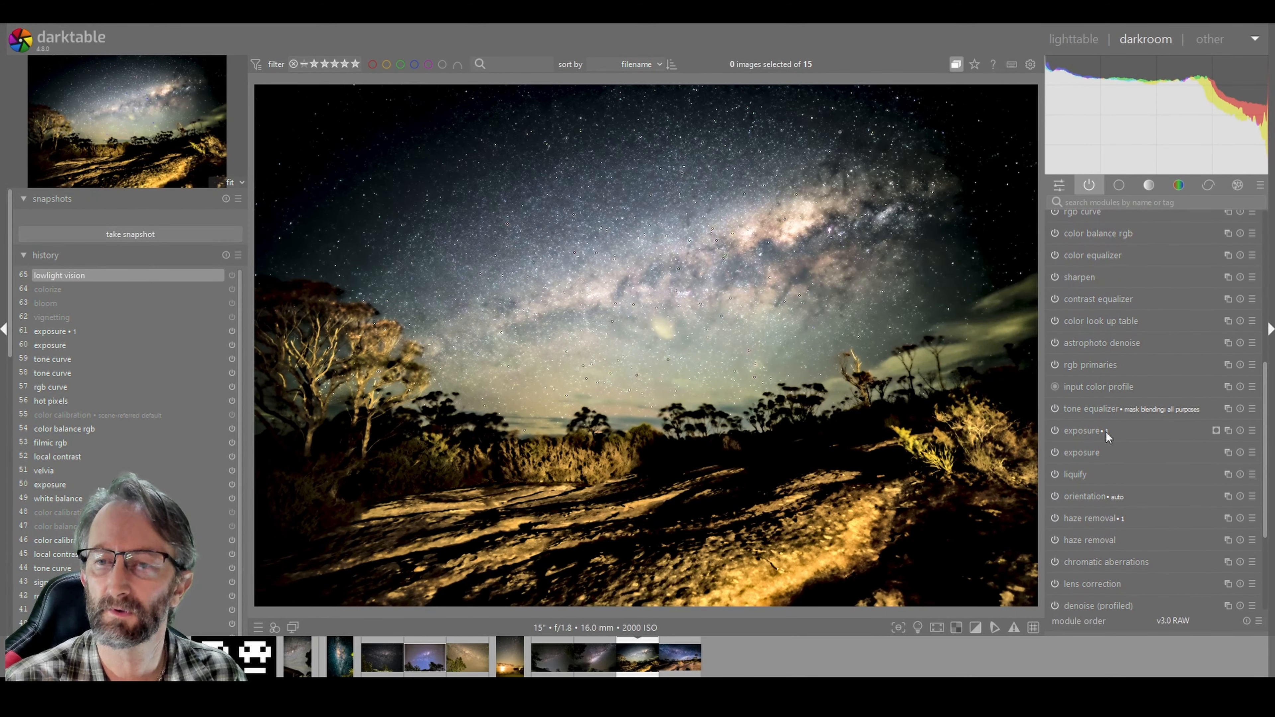
left_click(1229, 430)
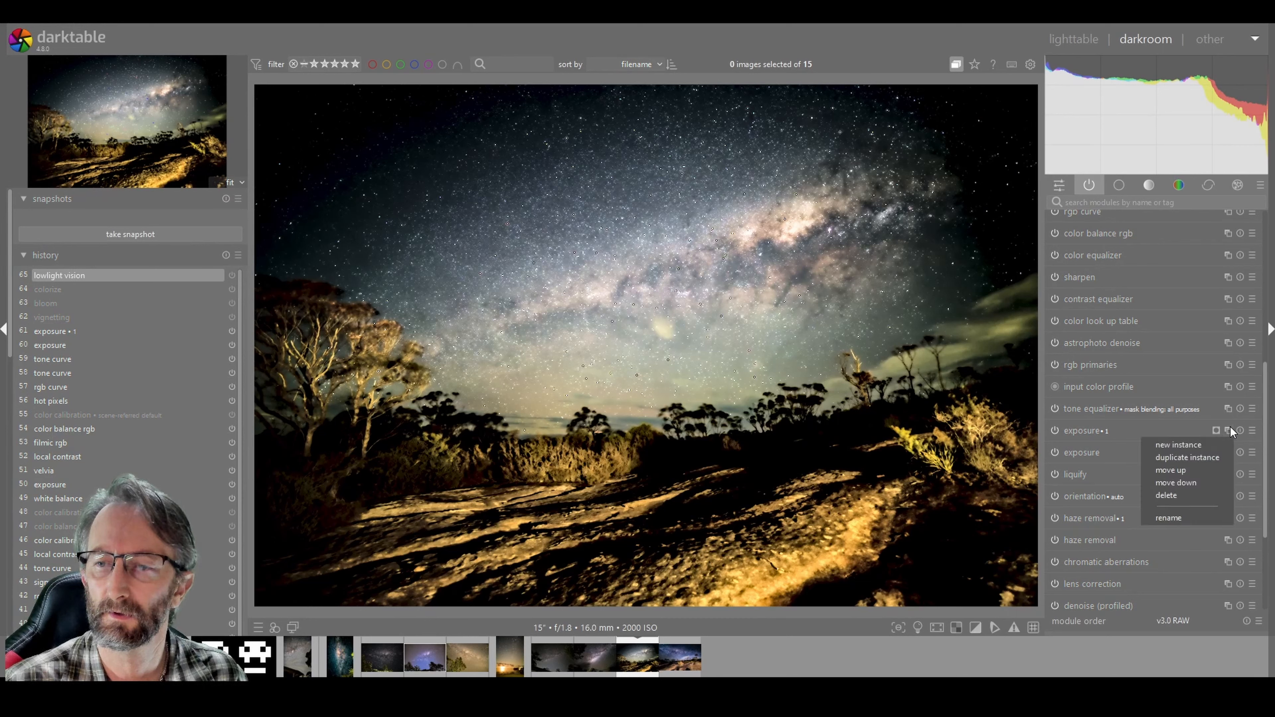
key("Escape")
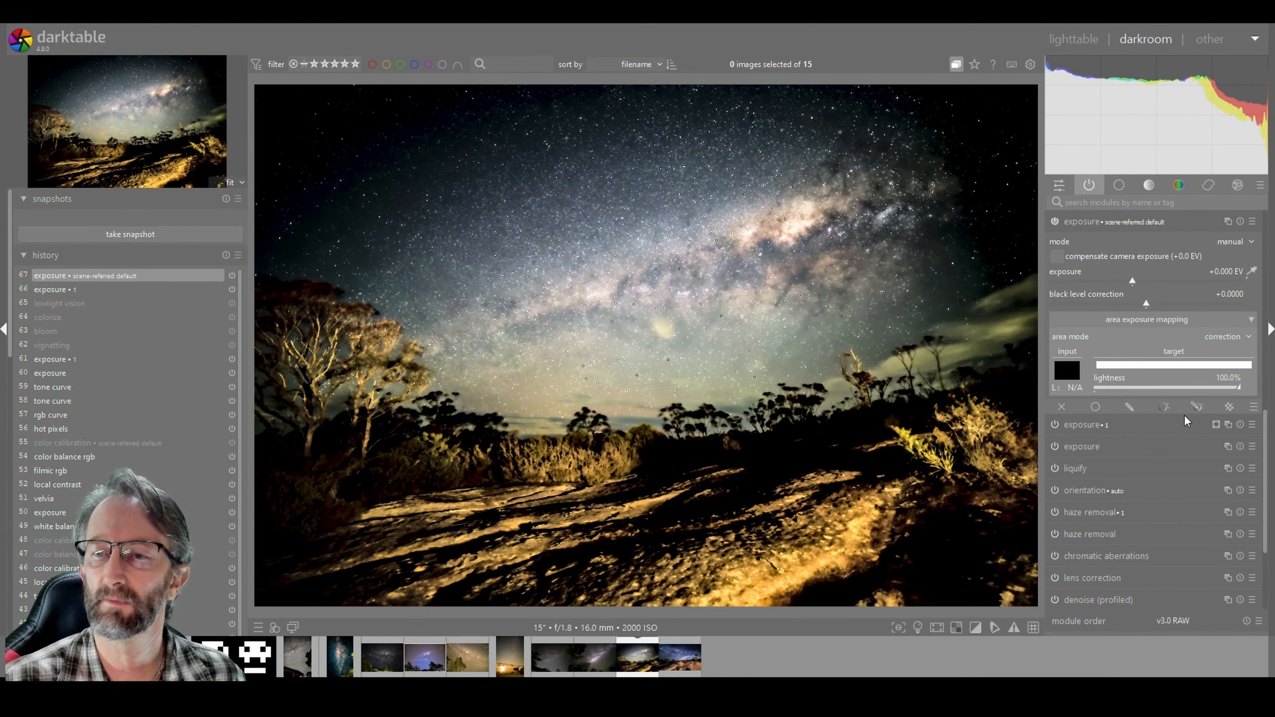
left_click(1198, 403)
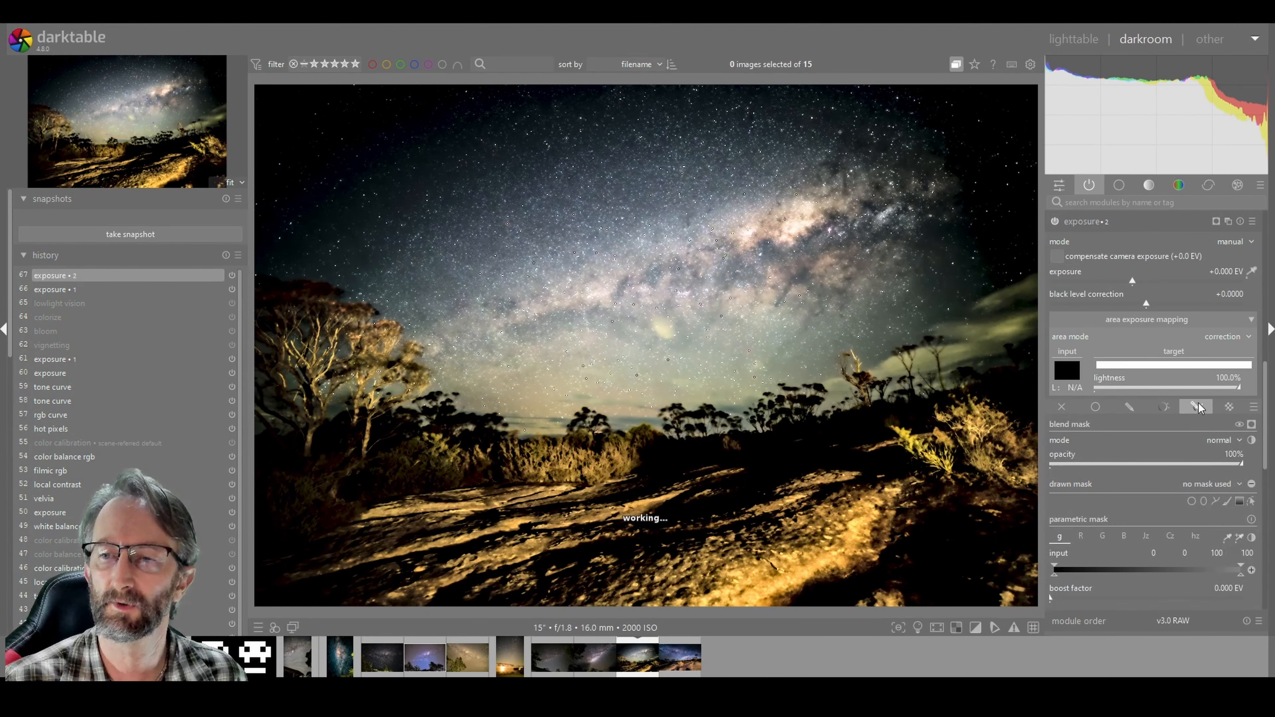
Place a gradient mask along the horizon, bend it to a curvature of 31.5% and move it down onto the foreground rock.
left_click(1239, 501)
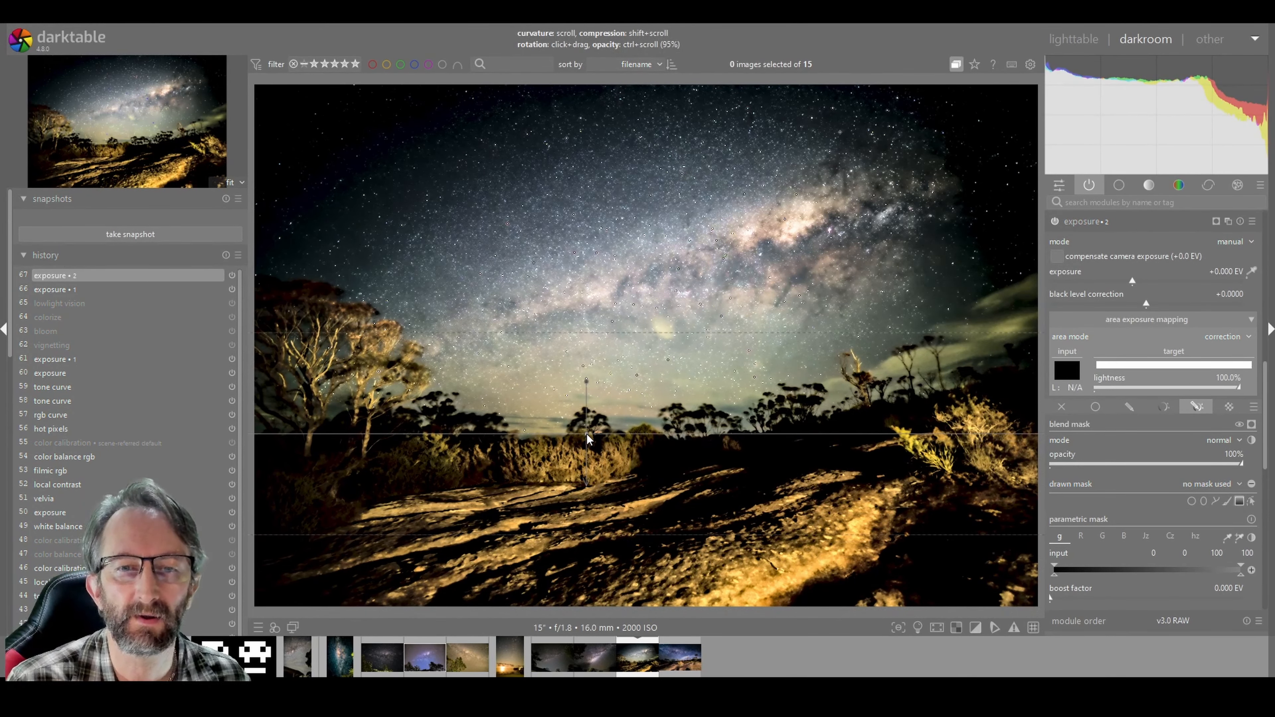
left_click(614, 441)
scroll(613, 451, "down", 1)
scroll(622, 380, "up", 6)
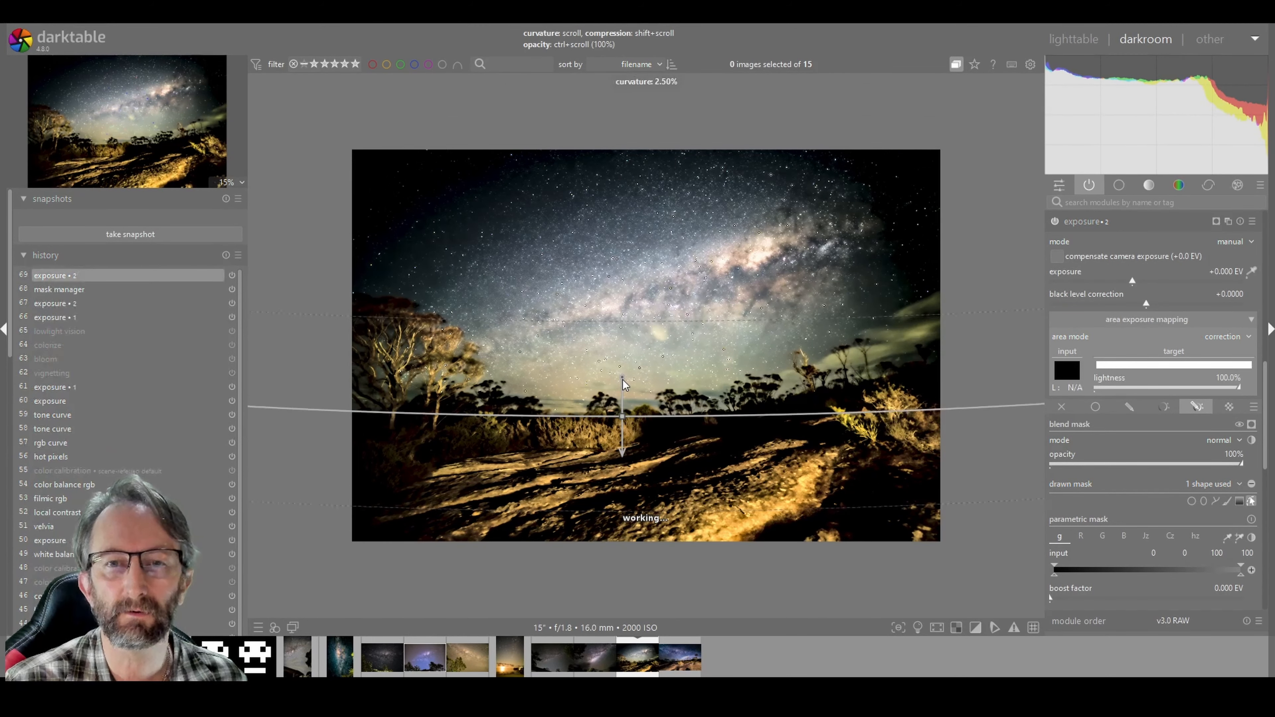
scroll(622, 380, "up", 10)
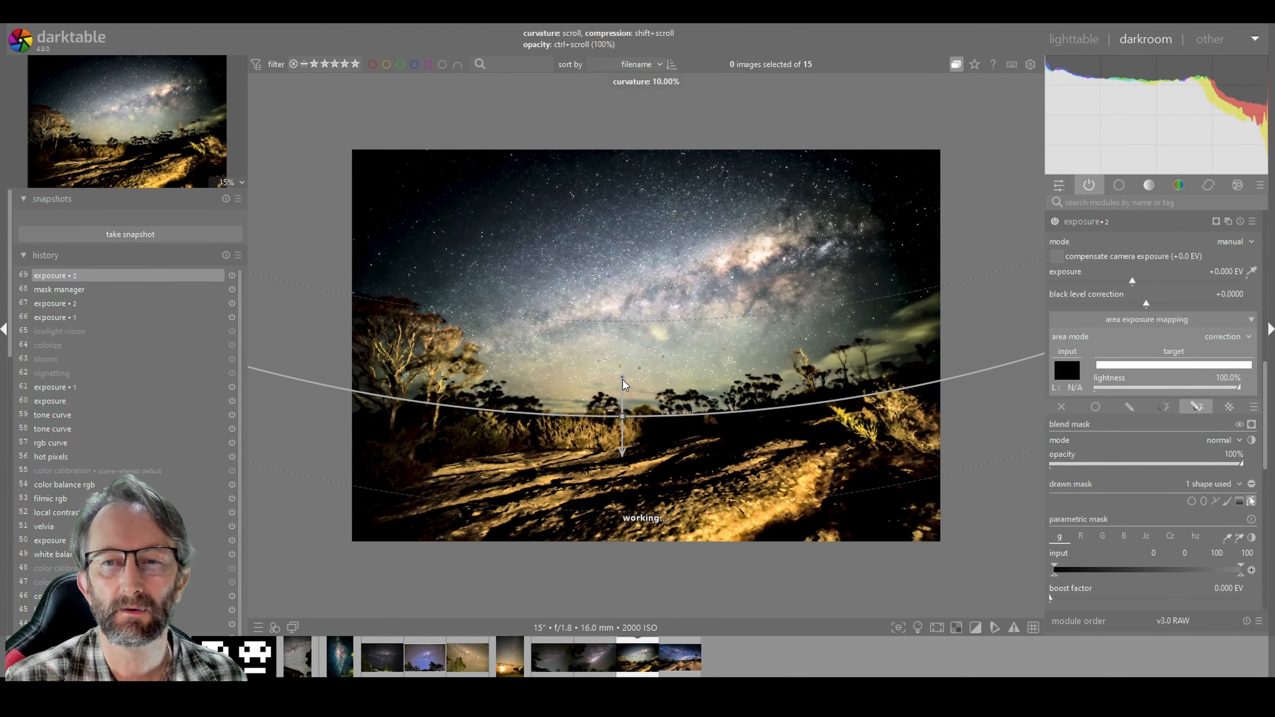
scroll(623, 380, "up", 7)
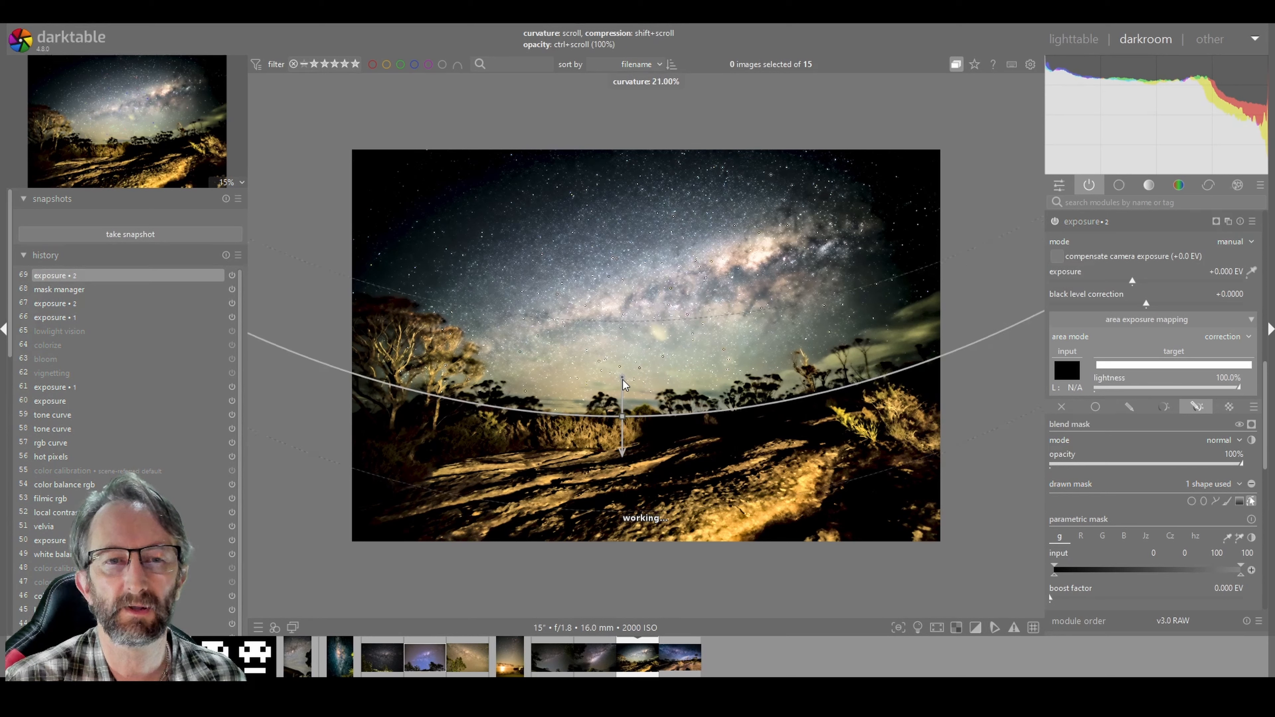
scroll(623, 380, "up", 4)
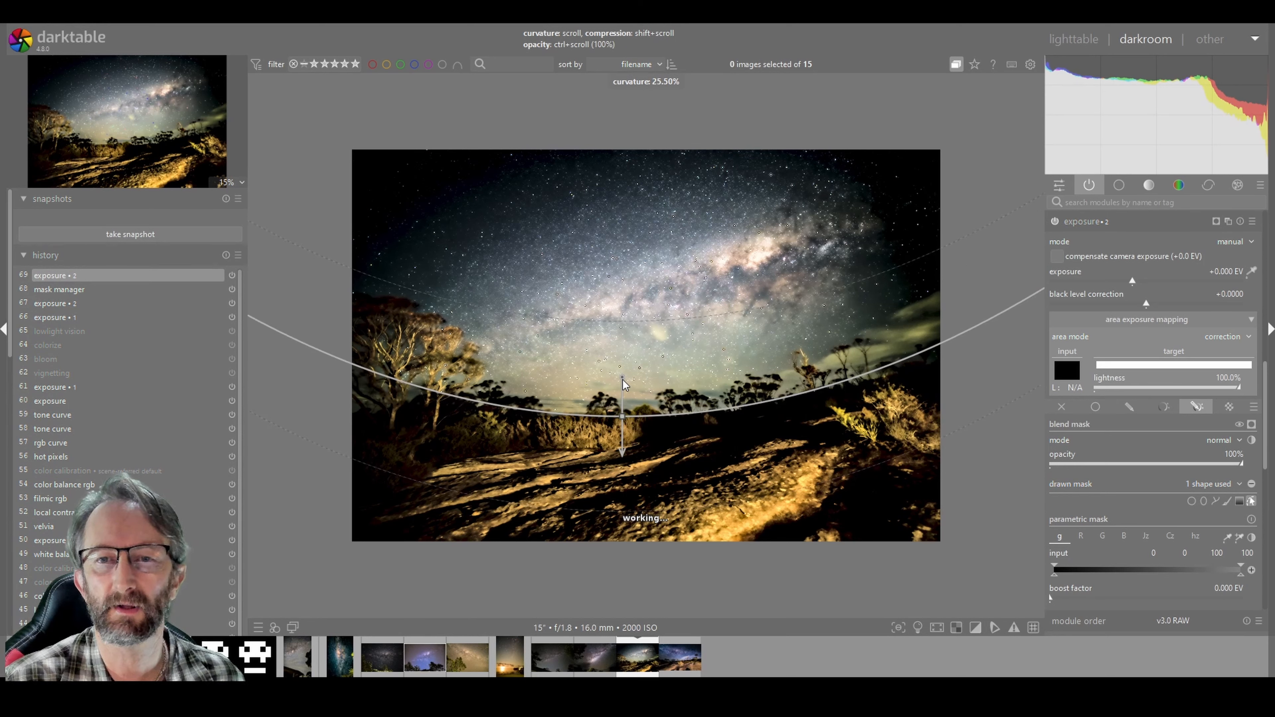
scroll(623, 379, "up", 7)
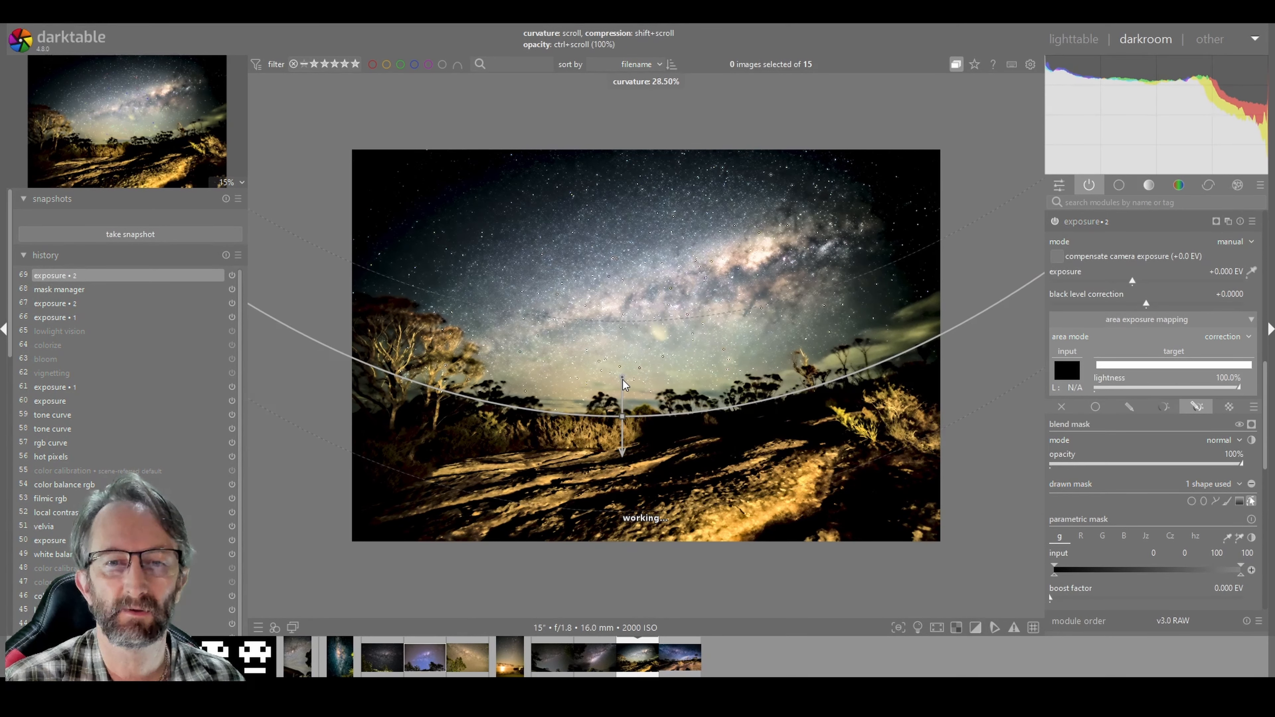
scroll(622, 380, "up", 2)
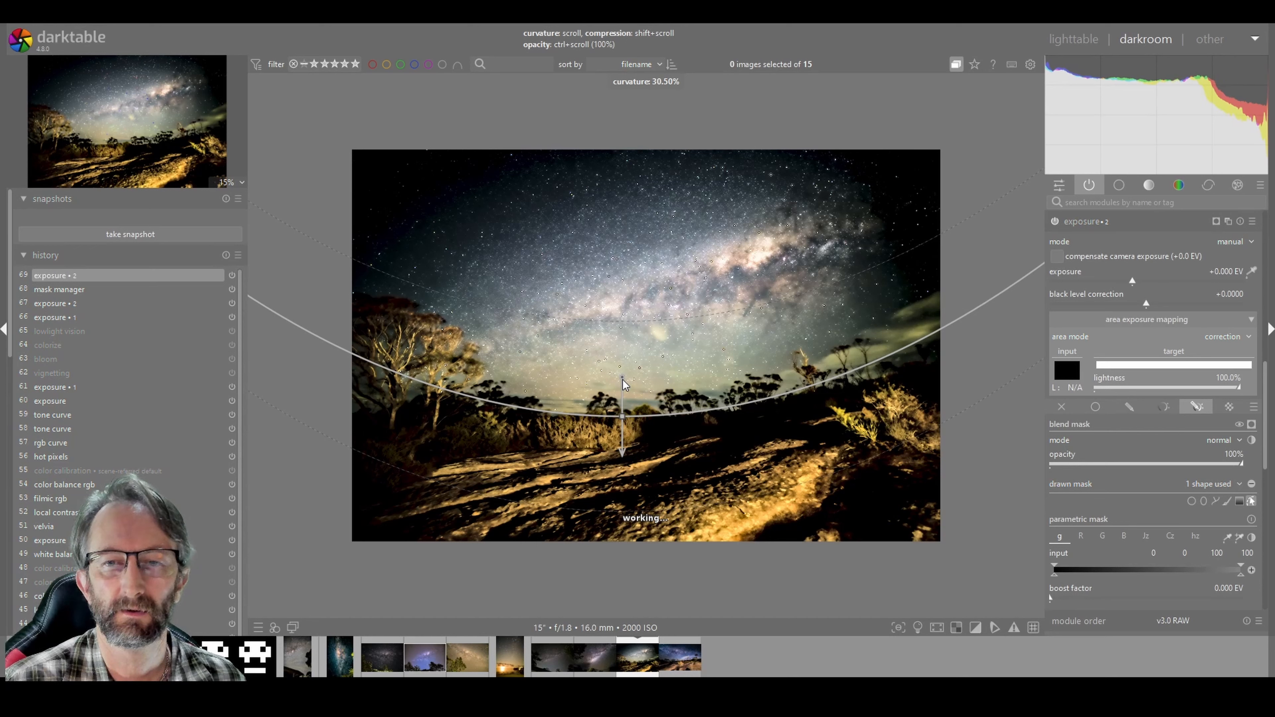
scroll(622, 380, "up", 1)
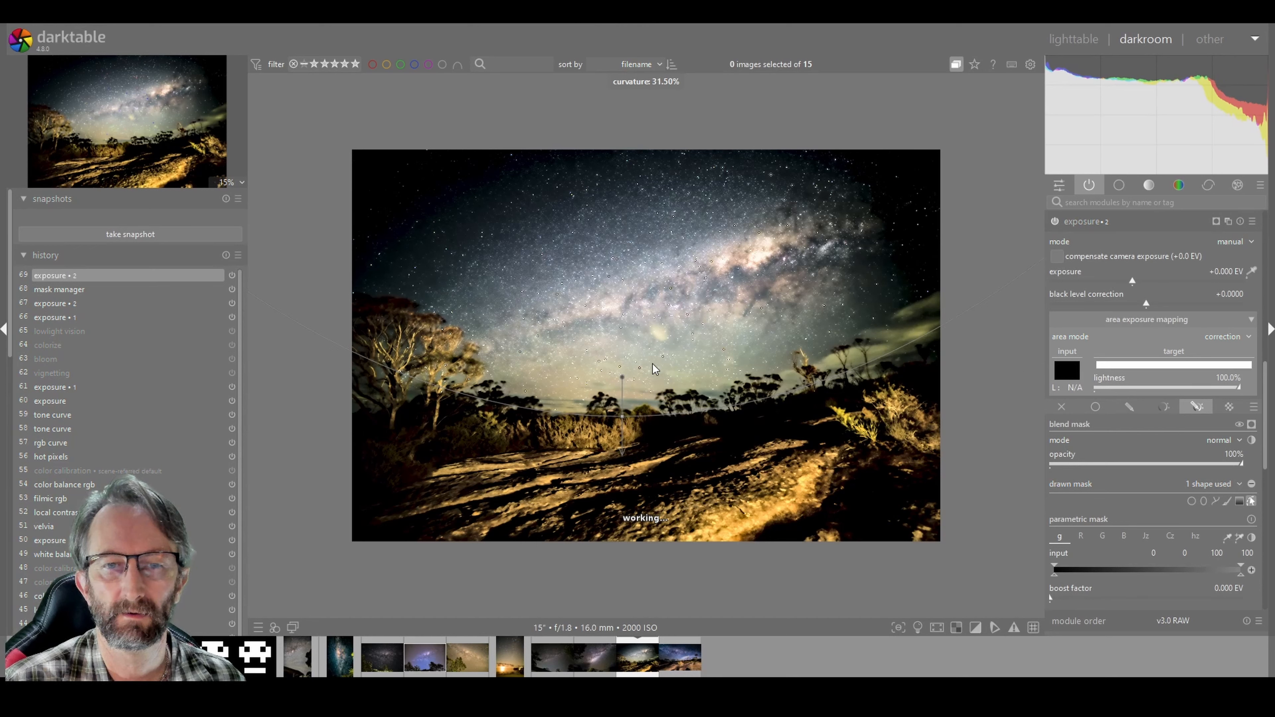
left_click_drag(626, 416, 632, 462)
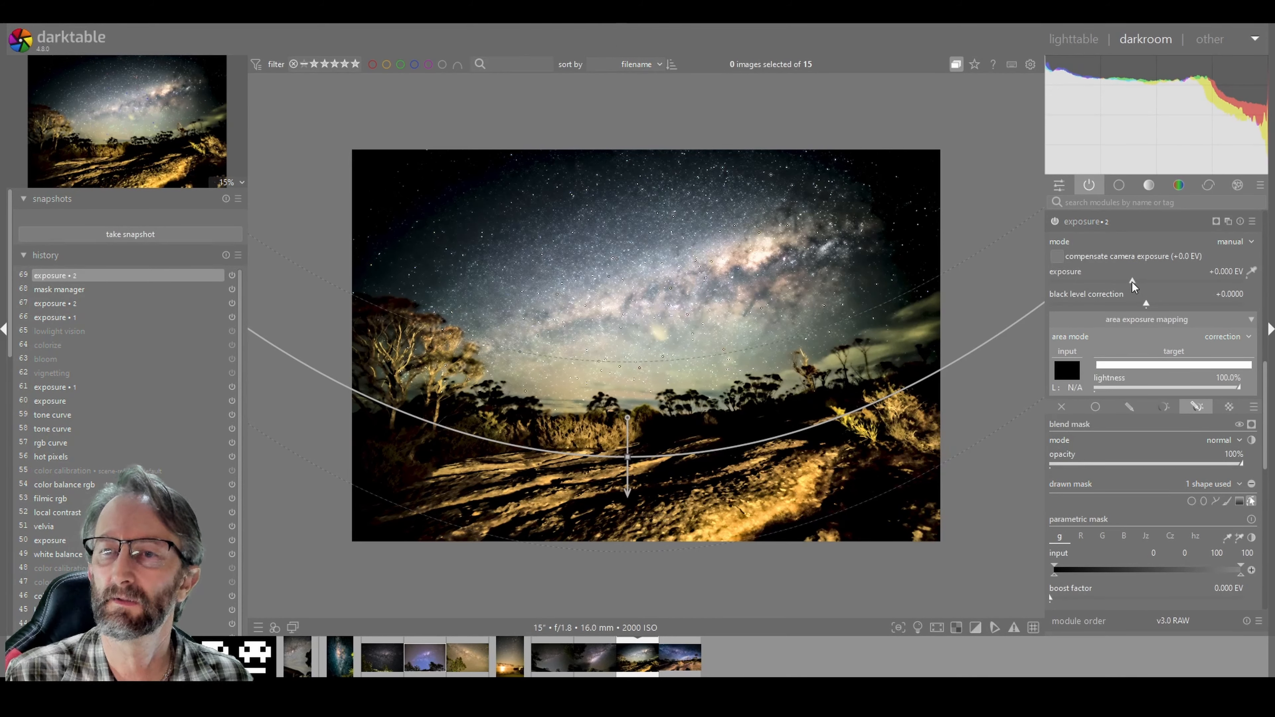
Set the exposure 2 instance to +0.860 EV and, with the mask overlay shown, lower the gradient further over the foreground.
left_click_drag(1139, 286, 1154, 288)
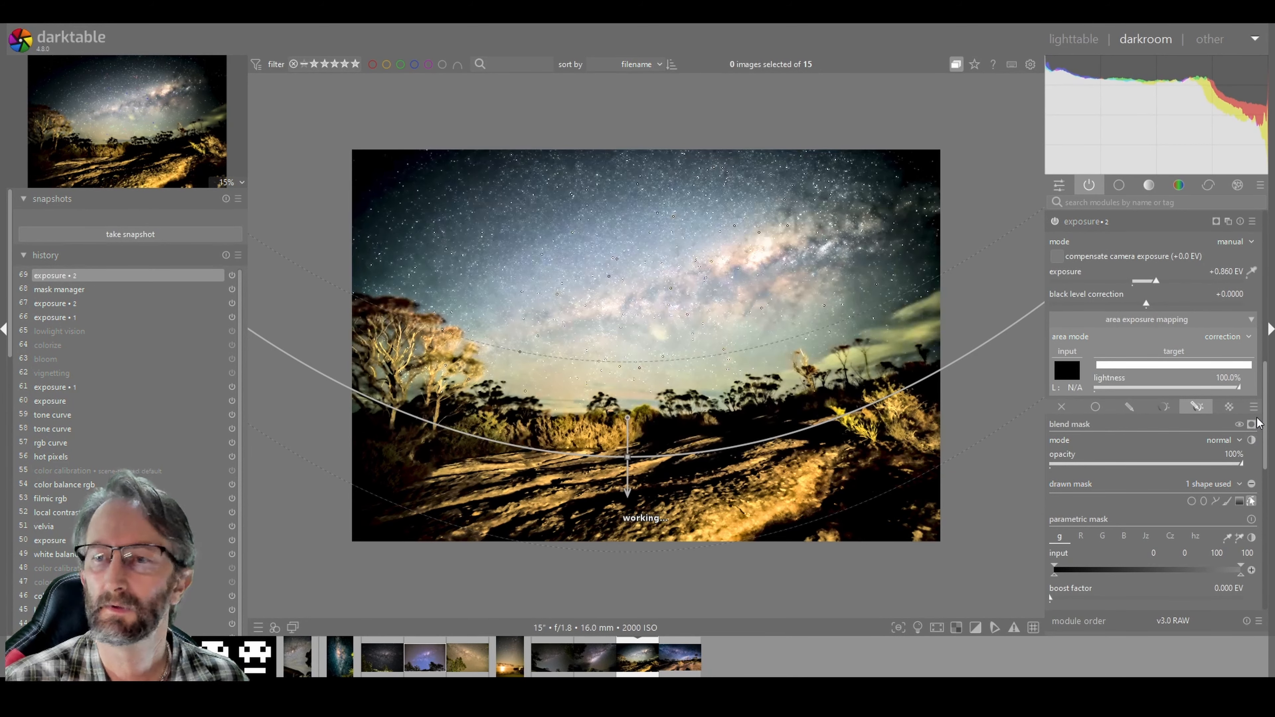
left_click(1252, 425)
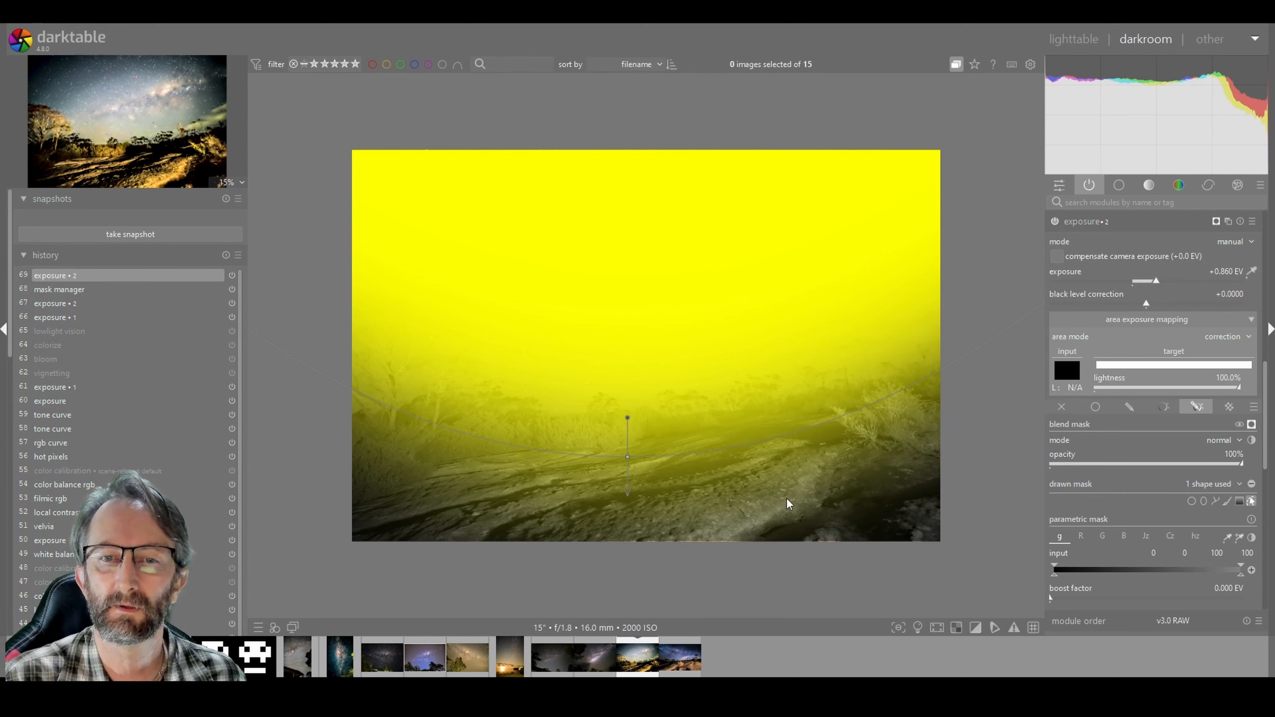
left_click_drag(627, 458, 626, 486)
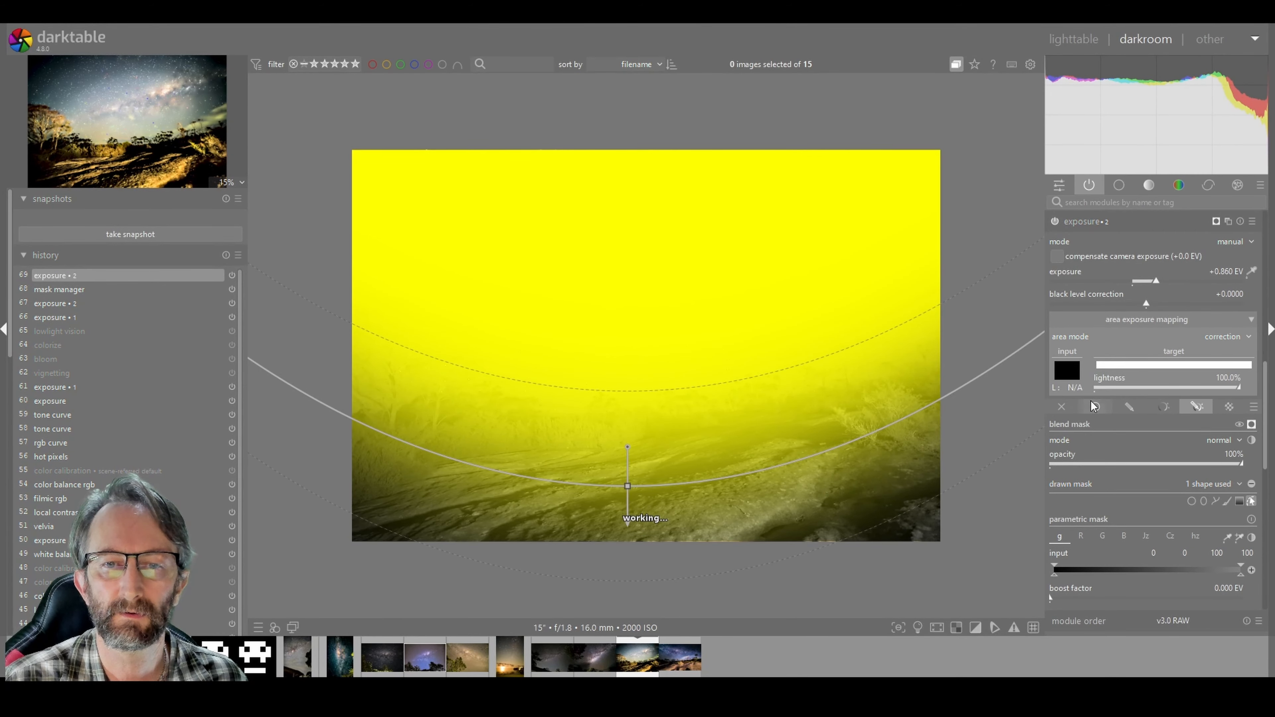
Set the mask combination to exclusive & inverted, raise the gradient to just below the tree line and hide the mask overlay.
scroll(1267, 465, "down", 4)
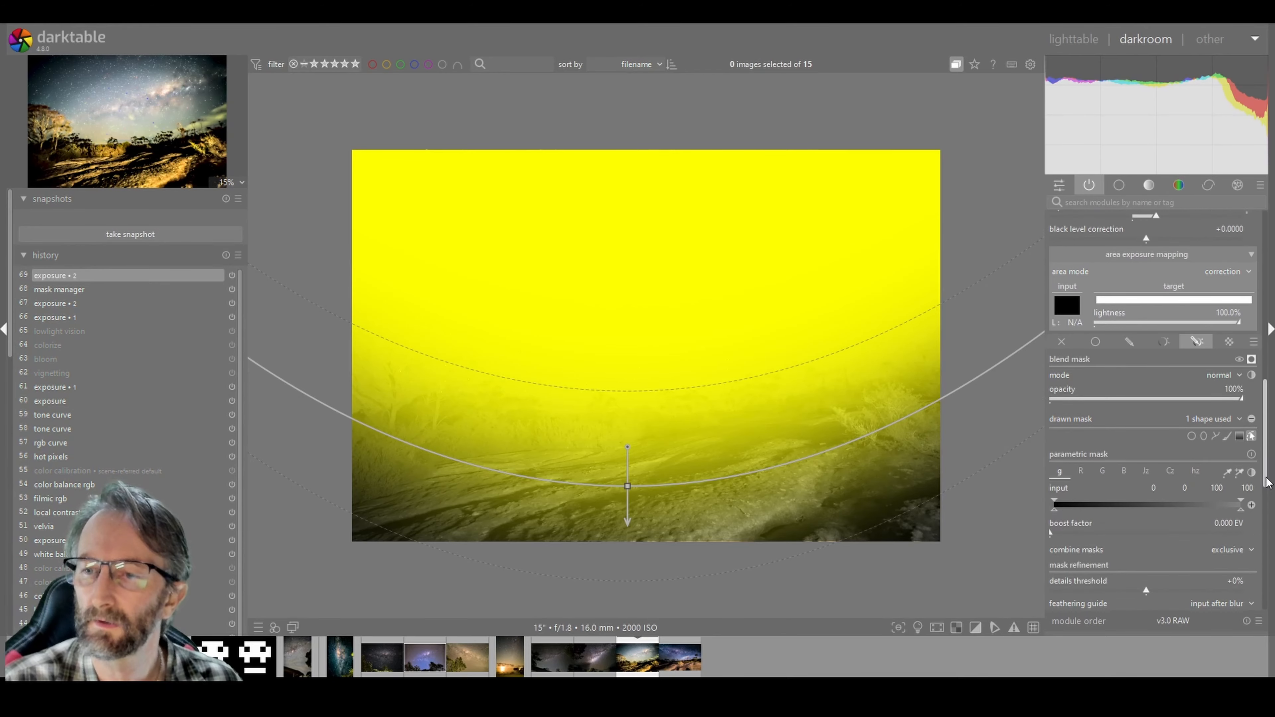
left_click(1247, 459)
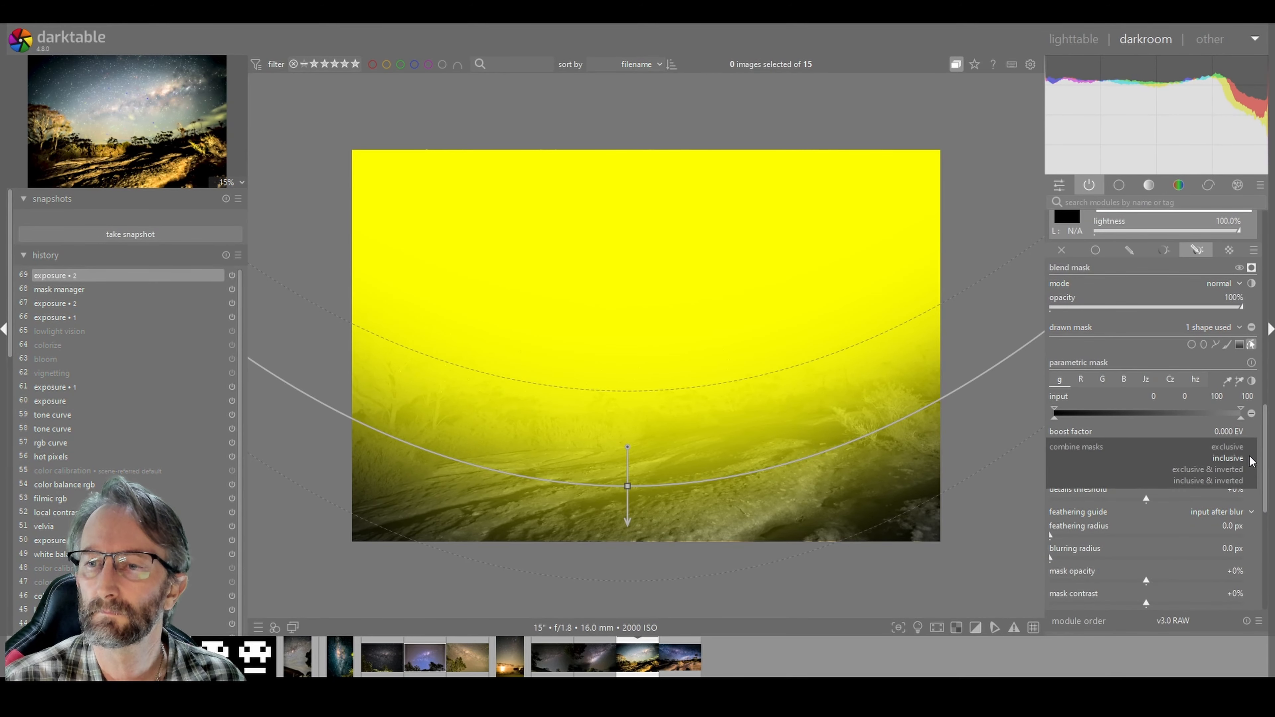
left_click(1219, 467)
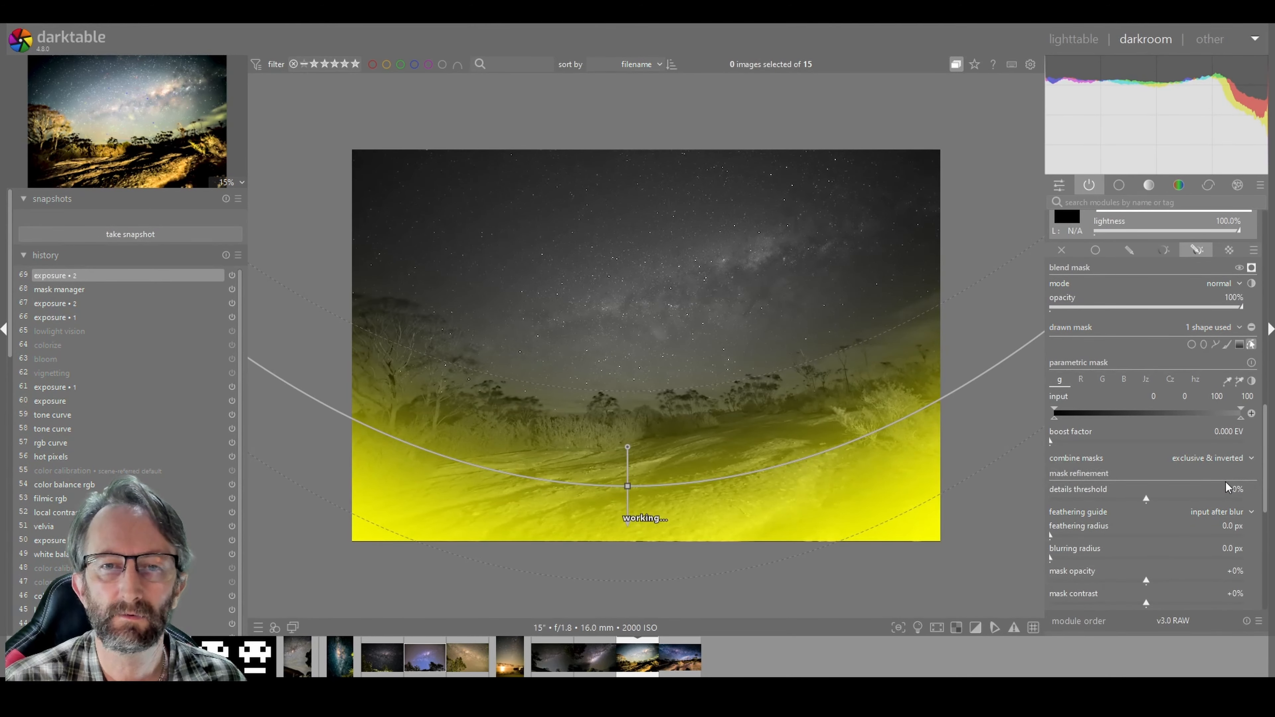
left_click_drag(628, 485, 628, 442)
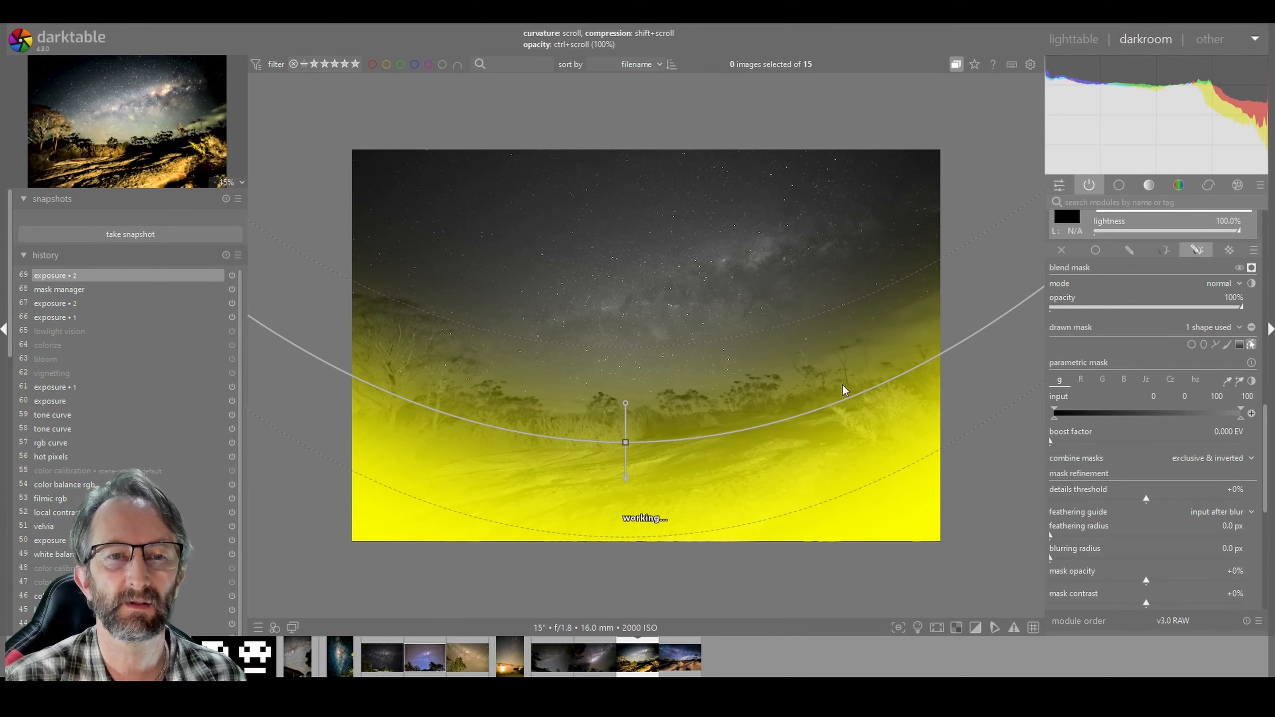
left_click(1251, 268)
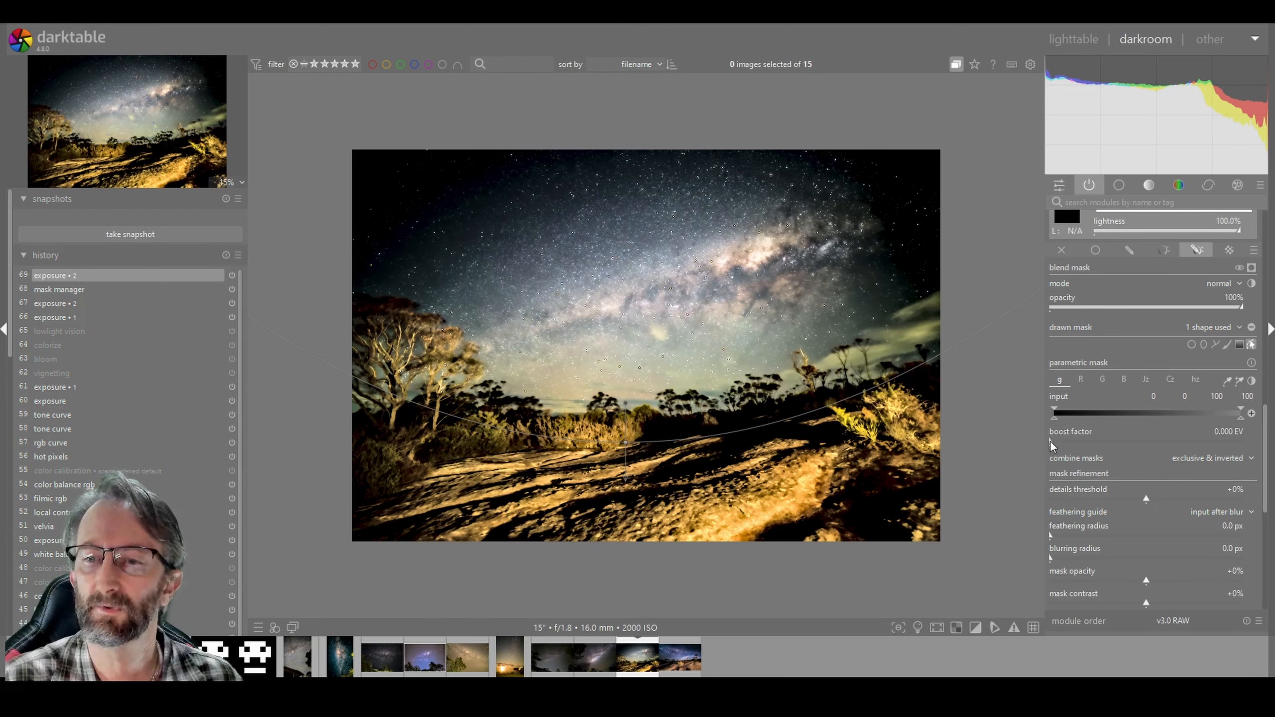
Set the mask's boost factor to 0.432 EV, feathering radius to 60.8 px, blurring radius to 23.6 px, opacity to +23% and contrast to +12%.
left_click_drag(1051, 442, 1062, 443)
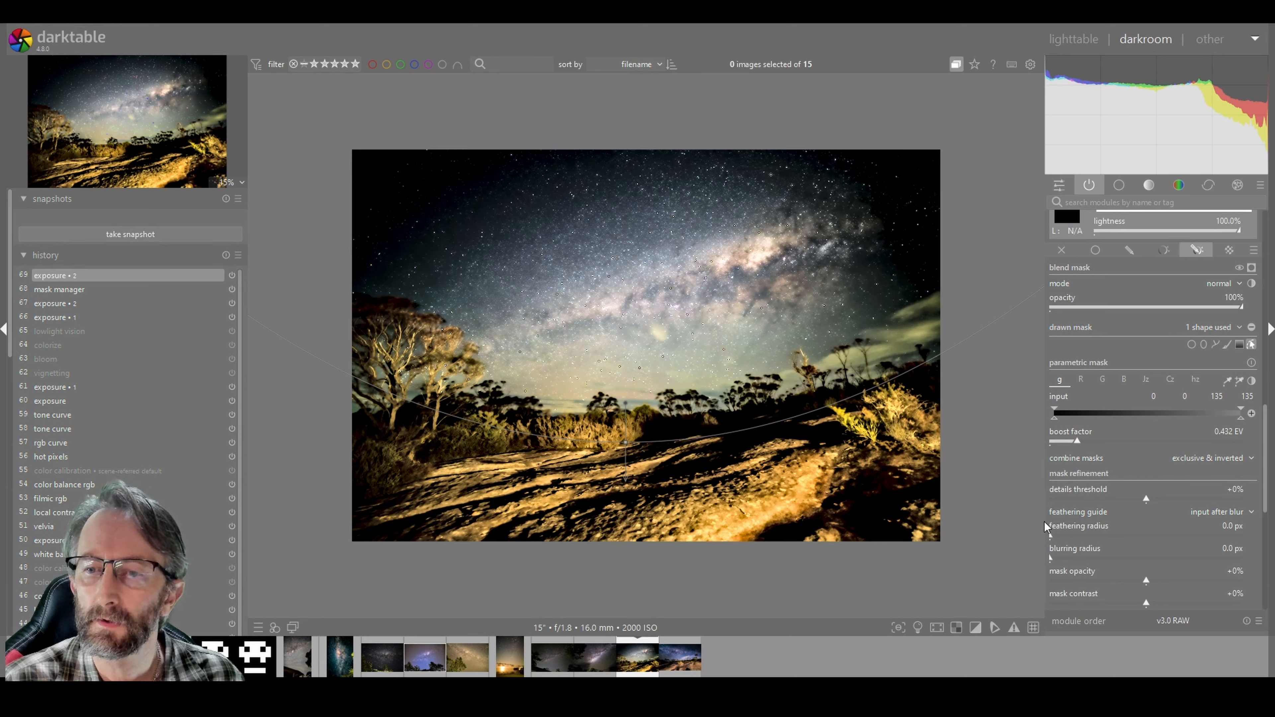
left_click_drag(1051, 537, 1170, 580)
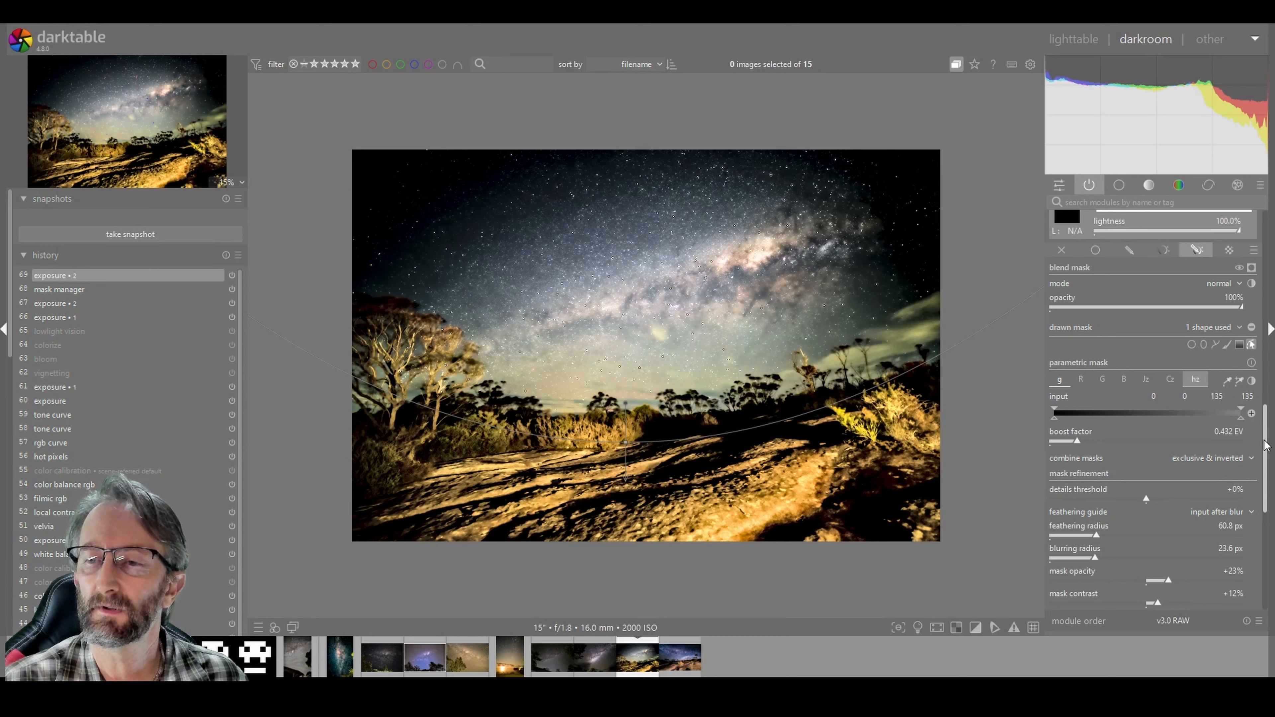
Raise the exposure of the gradient-masked foreground instance to +1.459 EV.
scroll(1266, 446, "up", 5)
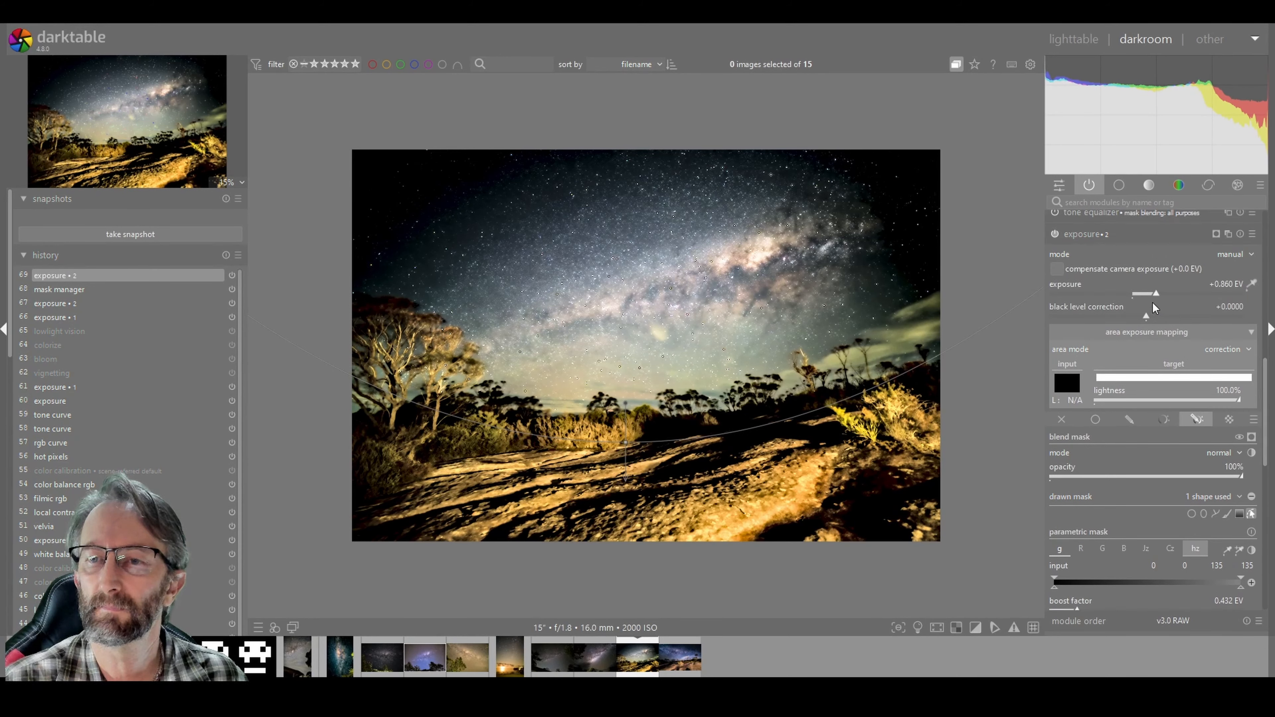
left_click(1158, 293)
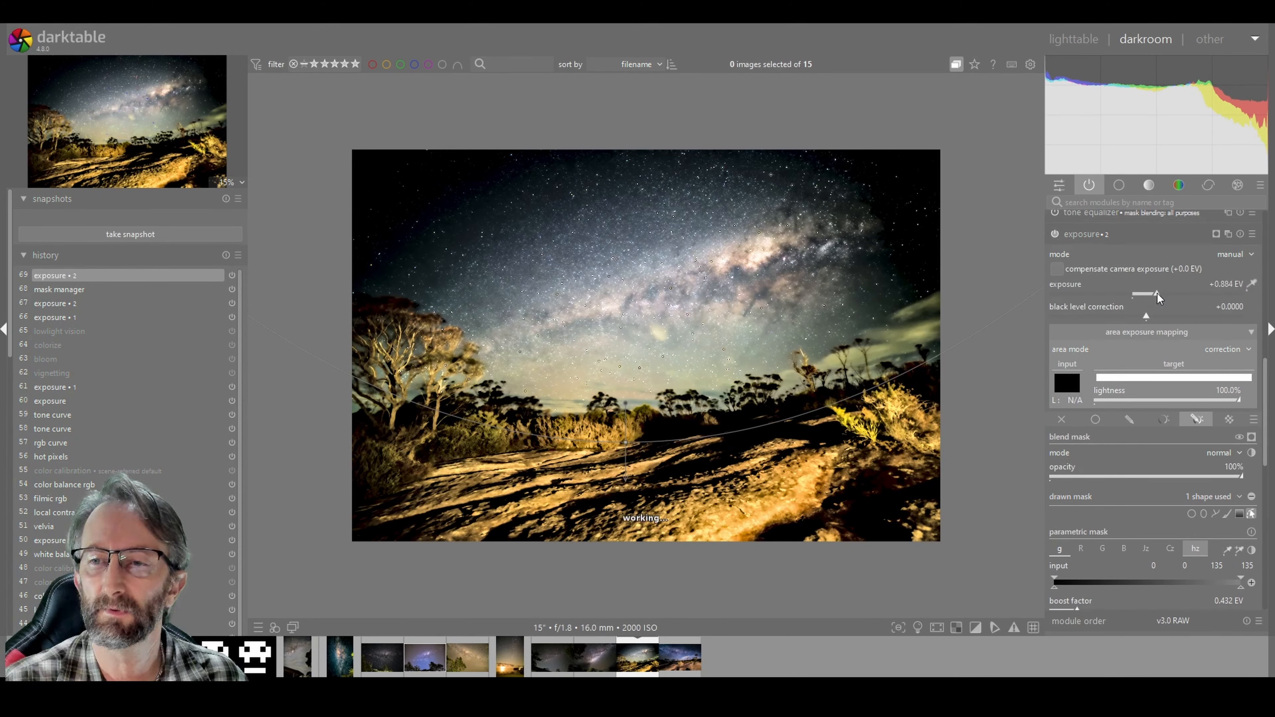
left_click(1168, 297)
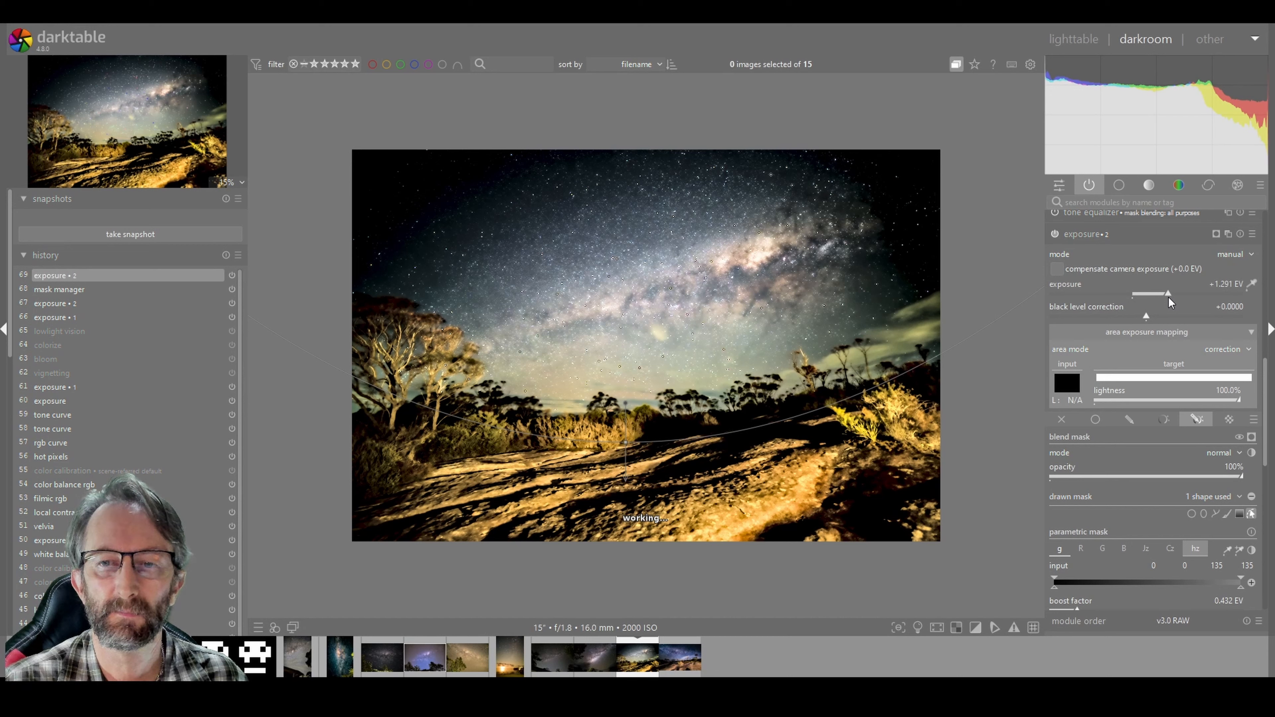
left_click_drag(1169, 297, 1174, 297)
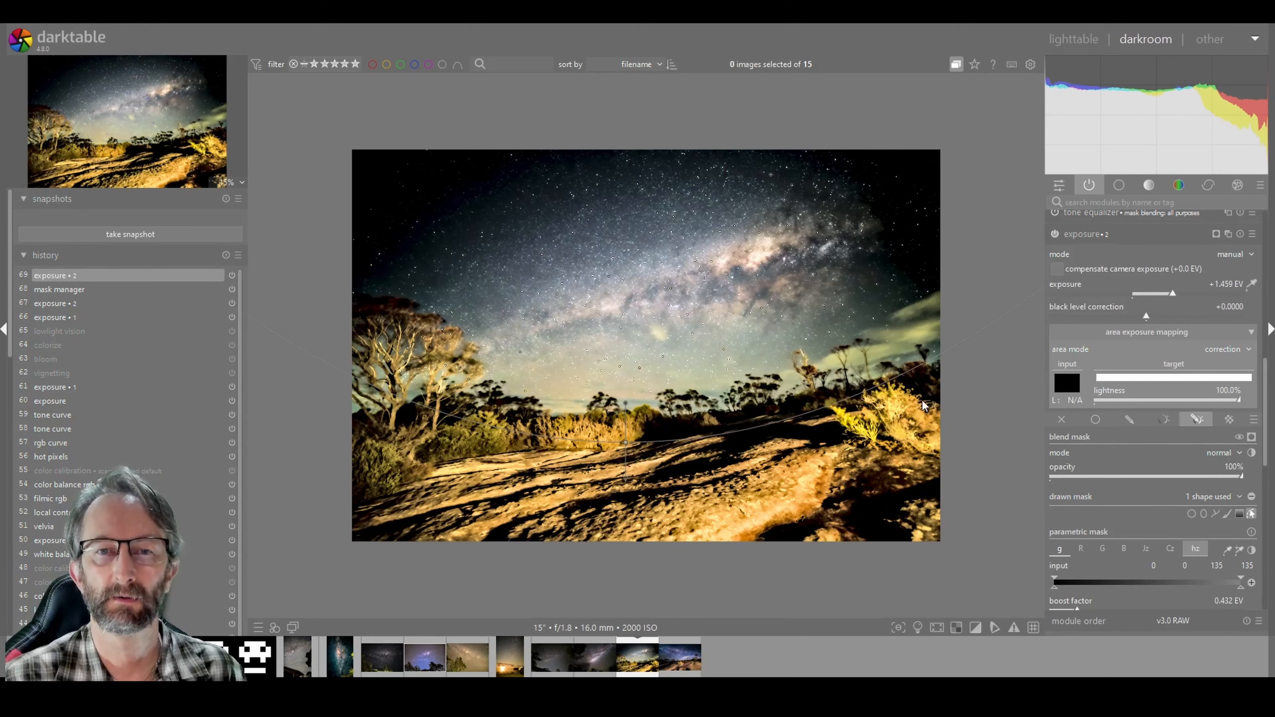
Inspect the brightened foreground and tree line up close, and return to the whole photo.
scroll(718, 501, "up", 3)
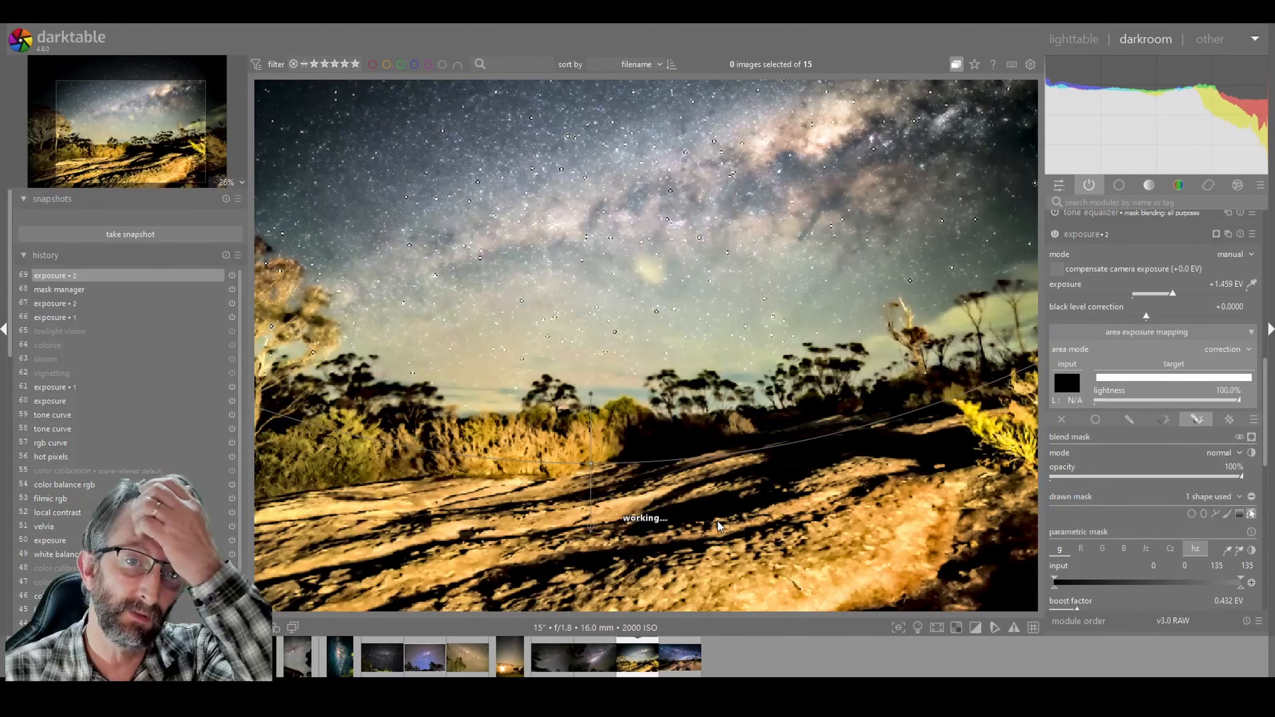
scroll(725, 528, "down", 2)
scroll(725, 528, "down", 1)
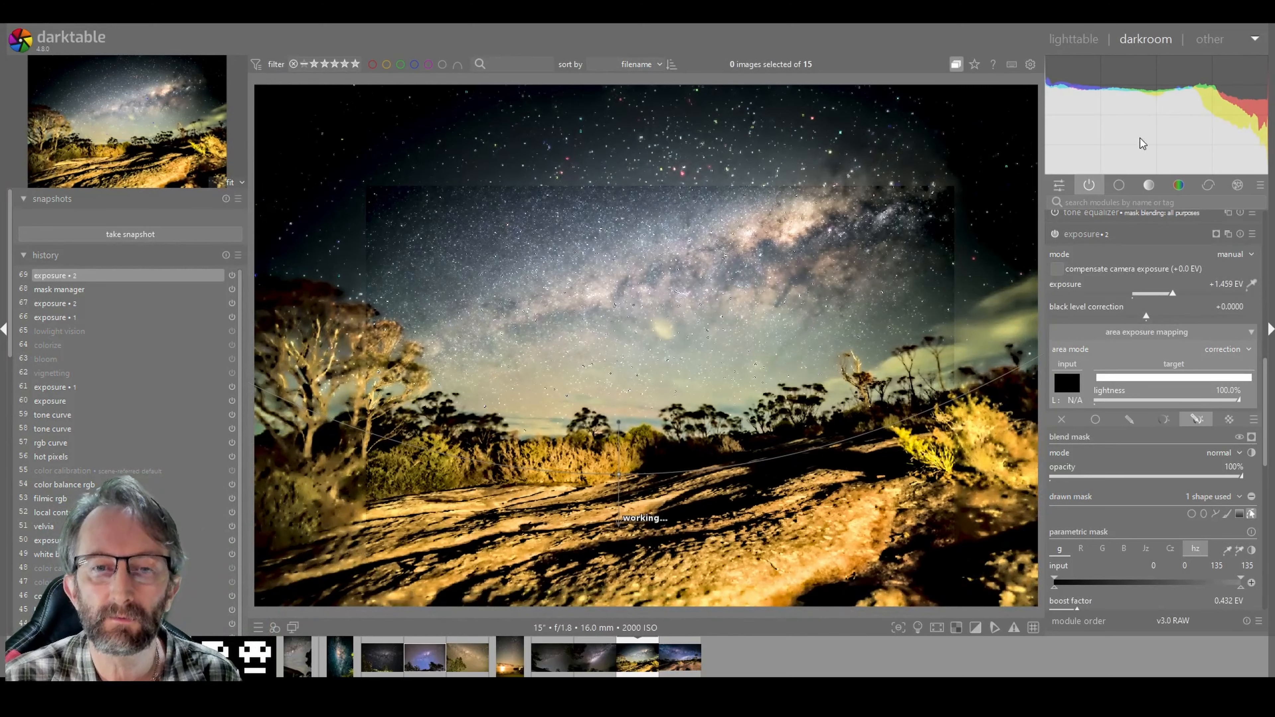
View the edited photo full screen in the slideshow view, leave it and try to return to the darkroom.
left_click(1256, 42)
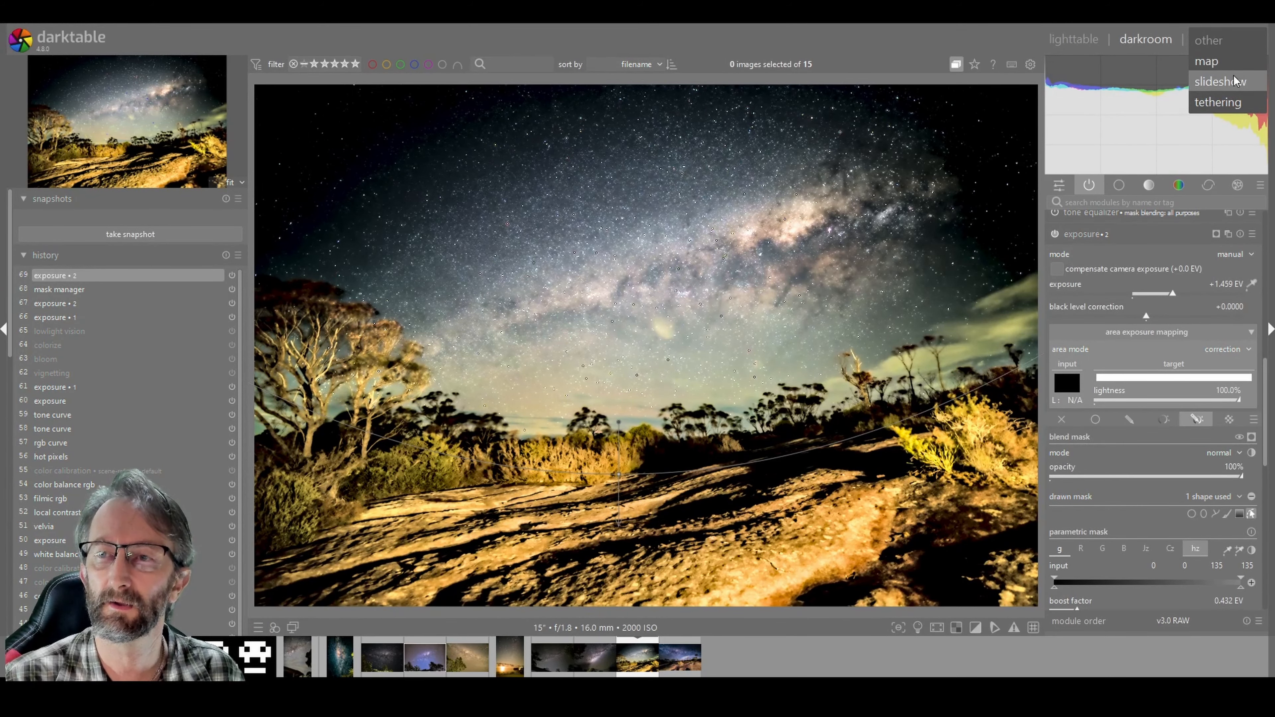
left_click(1220, 81)
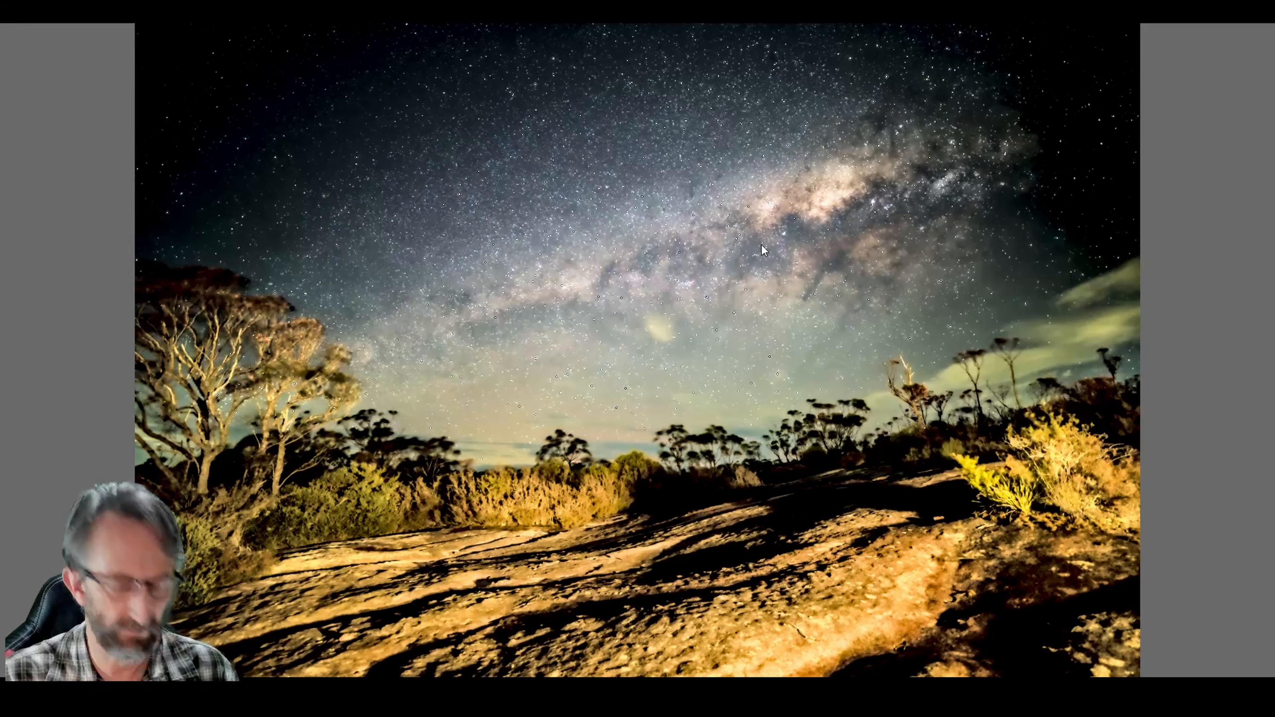
key("Escape")
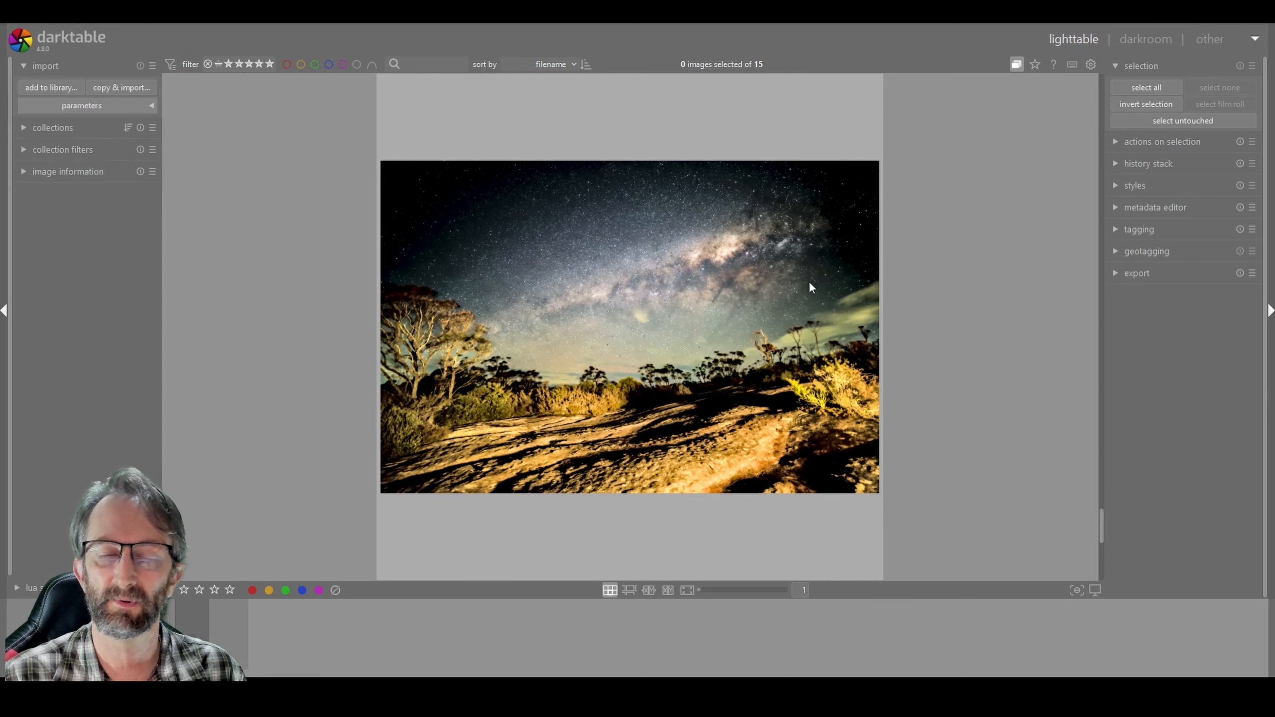
left_click(1154, 42)
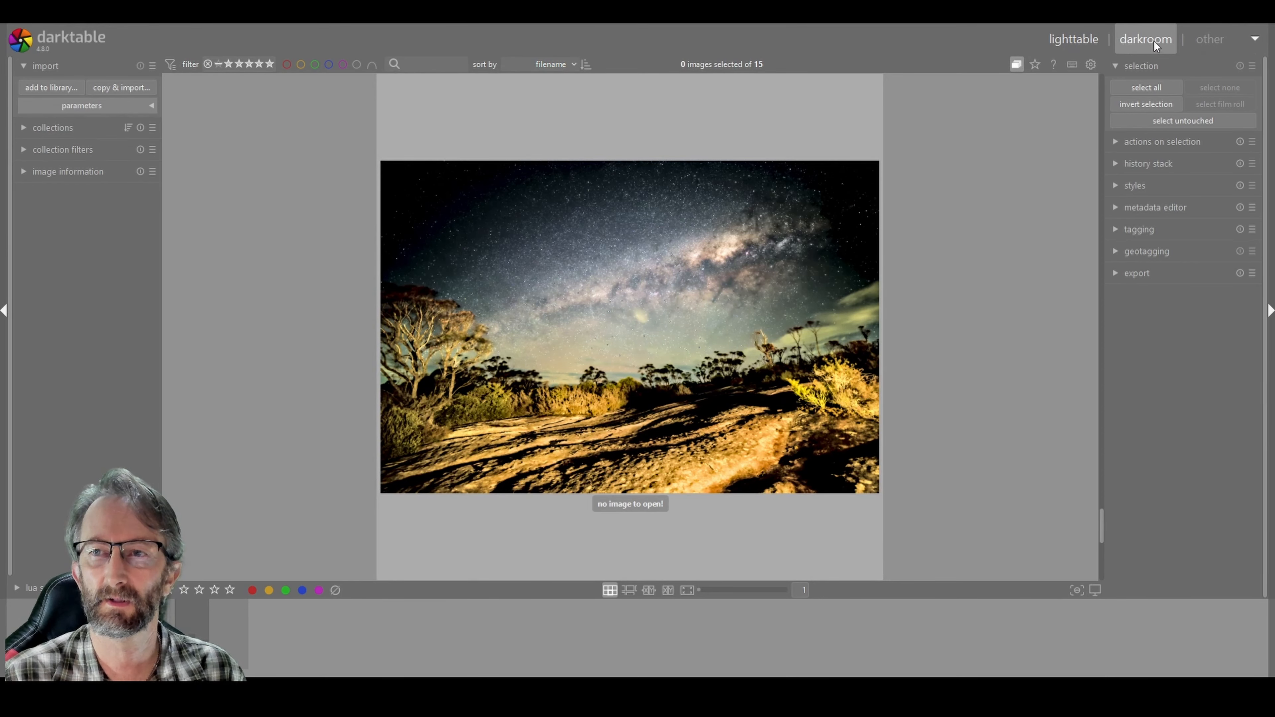
Reopen the Milky Way photo in the darkroom and add a new exposure instance with a drawn and parametric mask.
double_click(632, 380)
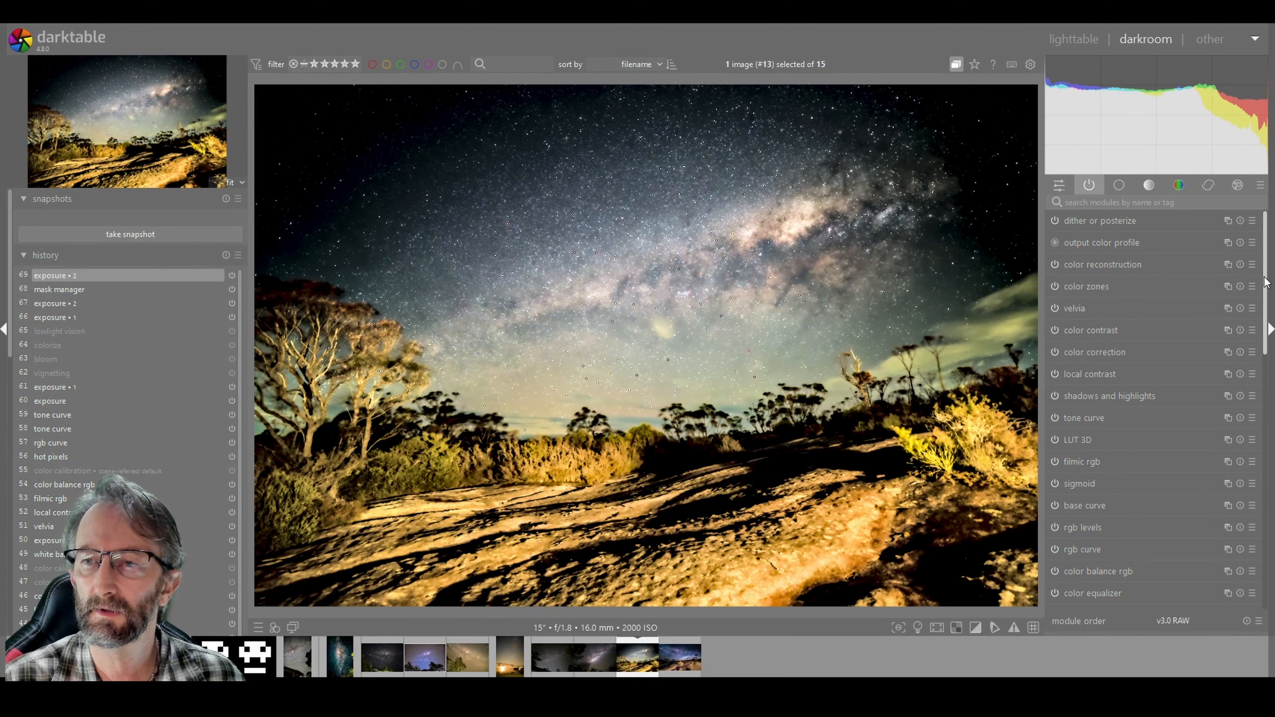
left_click_drag(1266, 281, 1254, 397)
scroll(1254, 402, "up", 4)
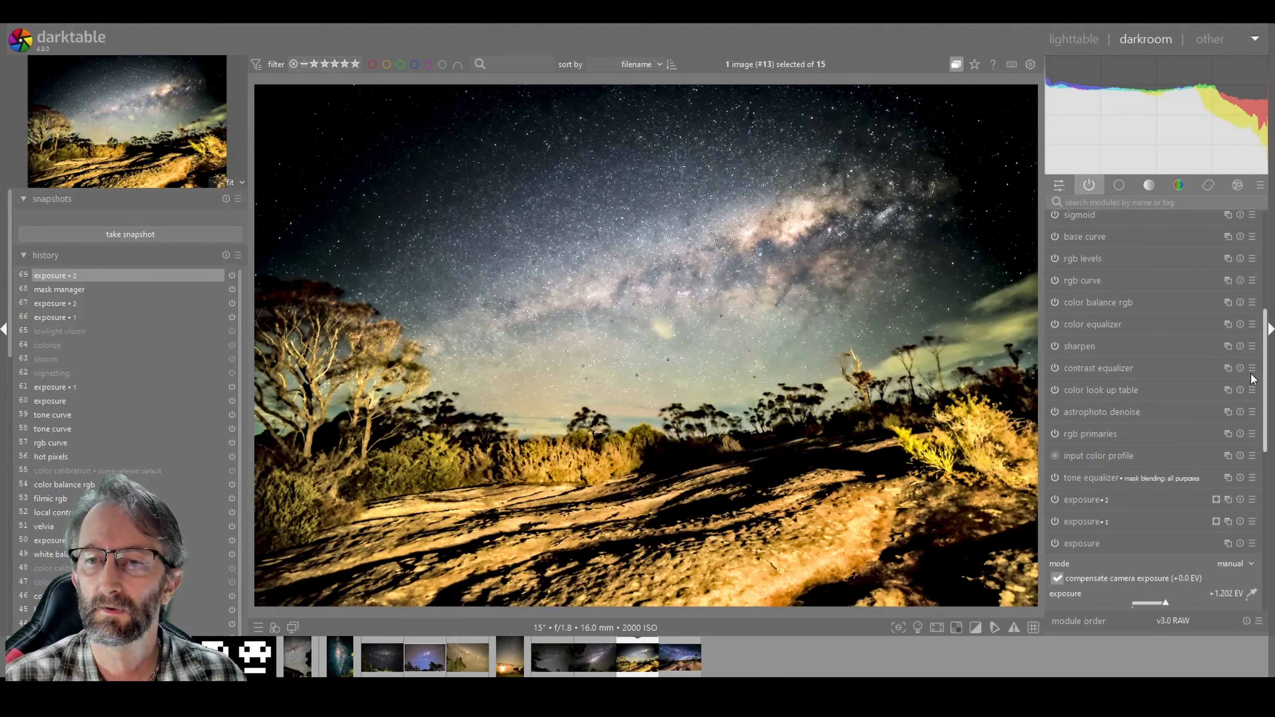
scroll(1253, 382, "down", 4)
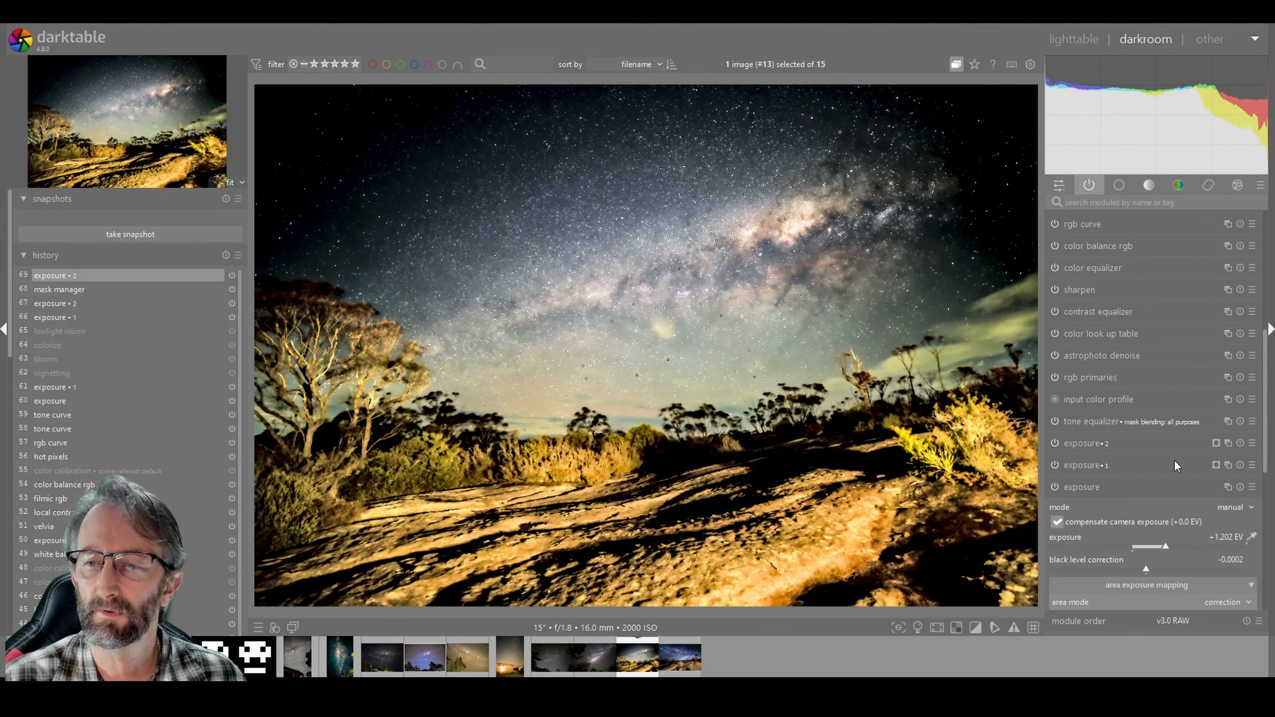
left_click(1229, 443)
left_click(1183, 456)
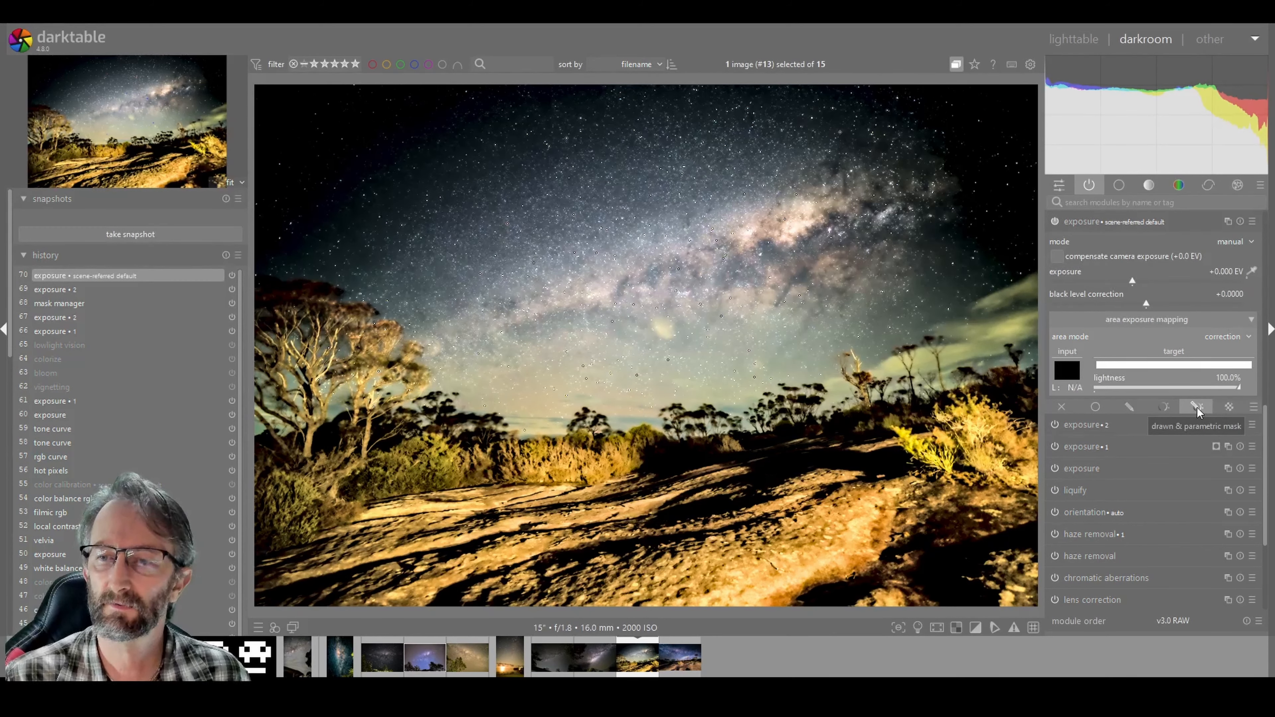
left_click(1197, 408)
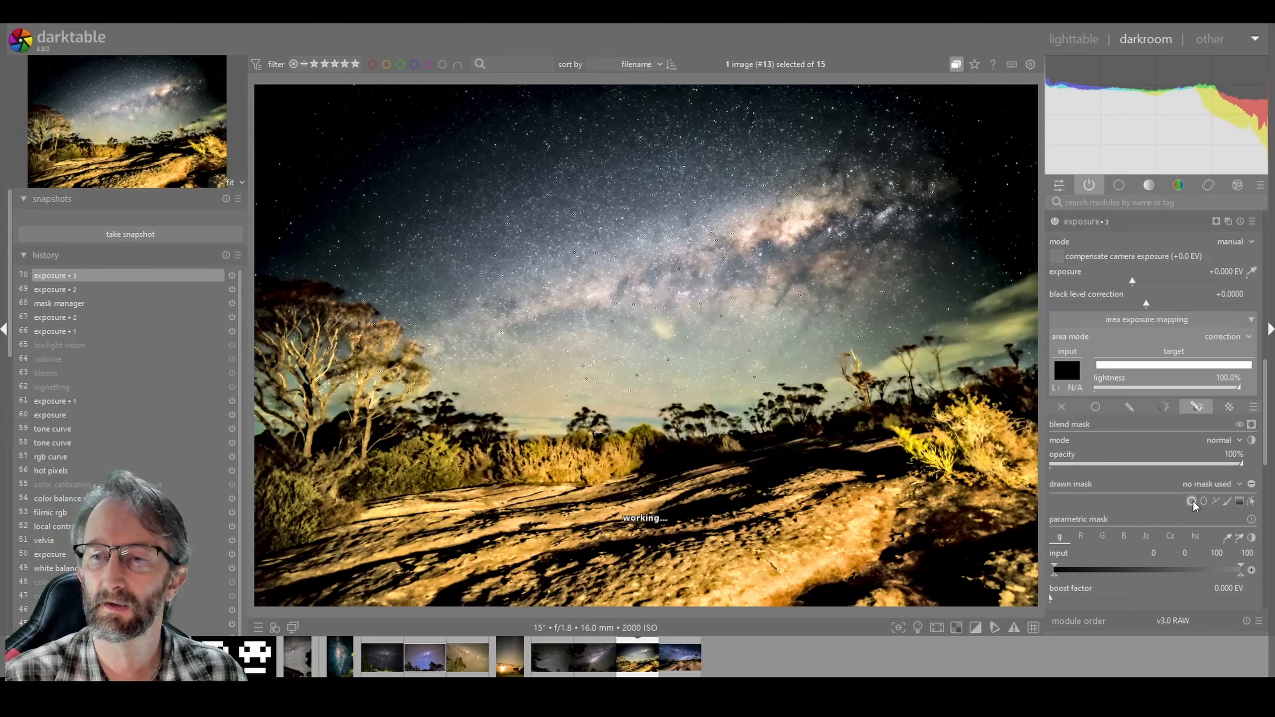
Brush a mask stroke along the dark band of the Milky Way from the tree to the bright core, and check its coverage.
left_click(1225, 499)
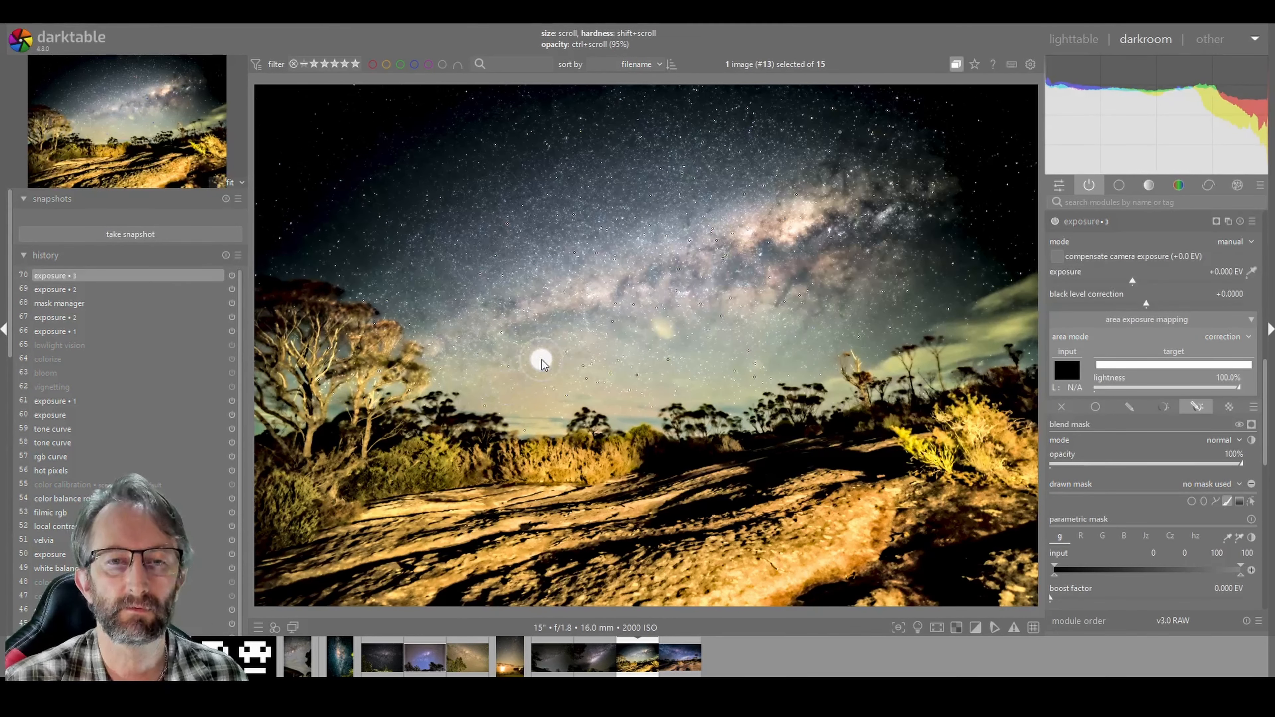
scroll(542, 362, "down", 1)
scroll(543, 364, "up", 4)
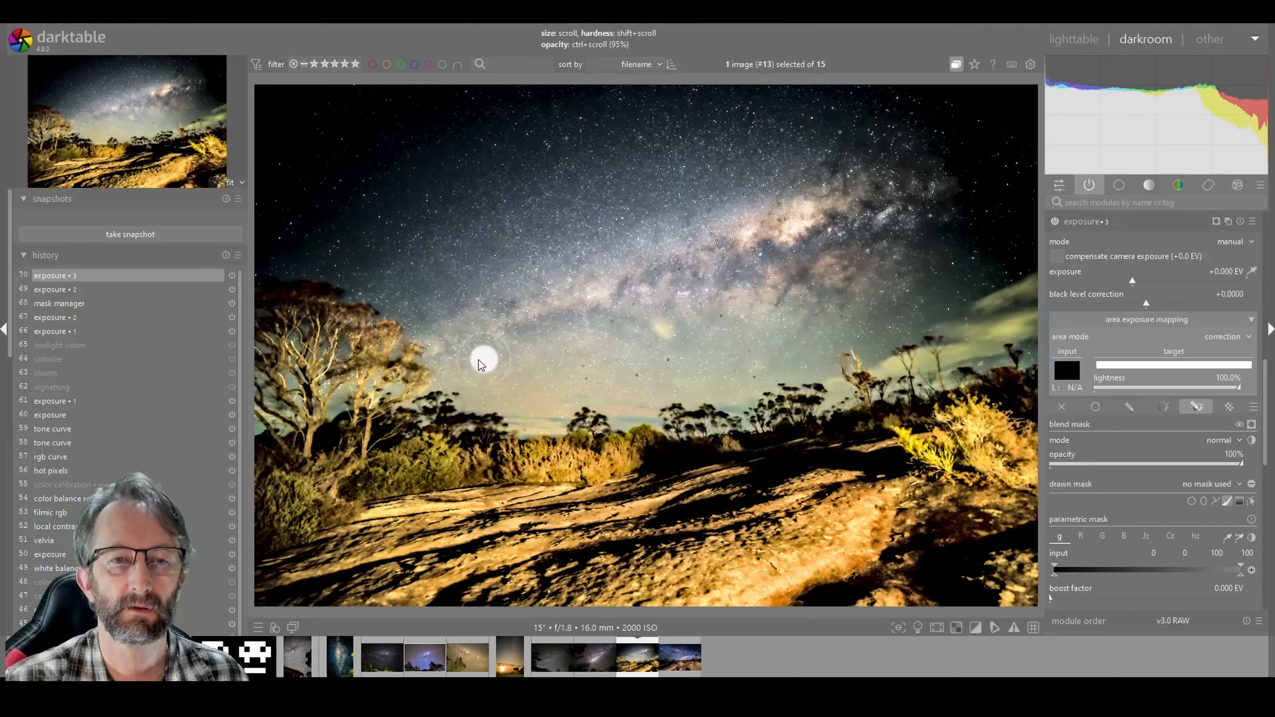
scroll(446, 361, "down", 2)
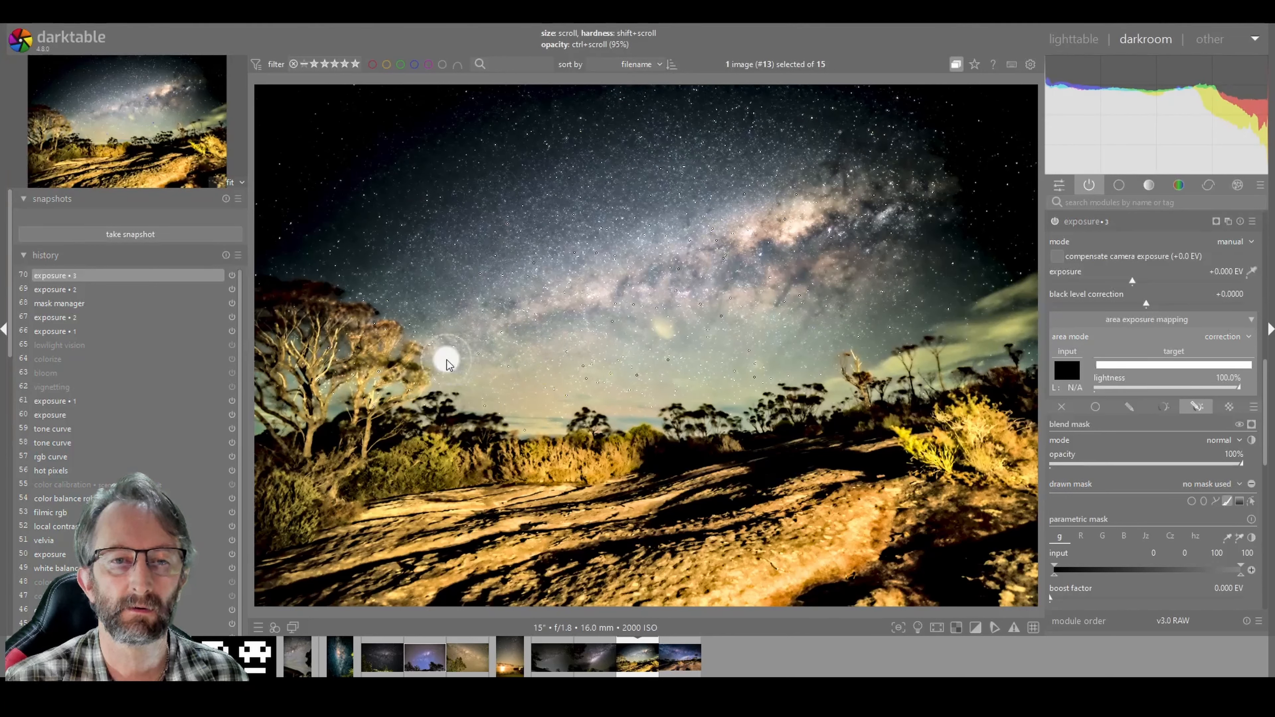
mouse_move(445, 360)
left_mouse_down()
mouse_move(619, 314)
mouse_move(624, 291)
mouse_move(653, 275)
mouse_move(714, 283)
mouse_move(836, 230)
mouse_move(874, 228)
mouse_move(862, 230)
left_mouse_up()
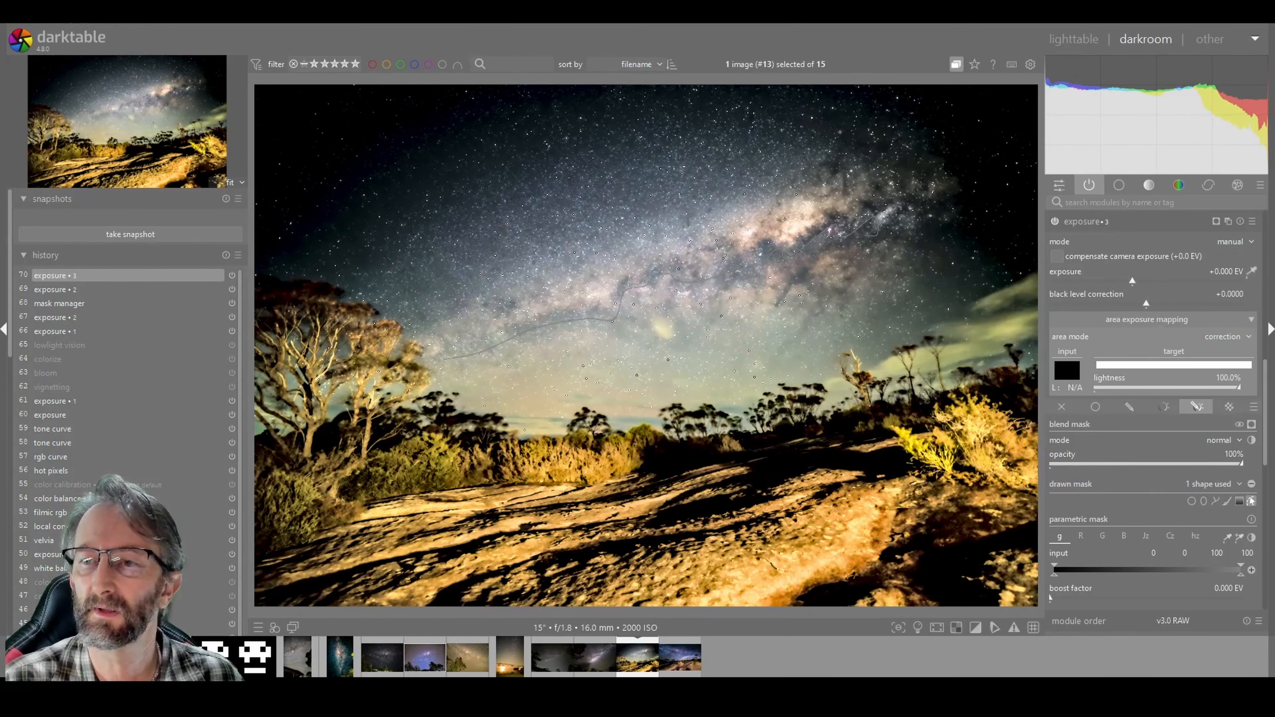
left_click(1250, 424)
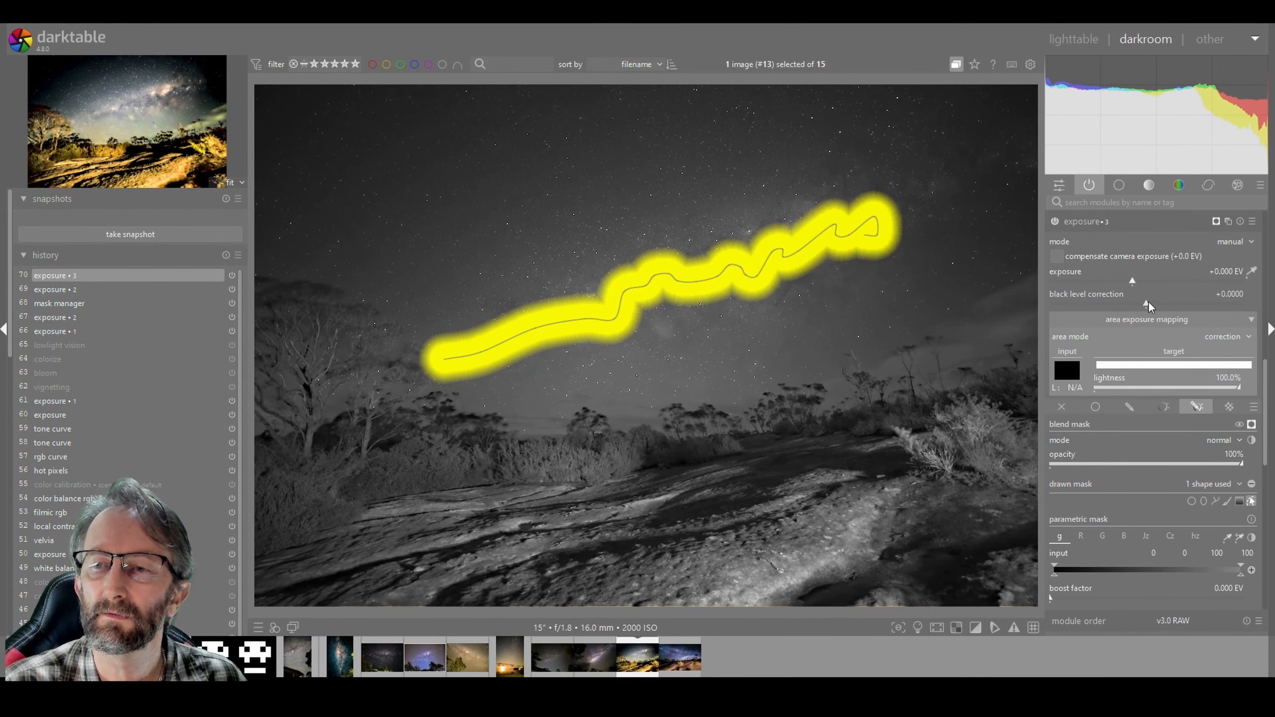
left_click(1250, 425)
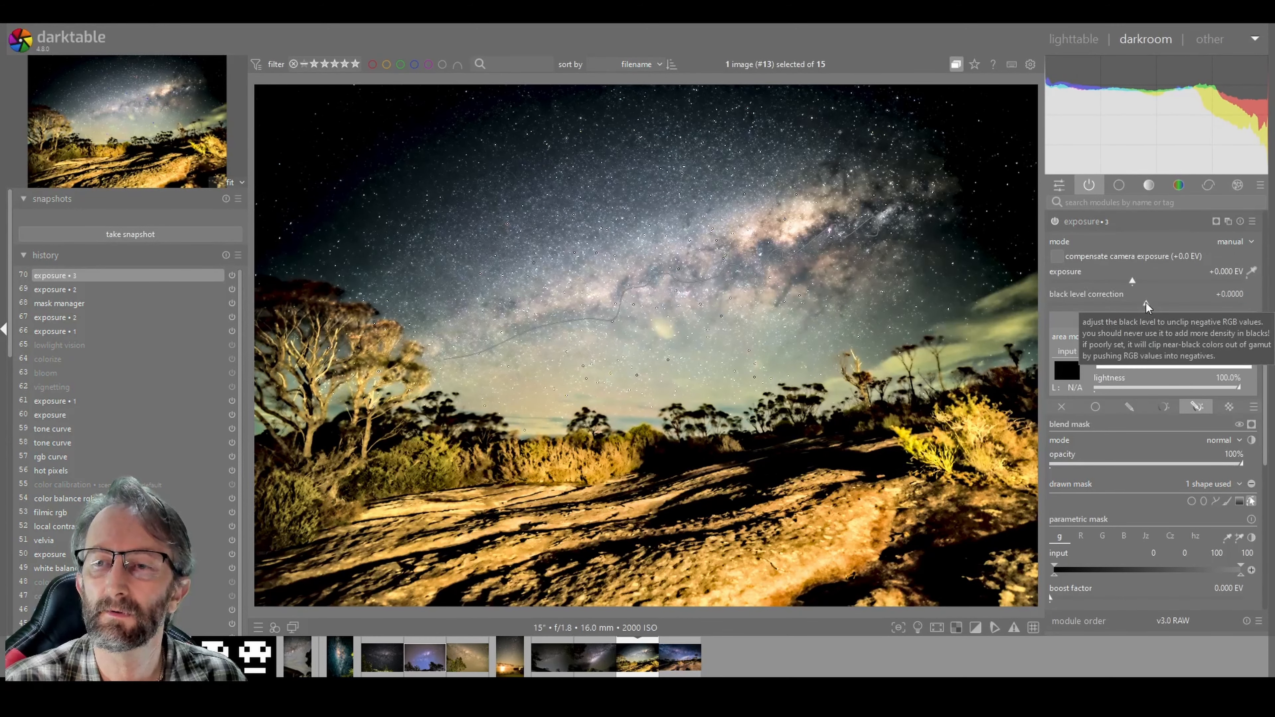
Set the black level correction of the brush-masked exposure instance to +0.0090.
left_click_drag(1147, 306, 1169, 308)
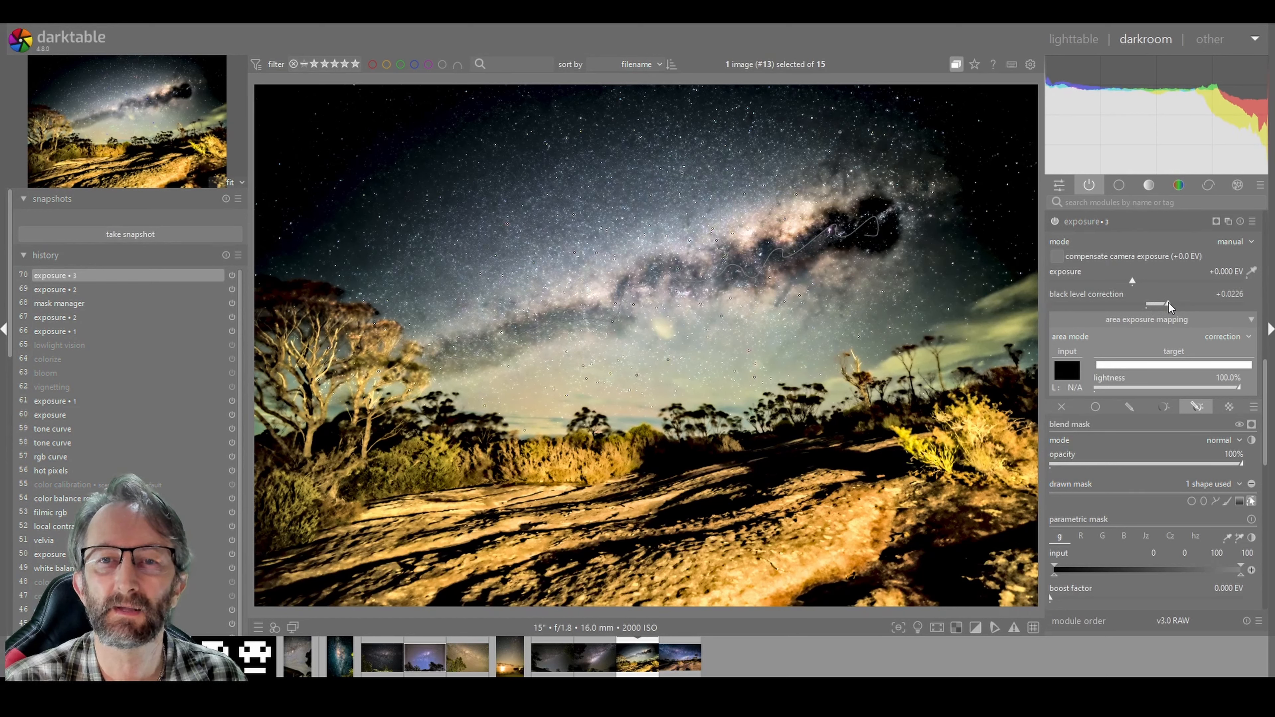
left_click_drag(1168, 307, 1155, 307)
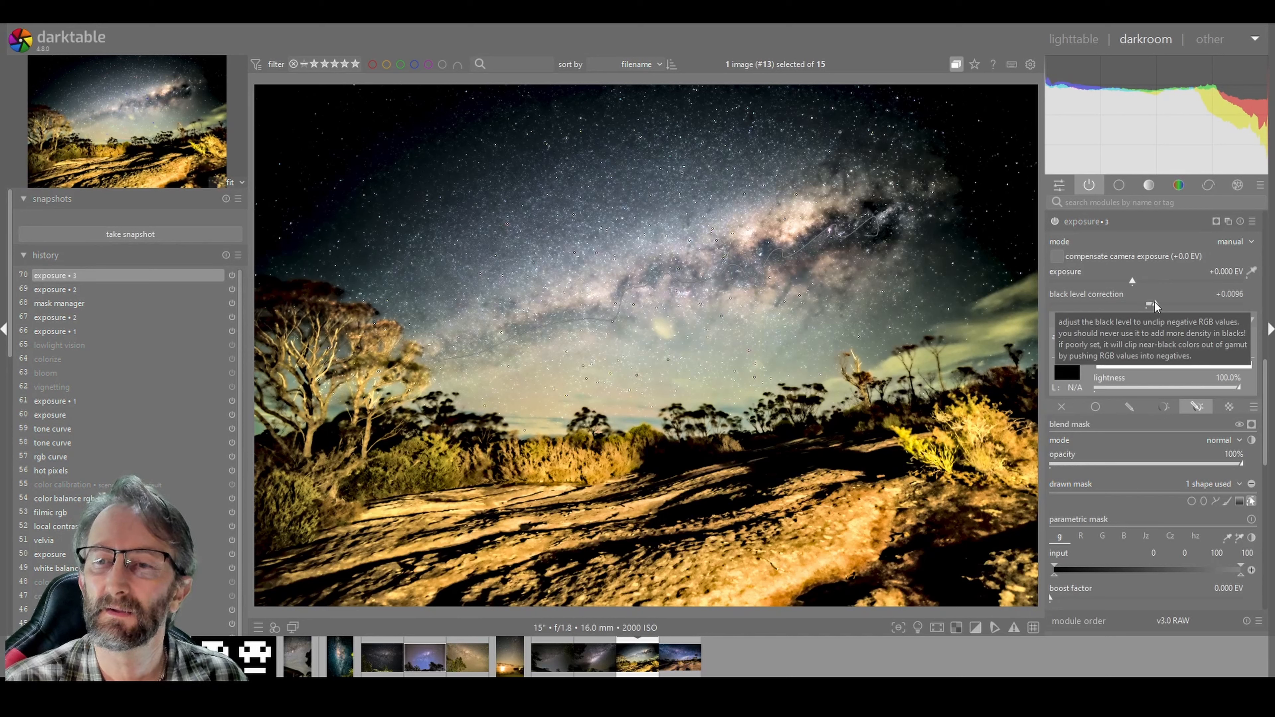
left_click_drag(1155, 307, 1154, 307)
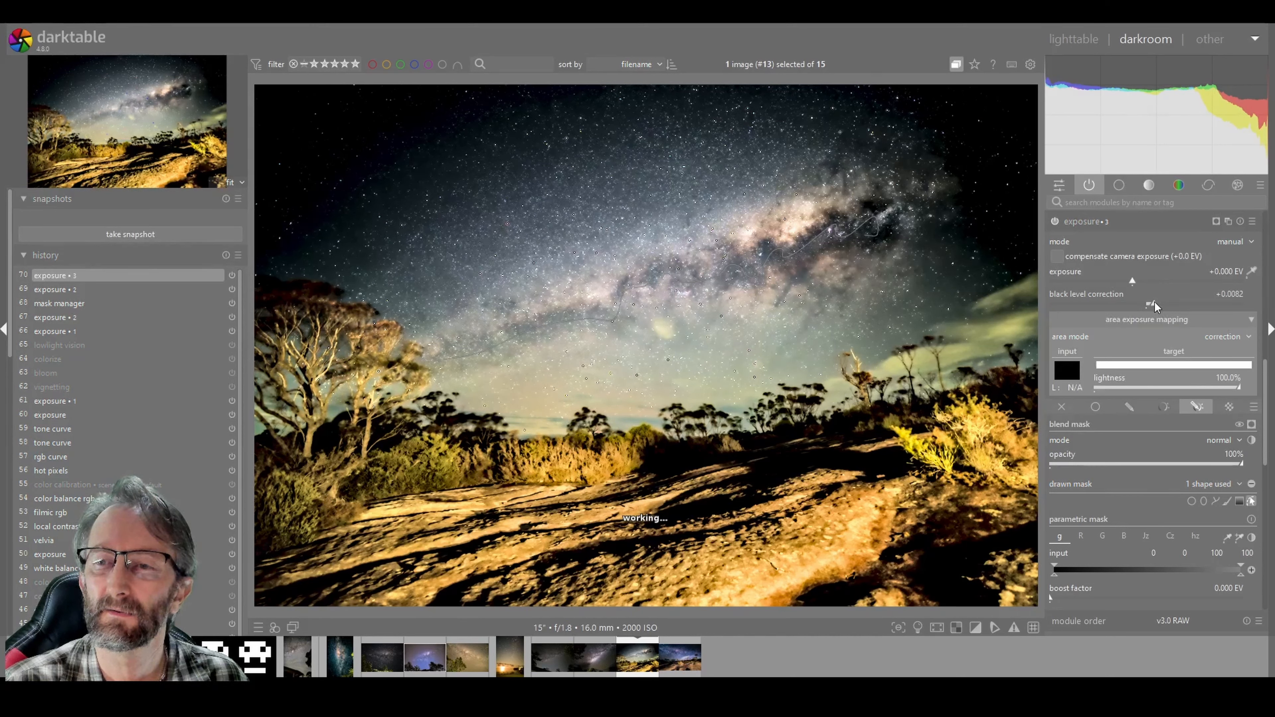
right_click(1154, 305)
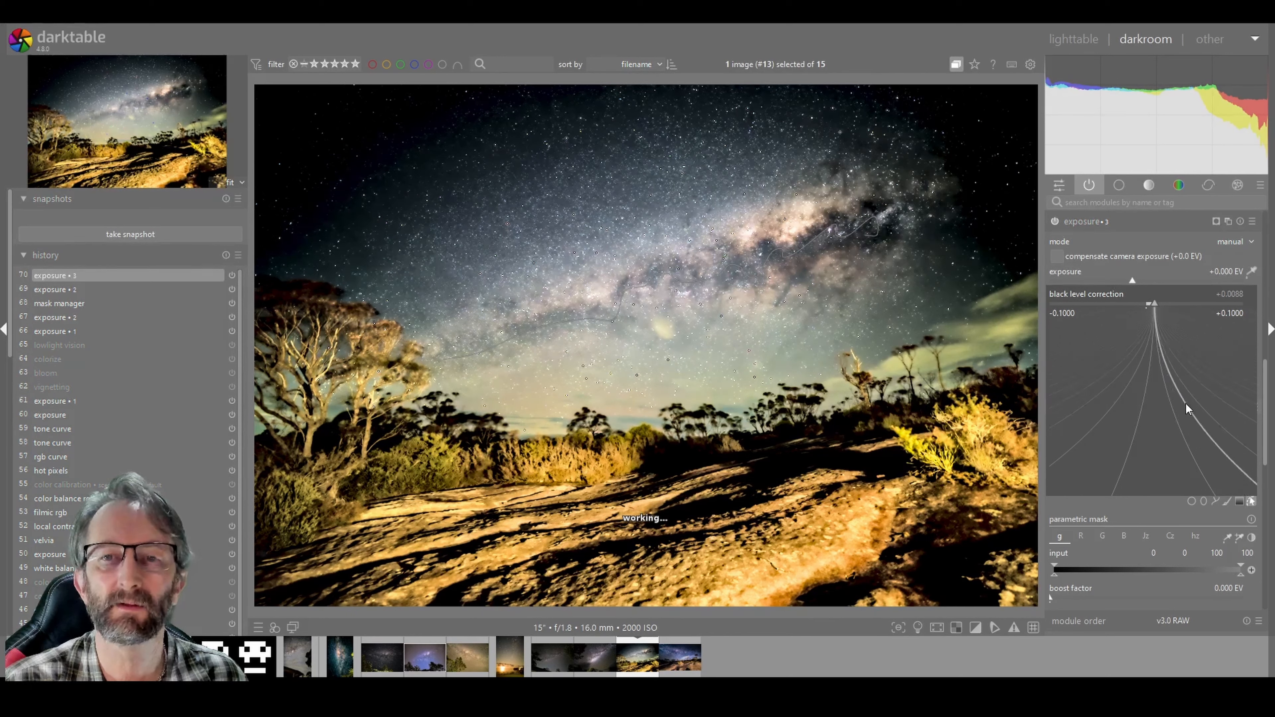
left_click_drag(1190, 400, 1223, 290)
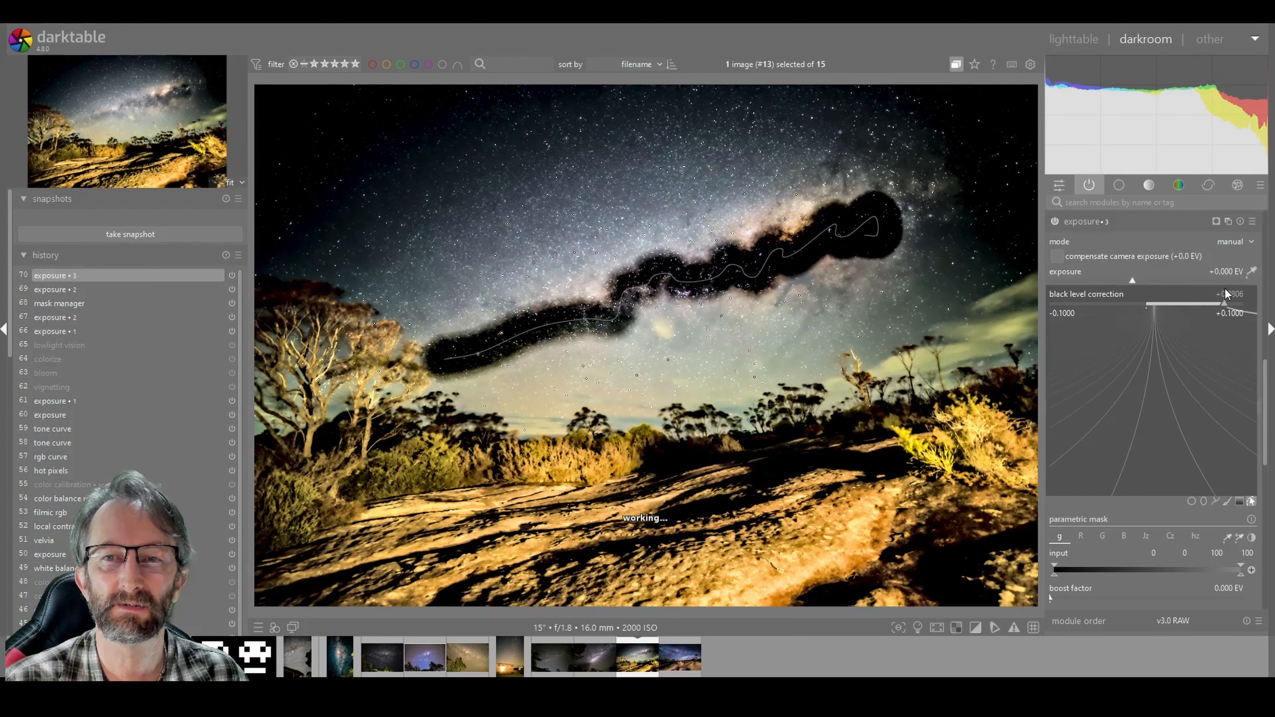
left_click_drag(1224, 300, 1181, 382)
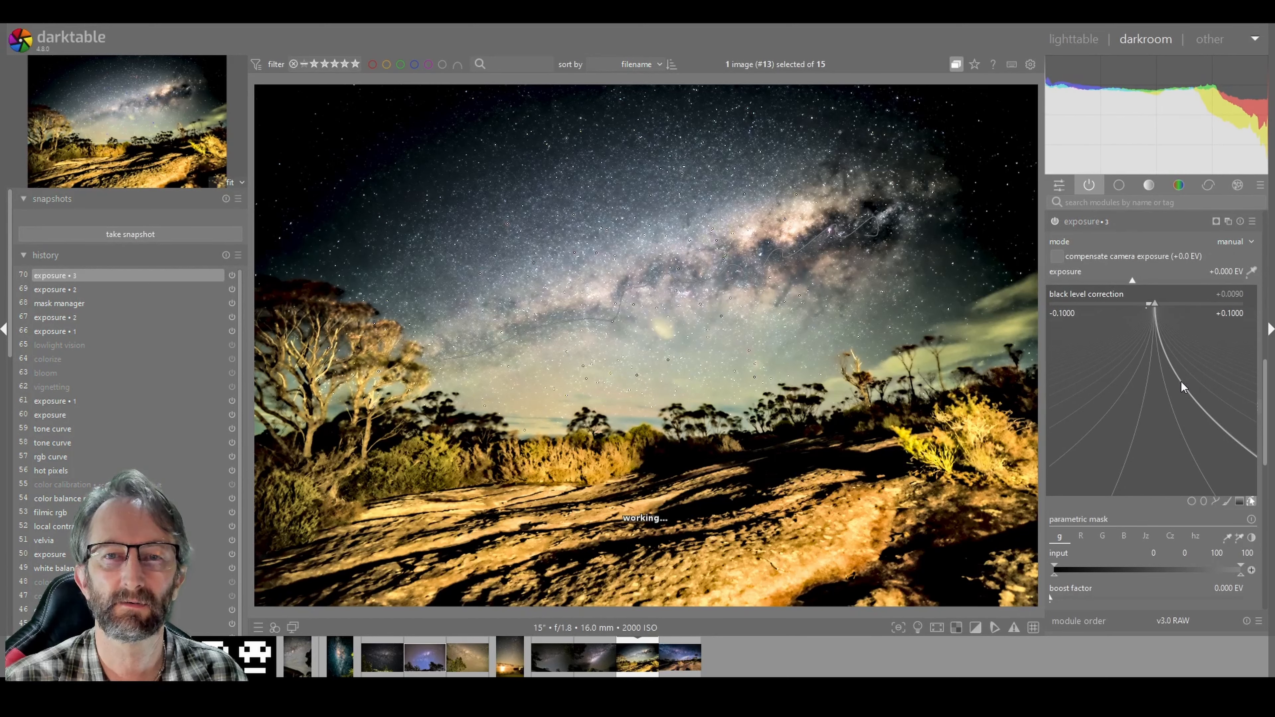
left_click(1181, 381)
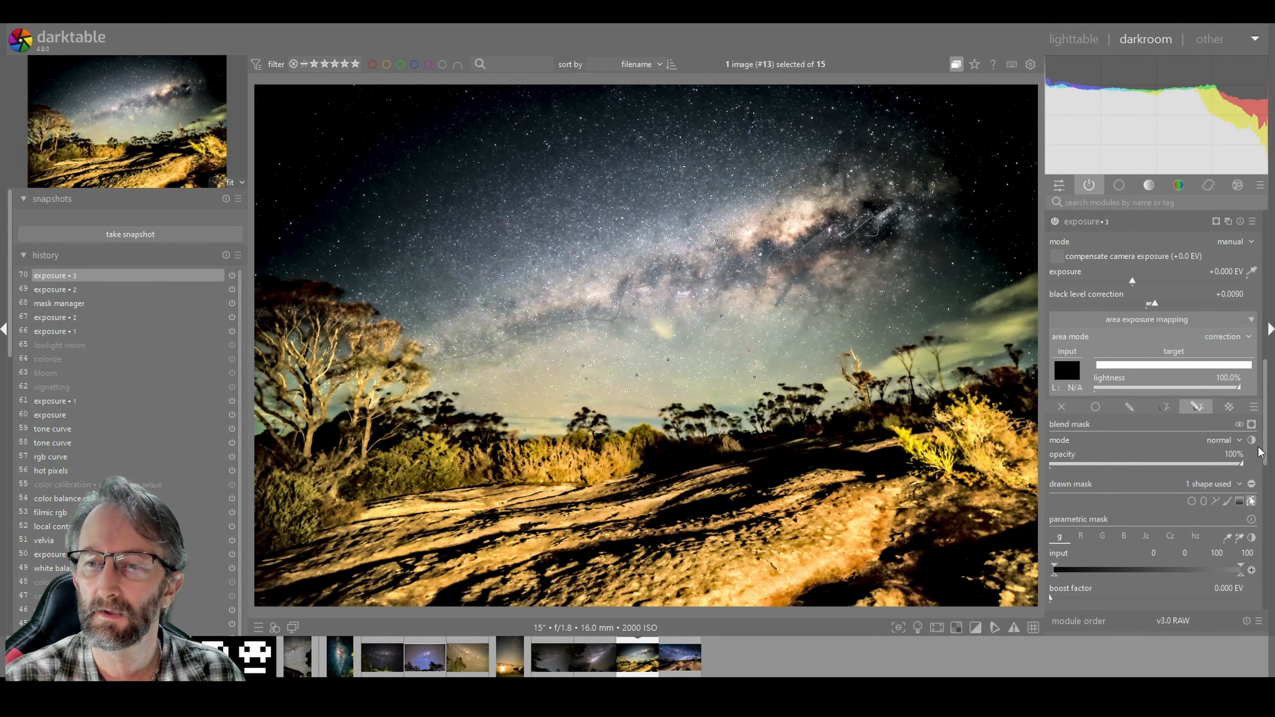
Soften the brush mask with a feathering radius of 105.3 px and a blurring radius of 91.4 px, checking it in the mask overlay.
left_click(1251, 425)
scroll(1264, 419, "down", 1)
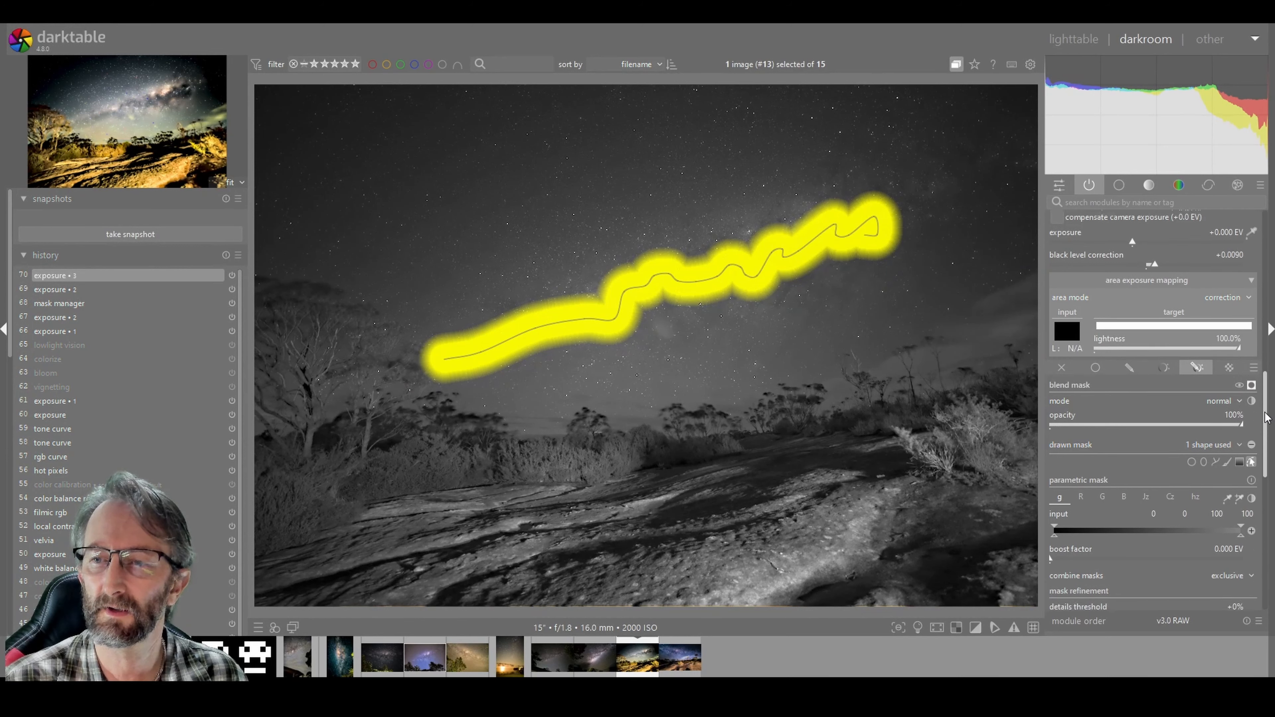
scroll(1265, 418, "down", 6)
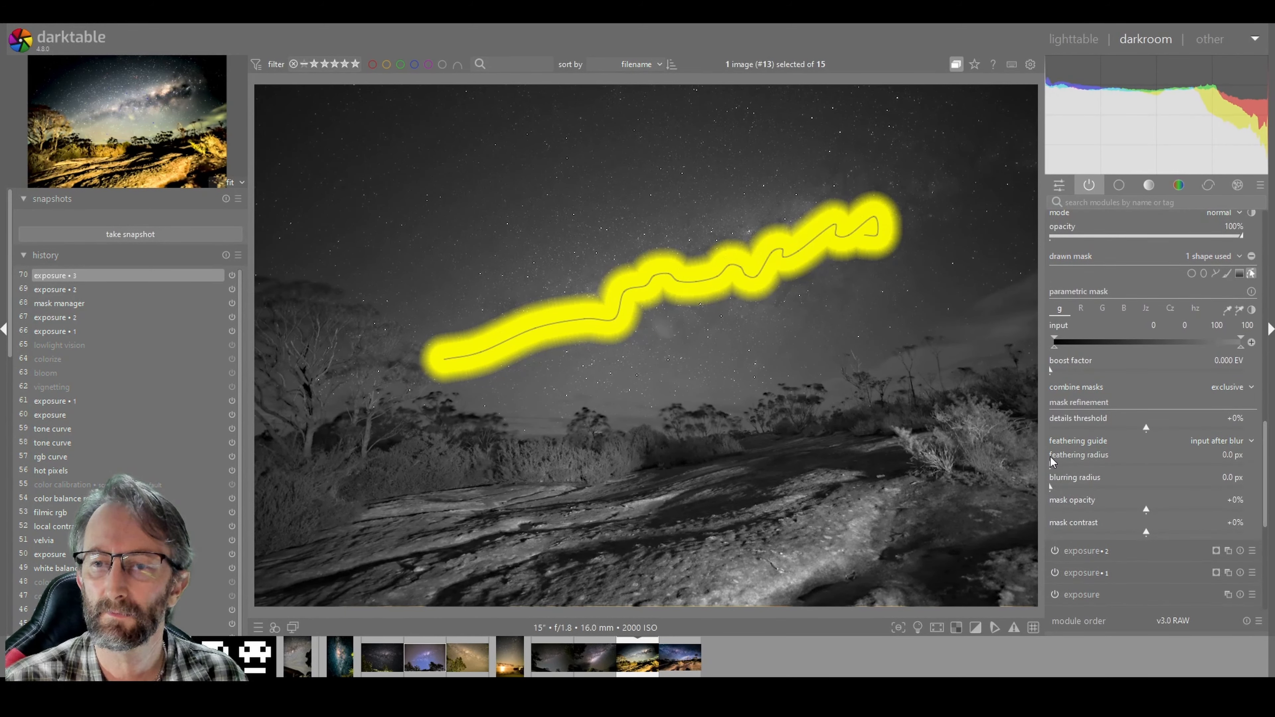
left_click_drag(1058, 466, 1129, 465)
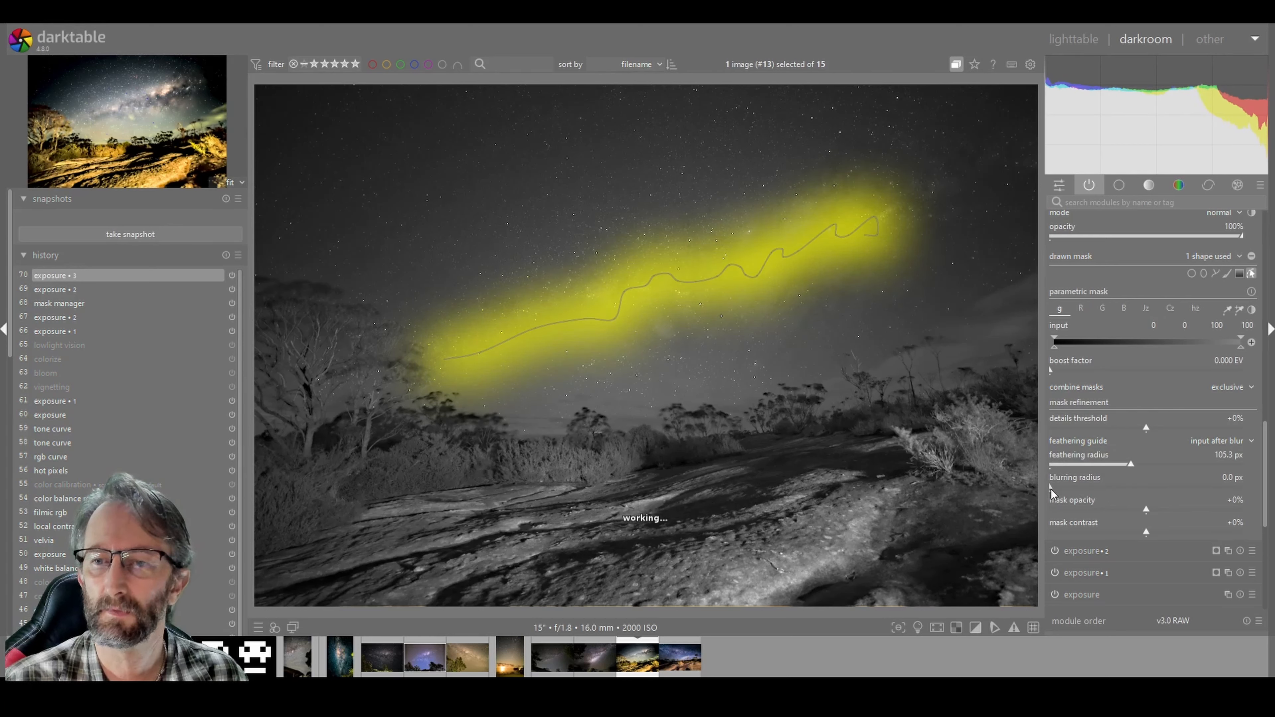
left_click_drag(1101, 487, 1164, 486)
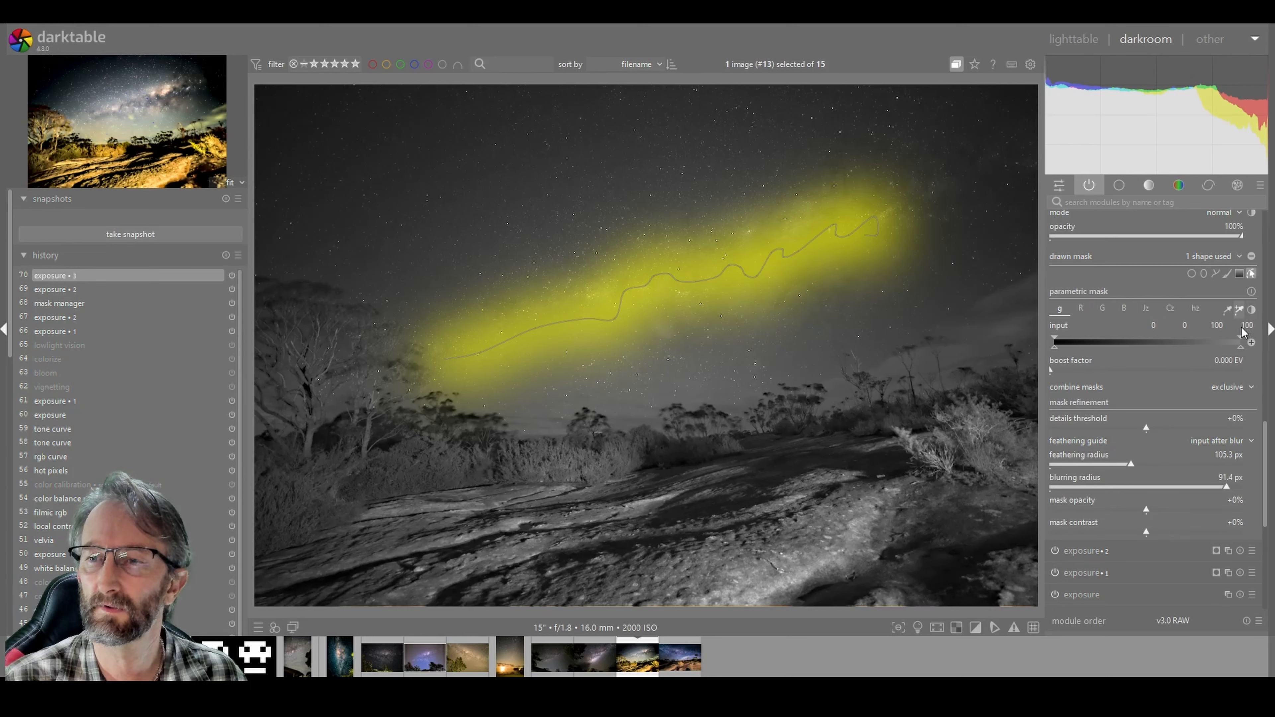
scroll(1268, 438, "up", 5)
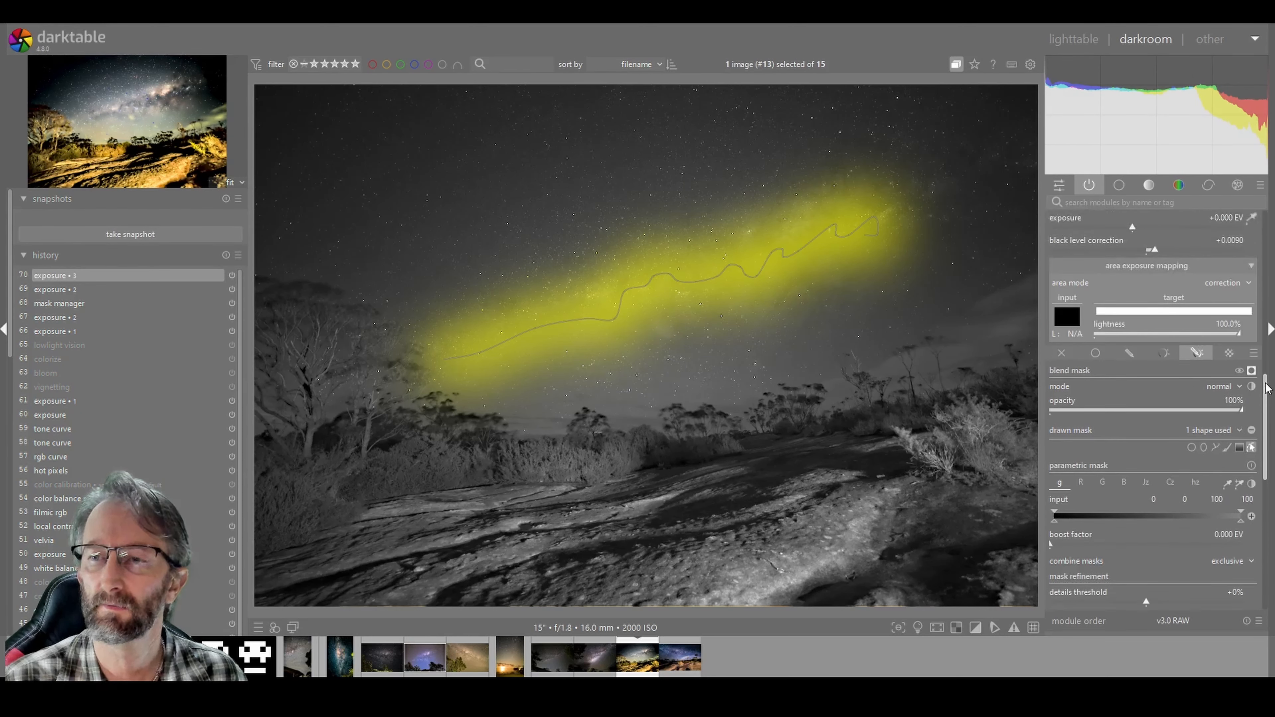
left_click(1251, 371)
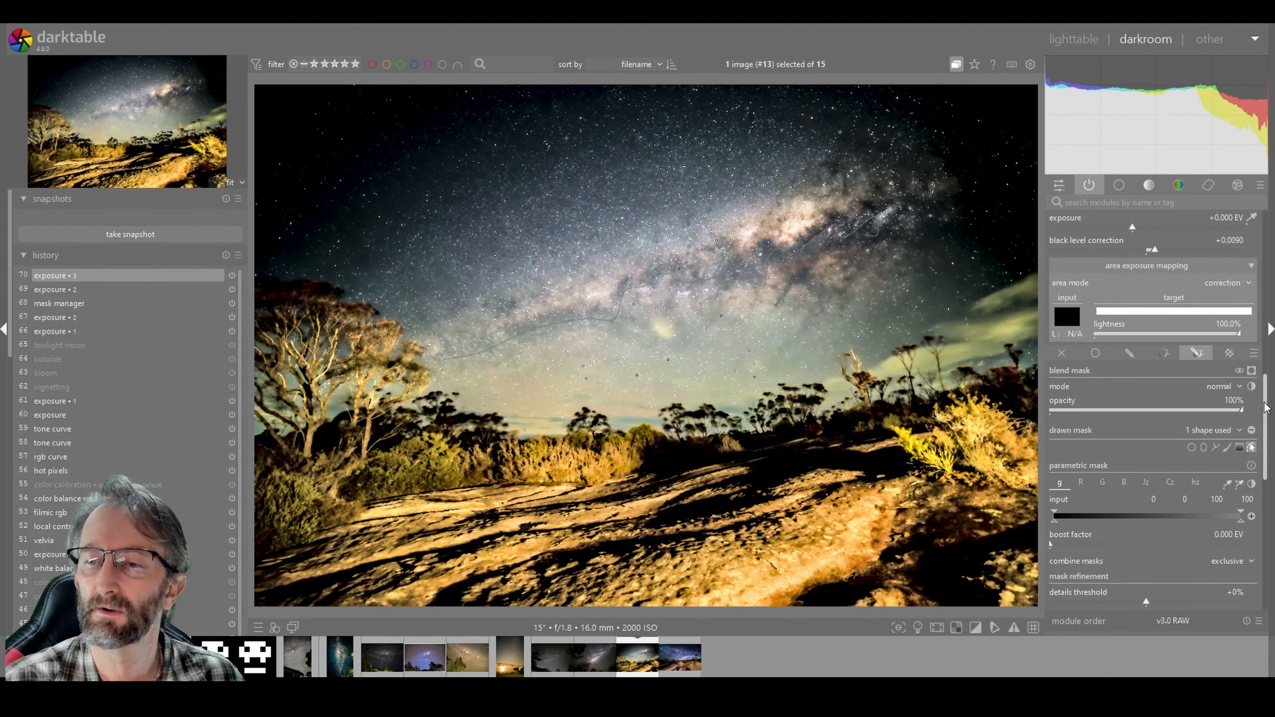
Compare the photo with and without the brush-masked exposure instance, leaving the instance enabled.
scroll(1255, 397, "up", 5)
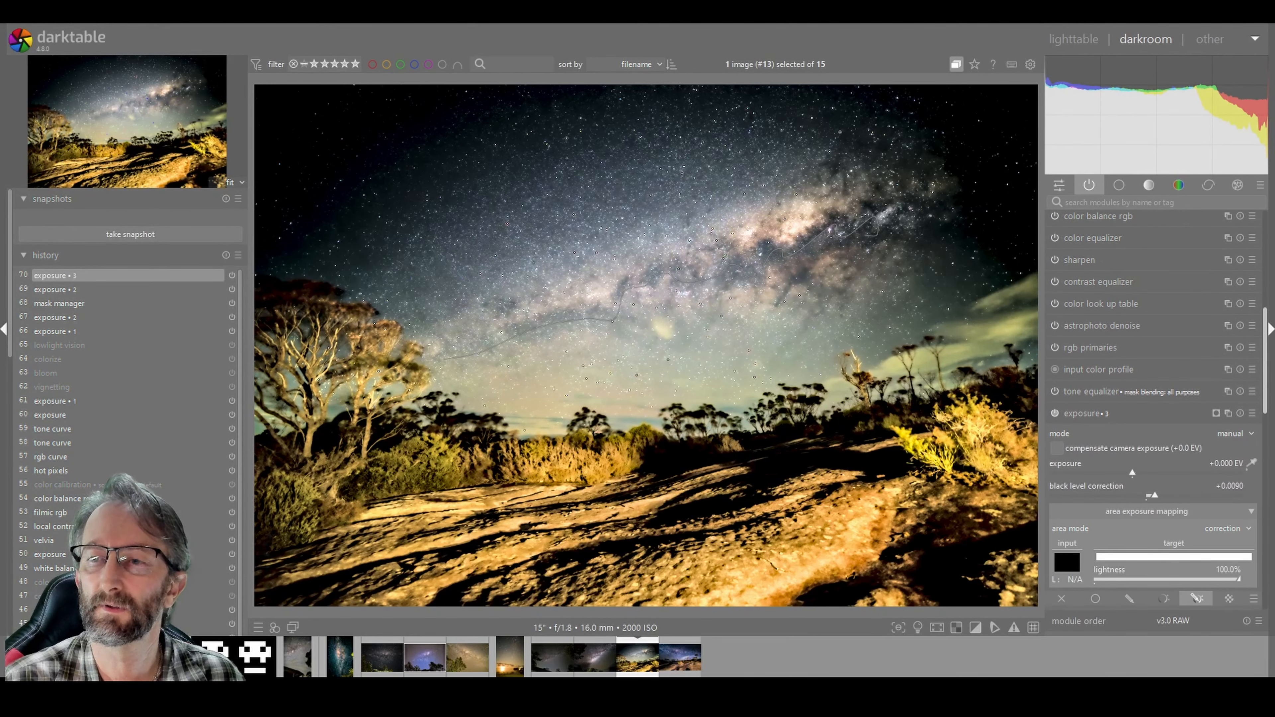
left_click(1055, 413)
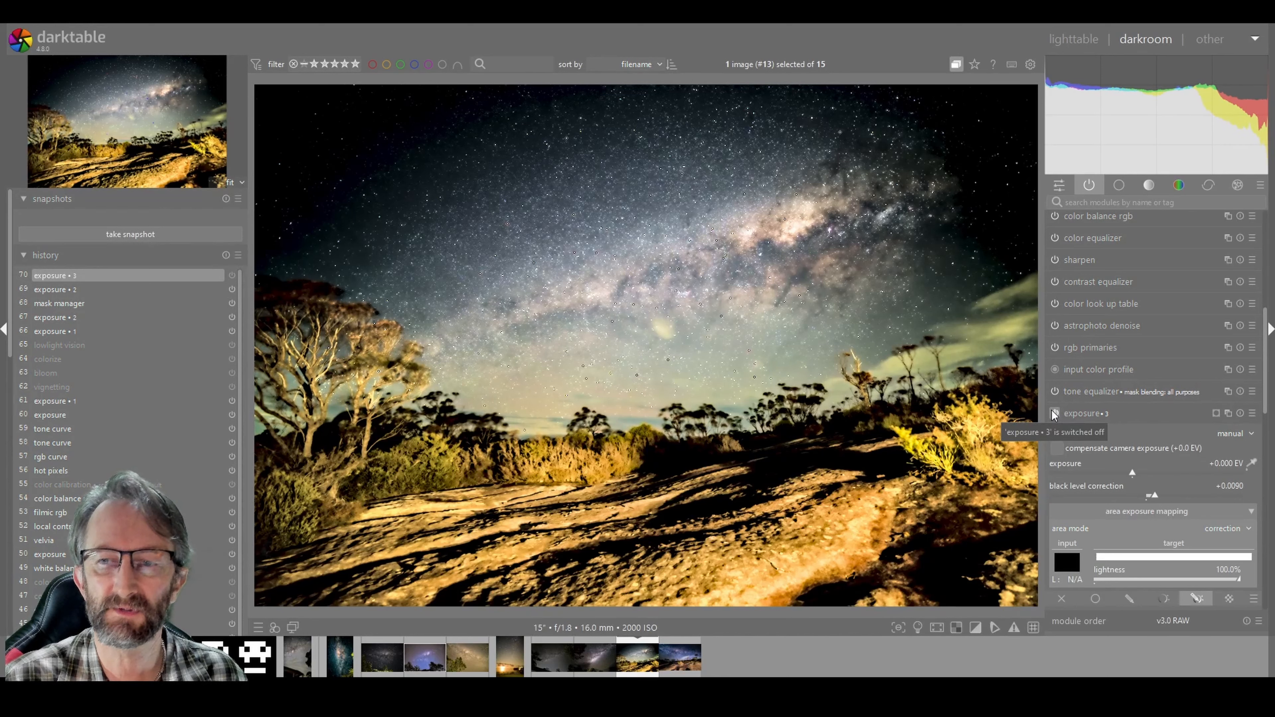
left_click(1054, 412)
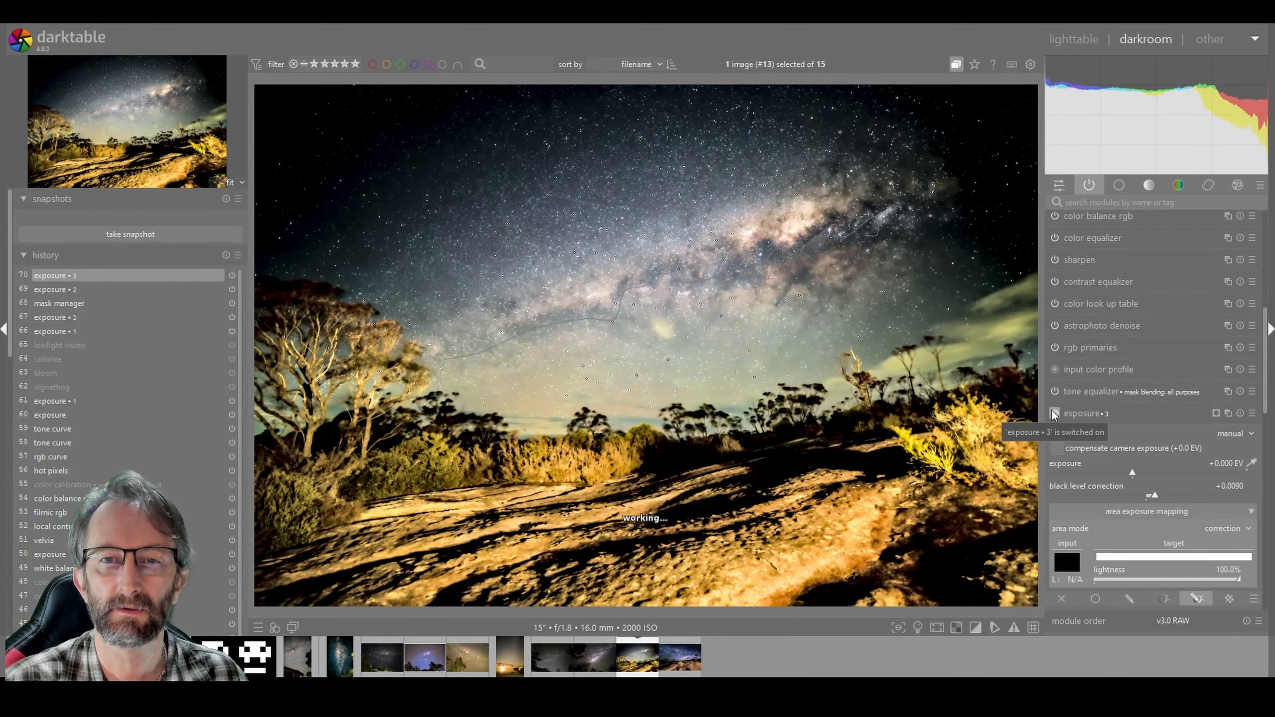
left_click(1055, 413)
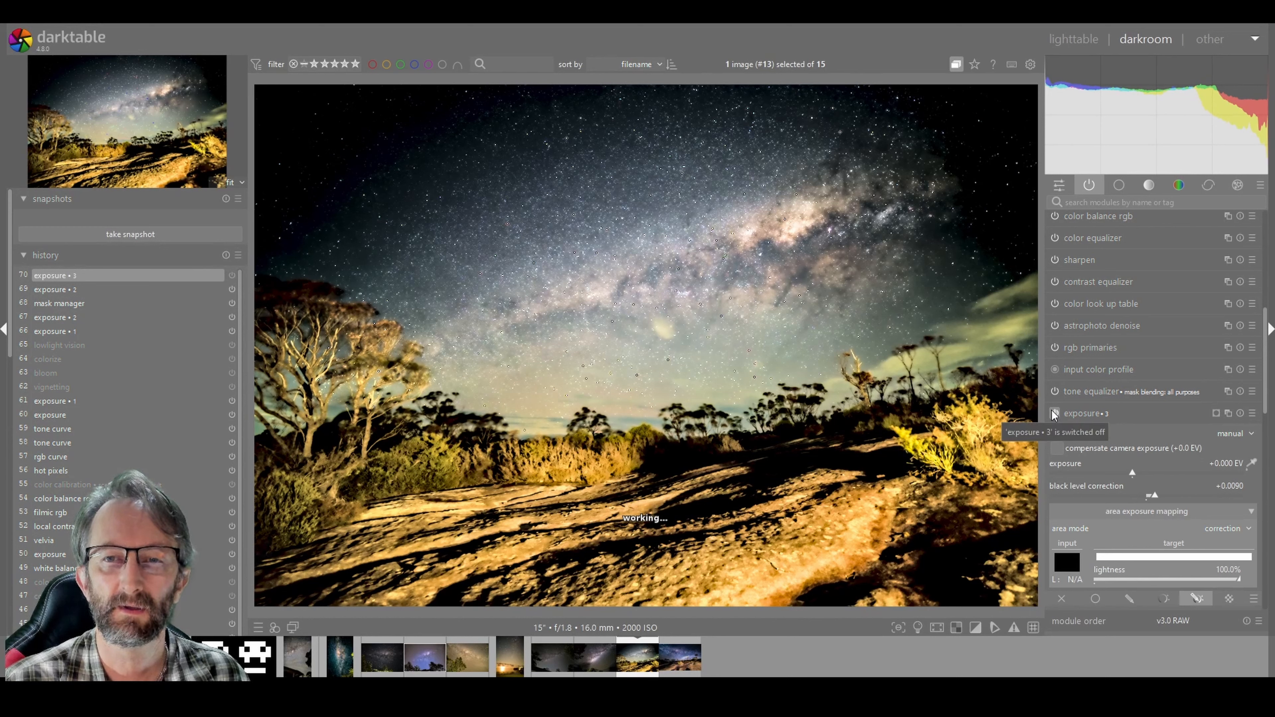
left_click(1054, 413)
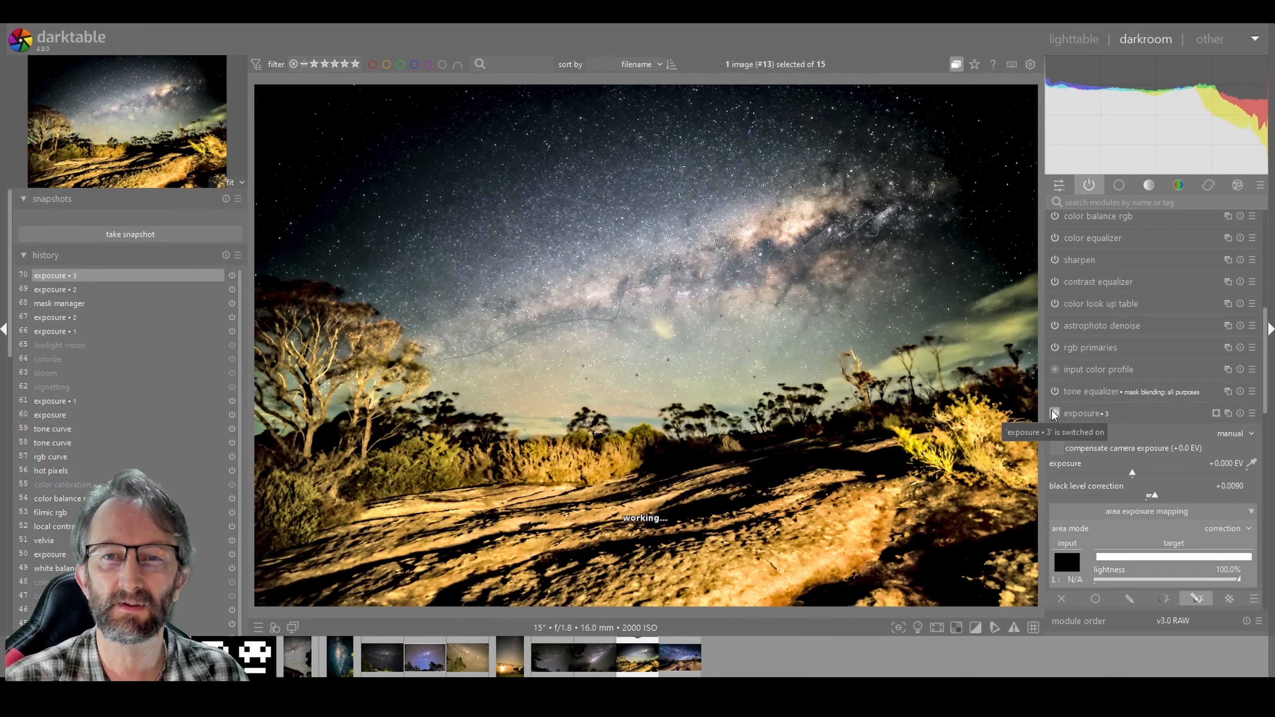
left_click(1054, 412)
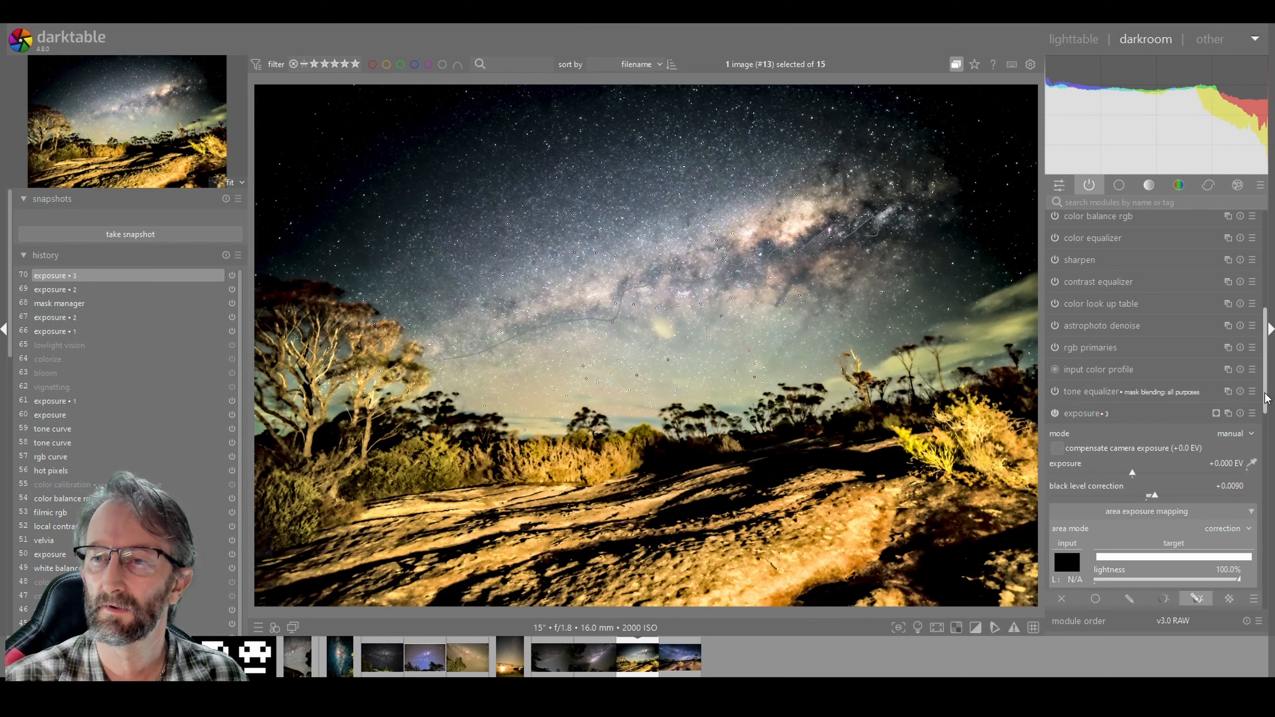
Start another brush shape for the exposure 3 mask, with the brush opacity lowered to 65% and the size at about 9%.
scroll(1265, 448, "down", 4)
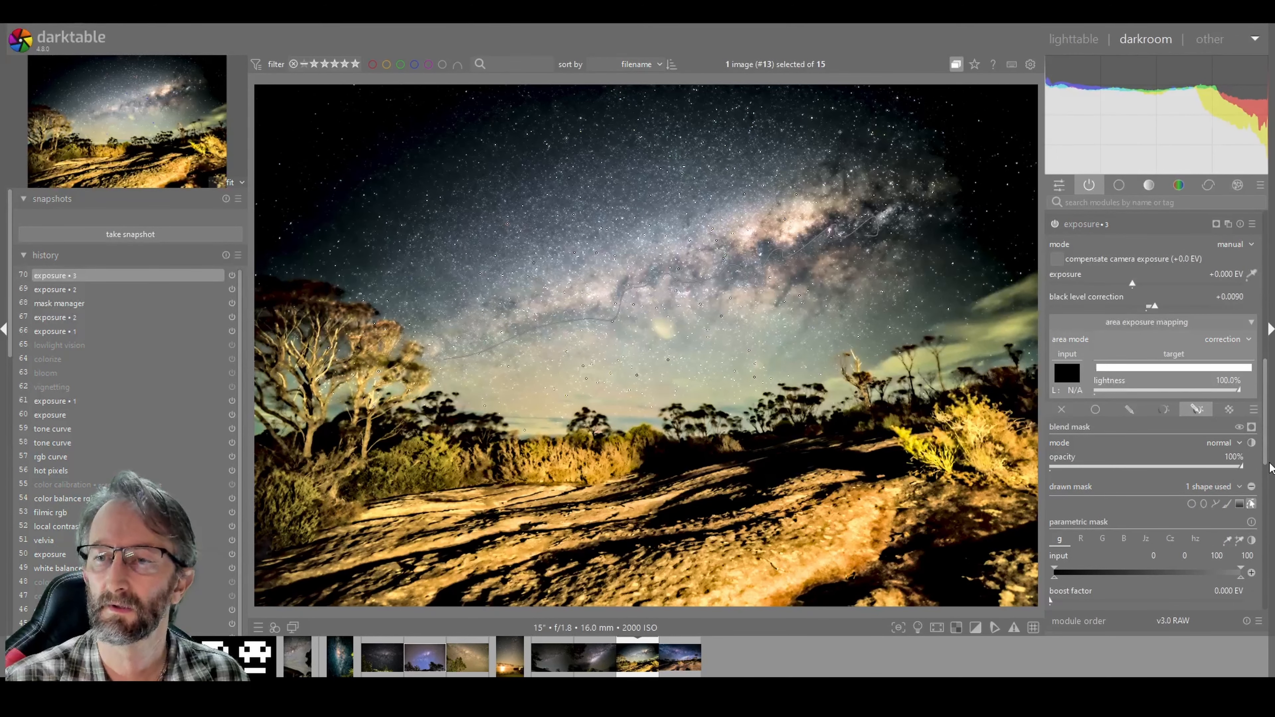
left_click(1228, 503)
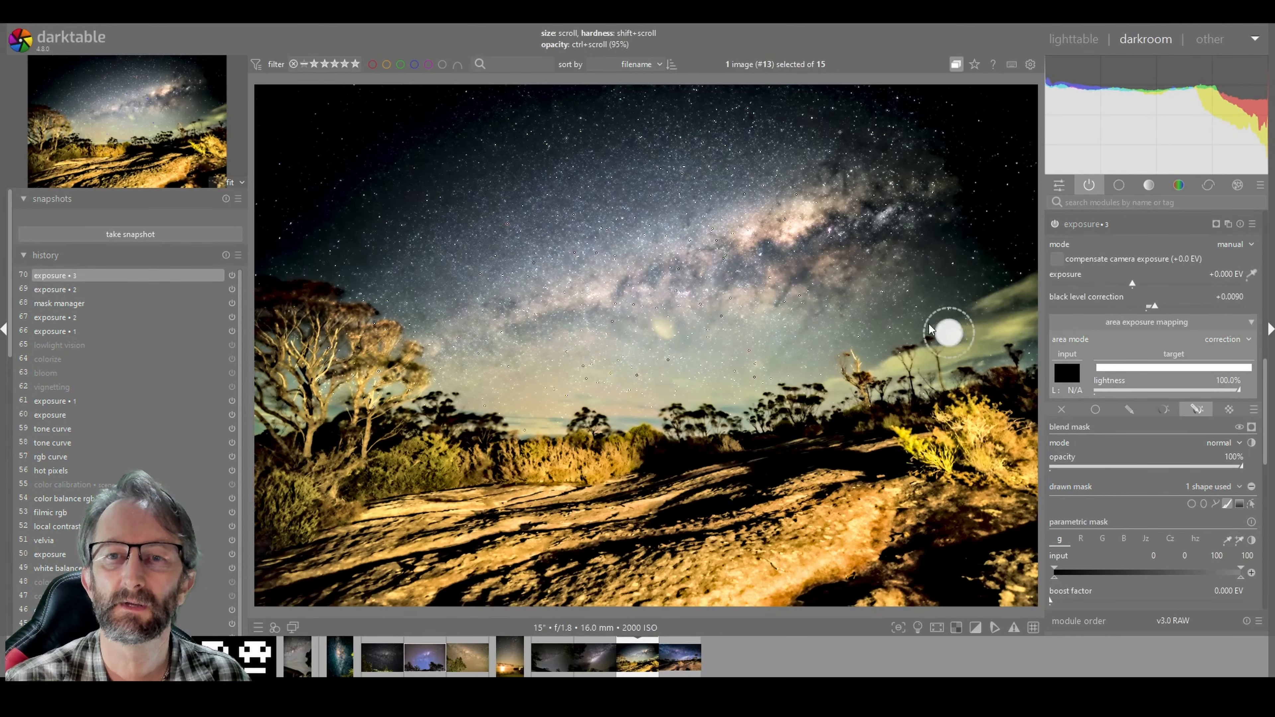
scroll(812, 301, "down", 4, "ctrl")
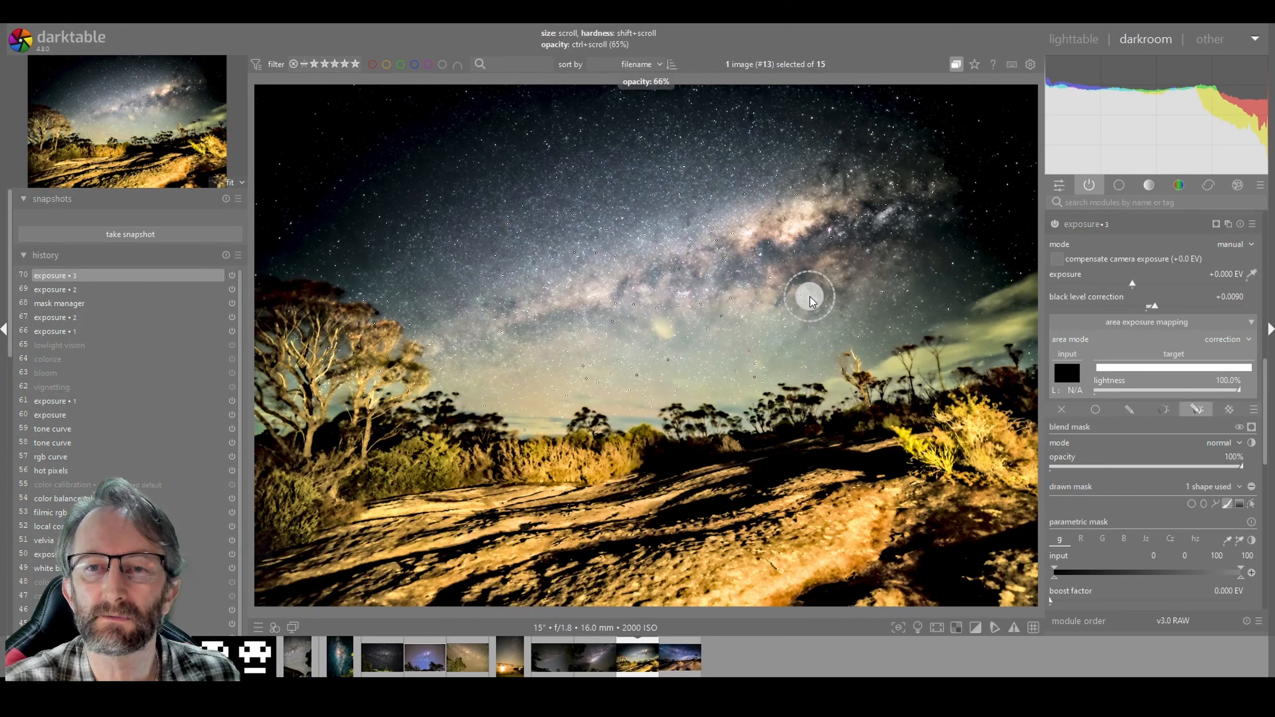
scroll(810, 297, "down", 3, "shift")
scroll(810, 296, "down", 2)
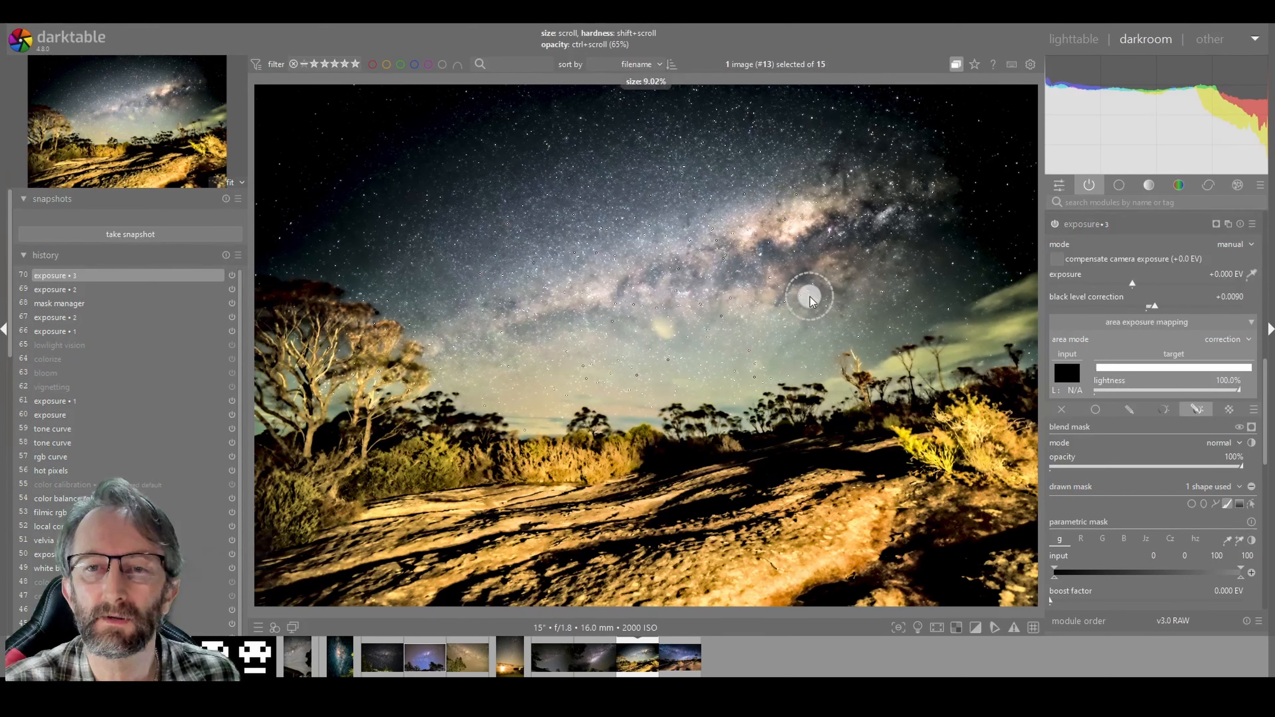
Adjust the brush hardness, trying values between about 72% and 53%.
scroll(810, 297, "up", 5, "shift")
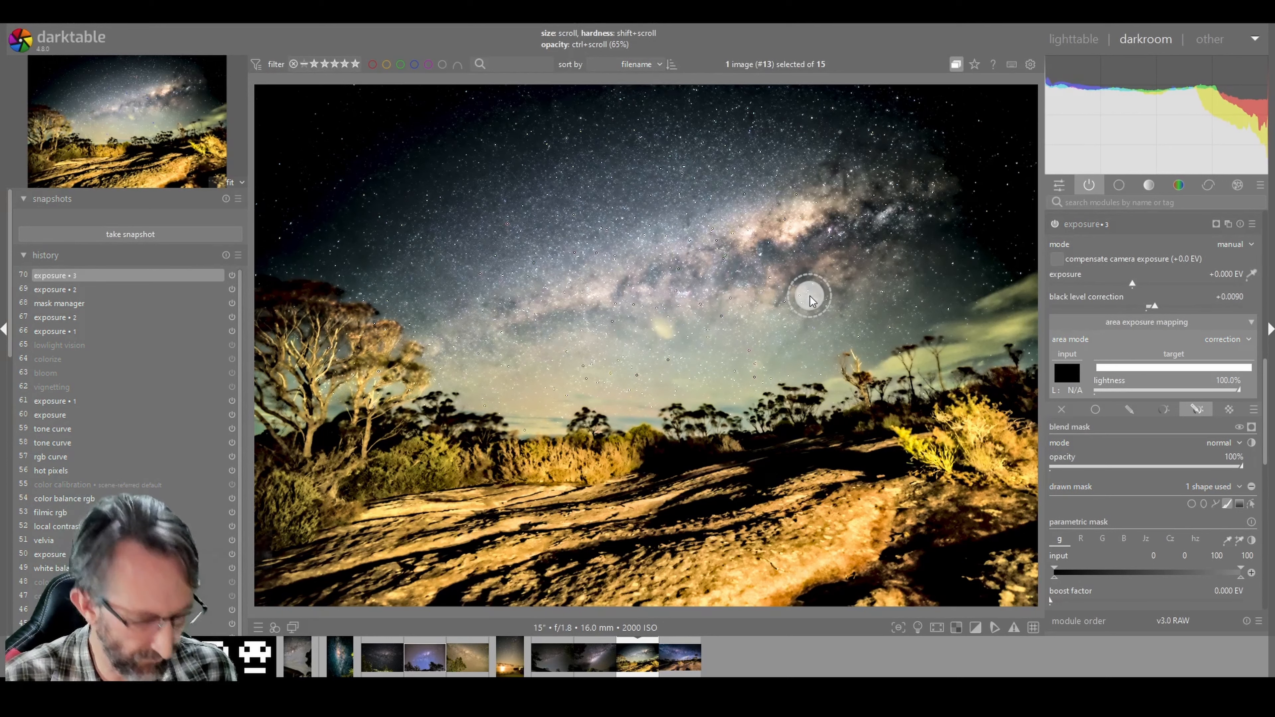
scroll(810, 296, "up", 2, "shift")
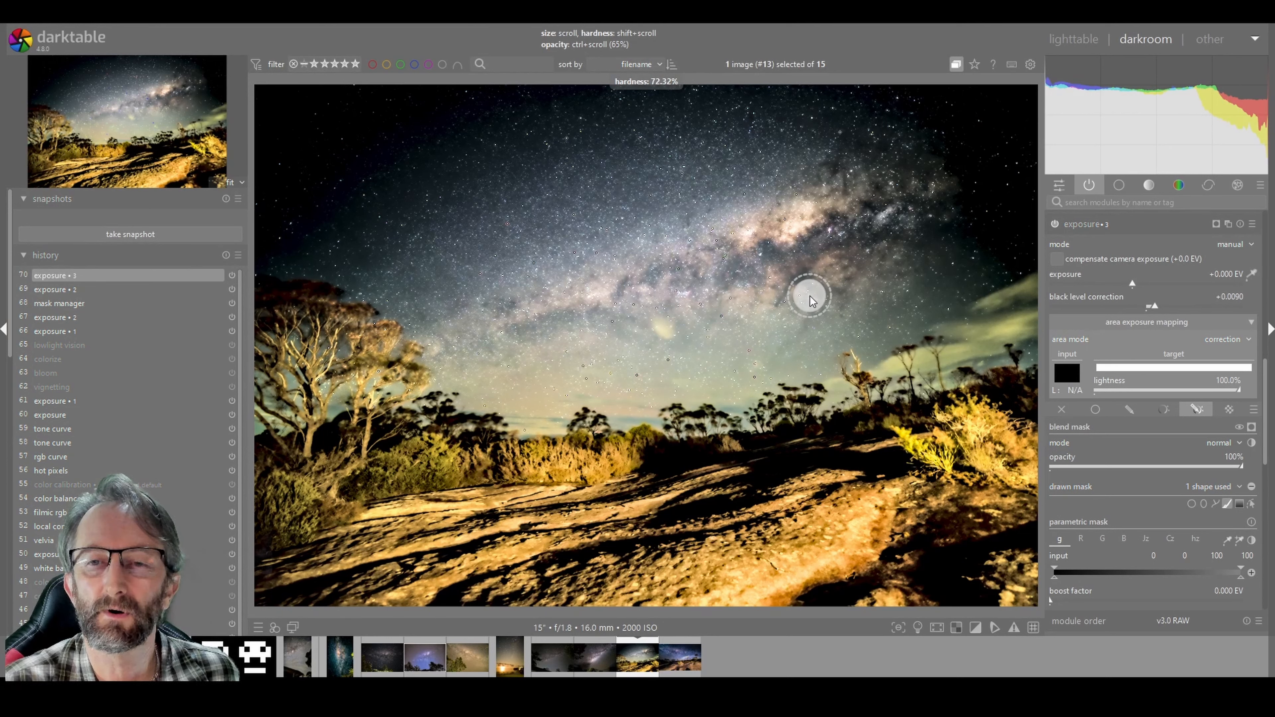
scroll(810, 296, "down", 8, "shift")
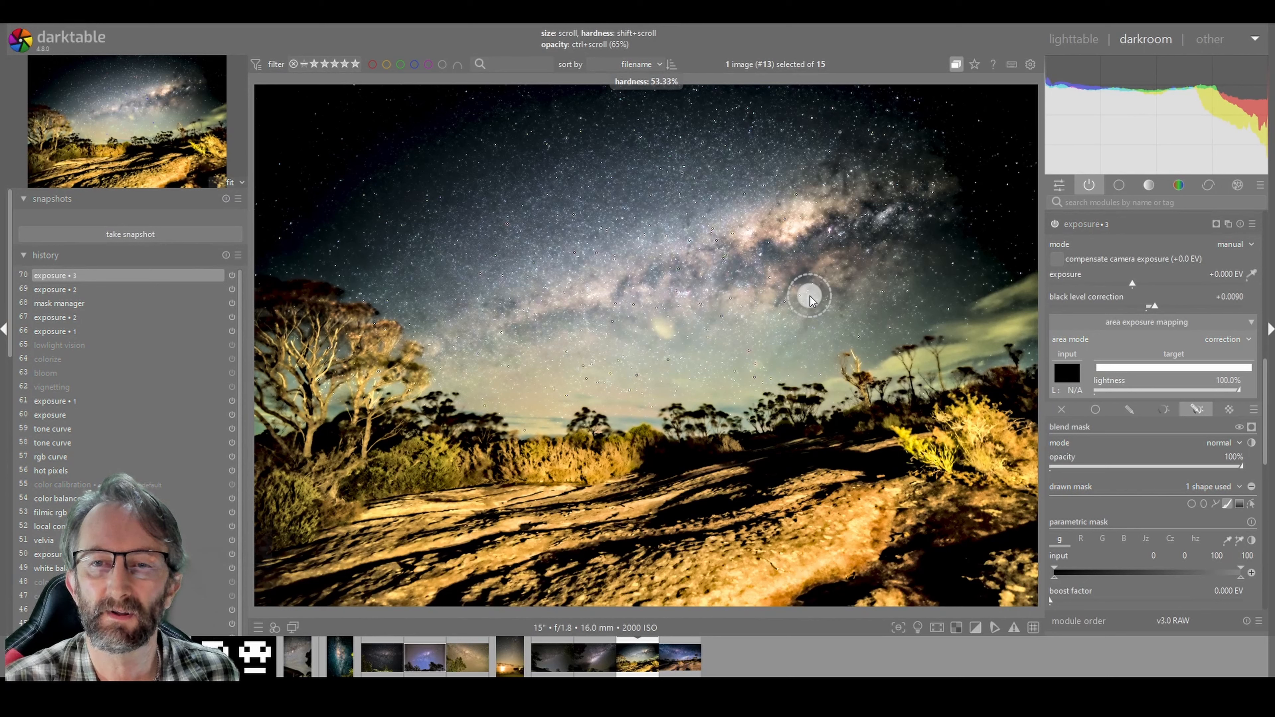
scroll(810, 296, "up", 3, "shift")
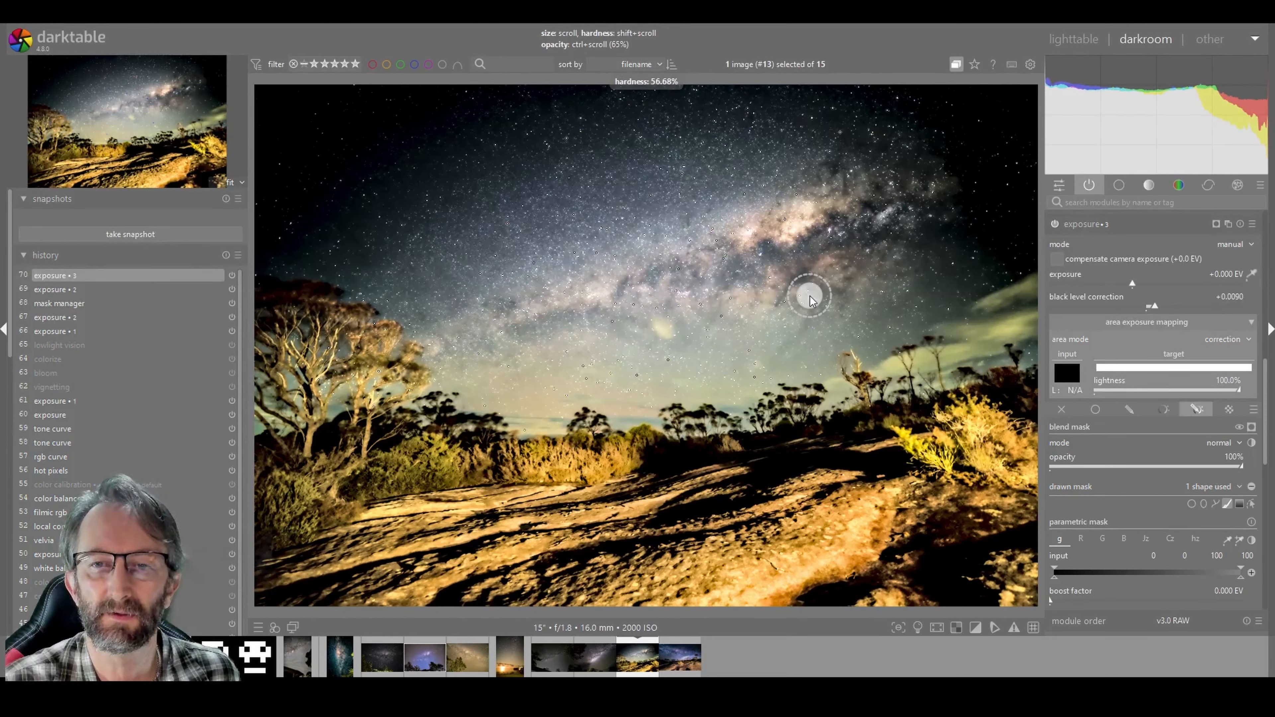
scroll(810, 296, "down", 2, "shift")
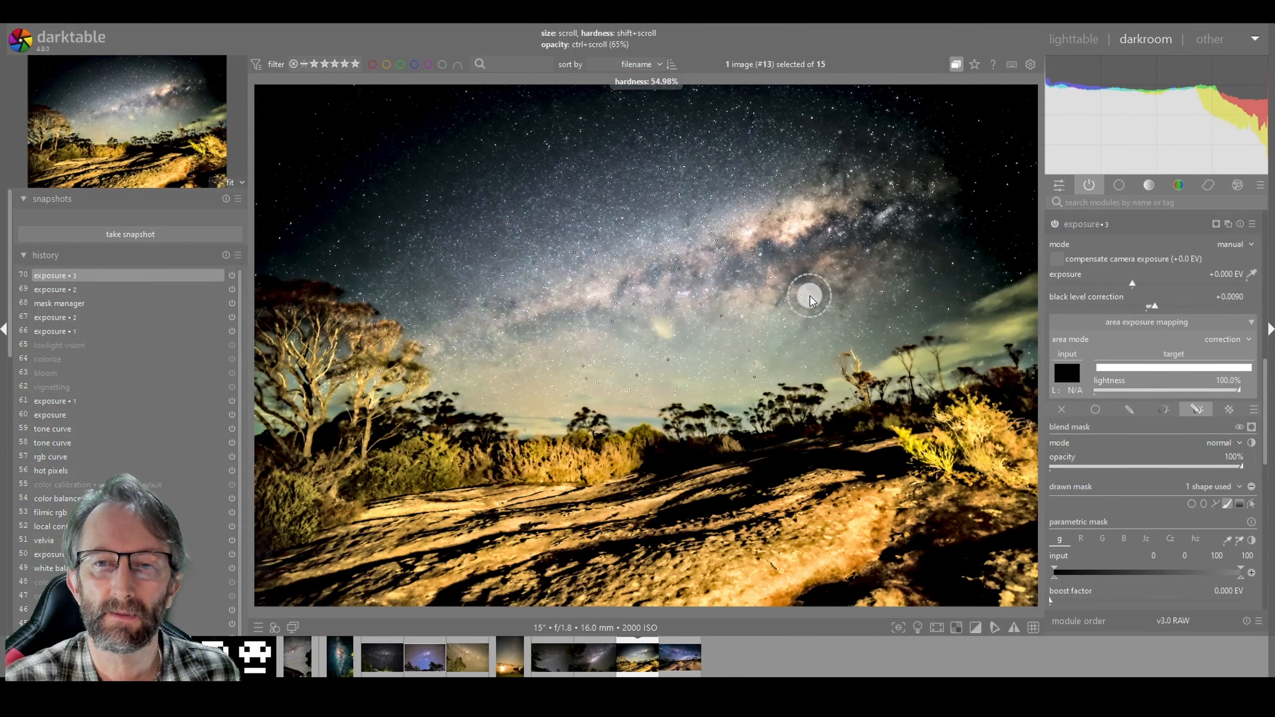
scroll(810, 296, "up", 2, "shift")
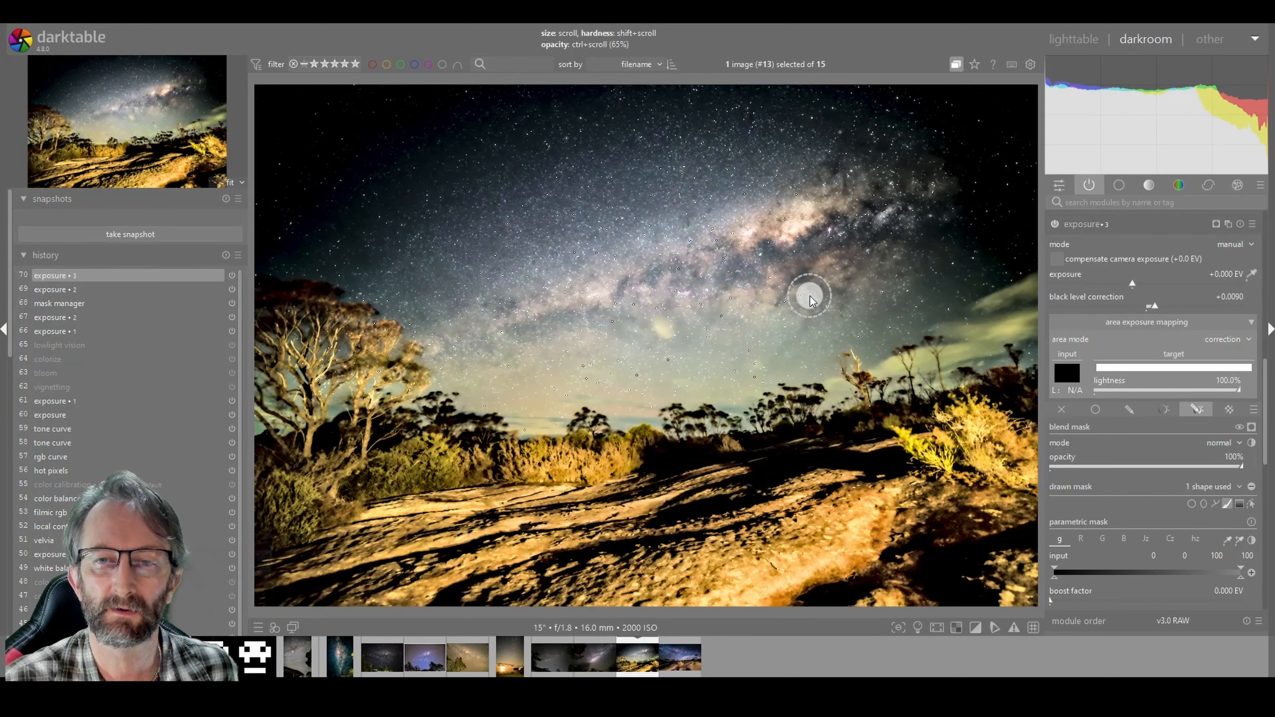
Raise the brush opacity to 100%, shrink the brush, and paint a second mask stroke along the dark lanes beside the Milky Way's bright core.
scroll(810, 296, "up", 2, "ctrl")
scroll(810, 296, "up", 3, "ctrl")
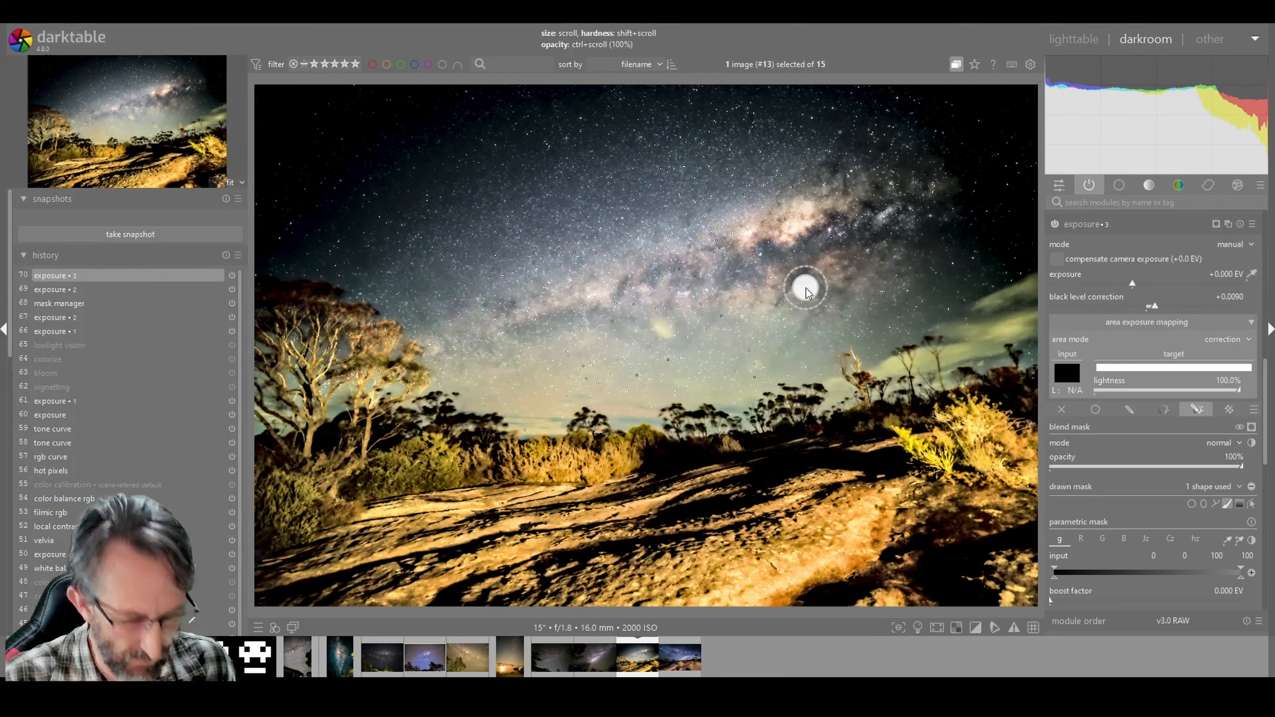
scroll(803, 286, "down", 5)
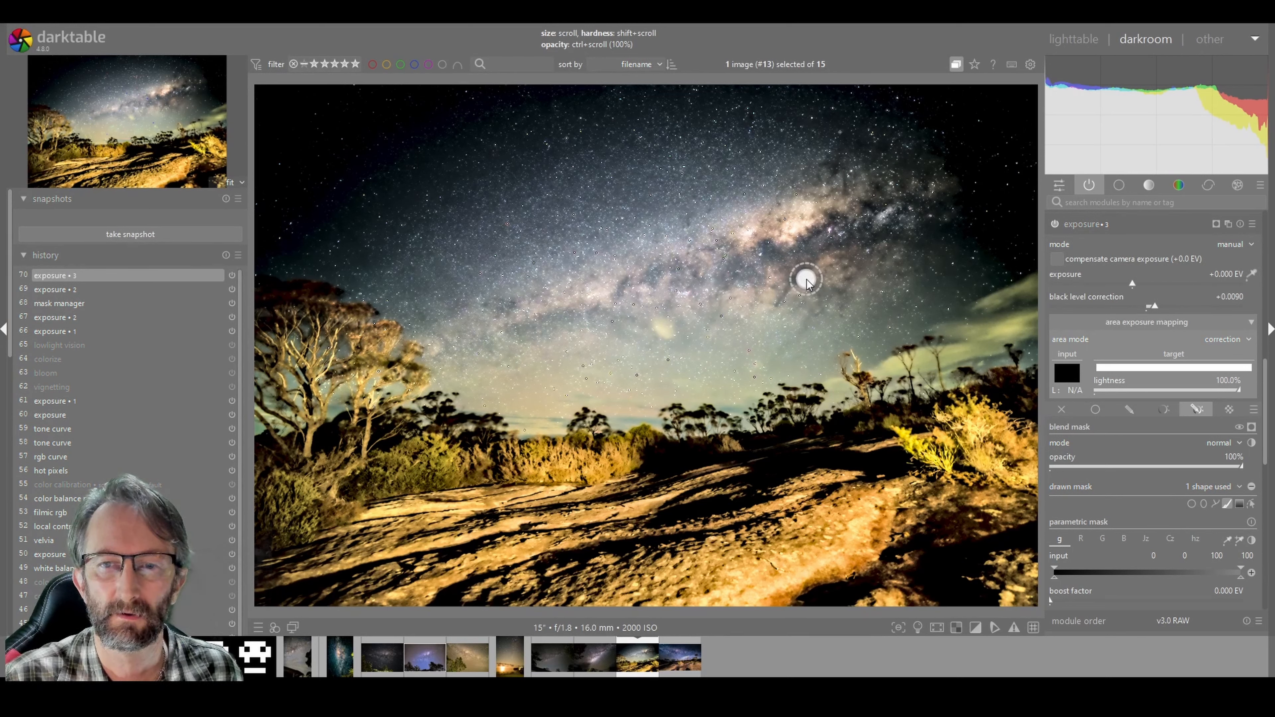
scroll(806, 282, "down", 3)
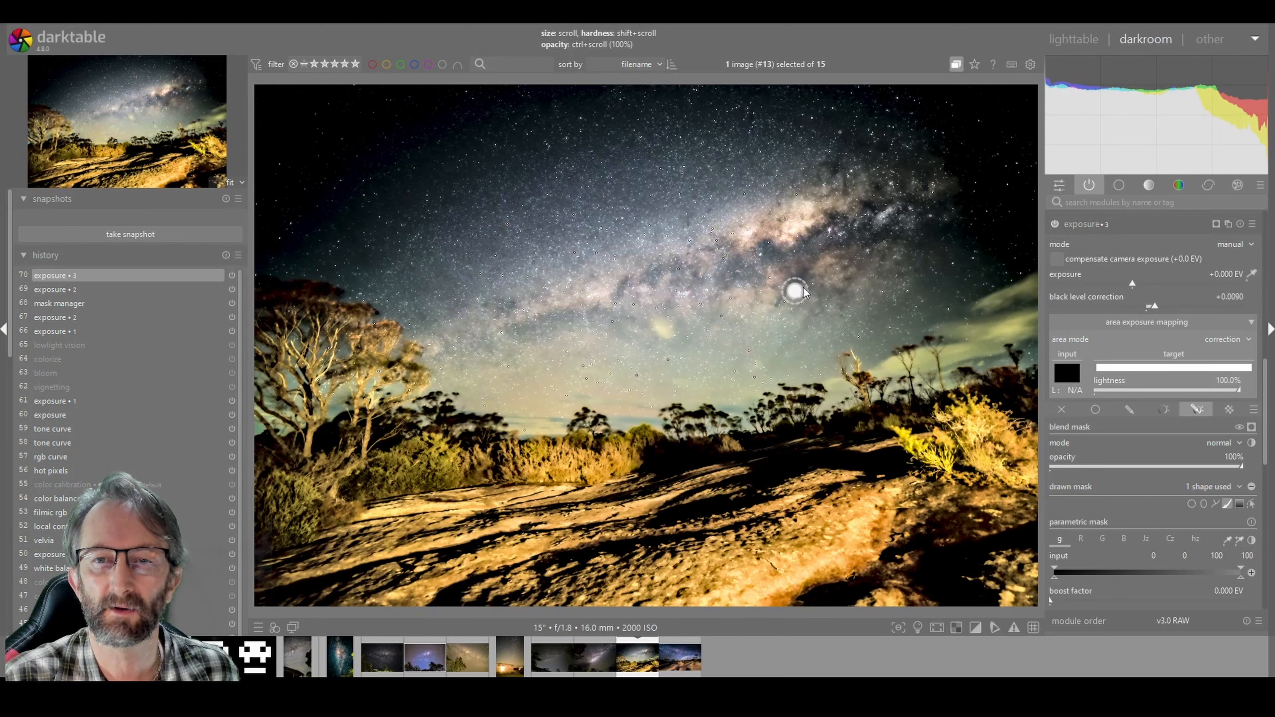
left_click_drag(806, 277, 786, 298)
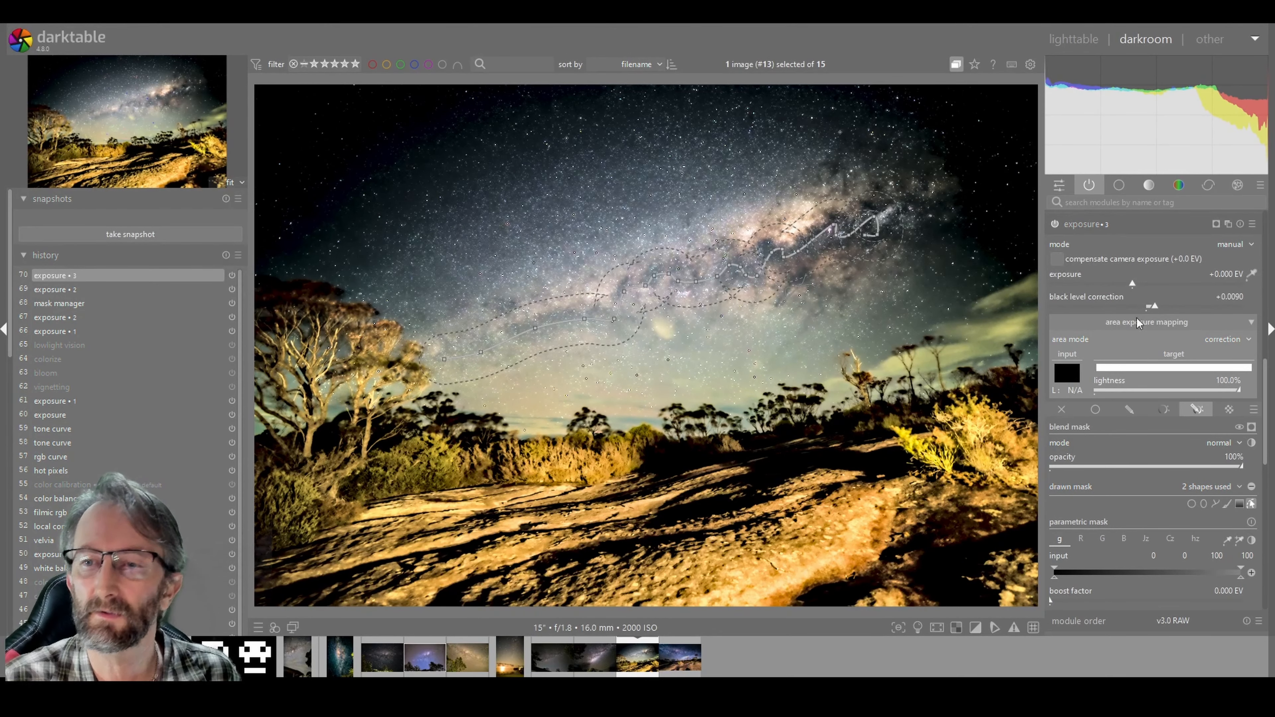
Compare the photo with and without the exposure 3 instance, hiding the mask outlines and leaving the instance enabled.
left_click(1053, 226)
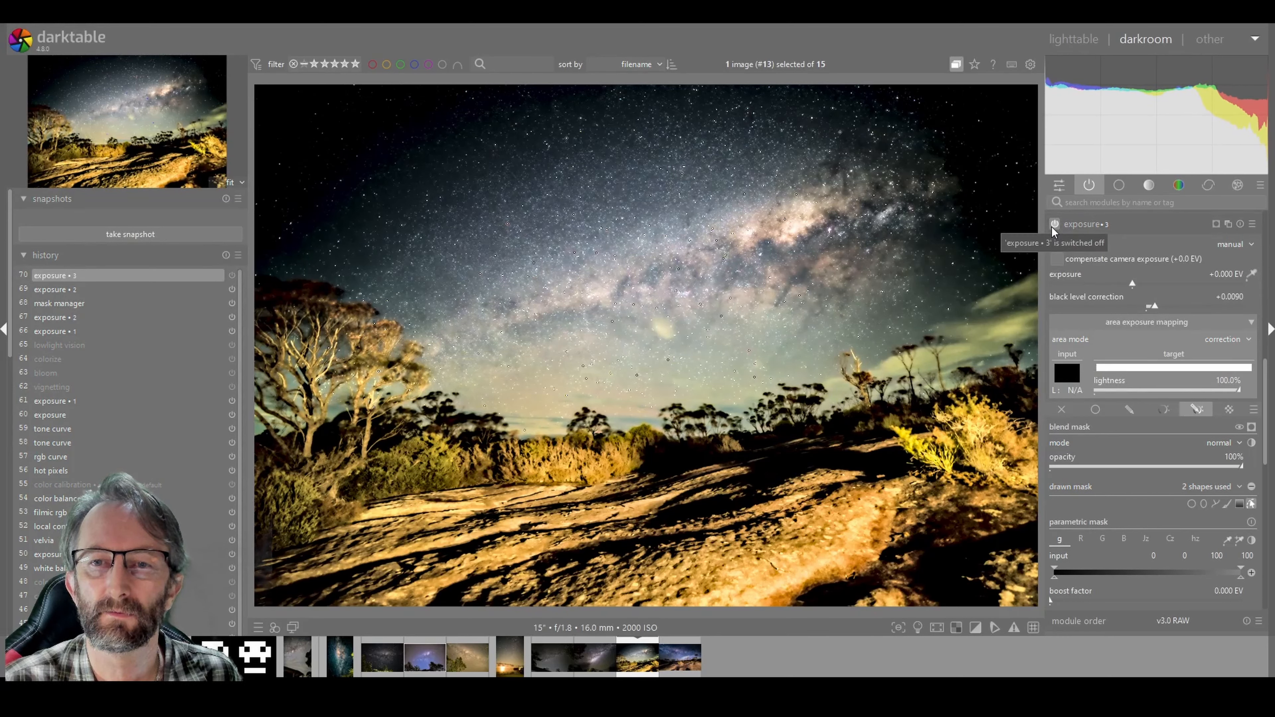
left_click(1052, 226)
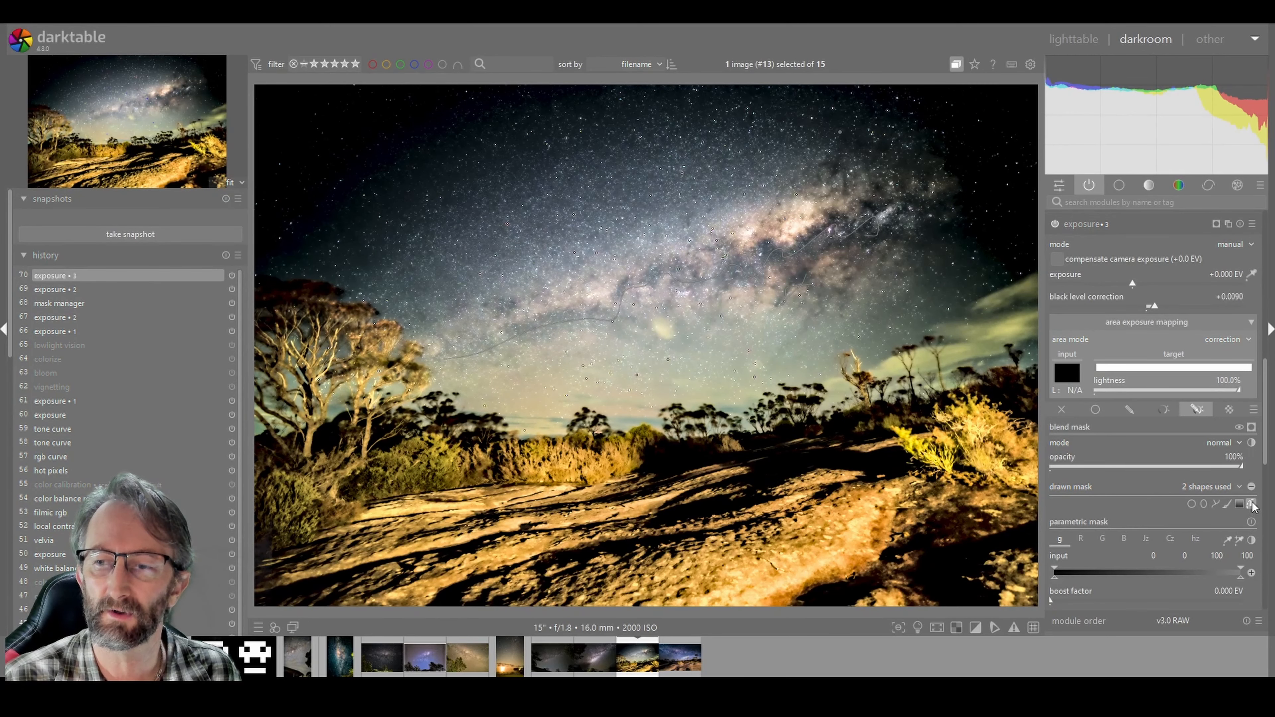
left_click(1252, 505)
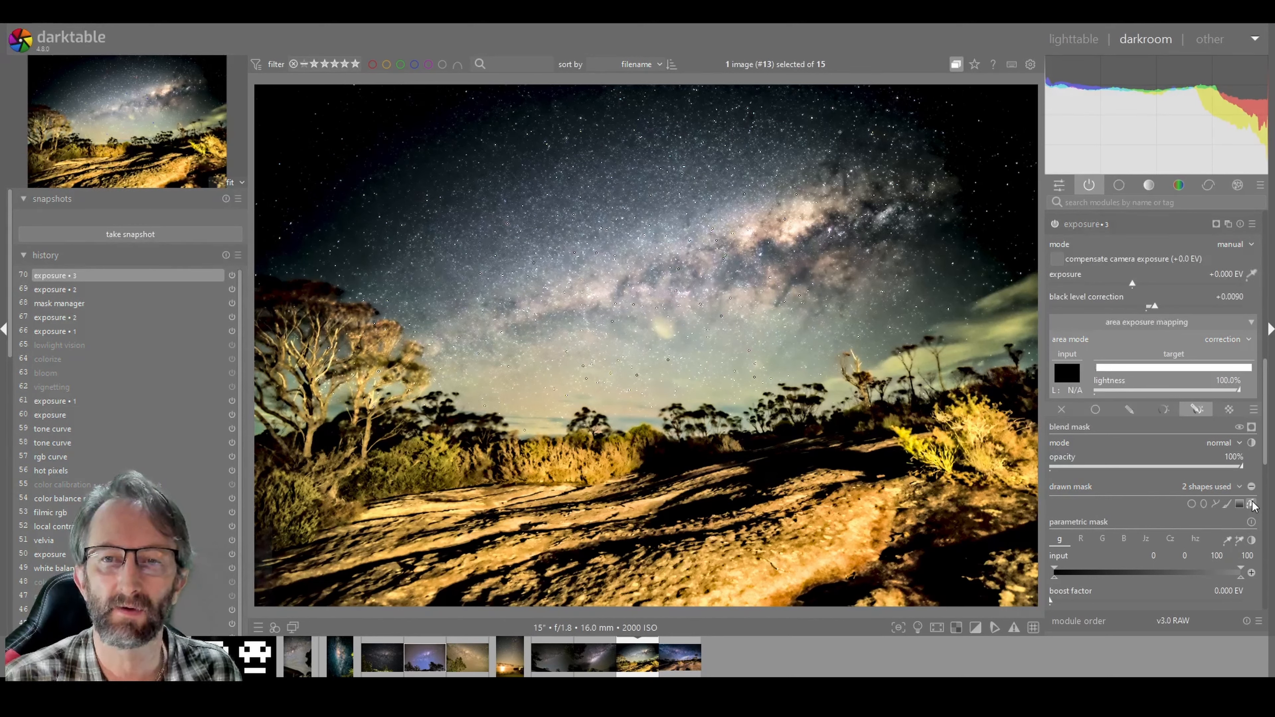
left_click(1252, 505)
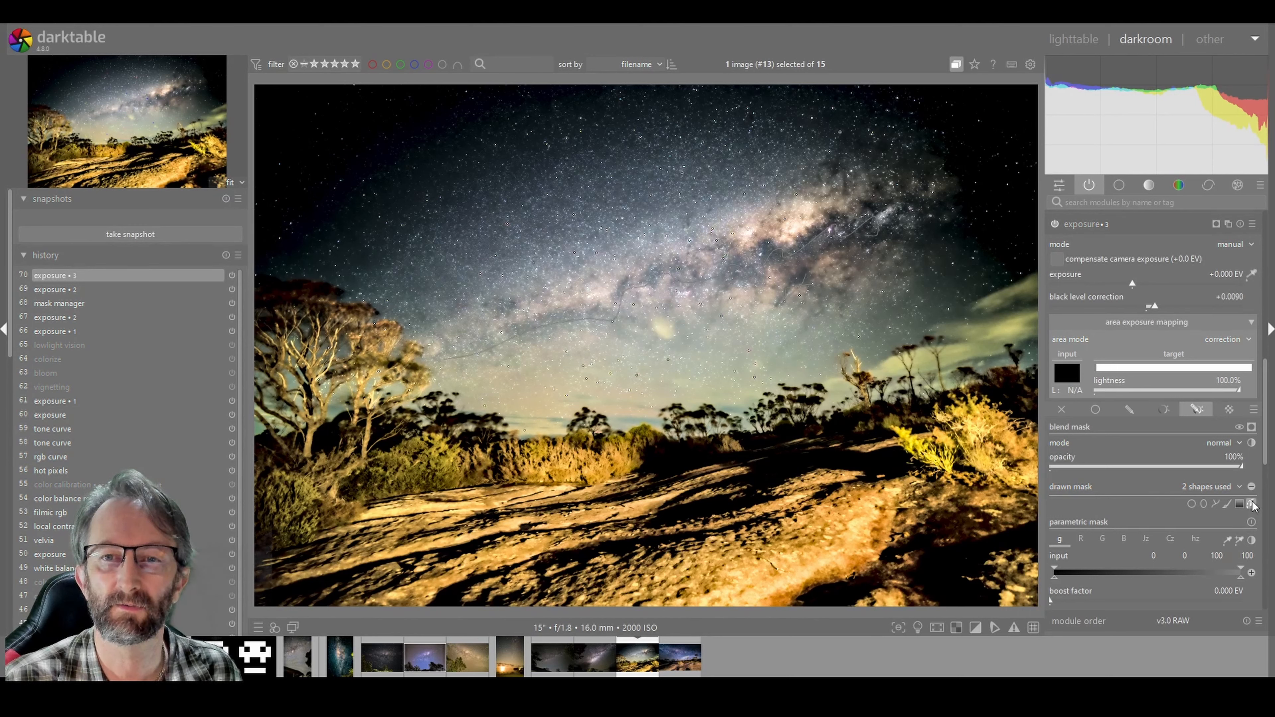
left_click(1251, 504)
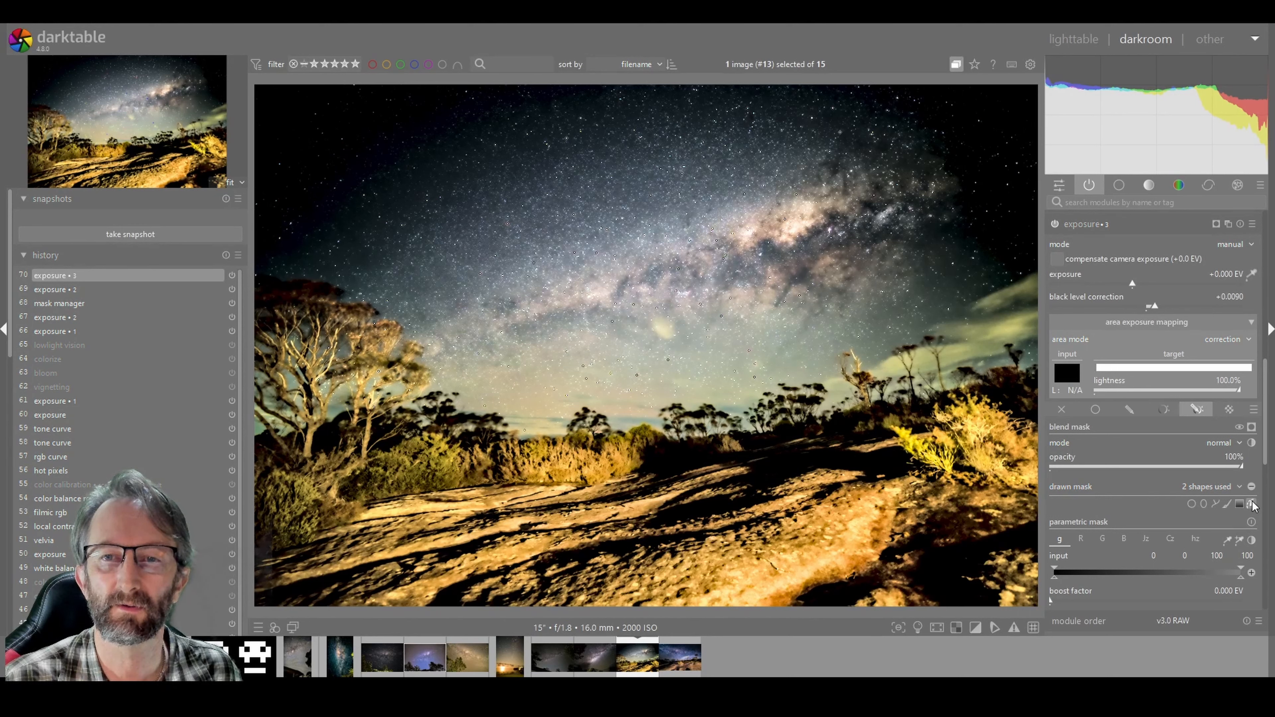
left_click(1054, 225)
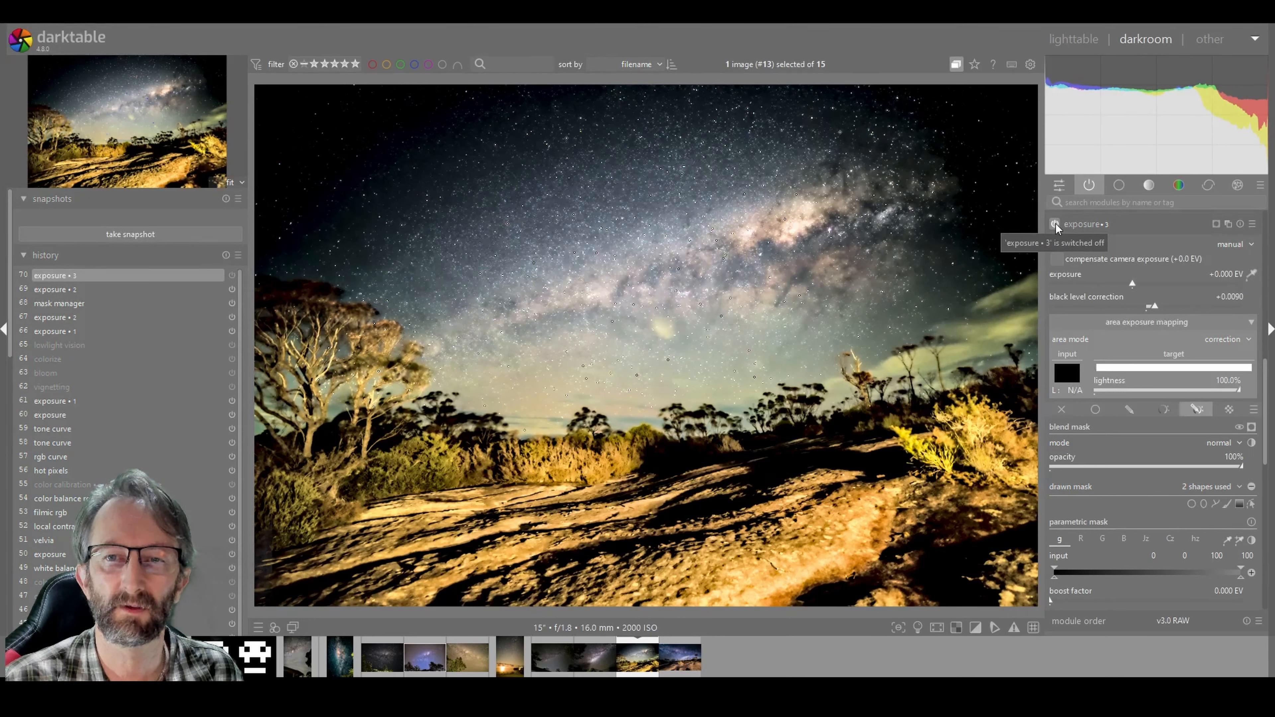
left_click(1055, 225)
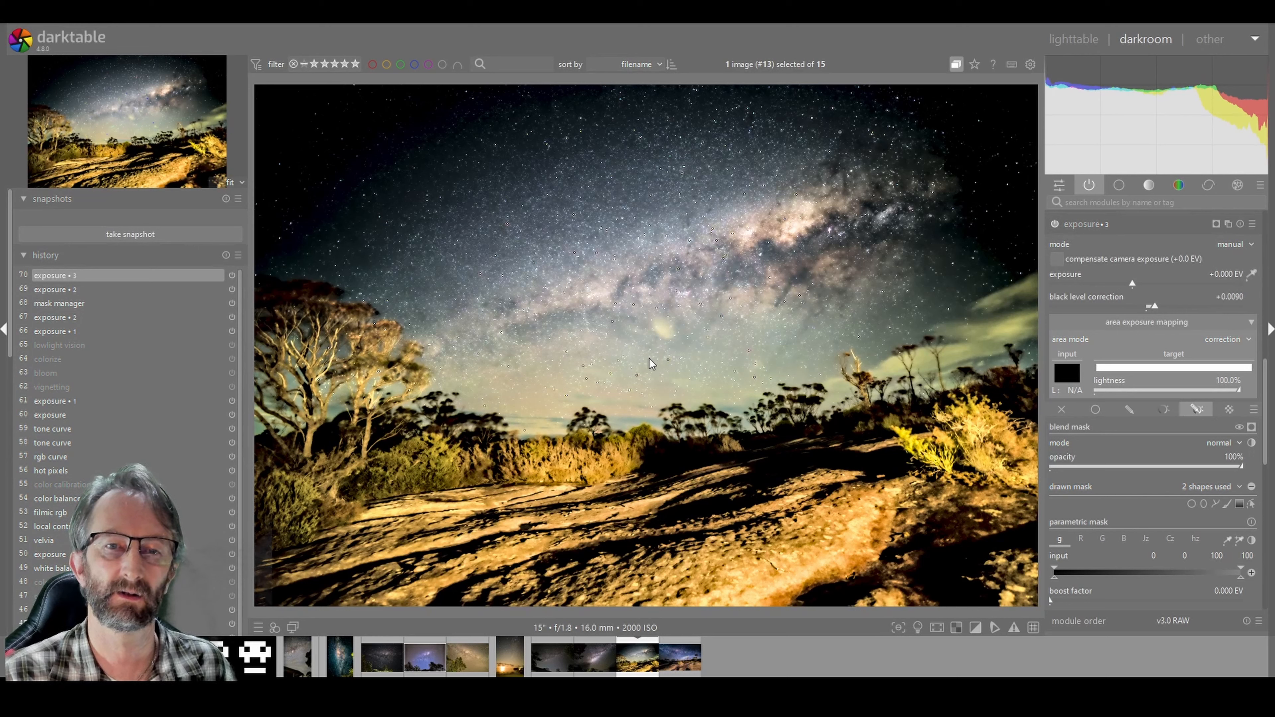
right_click(1096, 226)
left_click(1228, 221)
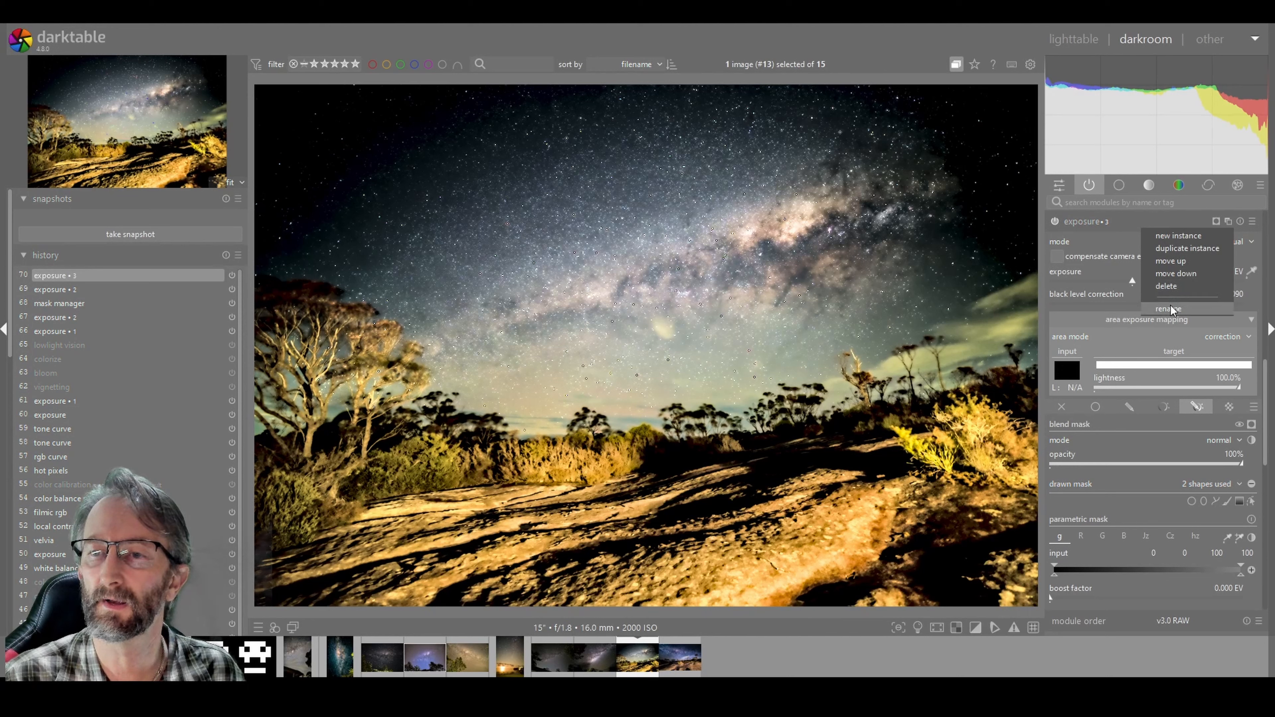
left_click(1100, 221)
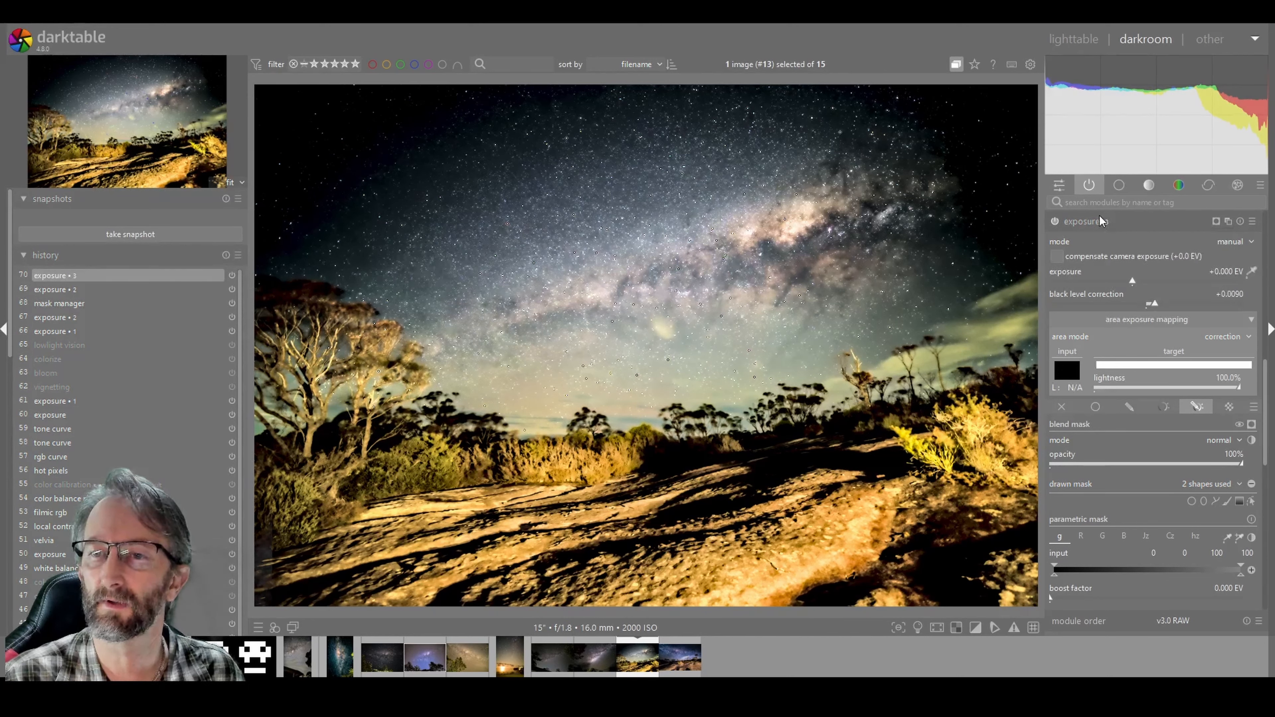
left_click(1226, 221)
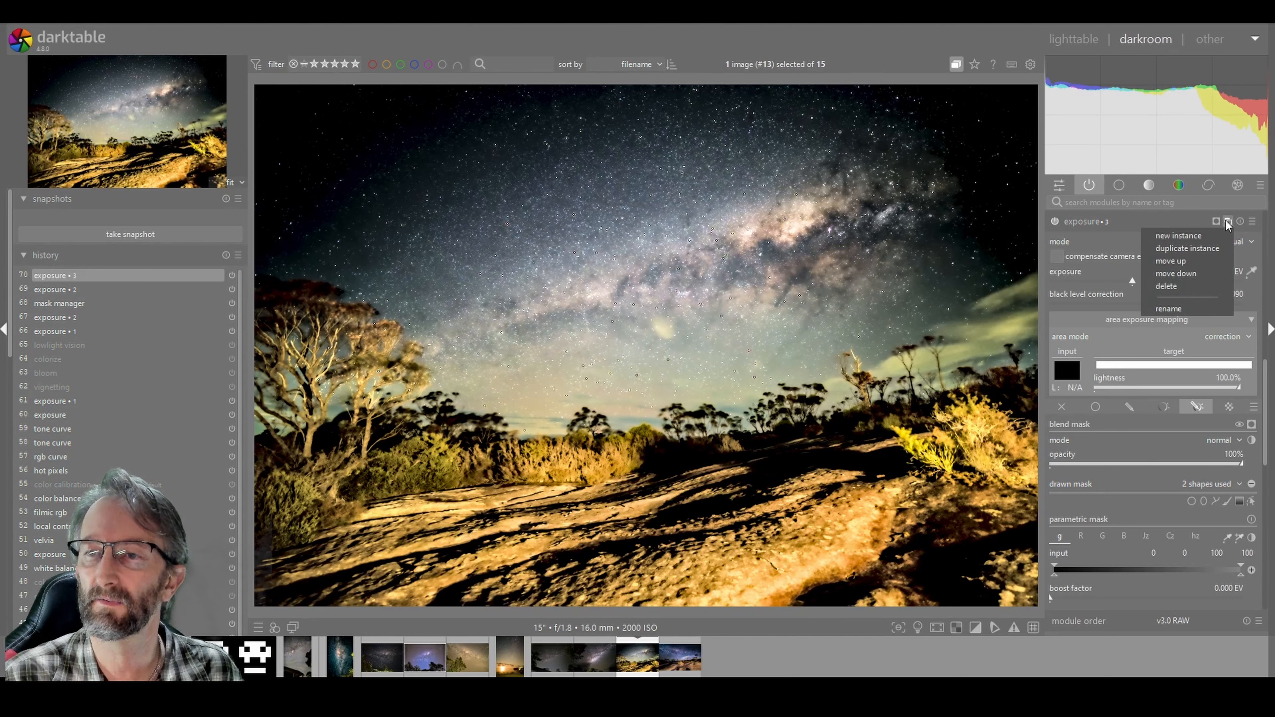
left_click(1114, 222)
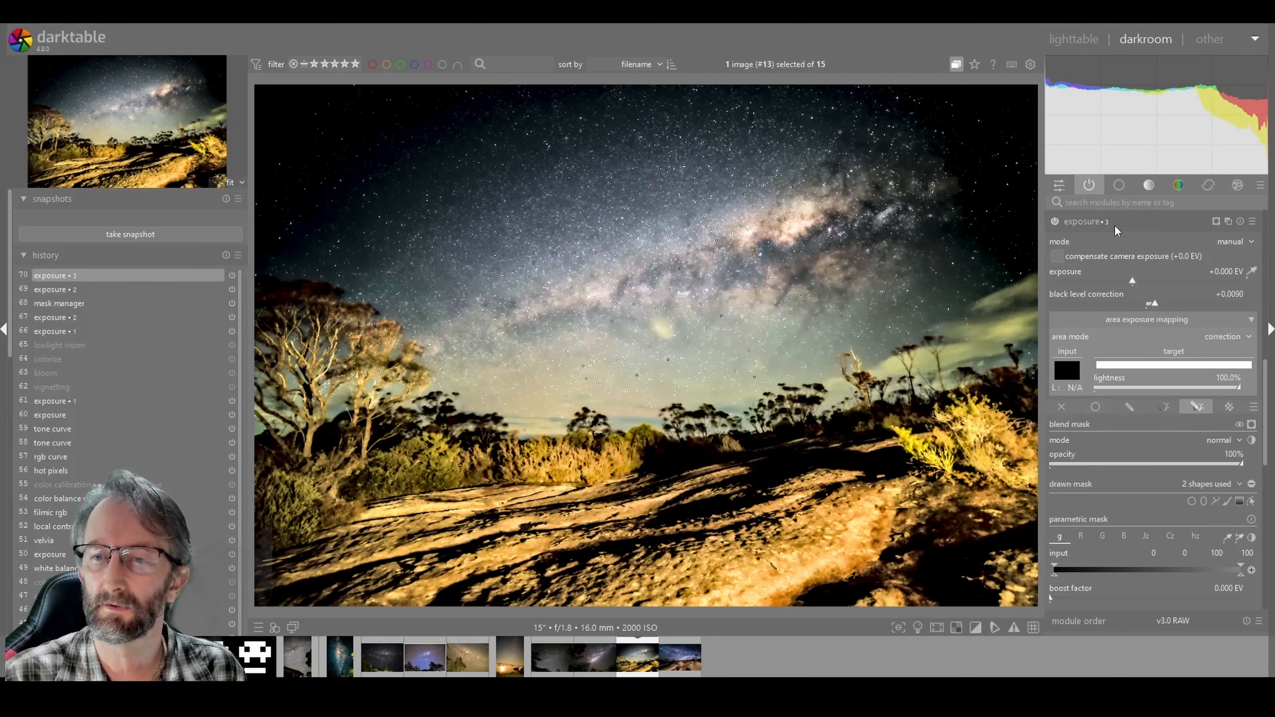
Collapse the exposure 3 instance, create a new exposure instance above it, and enable a drawn and parametric mask on the new one.
left_click(1099, 221)
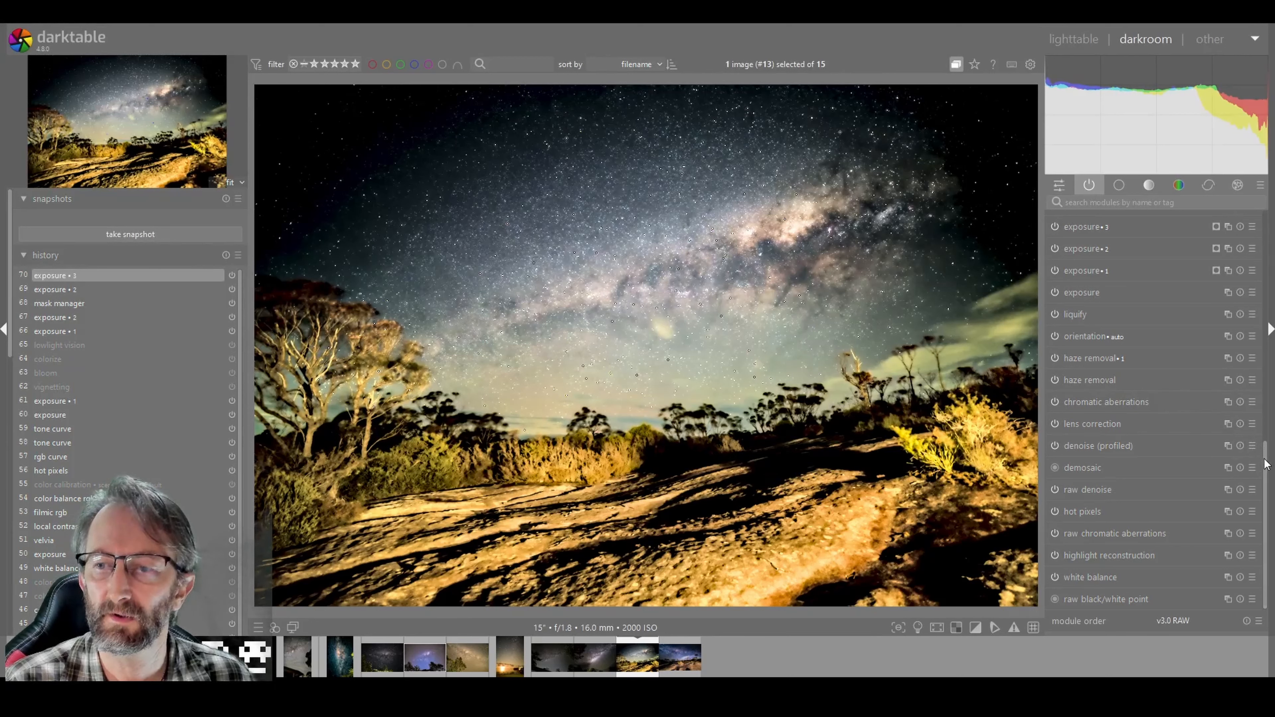
scroll(1157, 283, "up", 4)
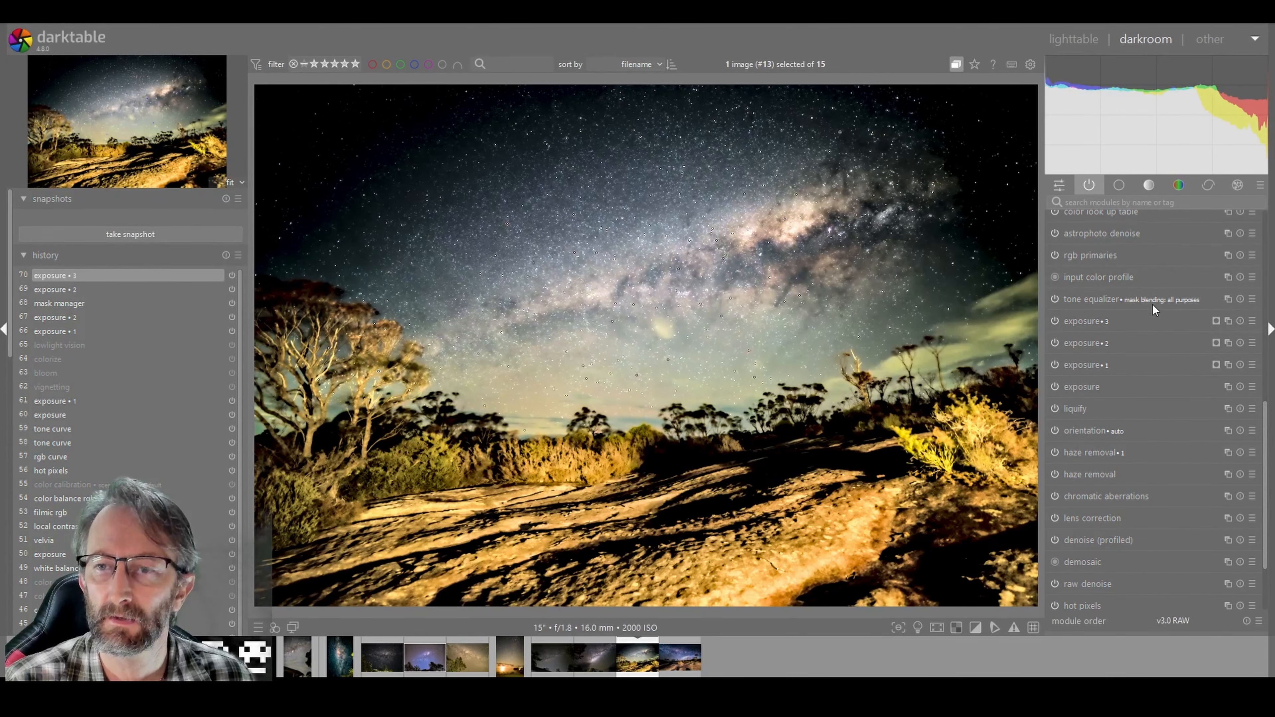
left_click(1227, 321)
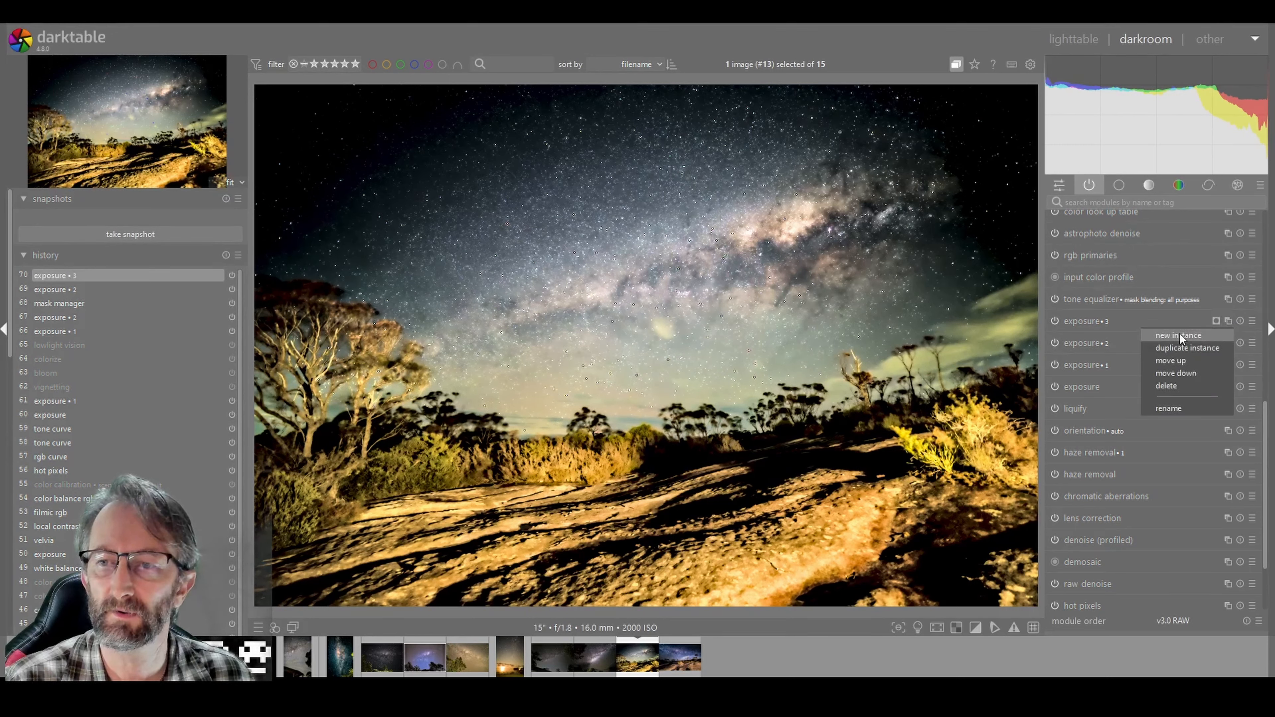
key("Escape")
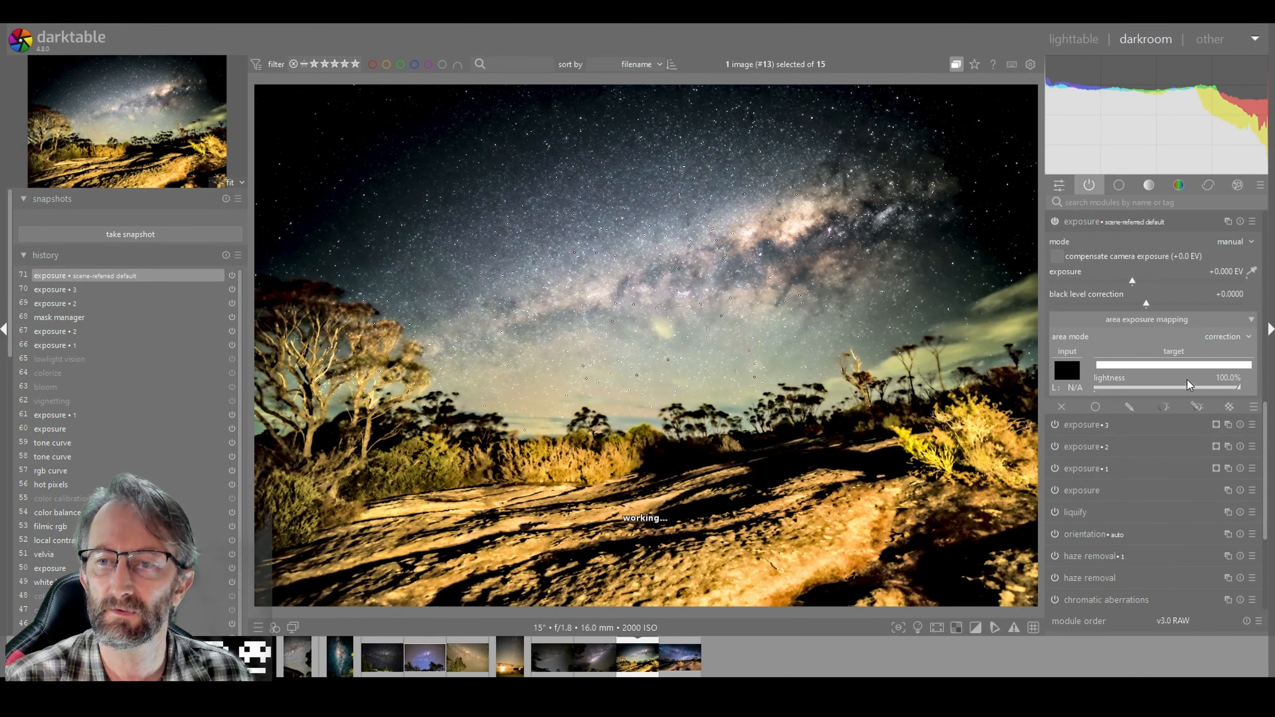
left_click(1189, 409)
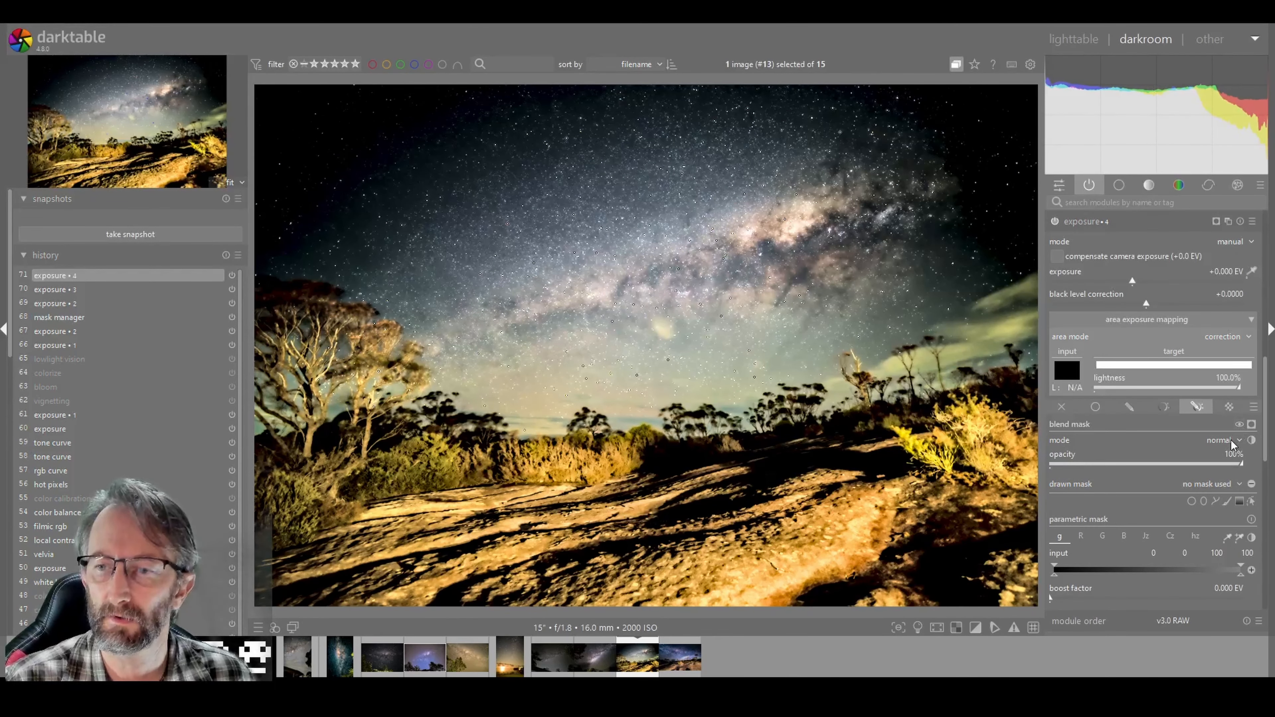
Brush a mask stroke across the dark upper-left sky to the photo's top edge, using a greatly enlarged brush at 74% opacity.
left_click(1226, 503)
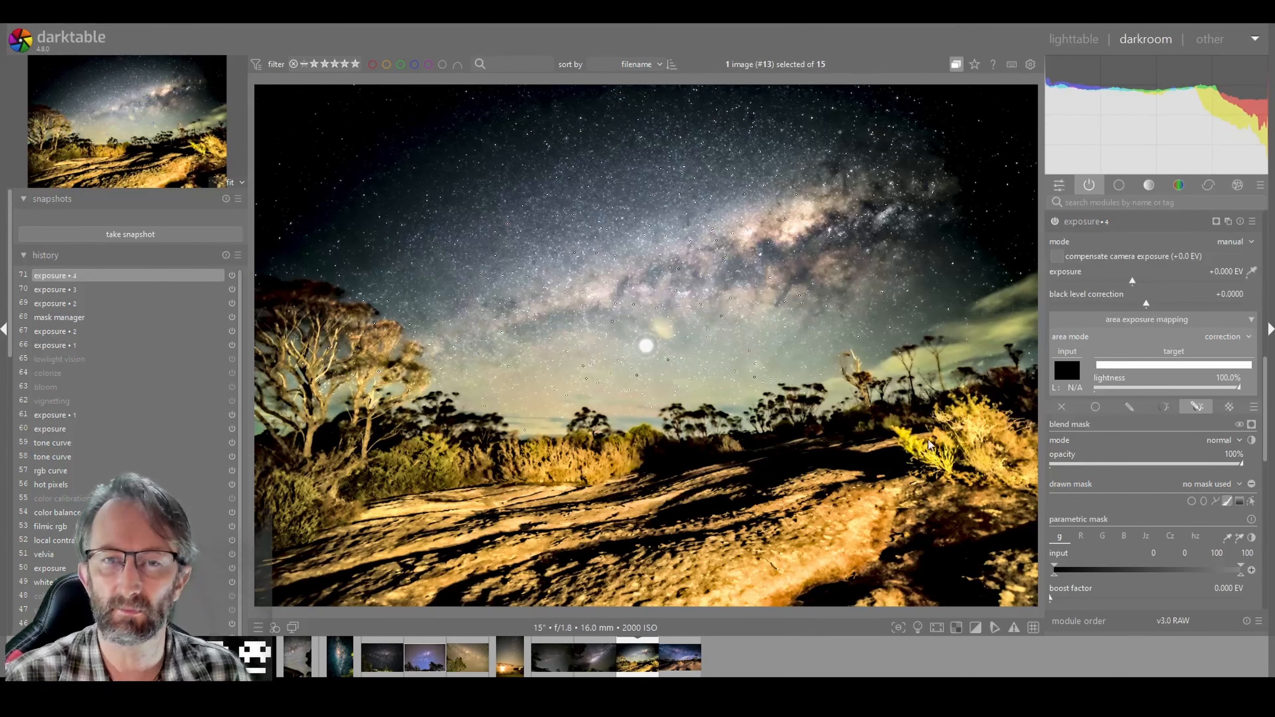
scroll(407, 208, "up", 8)
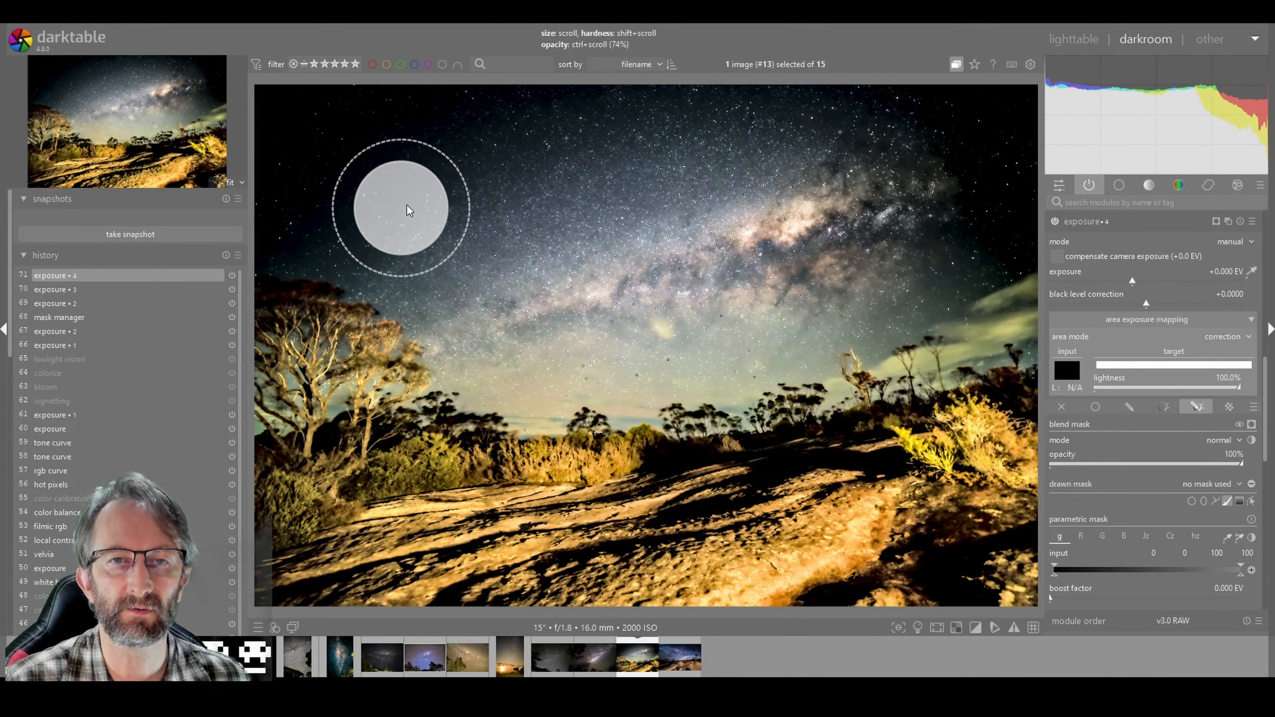
scroll(320, 228, "down", 5, "ctrl")
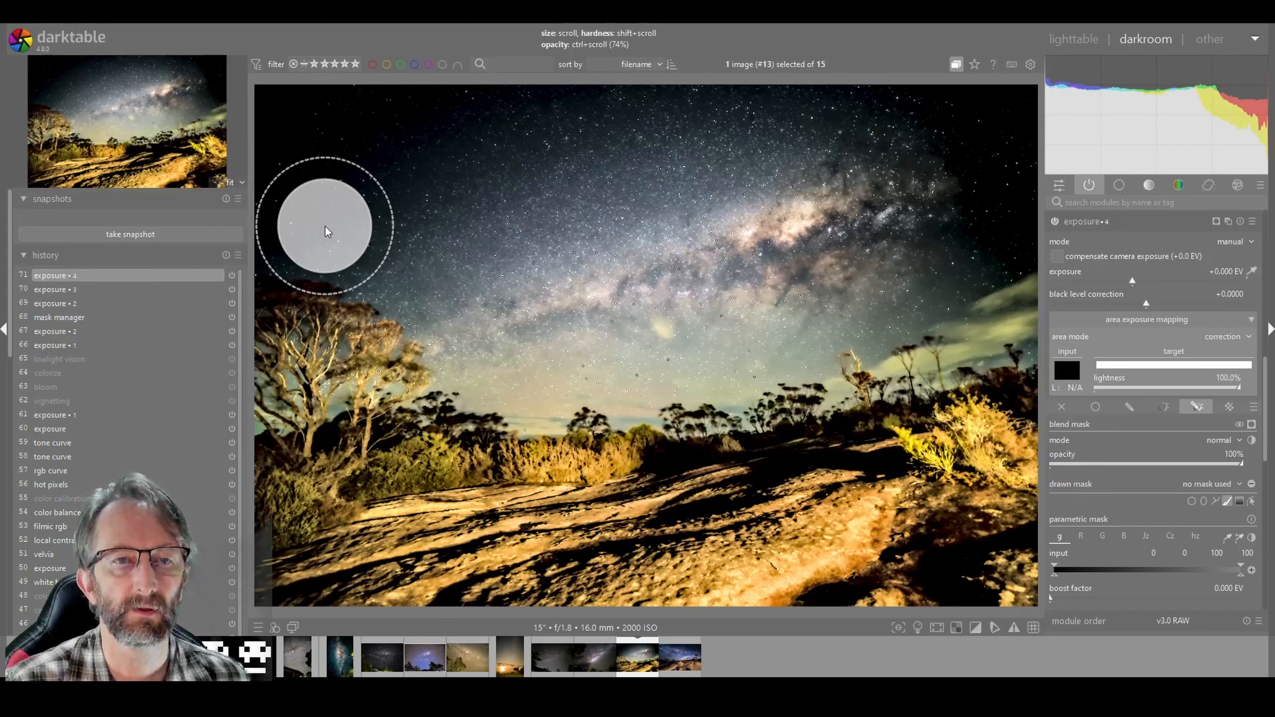
scroll(324, 226, "up", 6)
scroll(347, 206, "up", 4)
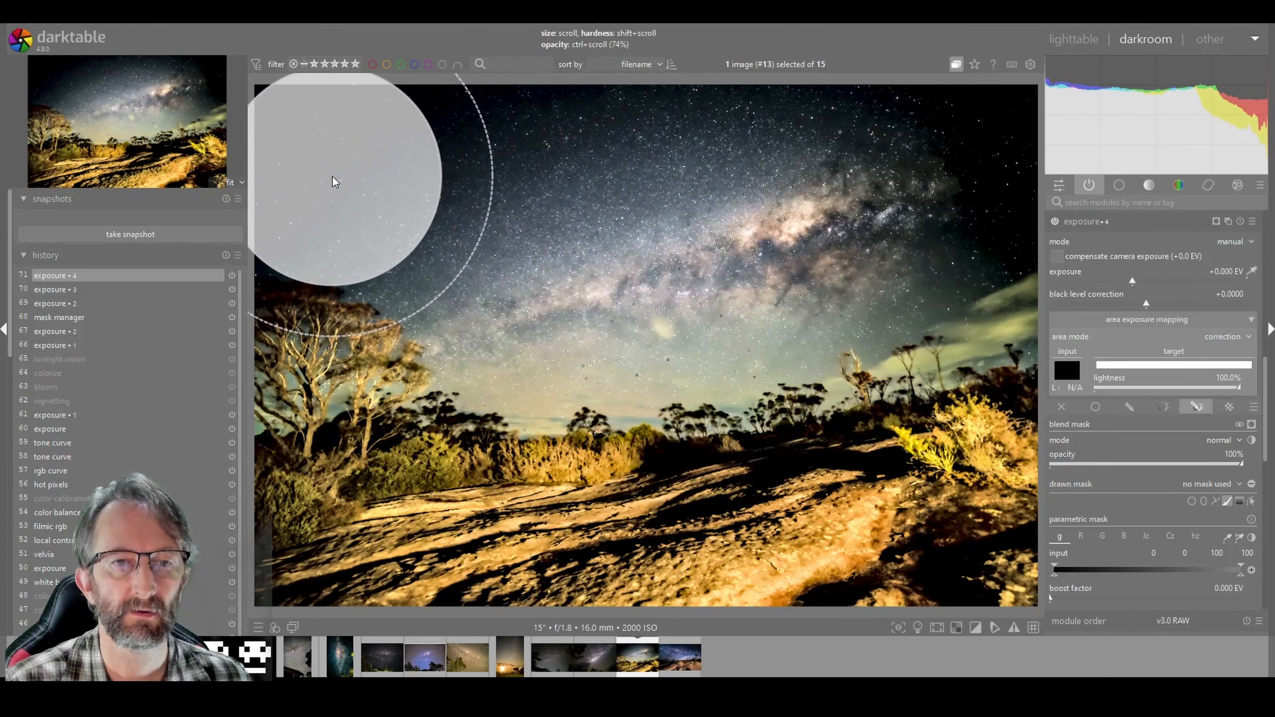
mouse_move(335, 182)
left_mouse_down()
mouse_move(598, 125)
mouse_move(755, 39)
left_mouse_up()
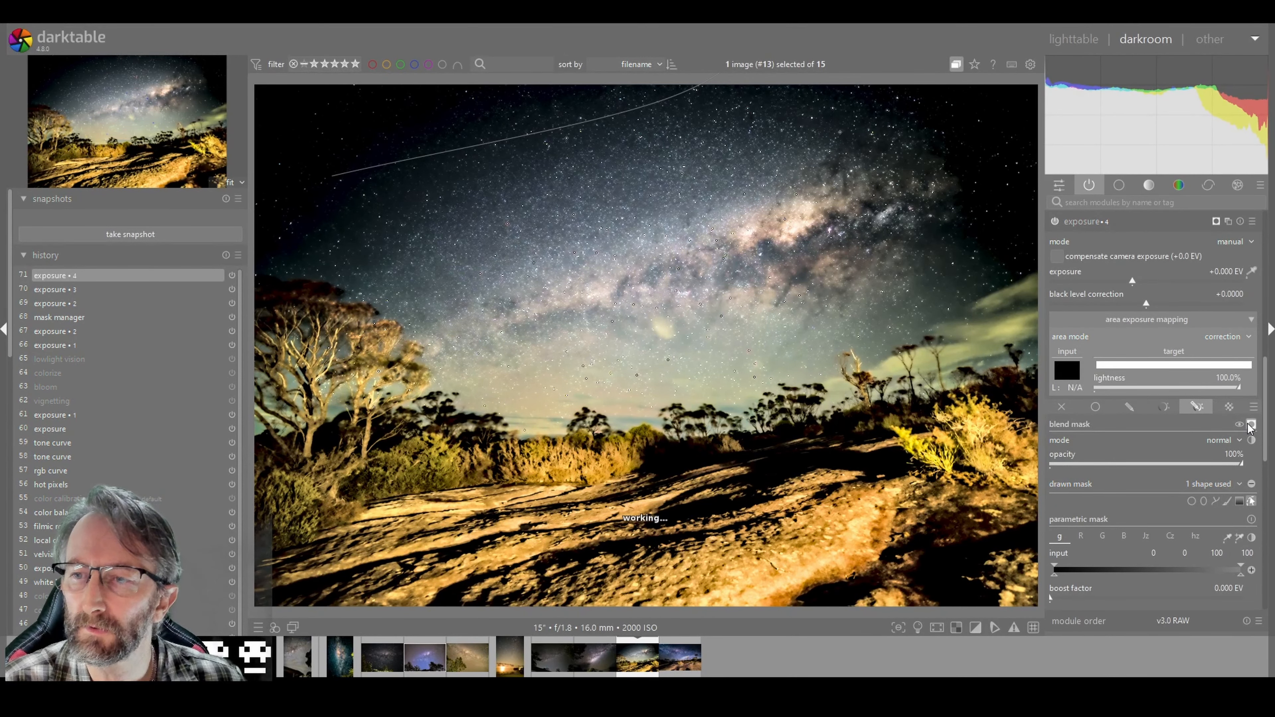
Display the exposure 4 mask and soften its edges with a 173.8 px feathering radius and a 71.9 px blurring radius.
left_click(1250, 425)
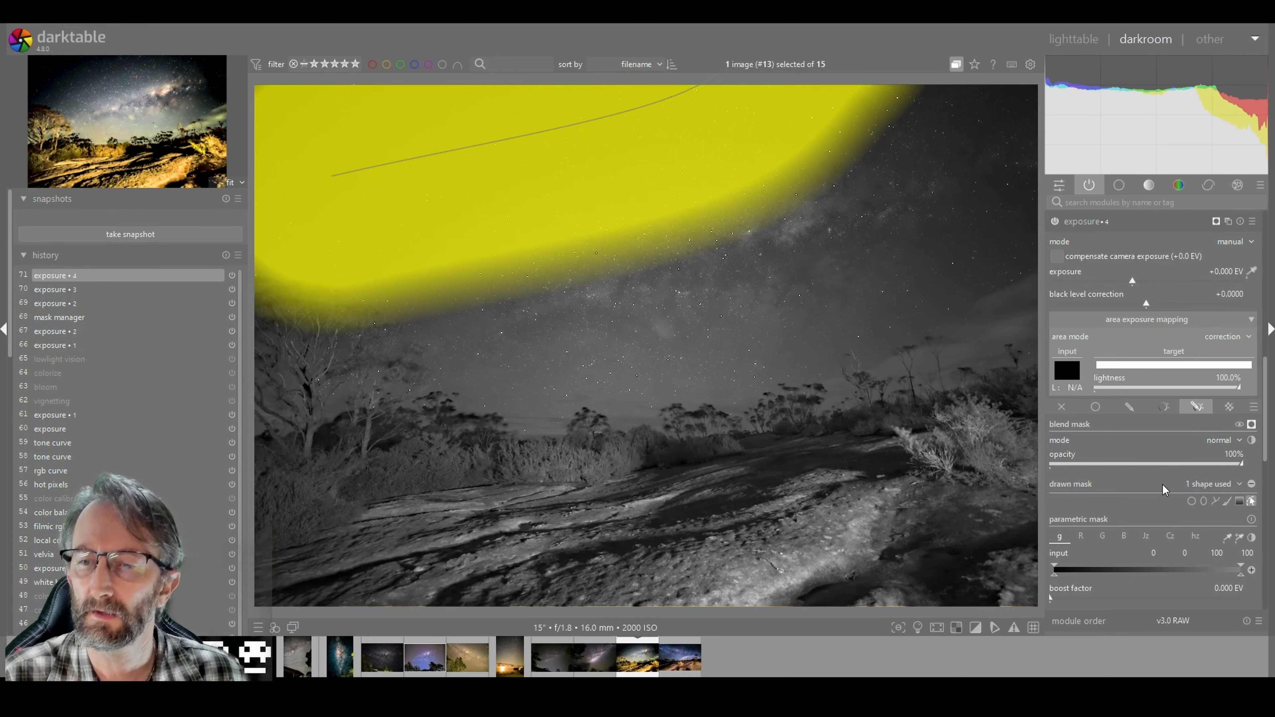
scroll(1064, 407, "down", 5)
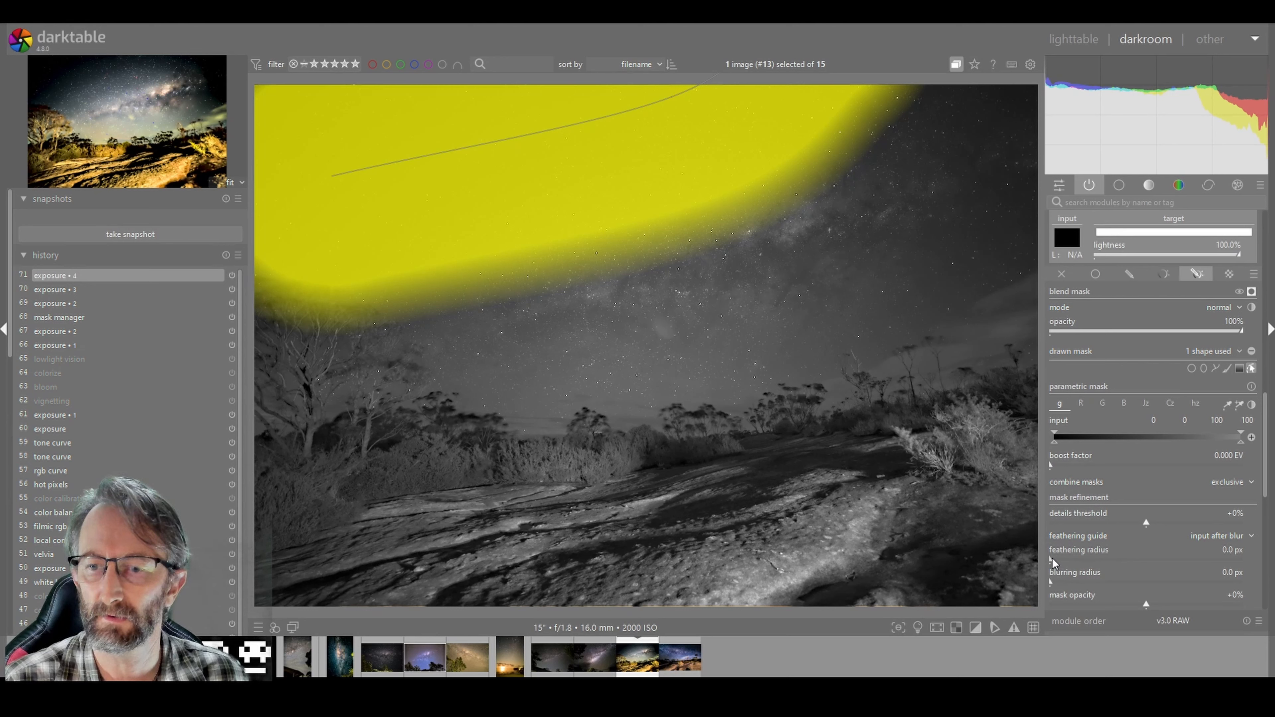
left_click_drag(1053, 559, 1180, 559)
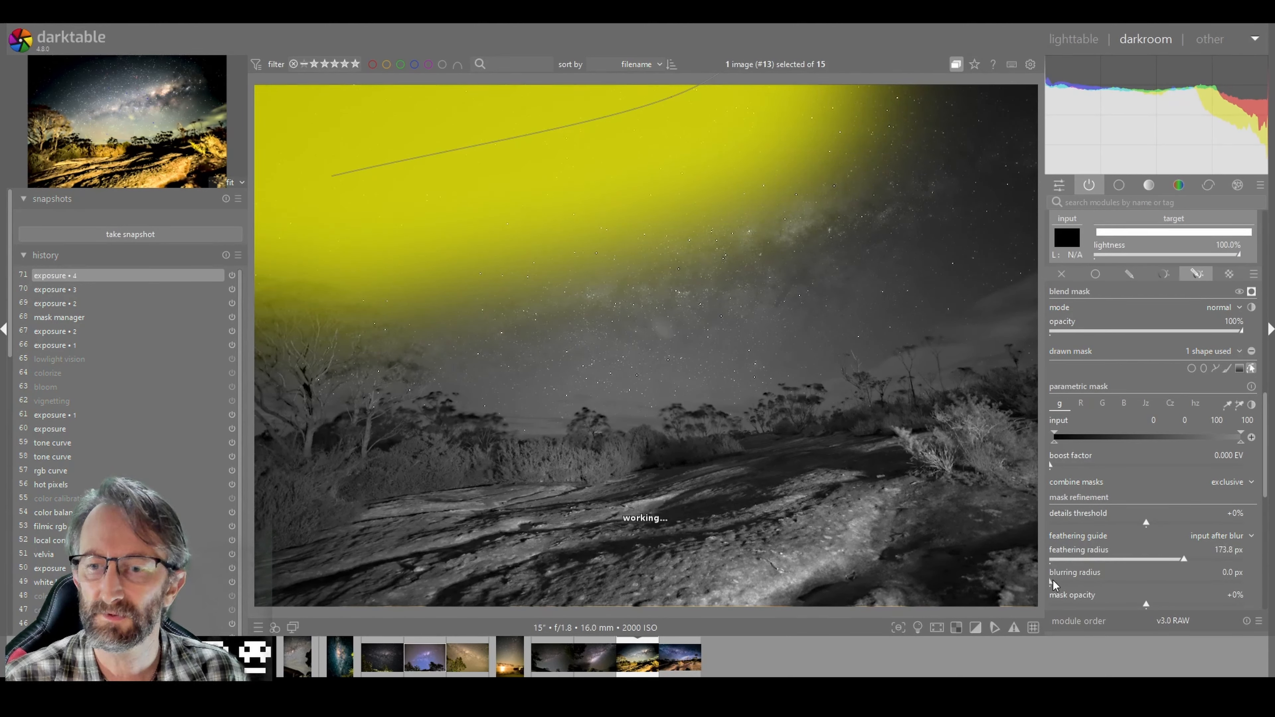
left_click_drag(1051, 580, 1171, 581)
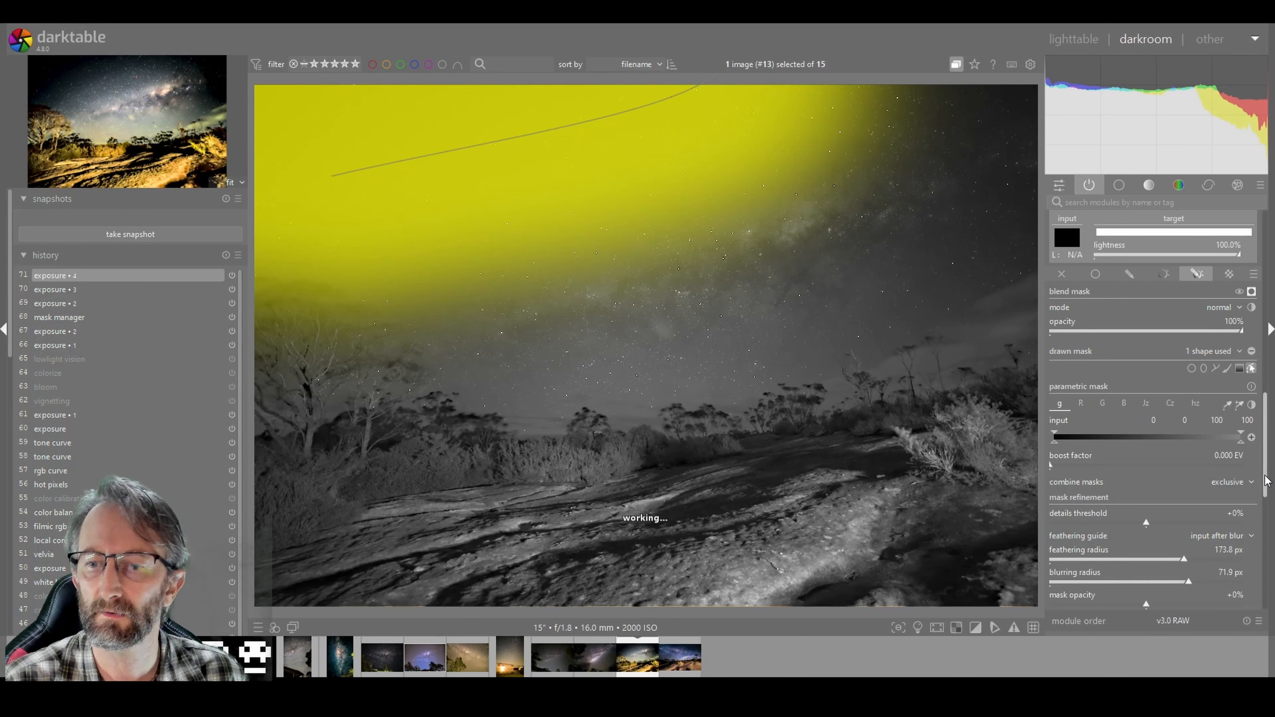
Set the exposure 4 mask's opacity to -21% and its contrast to +7%, and turn off the mask display.
scroll(1266, 481, "down", 5)
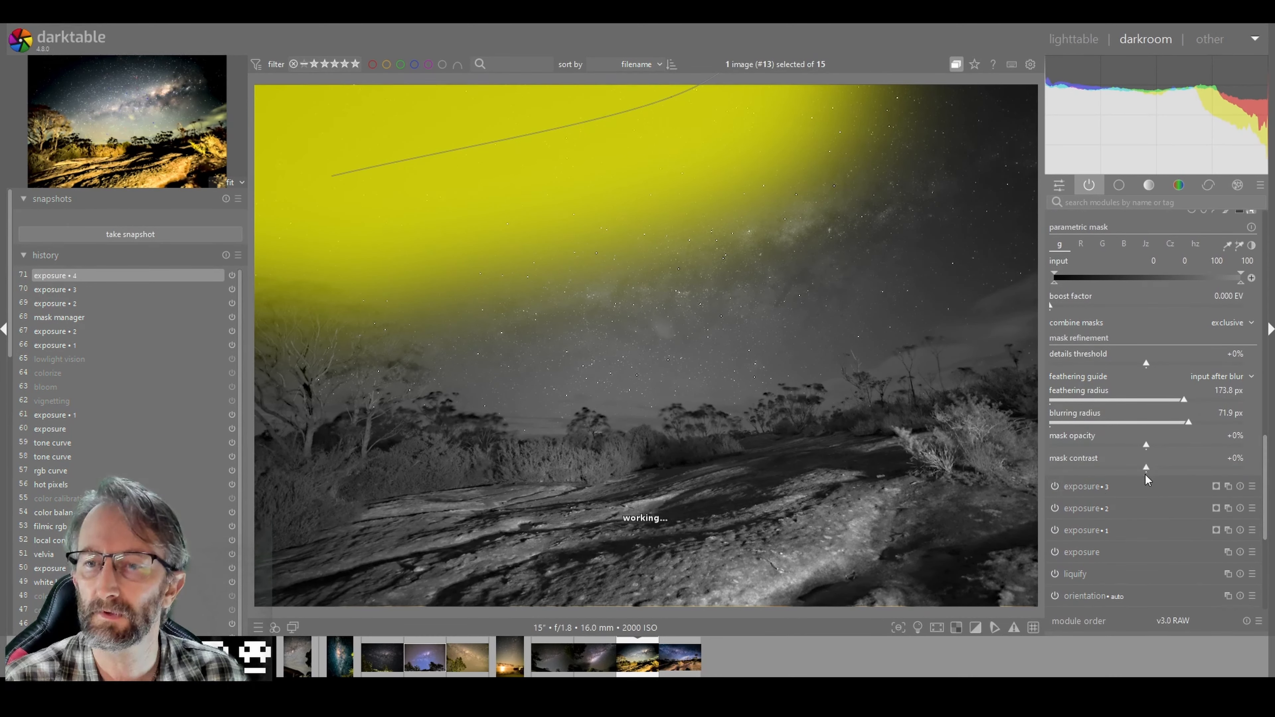
left_click_drag(1158, 449, 1189, 449)
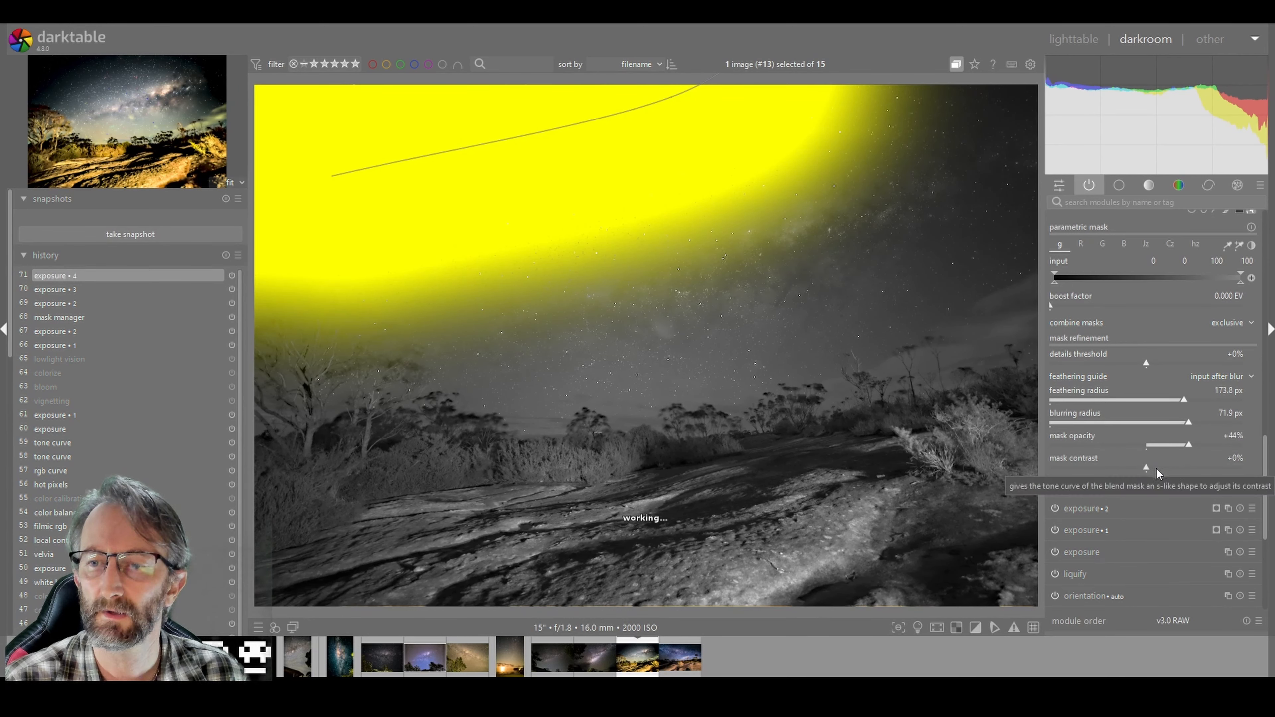
left_click_drag(1147, 466, 1127, 451)
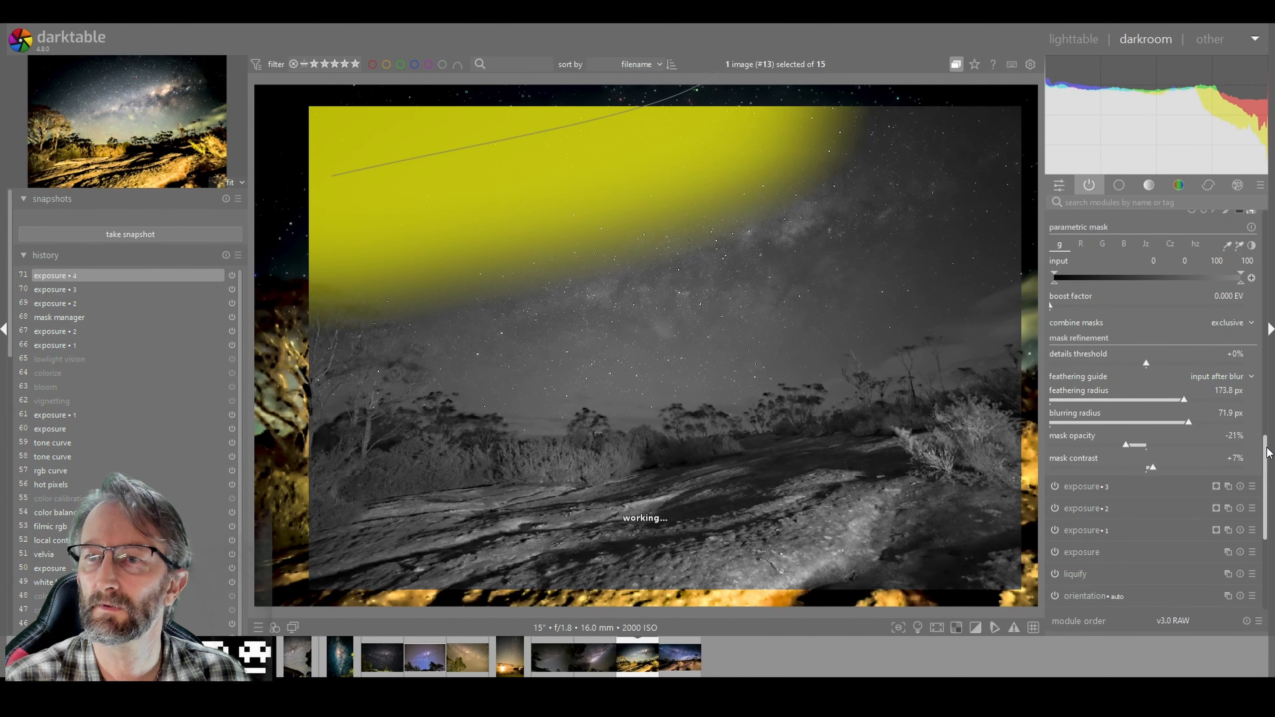
scroll(1266, 452, "up", 4)
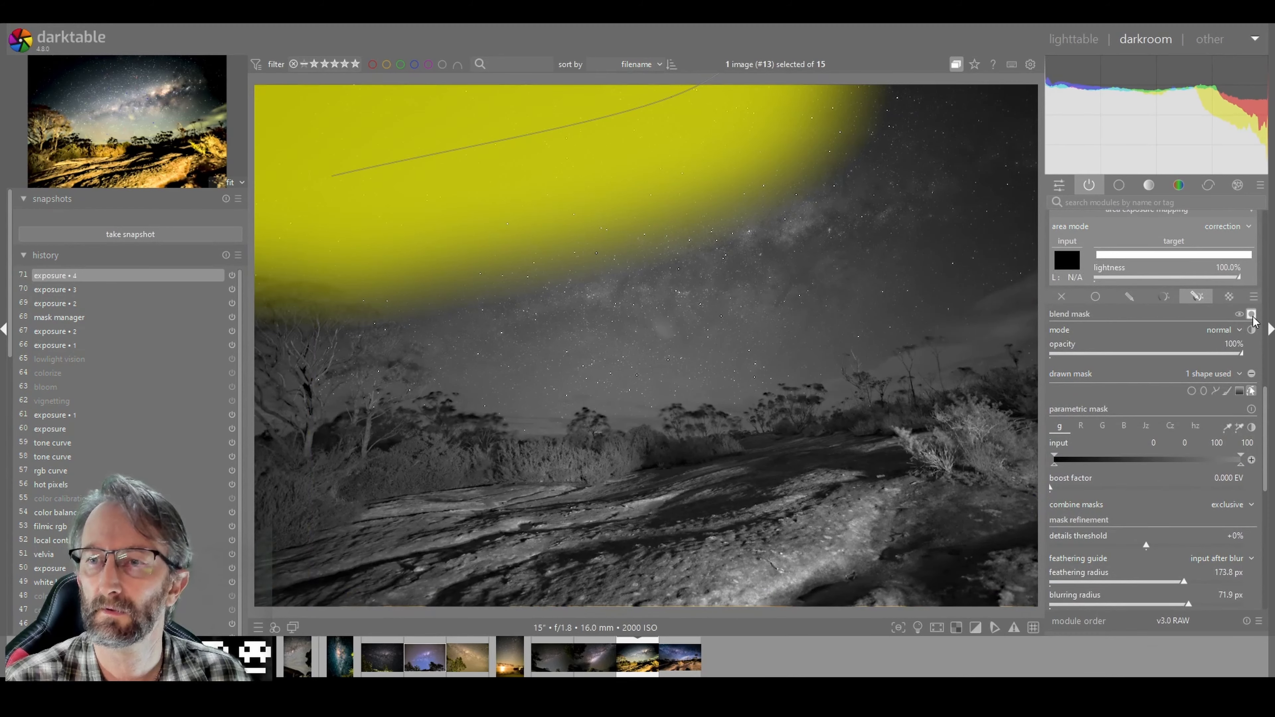
left_click(1251, 315)
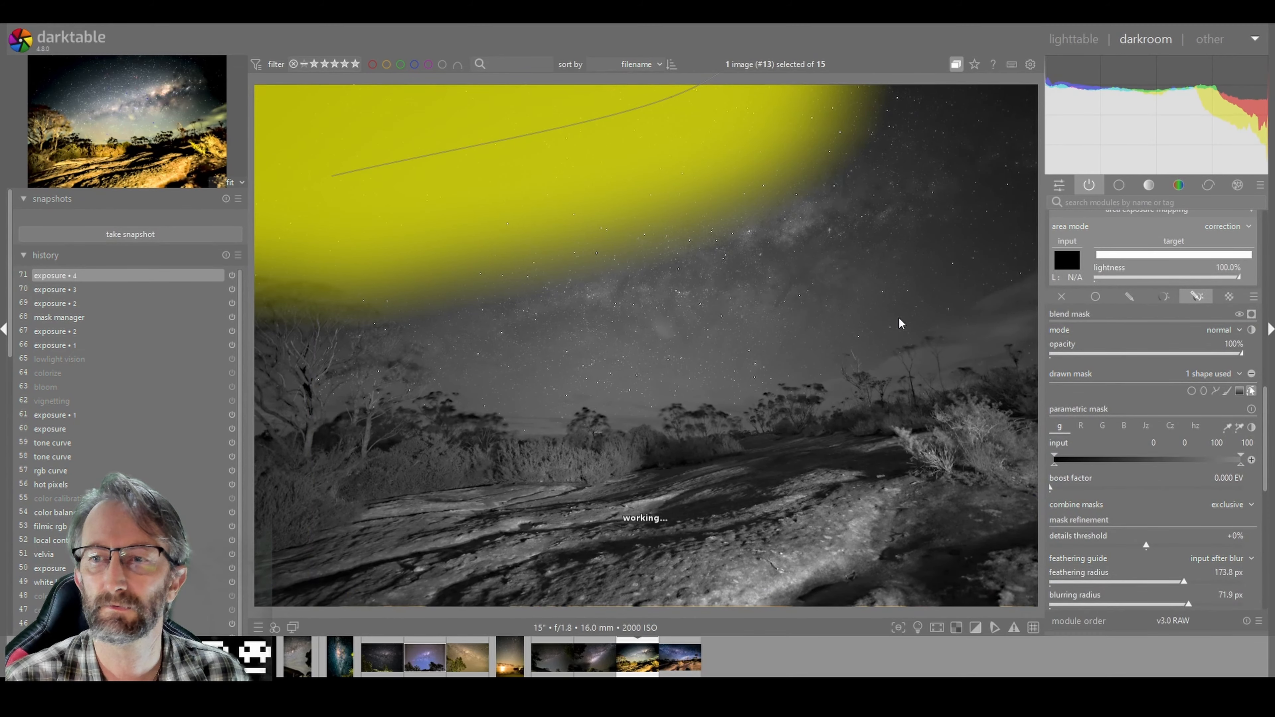
left_click(1251, 314)
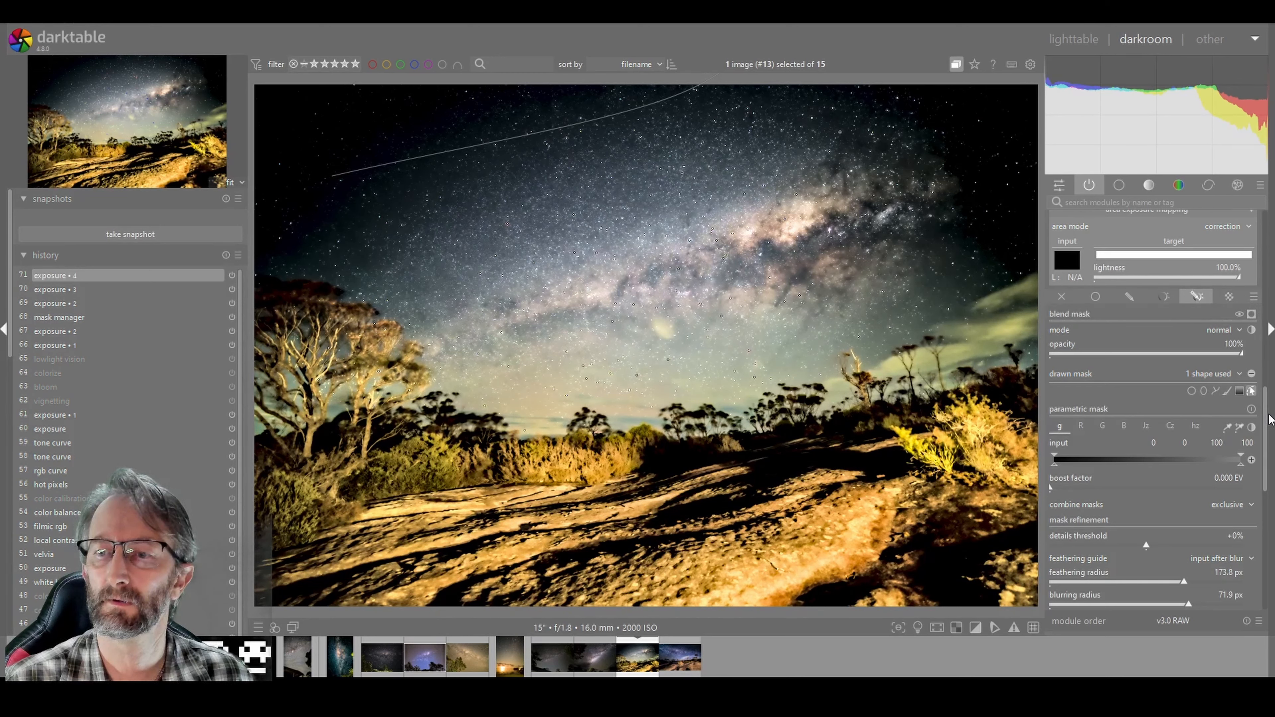
Set the exposure 4 instance's exposure to -0.566 EV and compare the photo with the instance off and on, leaving it enabled.
left_click_drag(1270, 401, 1270, 360)
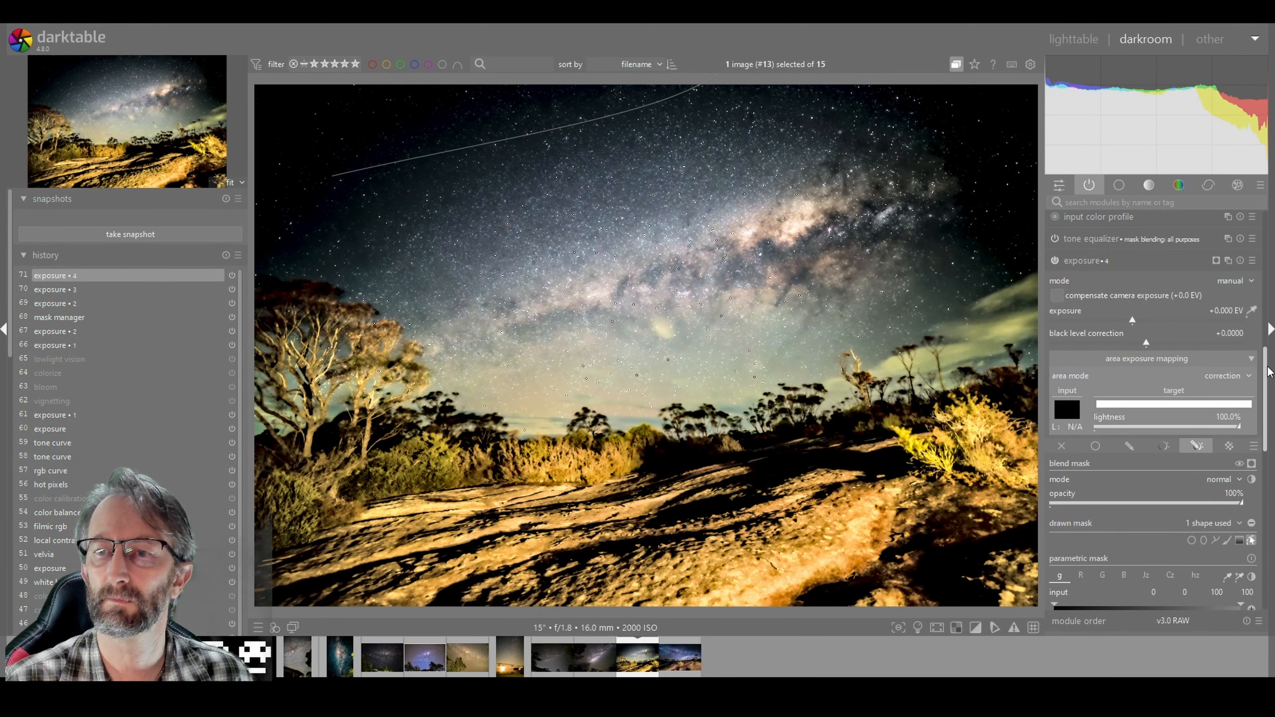
left_click(1055, 262)
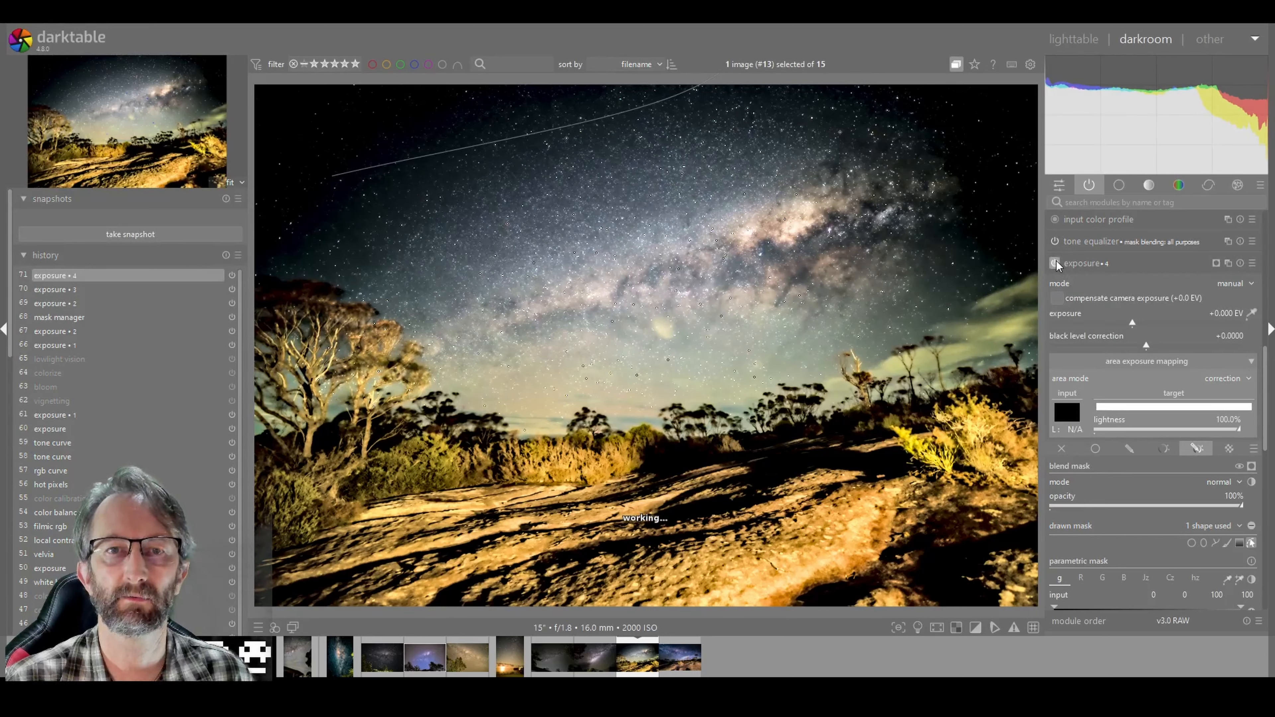
left_click(1056, 263)
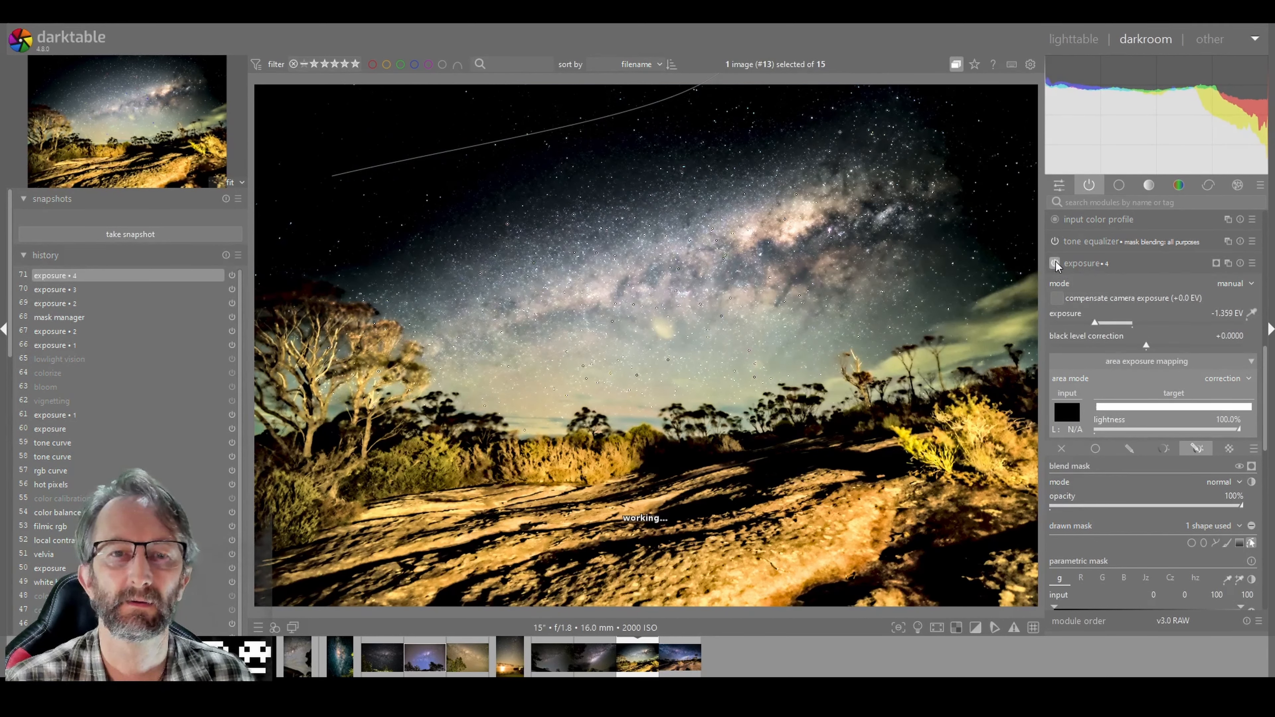
left_click(1055, 262)
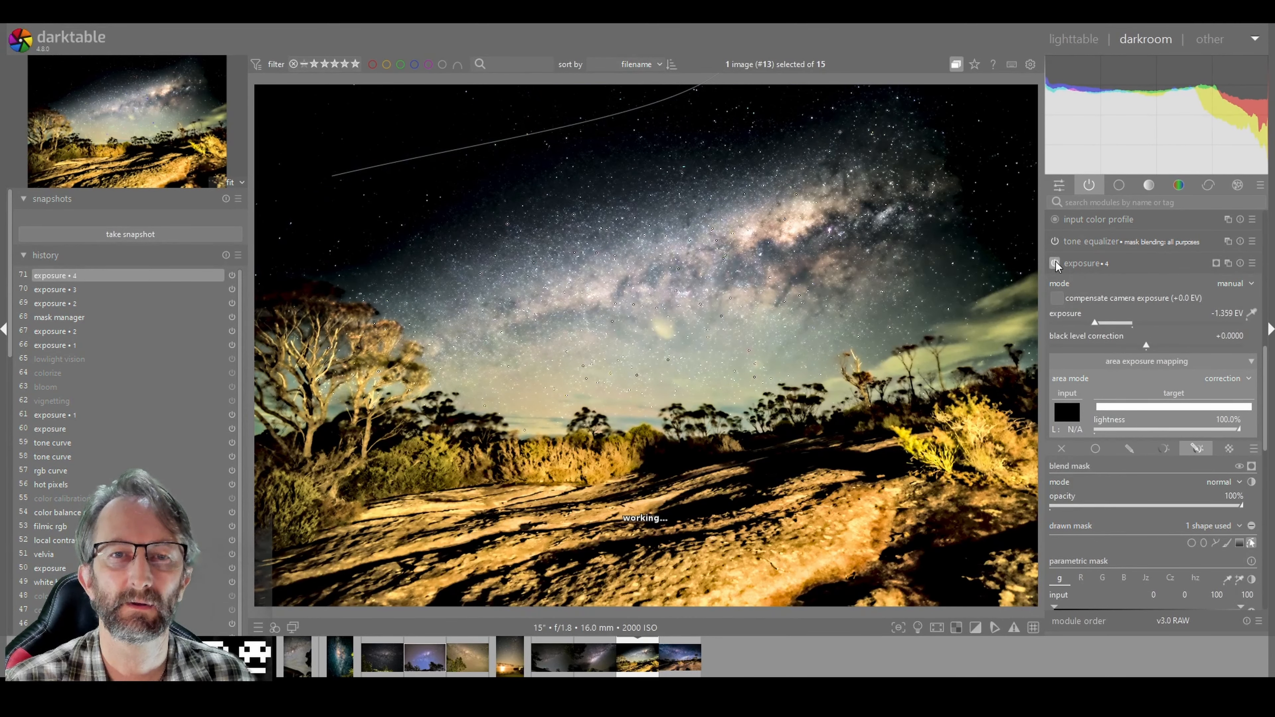
right_click(1093, 323)
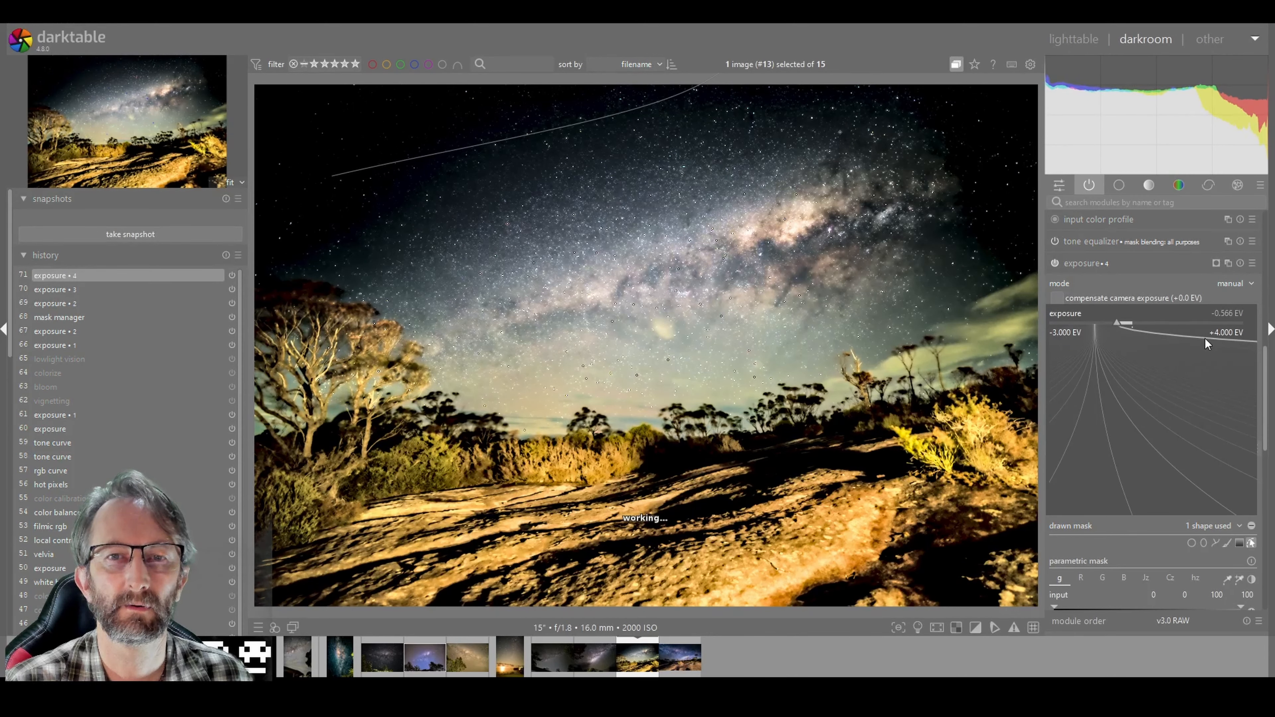
left_click(1205, 339)
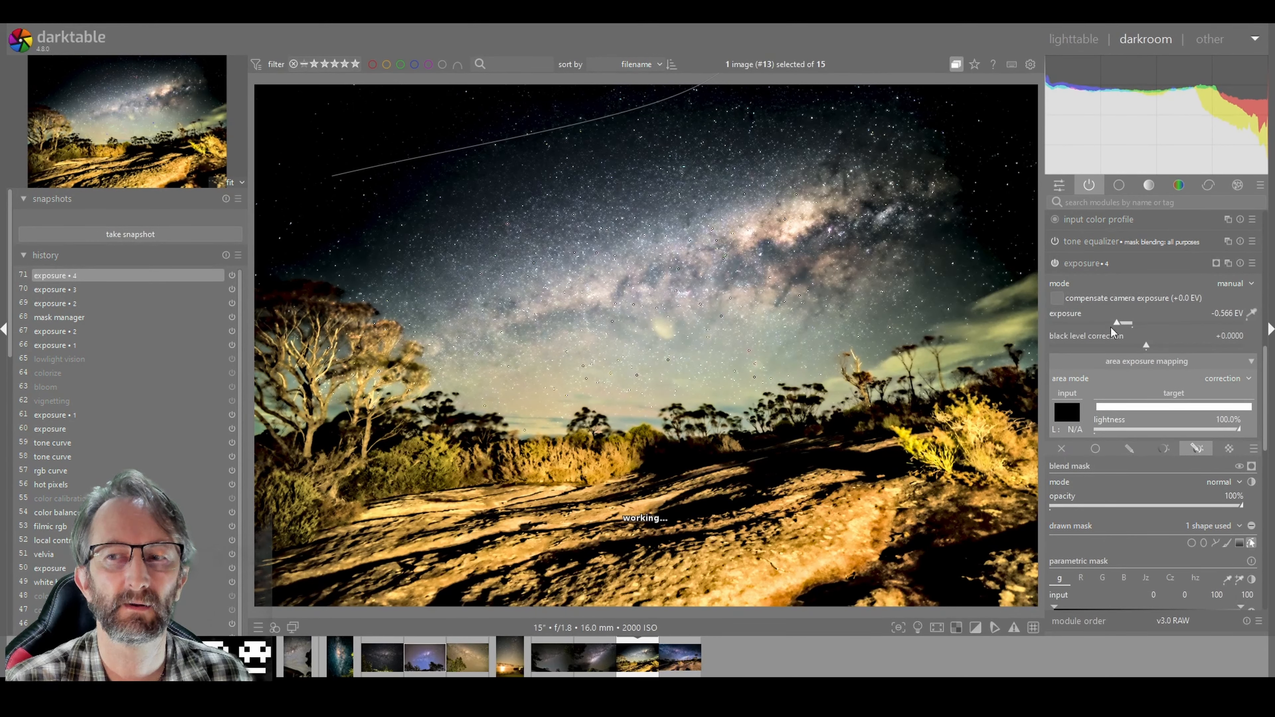
left_click(1055, 262)
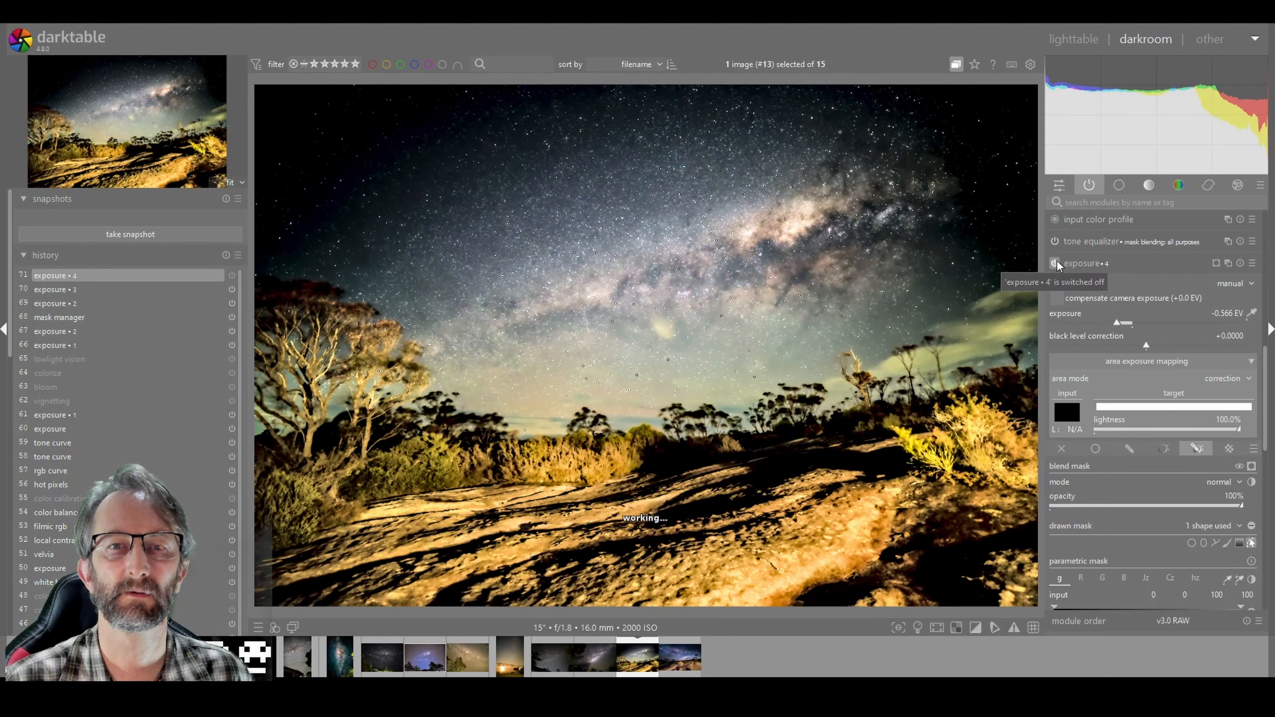
left_click(1055, 263)
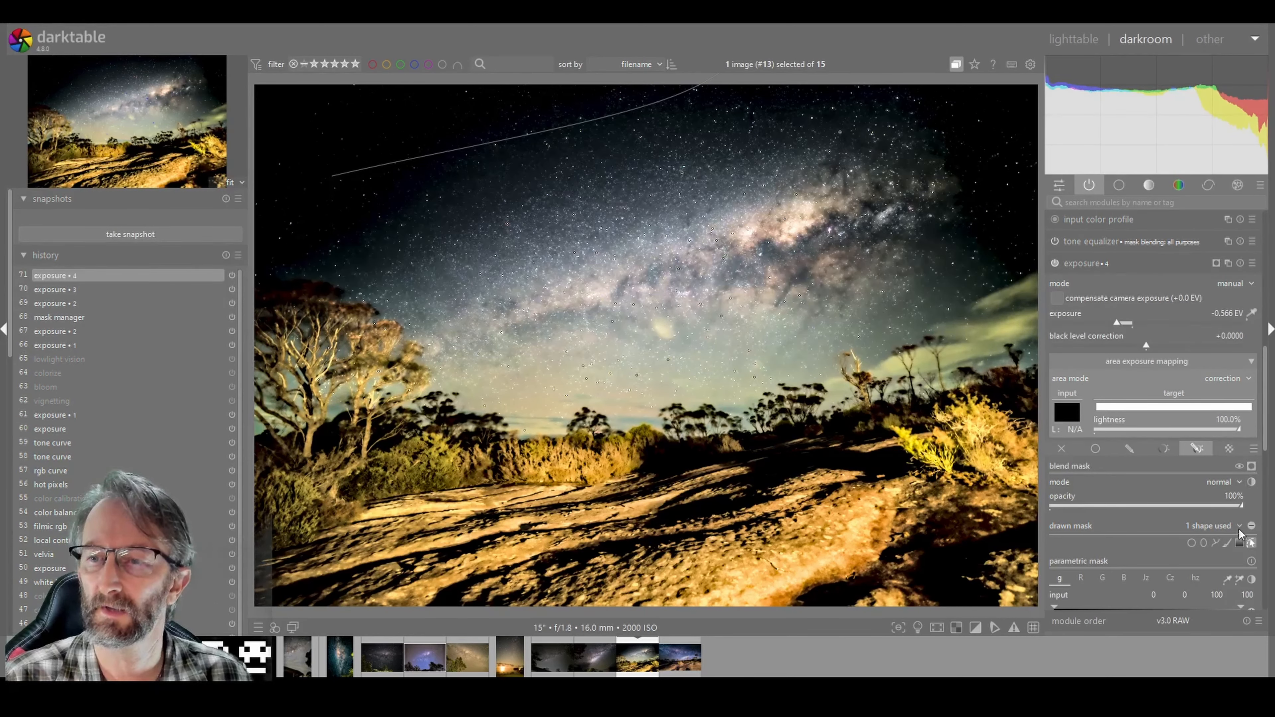
Brush a second mask stroke above the horizon trees up to the photo's right edge, using a smaller brush at 59% opacity and about 60% hardness.
left_click(1230, 544)
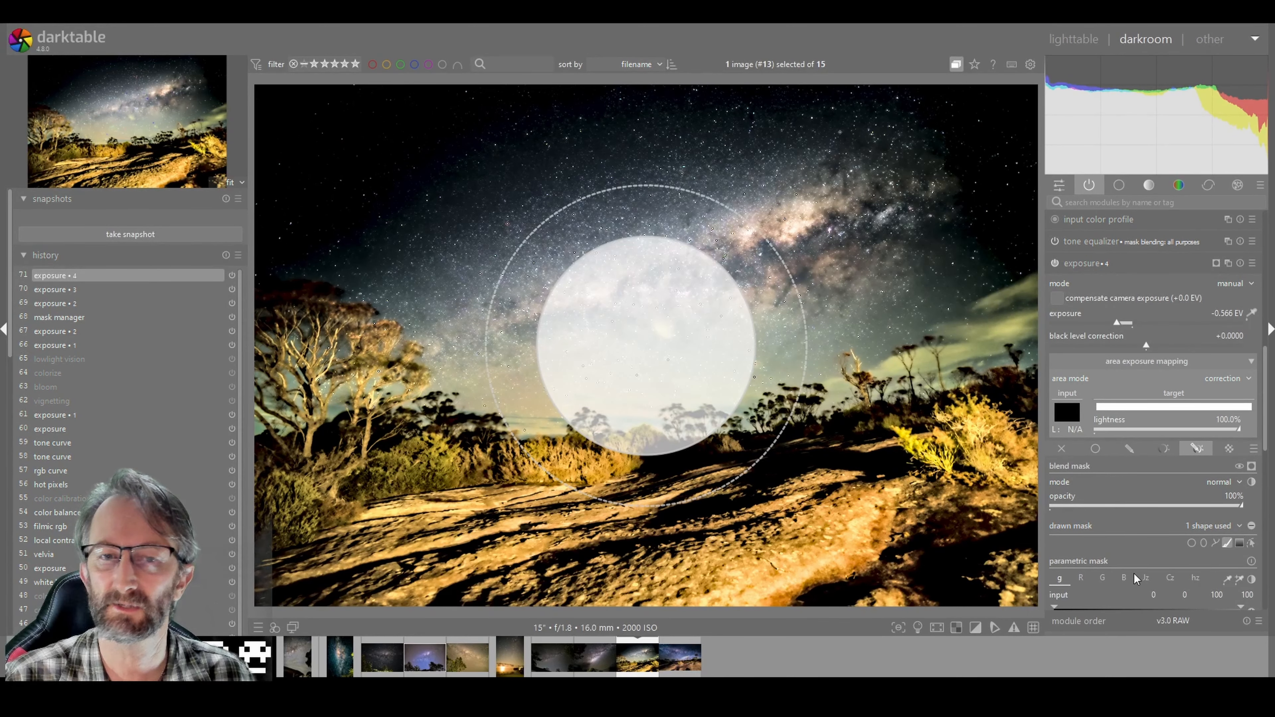
scroll(468, 418, "up", 2, "shift")
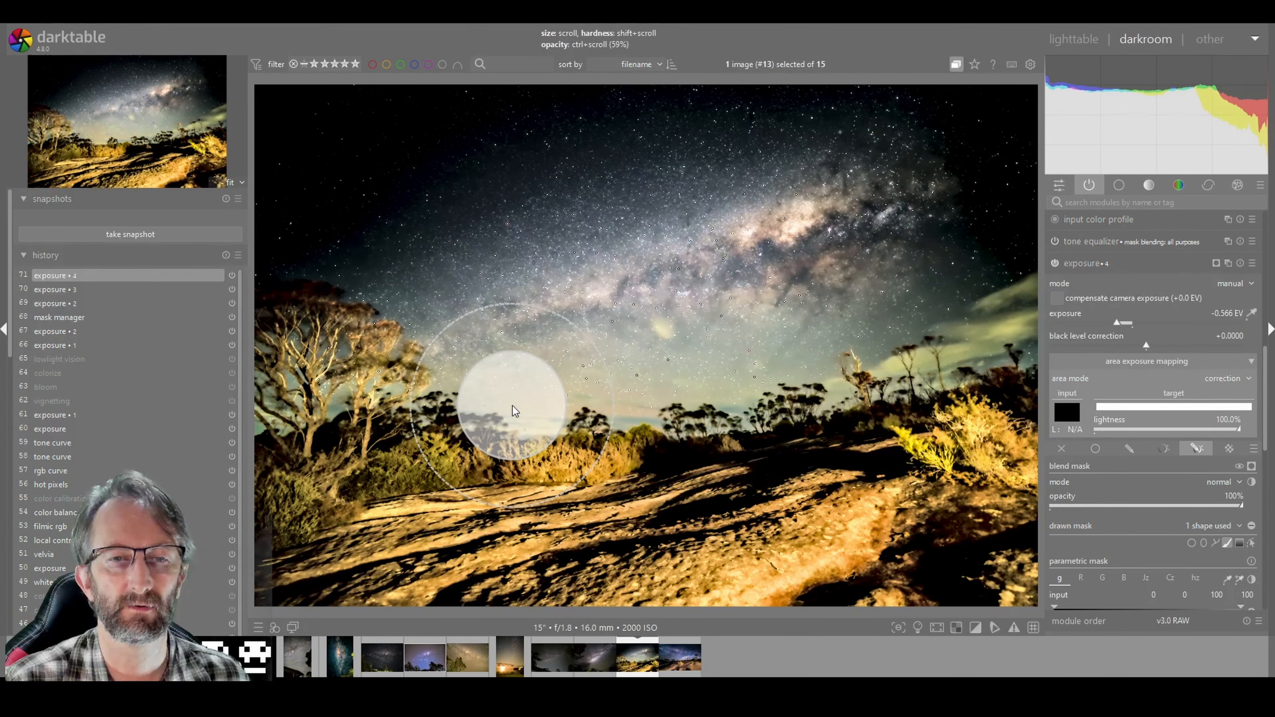
scroll(512, 406, "up", 3, "shift")
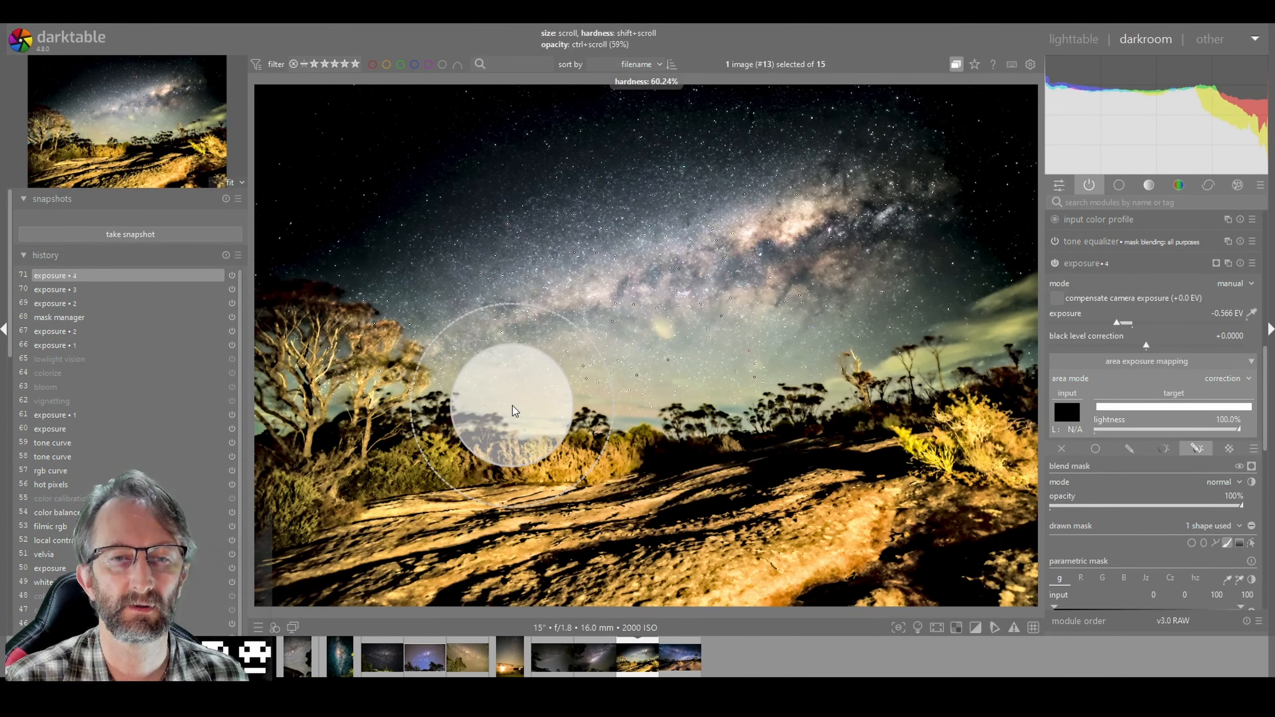
scroll(512, 406, "down", 5)
scroll(512, 406, "down", 4)
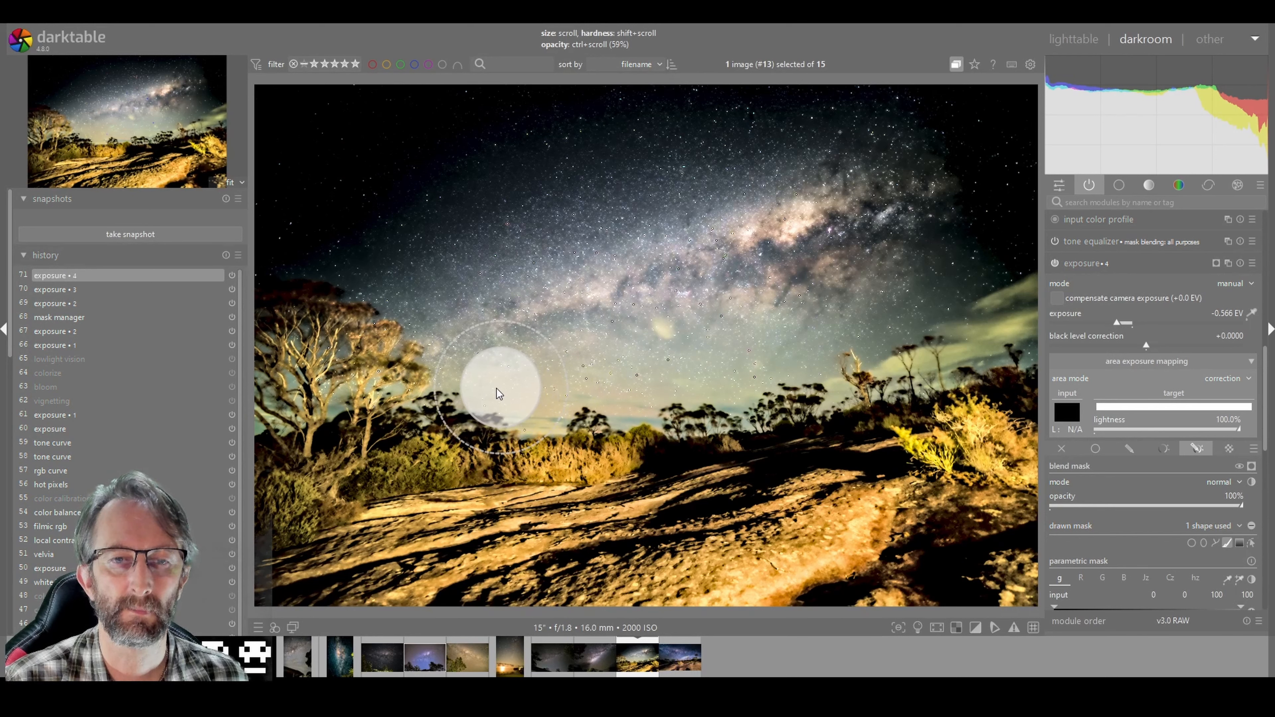
mouse_move(475, 393)
left_mouse_down()
mouse_move(577, 363)
mouse_move(701, 374)
mouse_move(736, 356)
mouse_move(868, 338)
mouse_move(907, 322)
mouse_move(1039, 209)
left_mouse_up()
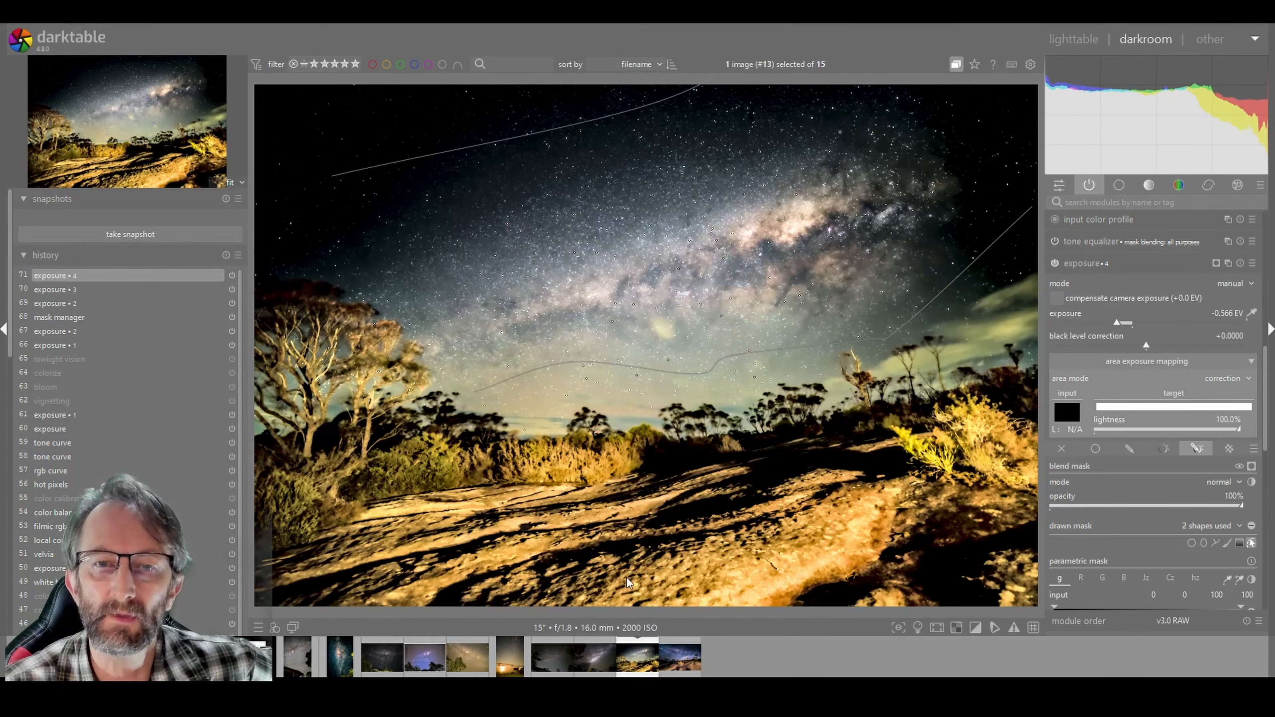
Compare the photo with and without the exposure 4 instance, leave it enabled, hide its mask outlines, and collapse it.
left_click(1054, 264)
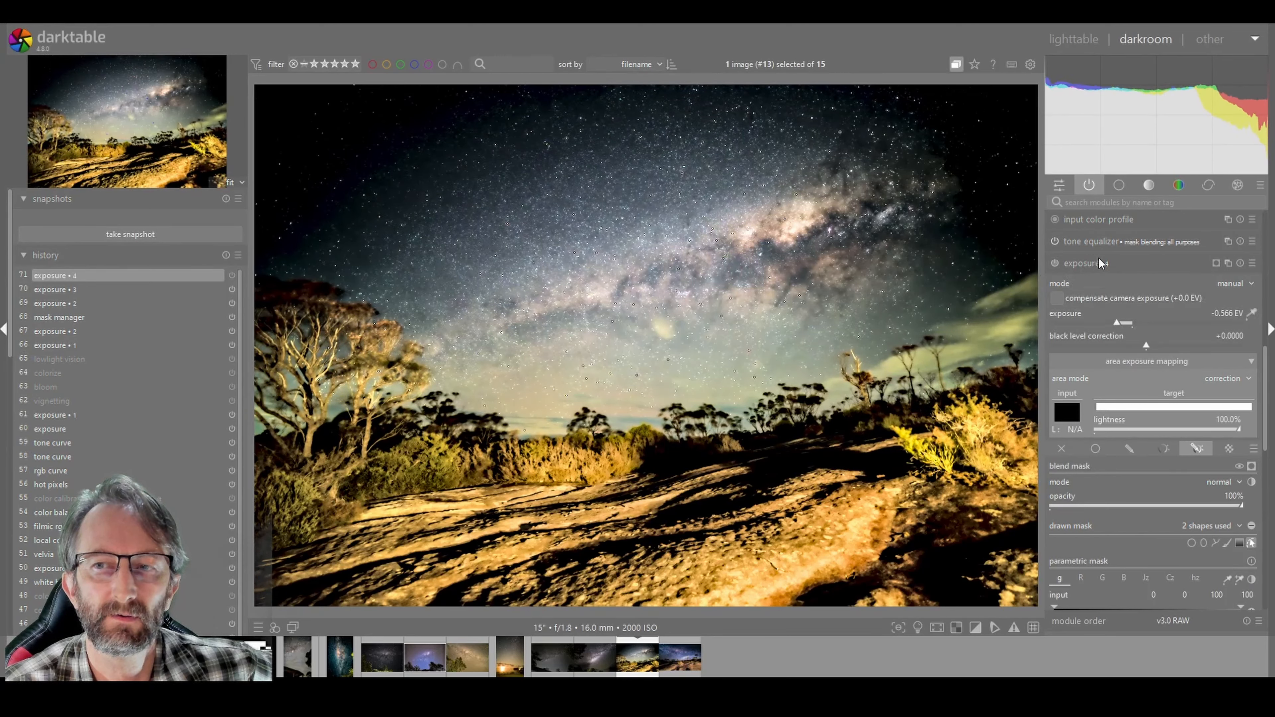
left_click(1057, 261)
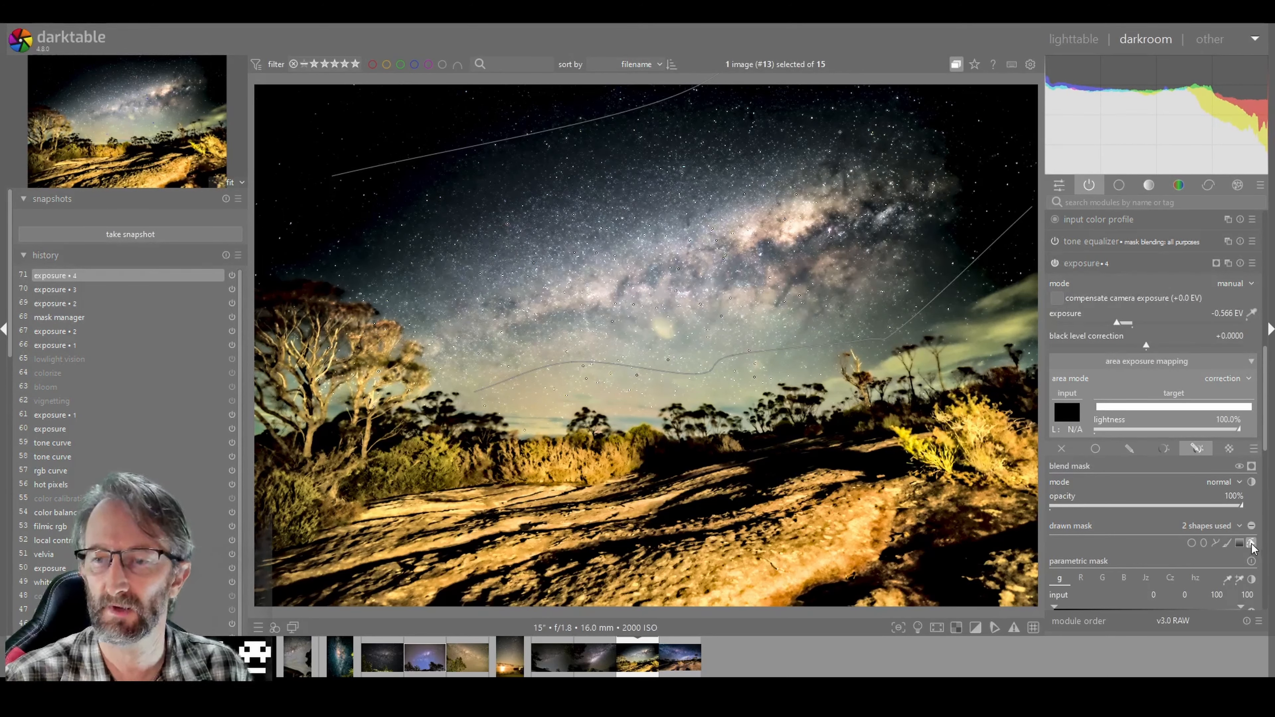
left_click(1251, 544)
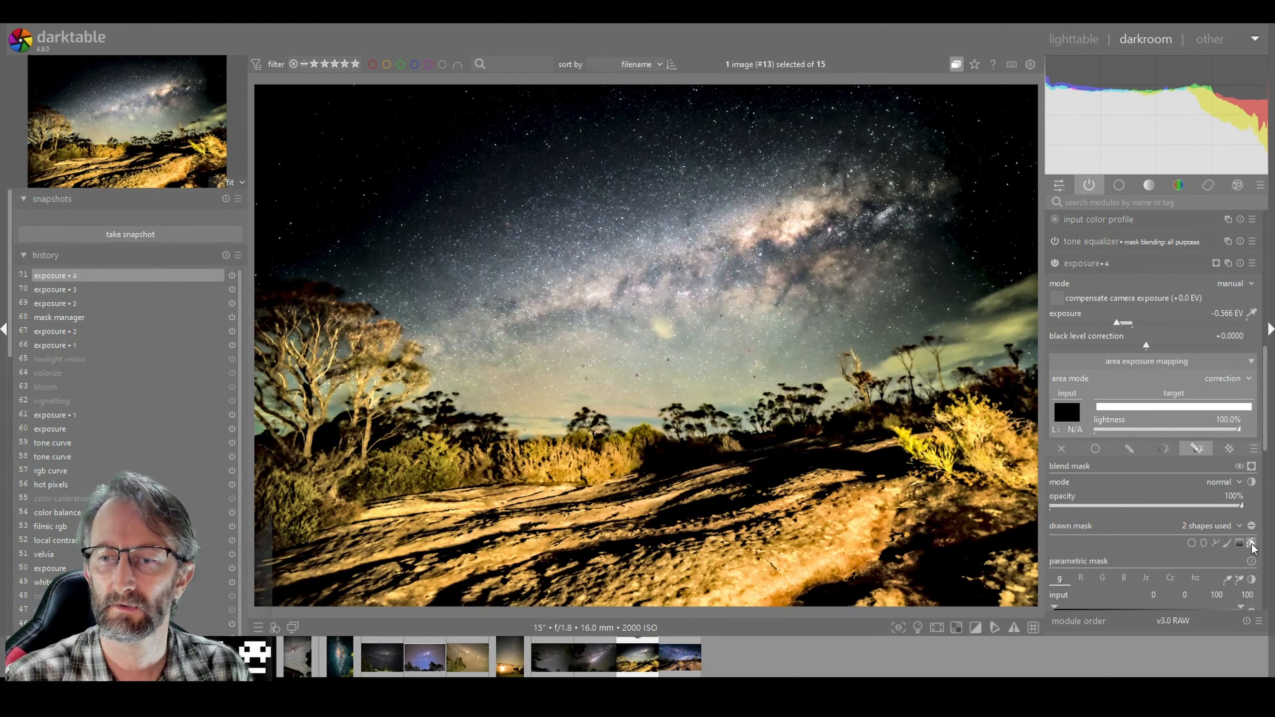
left_click(1102, 259)
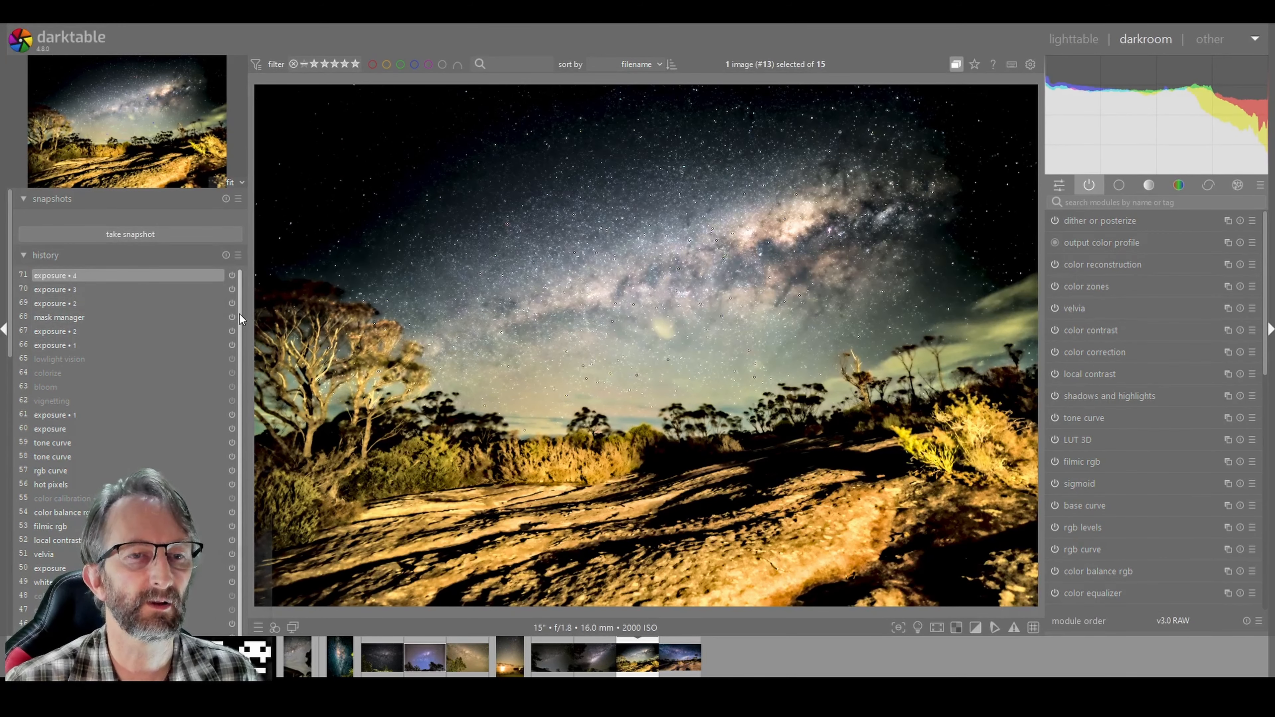
Take a snapshot of the finished edit at history step 71.
scroll(239, 313, "down", 3)
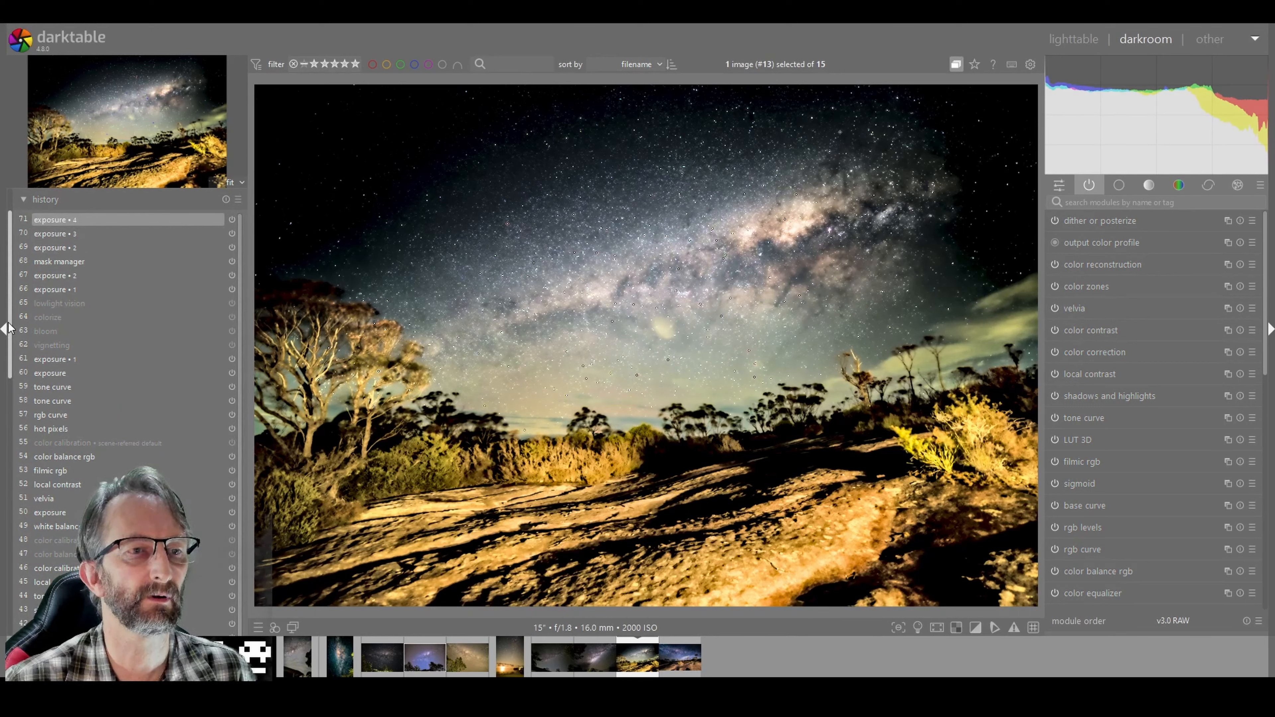
scroll(94, 211, "up", 3)
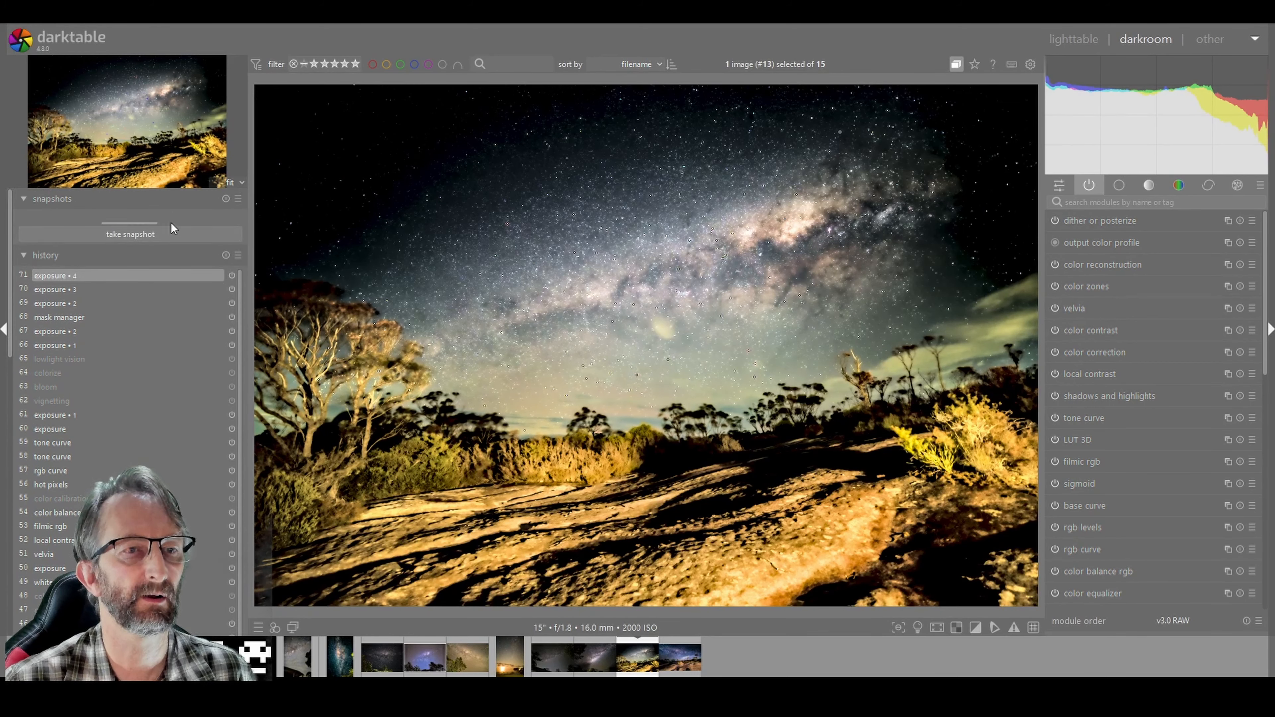
left_click(125, 236)
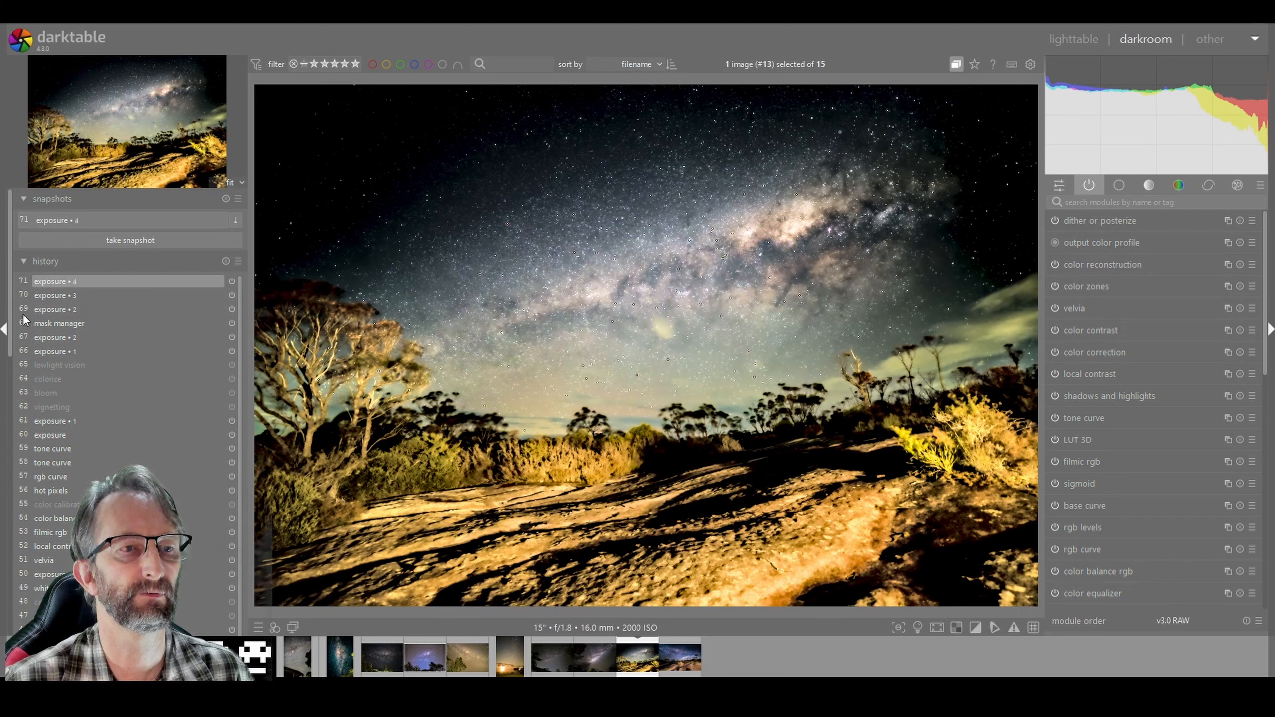
Roll the edit back to the original at history step 0, snapshot it, and compare it across the frame with the exposure 4 snapshot.
left_click_drag(14, 308, 24, 614)
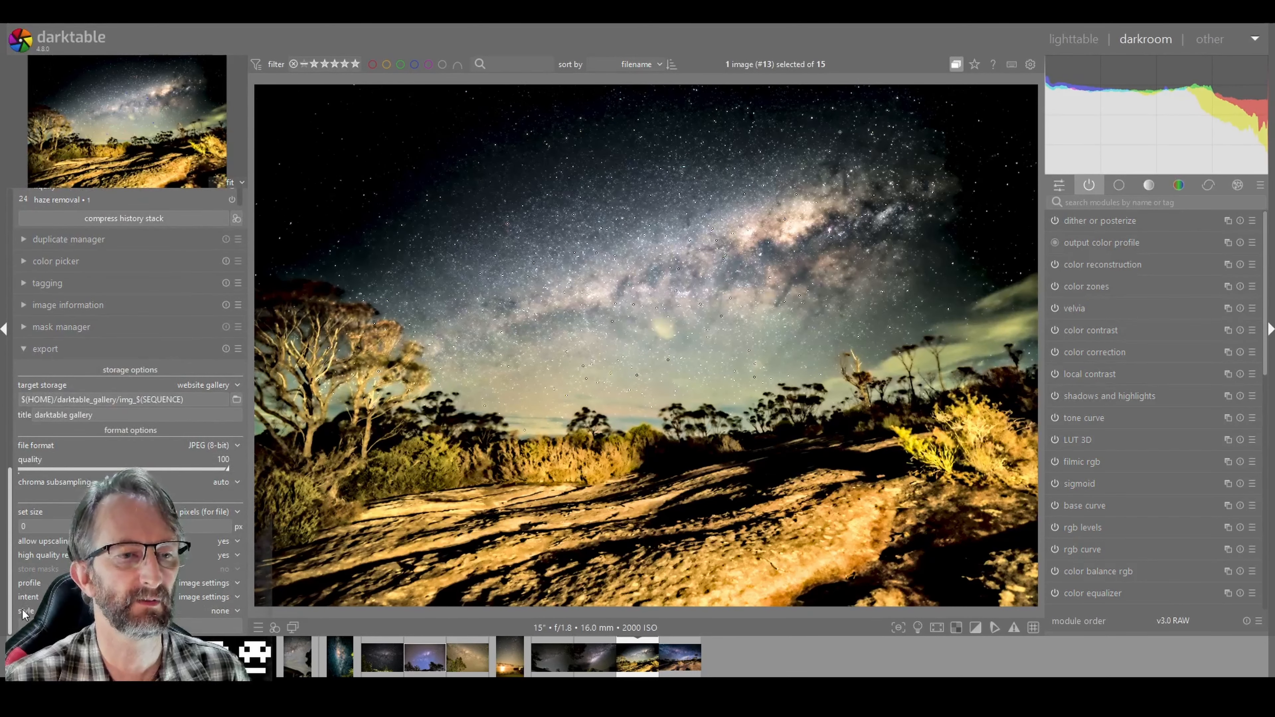
scroll(23, 602, "up", 5)
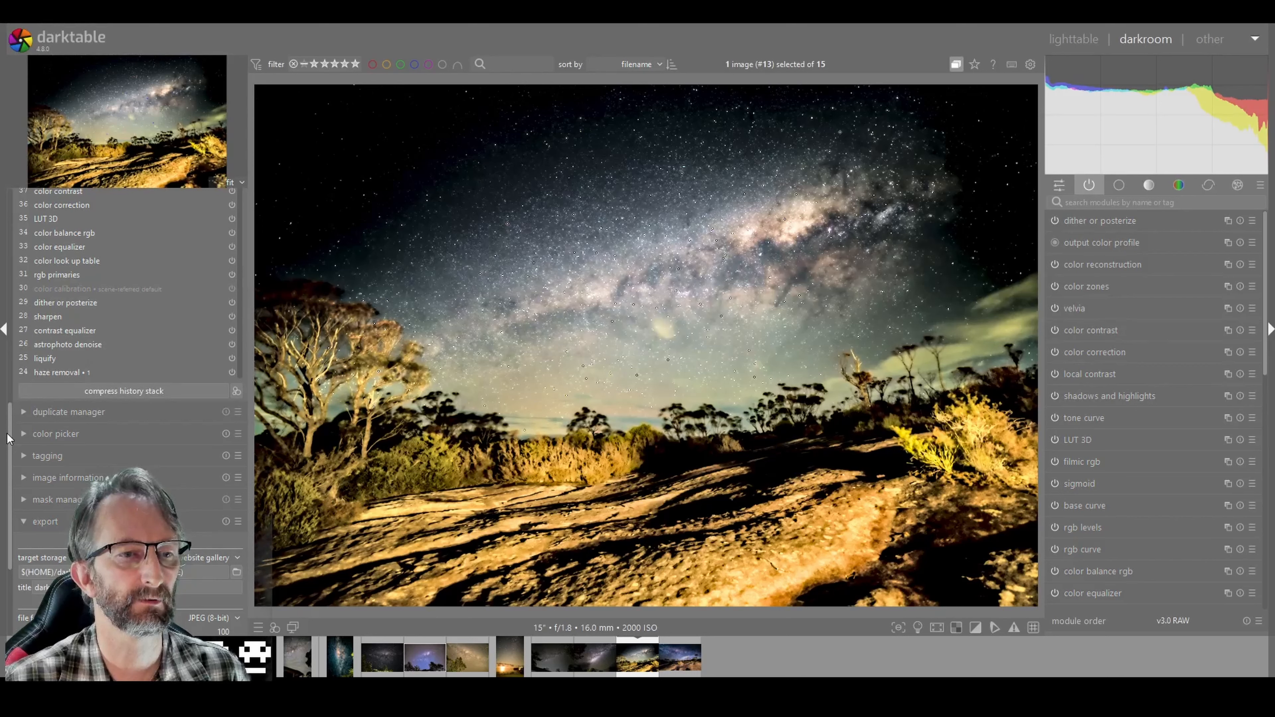
scroll(8, 439, "up", 5)
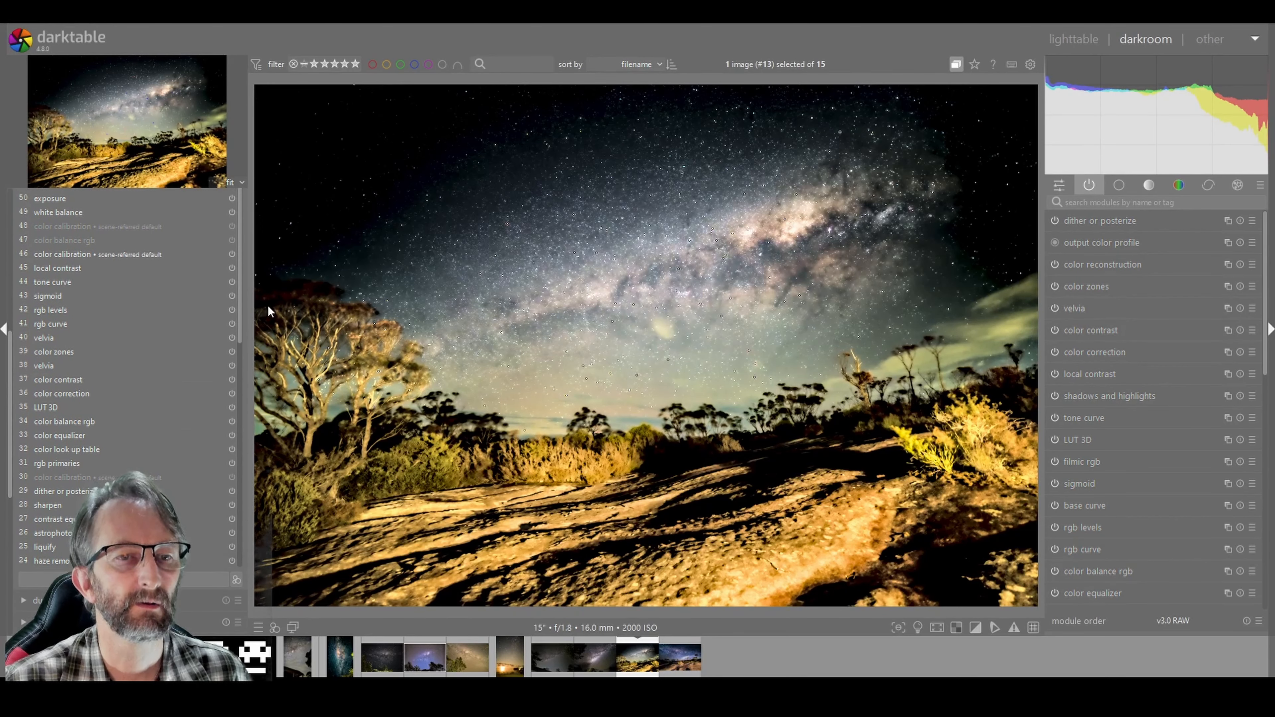
scroll(241, 292, "up", 2)
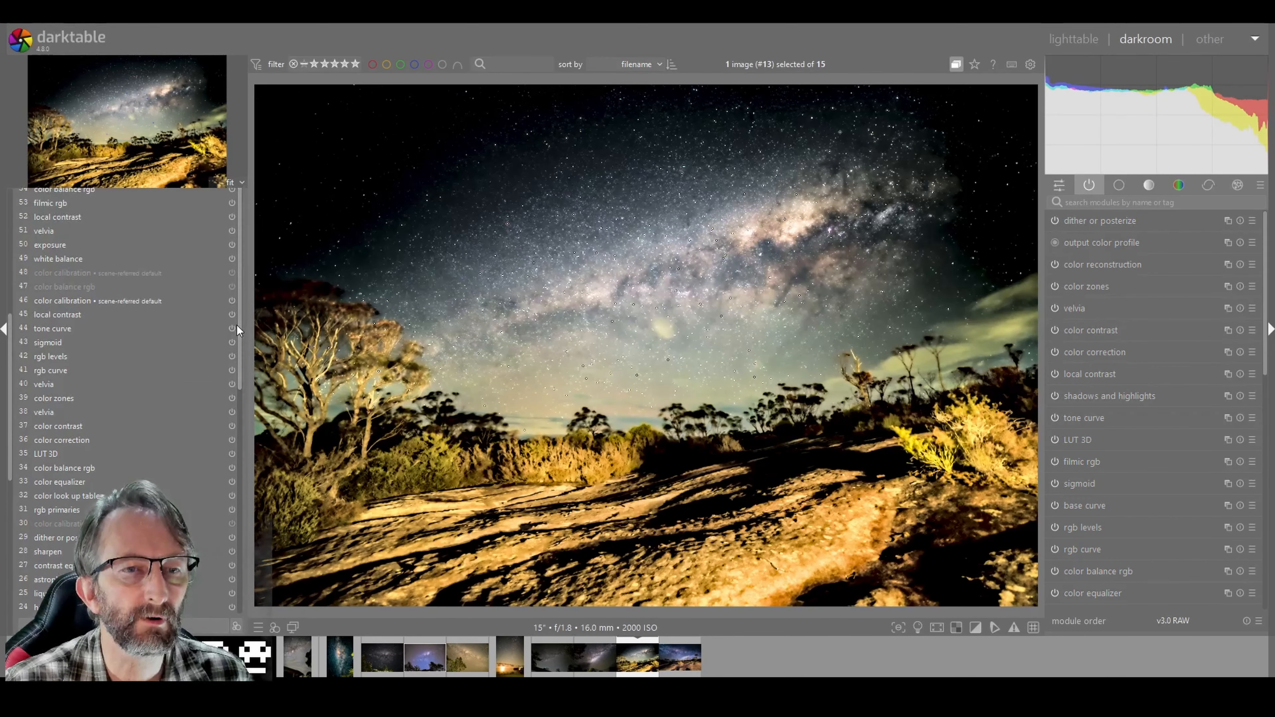
scroll(241, 359, "down", 8)
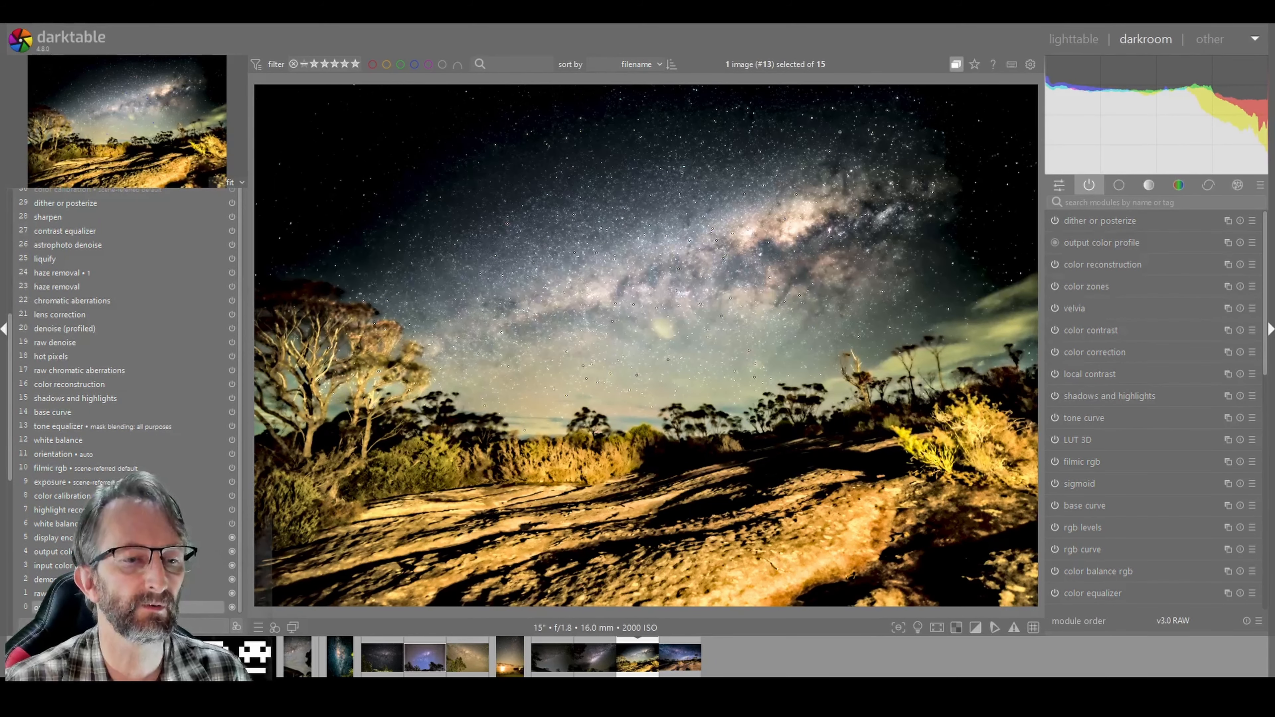
left_click(201, 607)
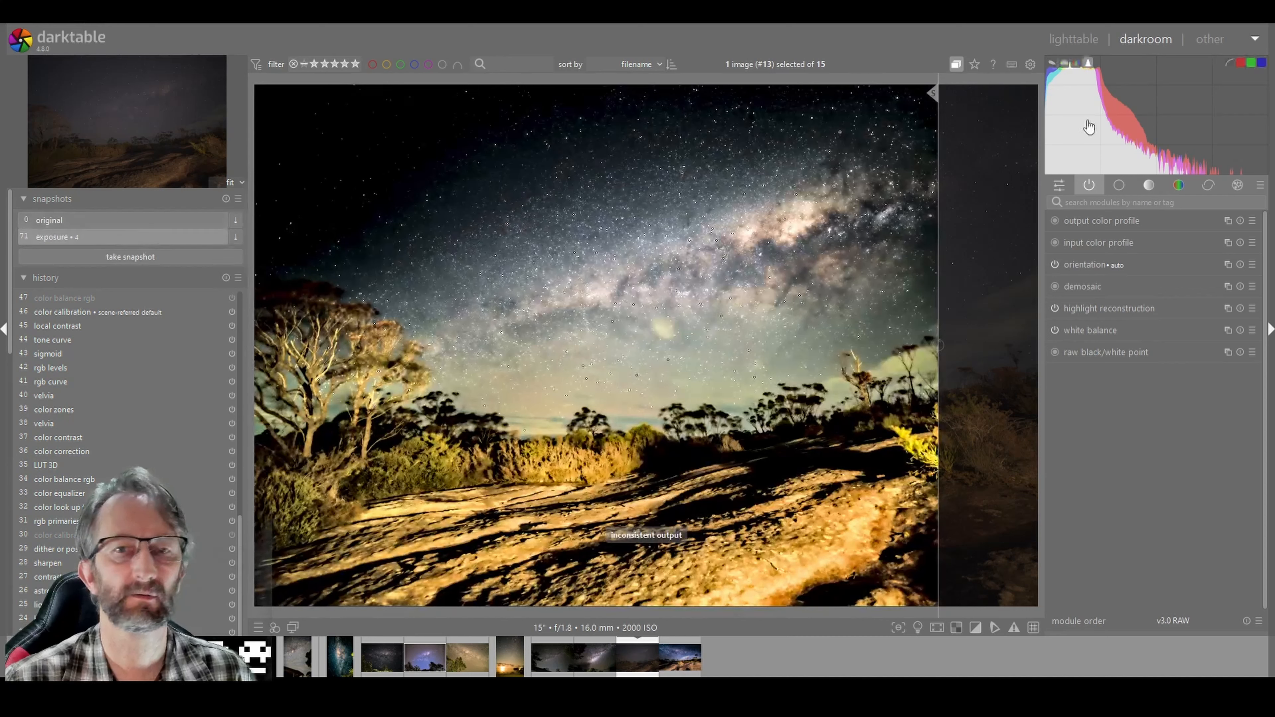
left_click_drag(935, 326, 1057, 440)
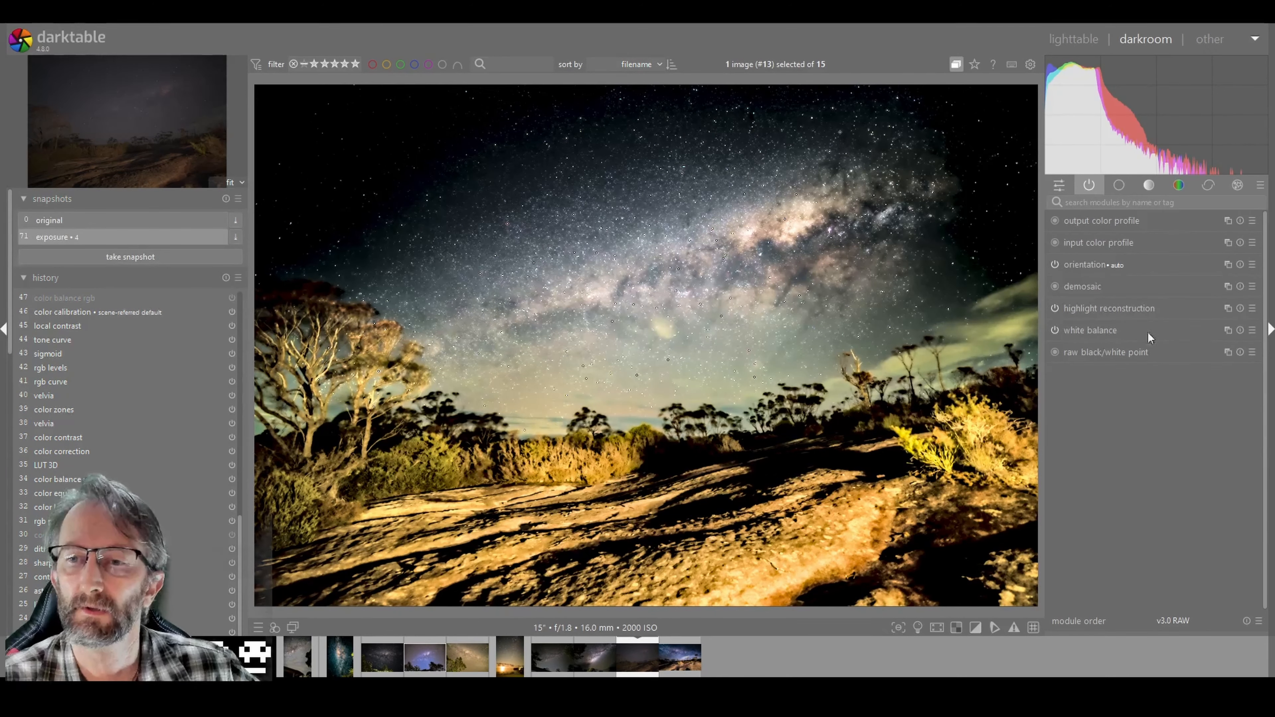
Set the original's white balance to as shot, and restore the exposure 4 snapshot followed by the original snapshot.
left_click(1109, 333)
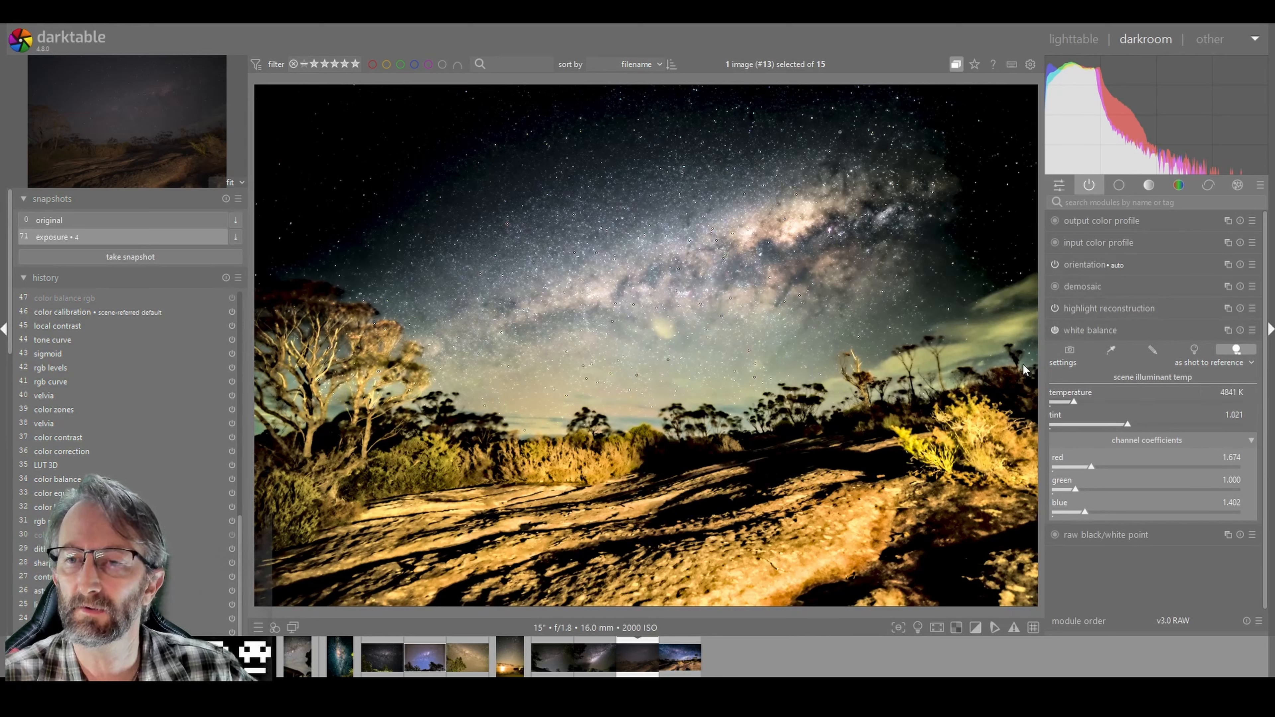
left_click(1068, 350)
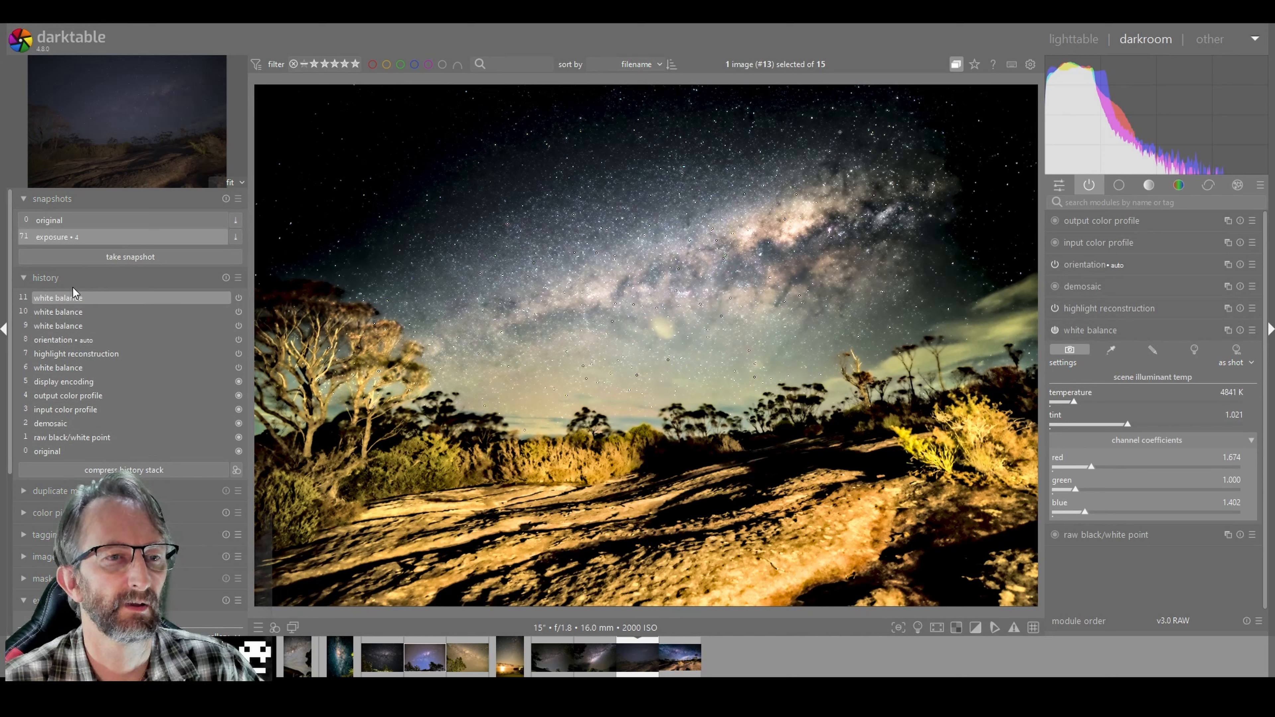
left_click(234, 236)
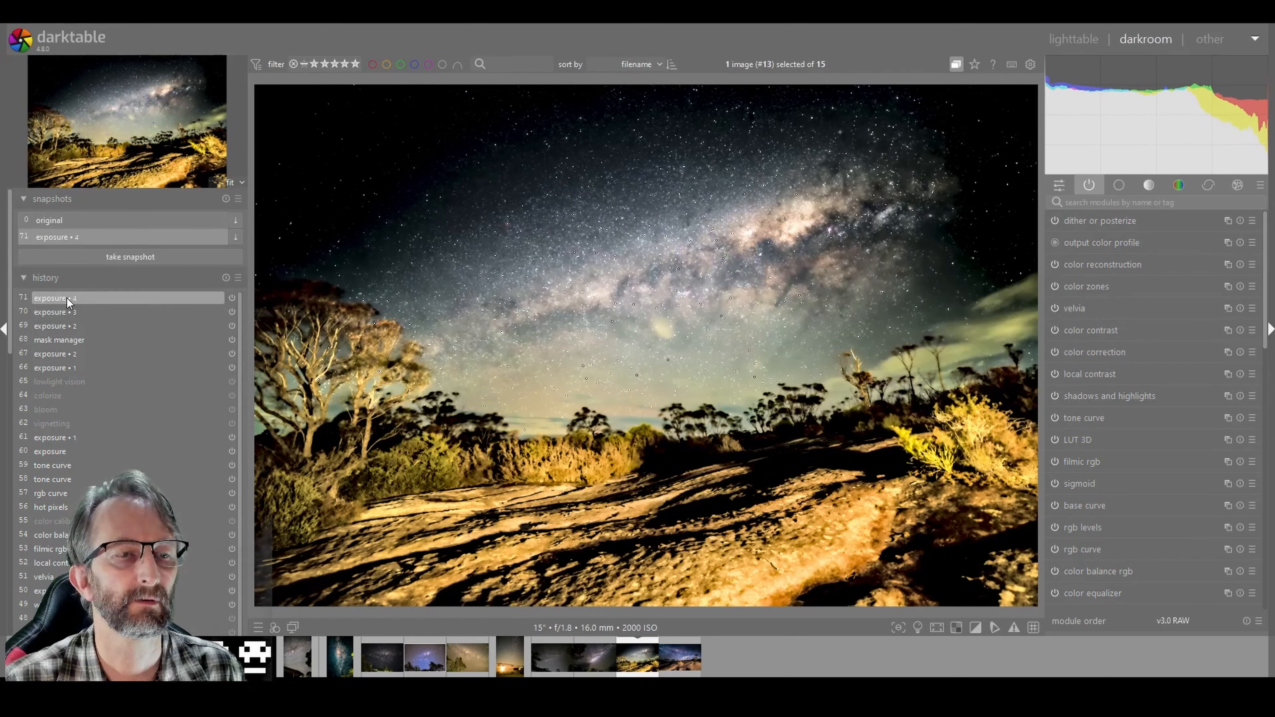
left_click(237, 220)
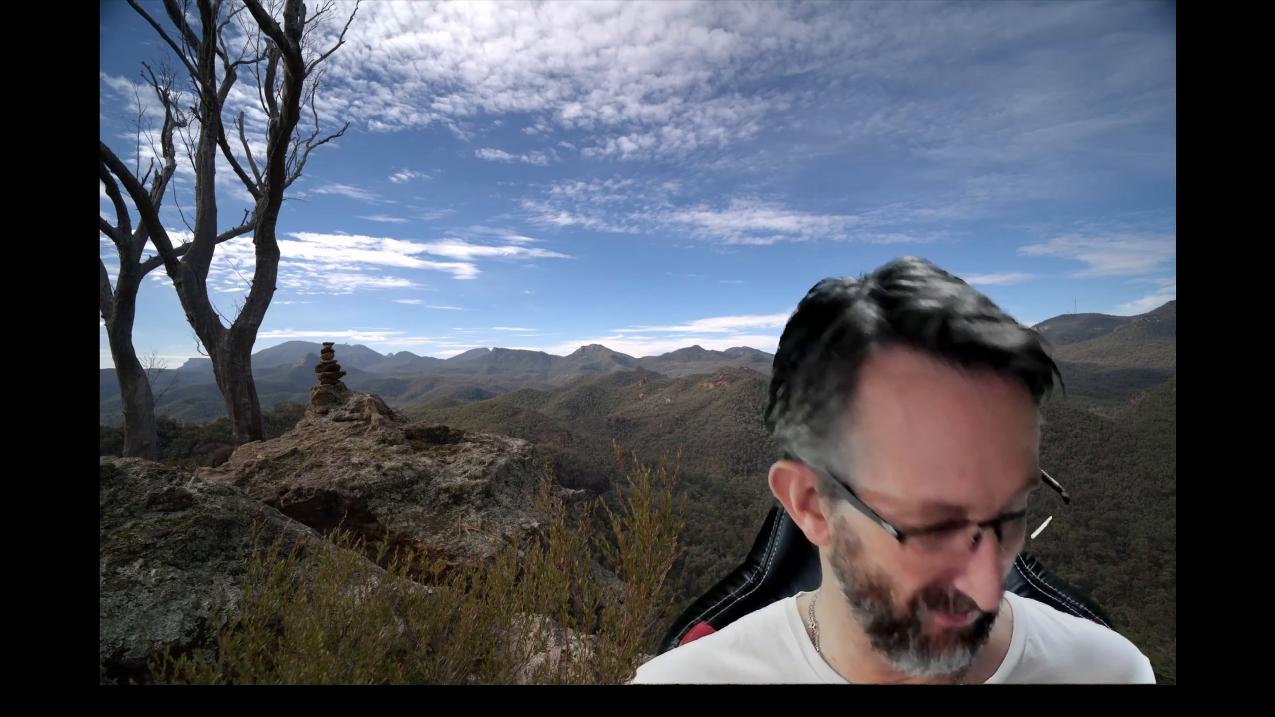
Switch back to darktable and compare the sharpened Milky Way edit with its history step 75 snapshot.
key("alt+Tab")
key("Tab")
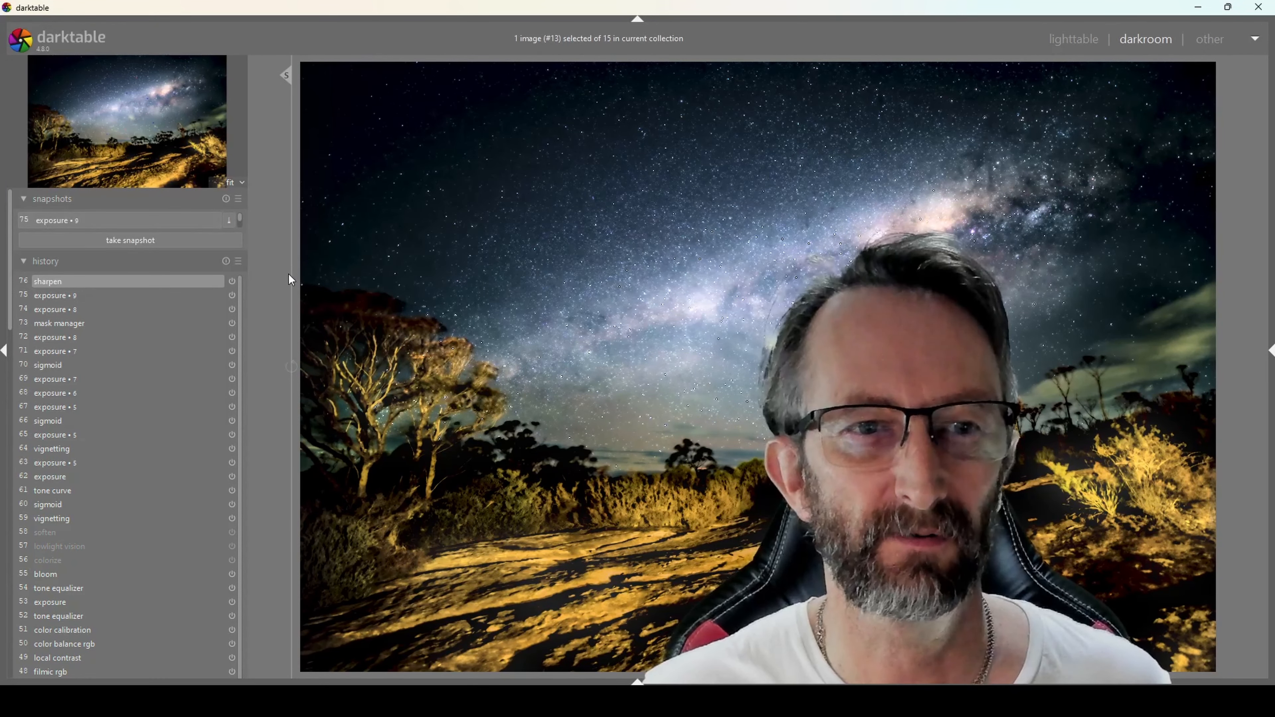
left_click_drag(293, 281, 300, 319)
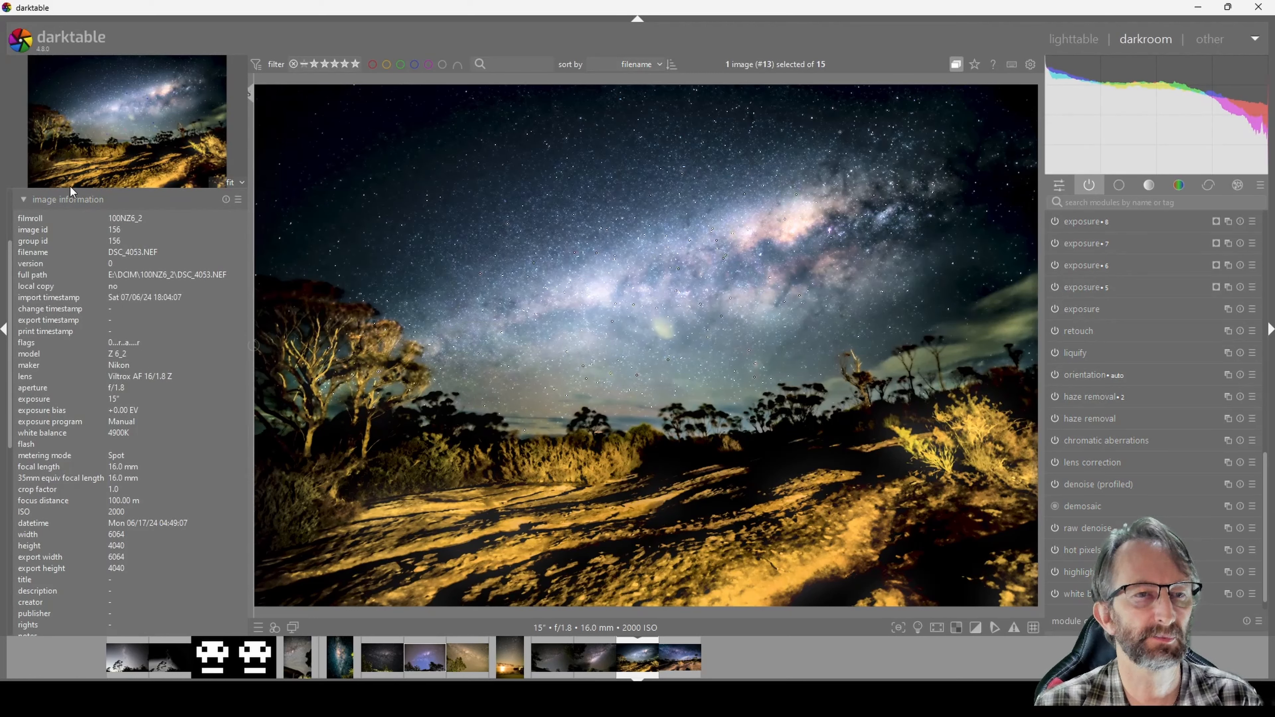
Collapse the image information details and choose JPEG (8-bit) as the export file format.
scroll(33, 245, "up", 2)
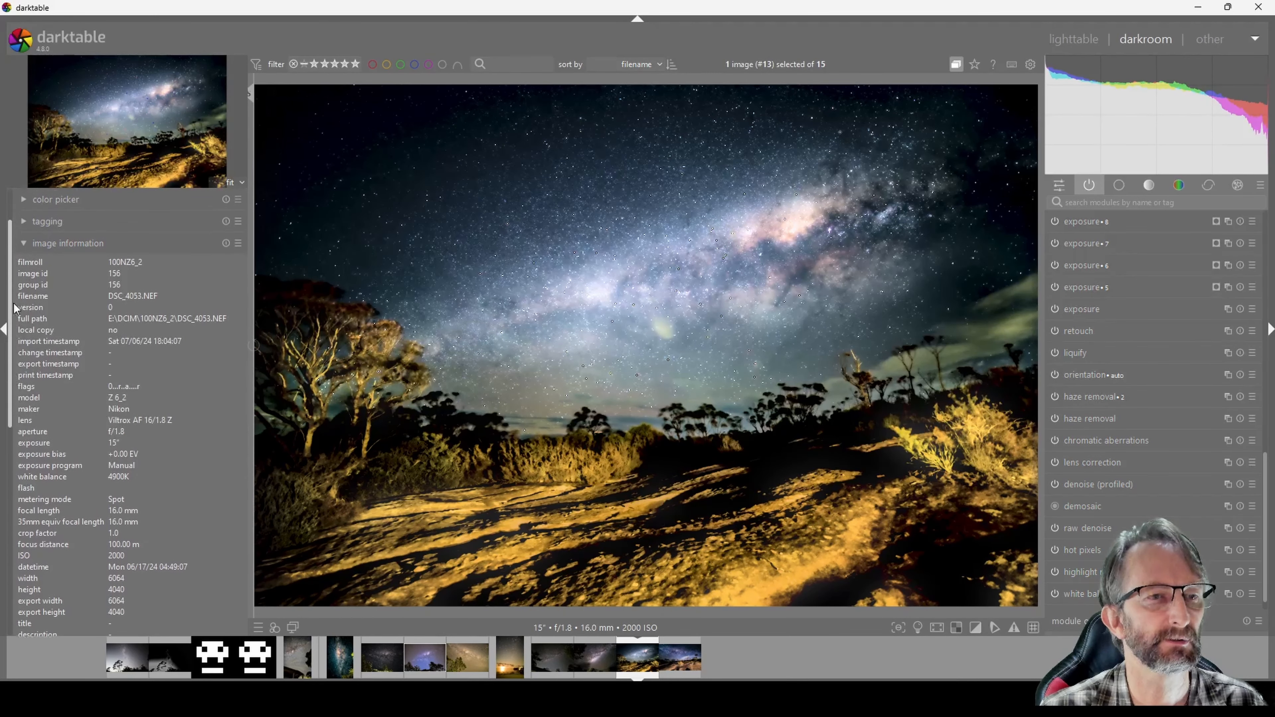
left_click(29, 250)
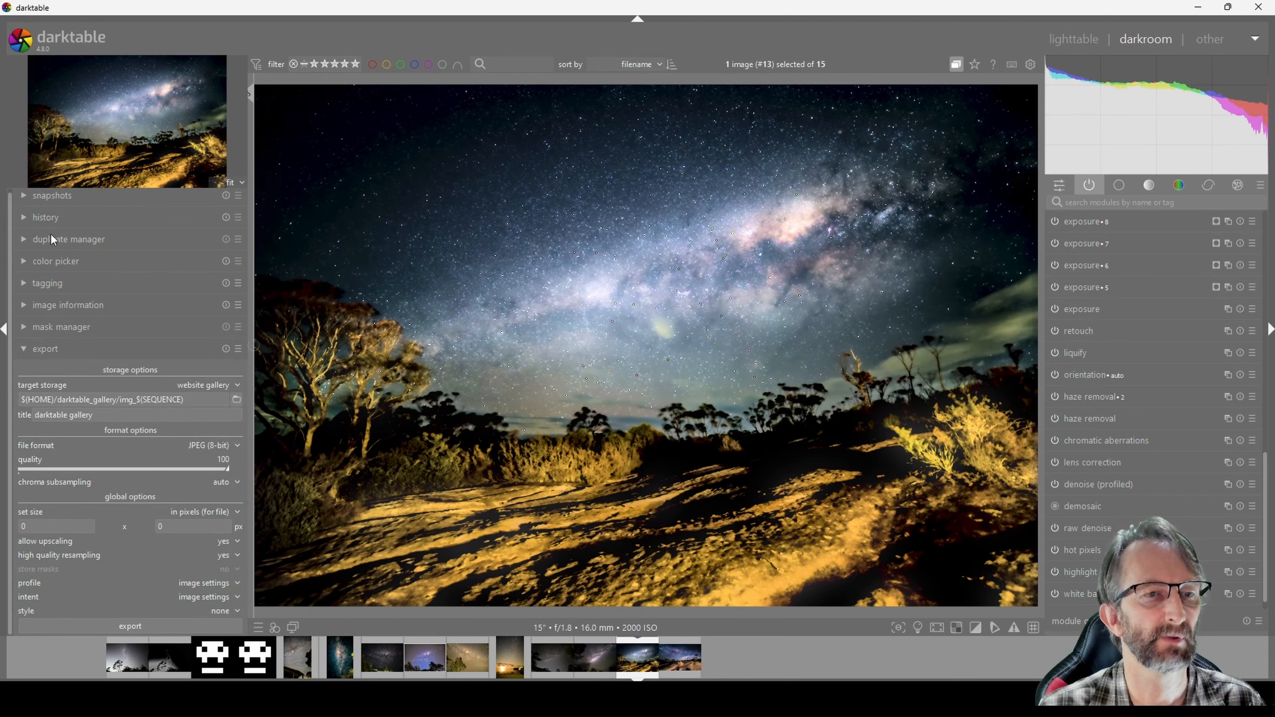
left_click(237, 446)
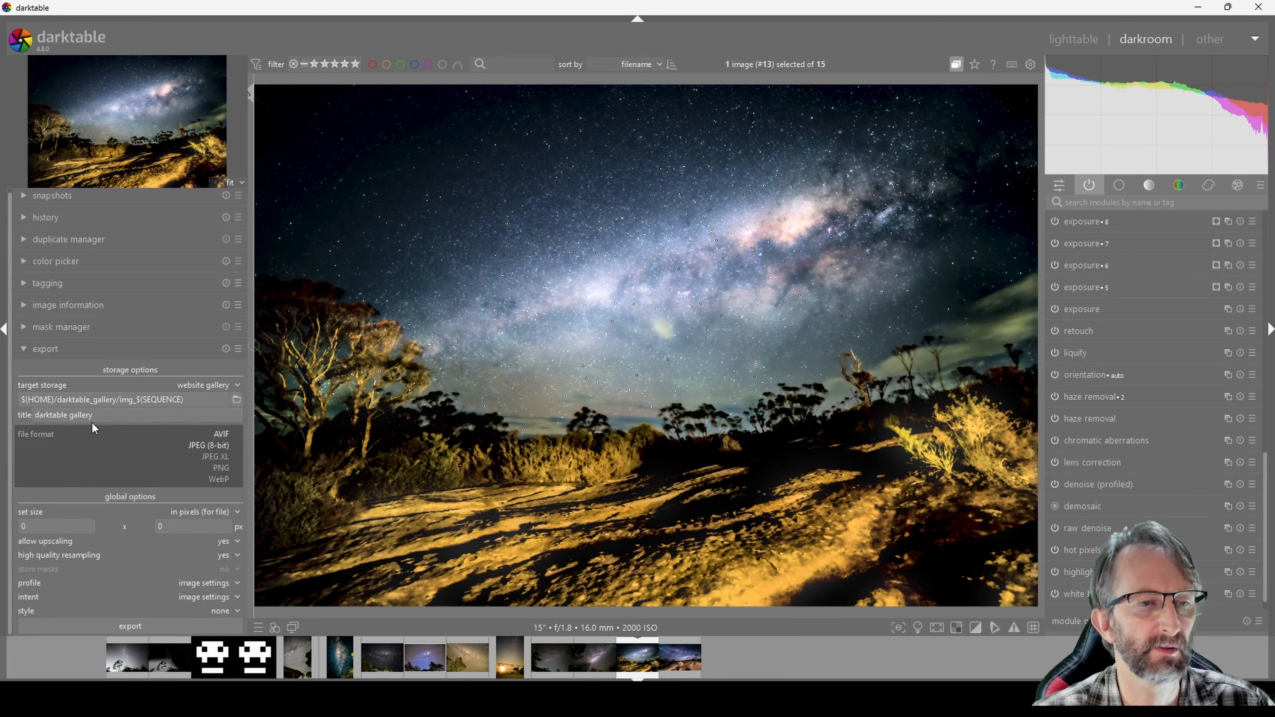
left_click(214, 446)
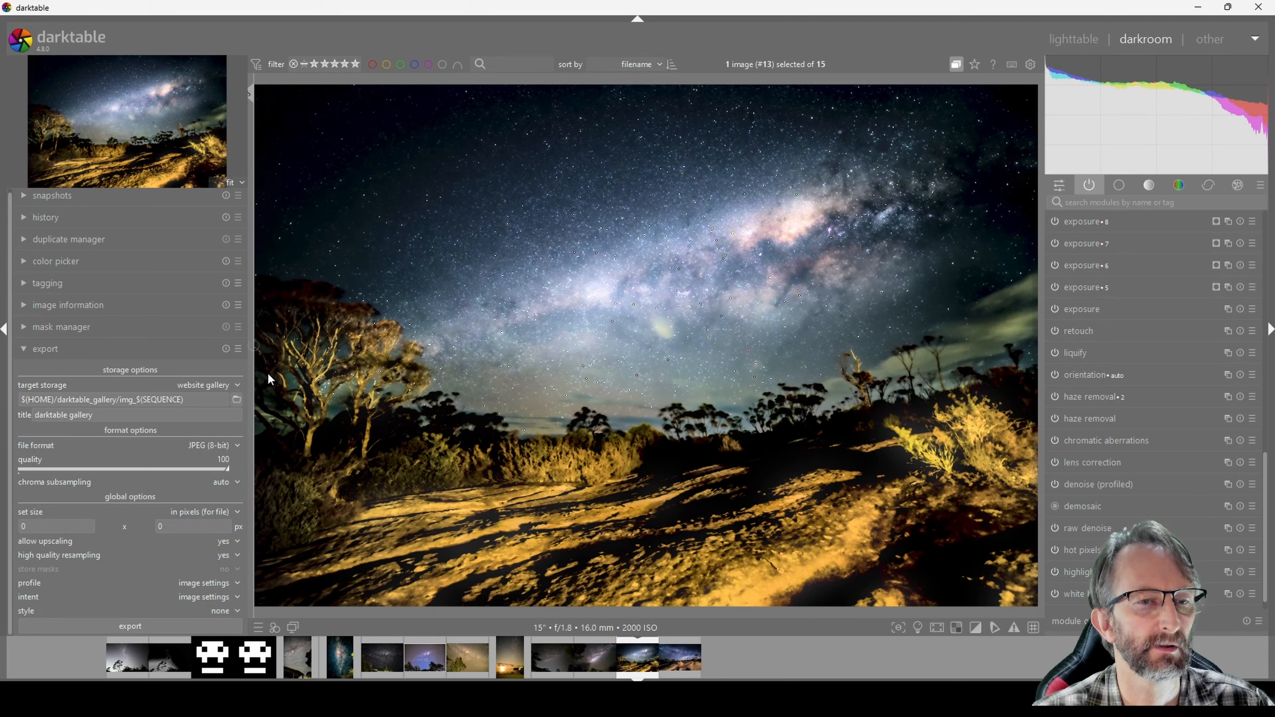
Look at the output directory selection for the website gallery export, and leave it without choosing a folder.
left_click(237, 401)
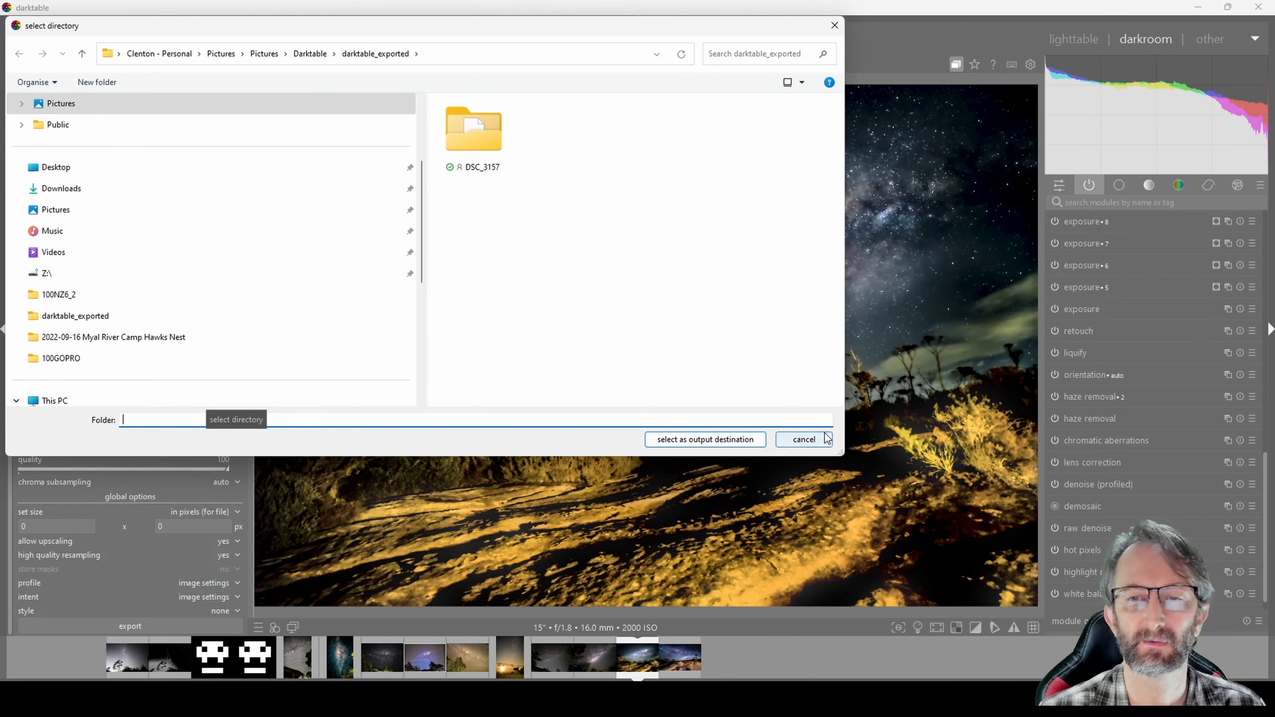
left_click(803, 438)
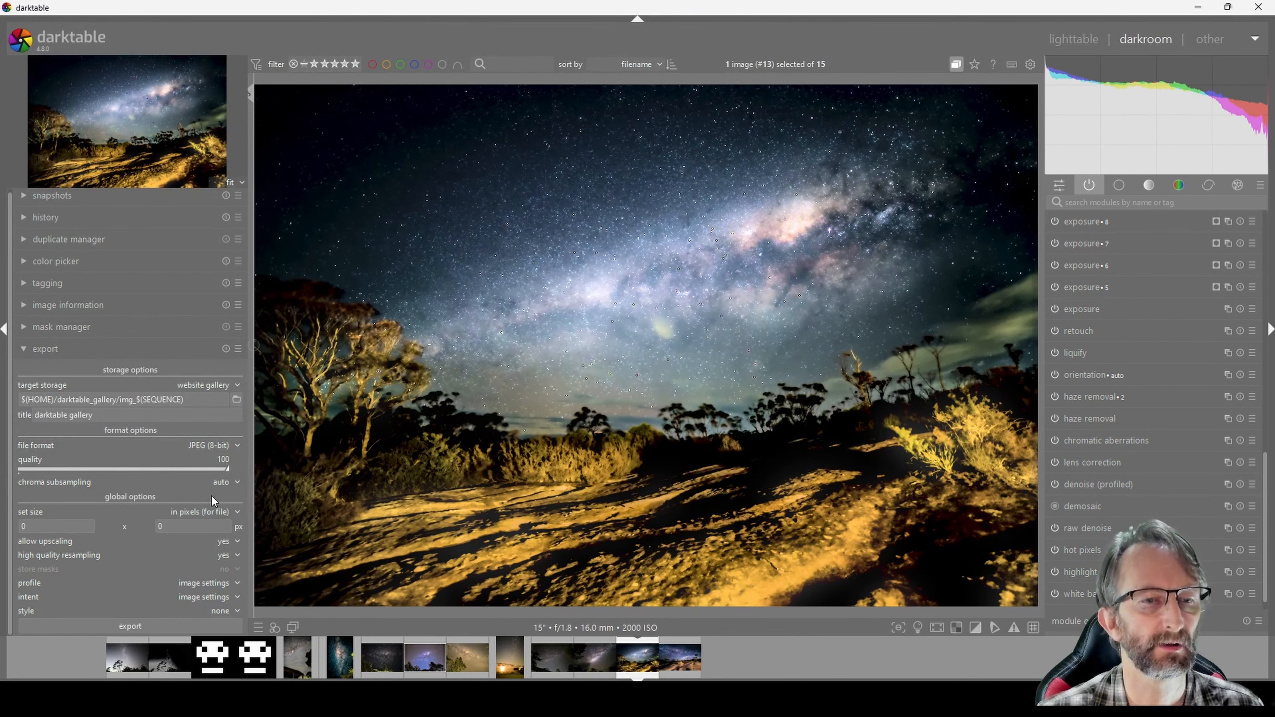